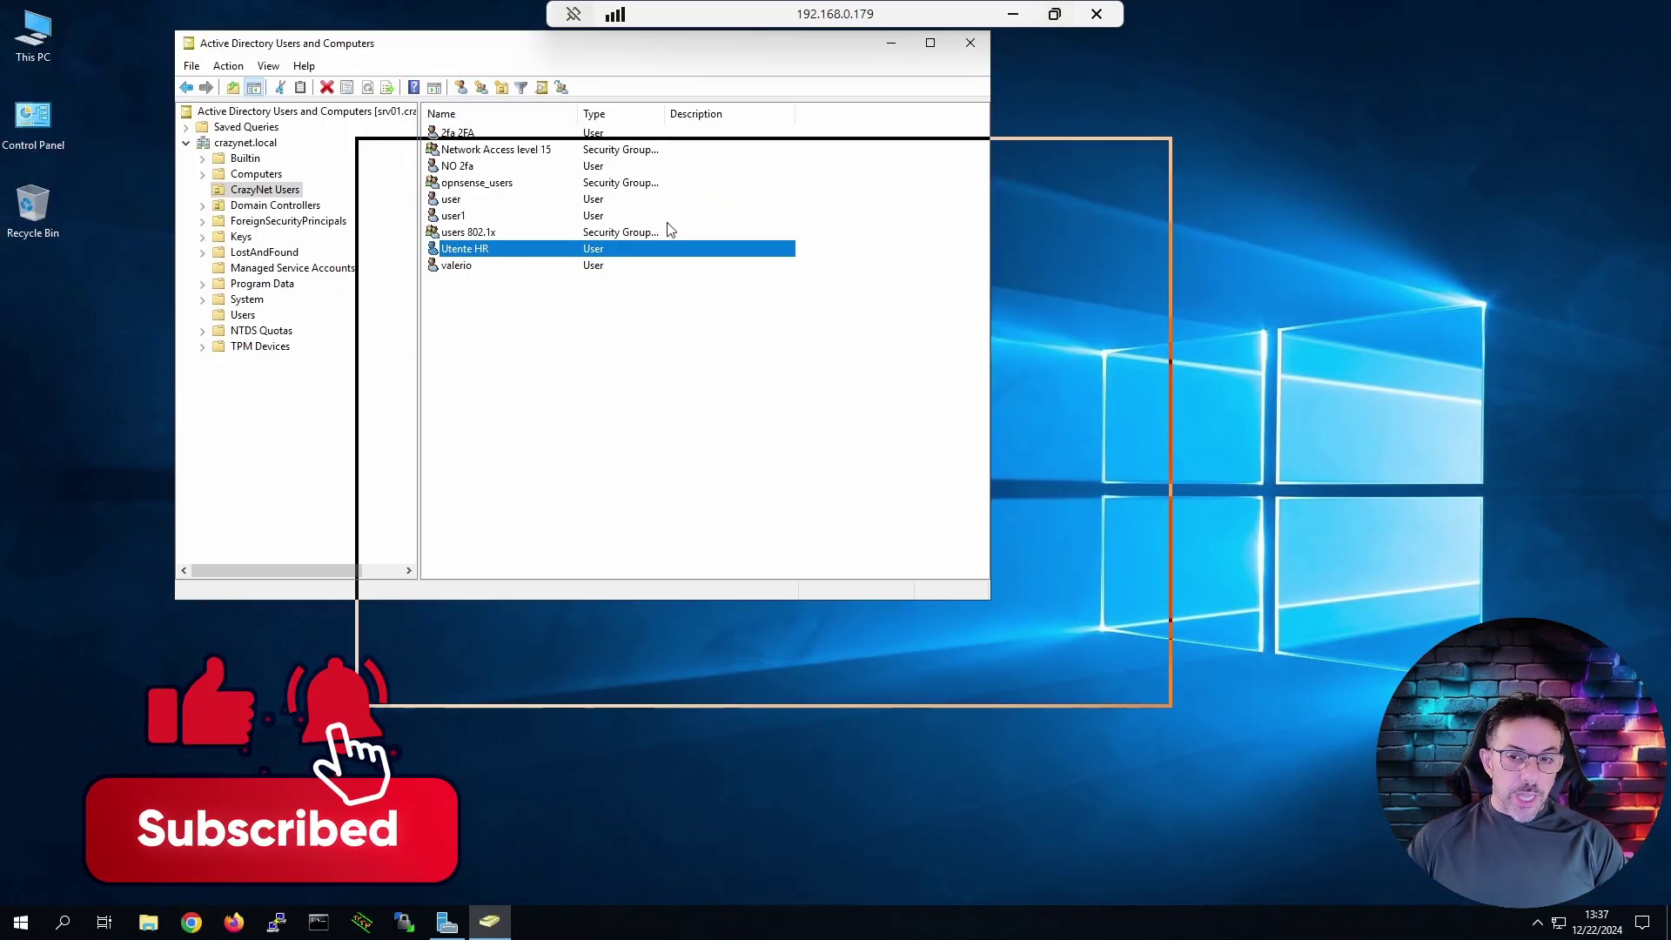
Center and enlarge the ADUC console, then review the 2fa, NO 2fa and Utente HR accounts in CrazyNet Users.
left_click_drag(973, 469, 975, 470)
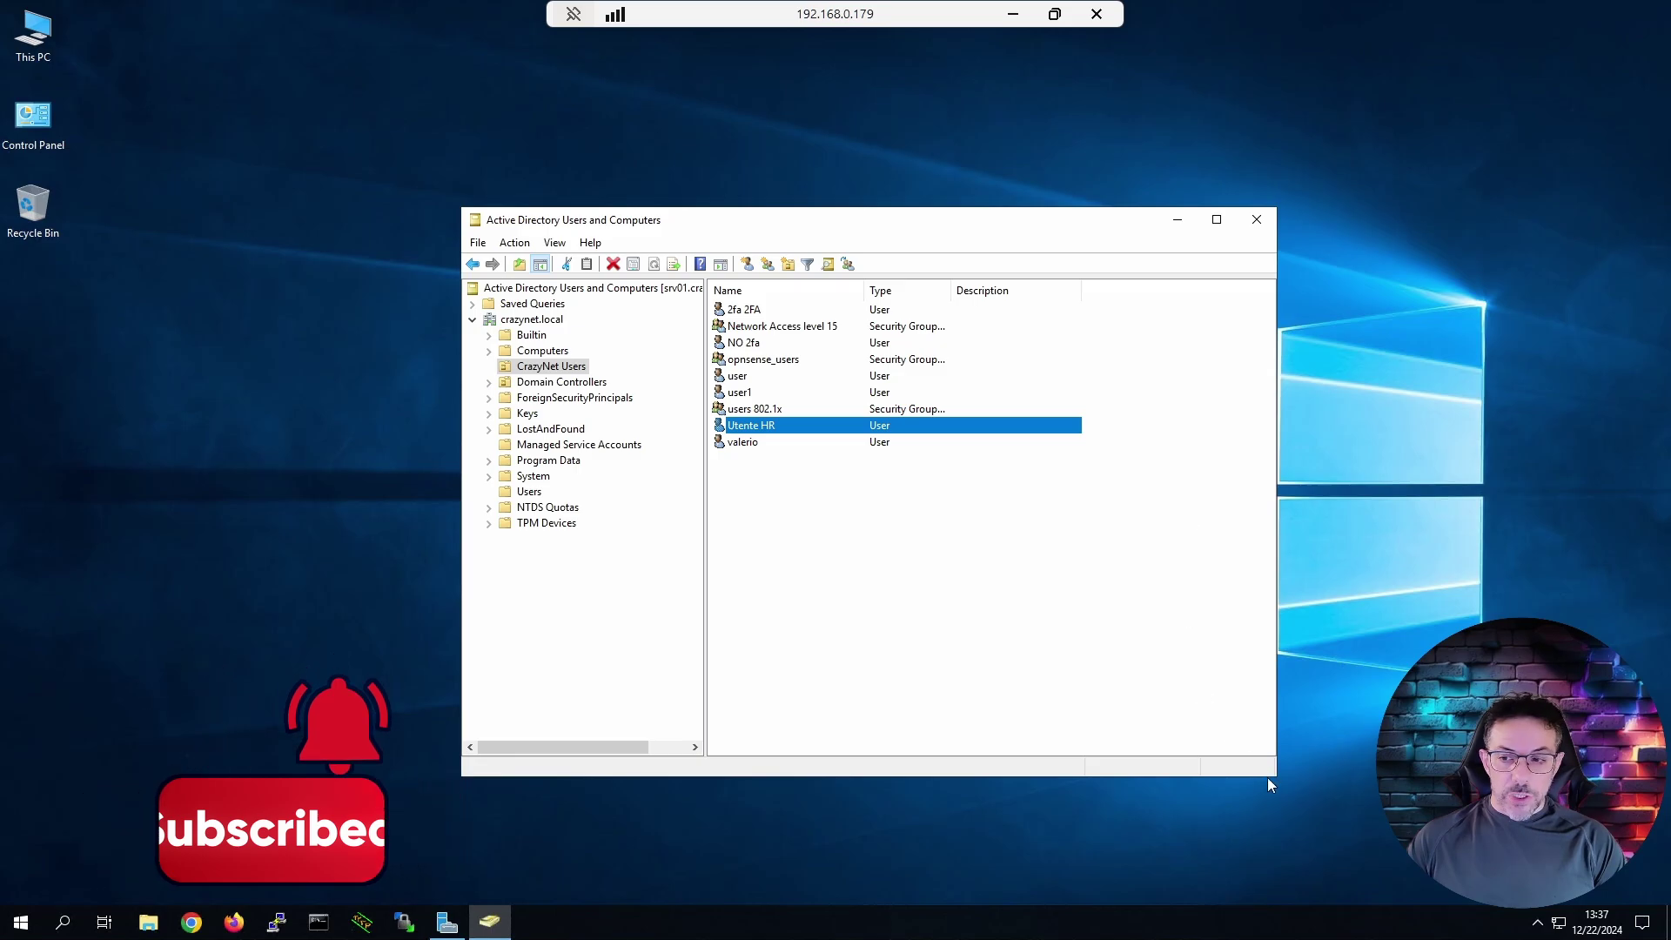
left_click_drag(1358, 845, 890, 484)
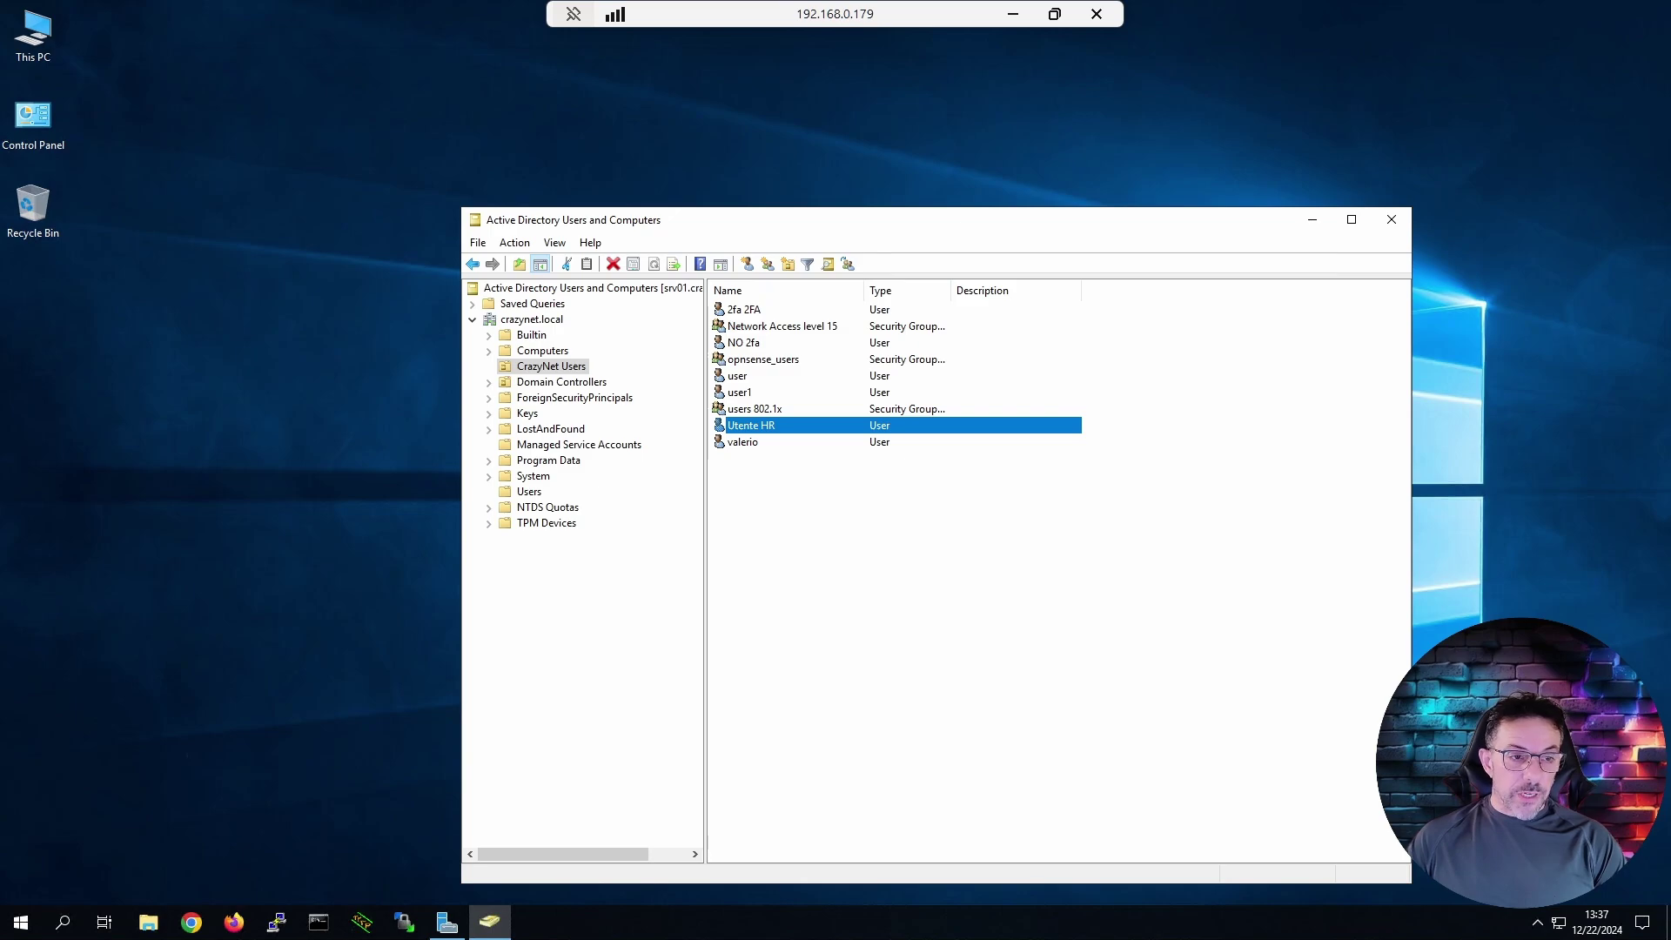
left_click(749, 310)
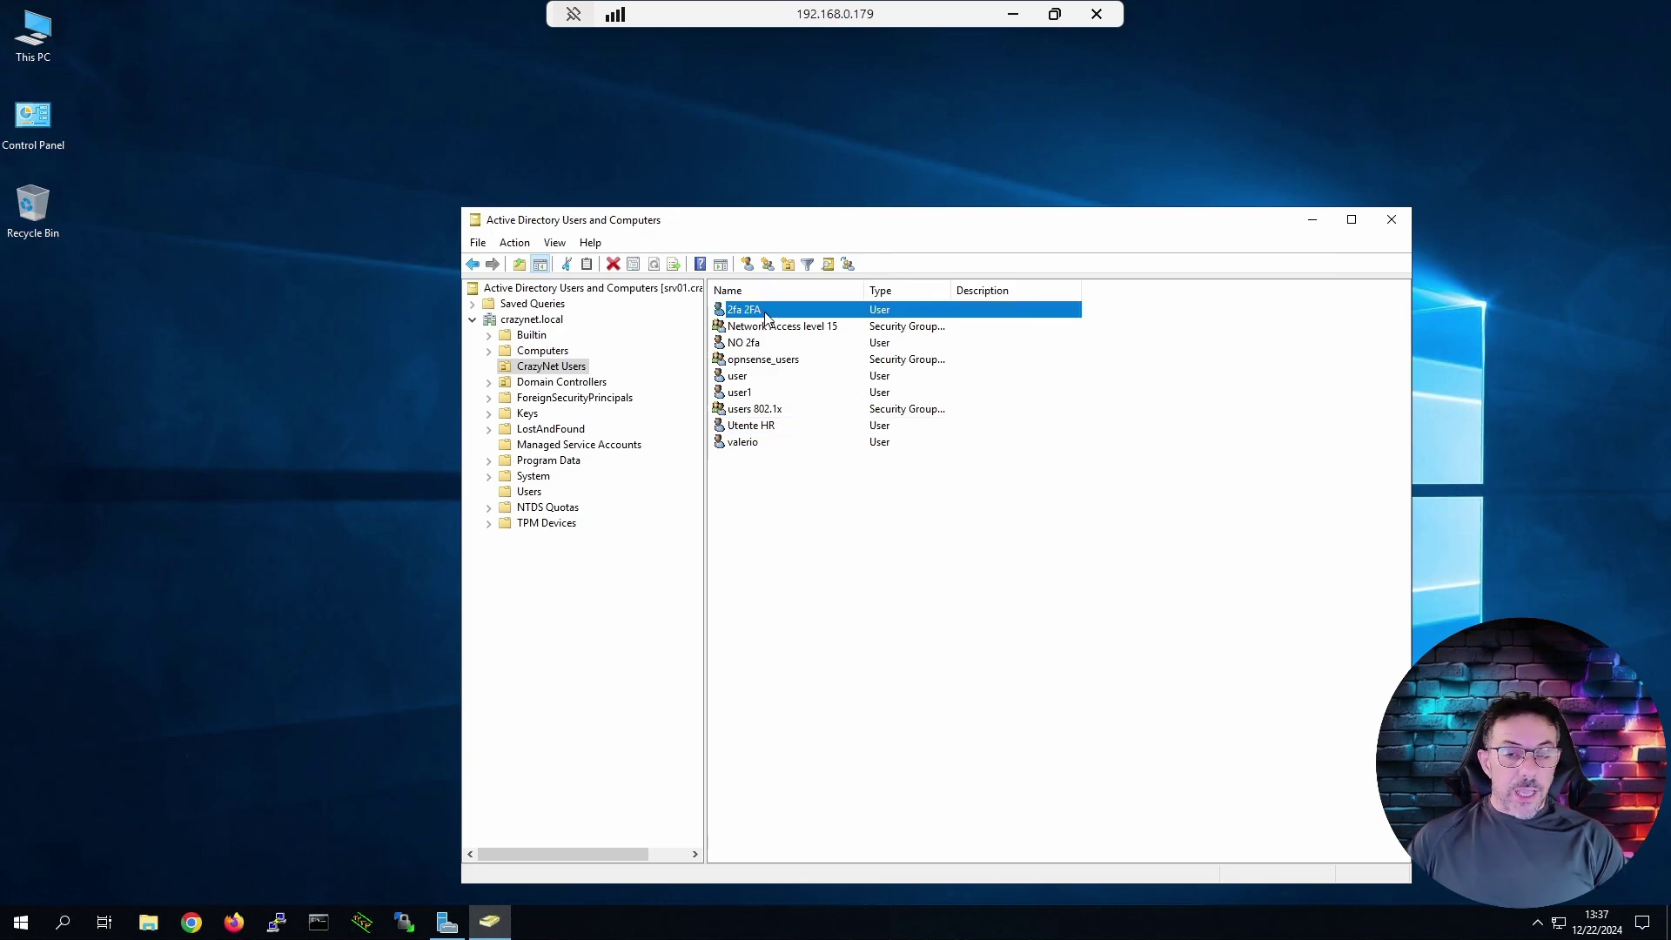
left_click(778, 347)
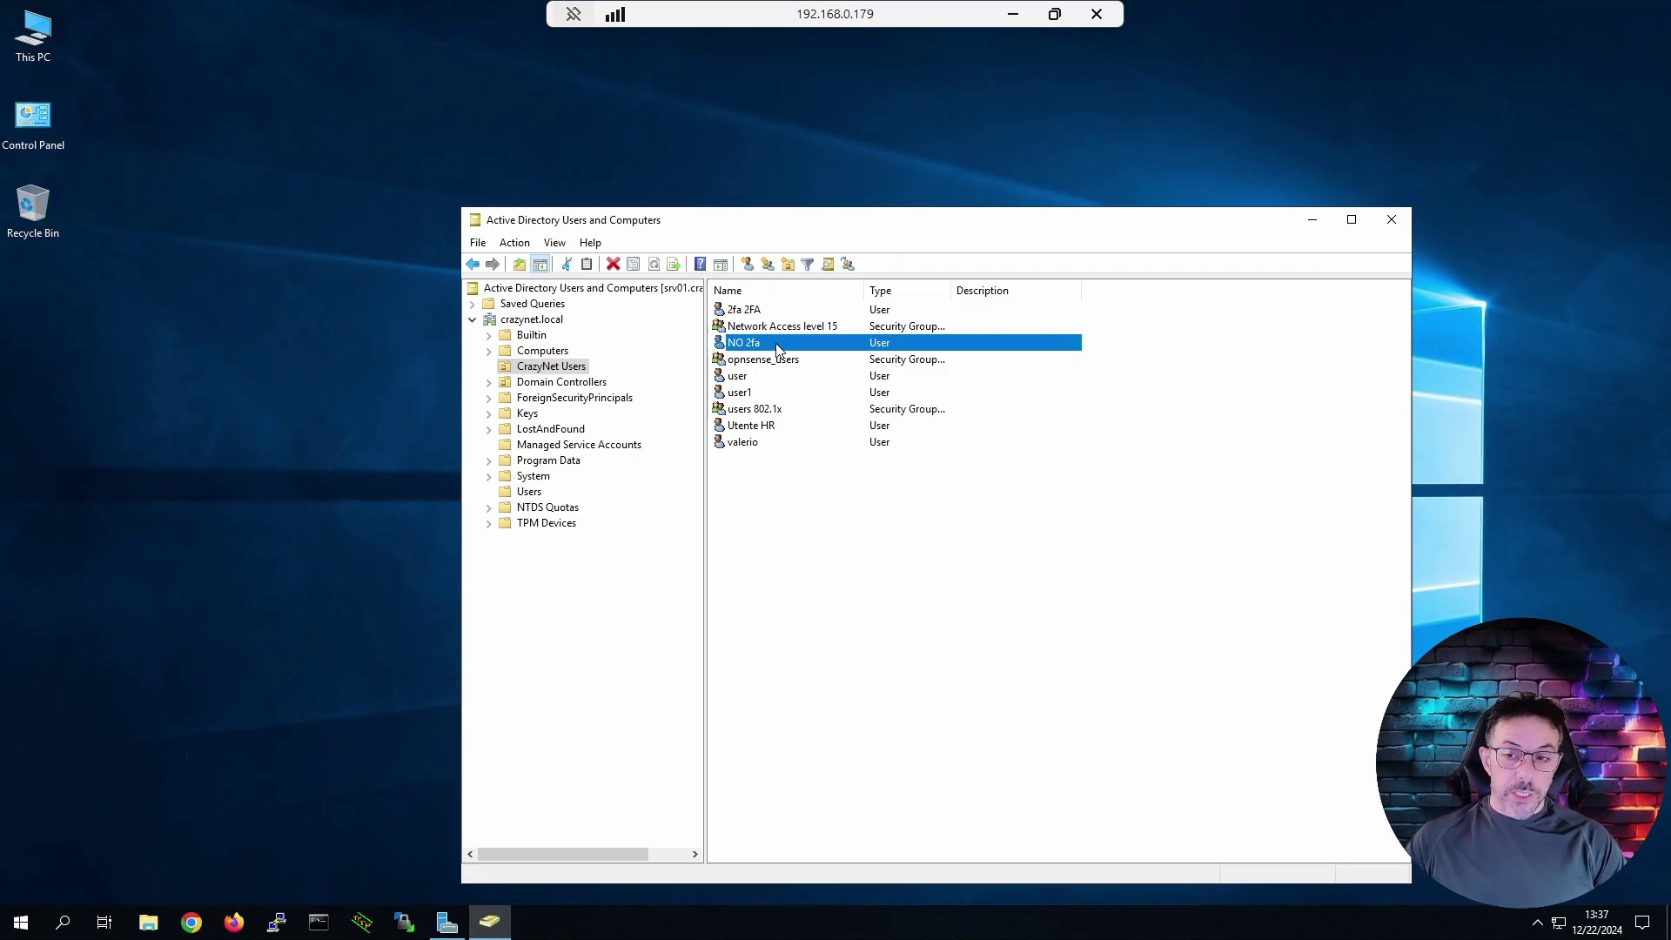
left_click(781, 380)
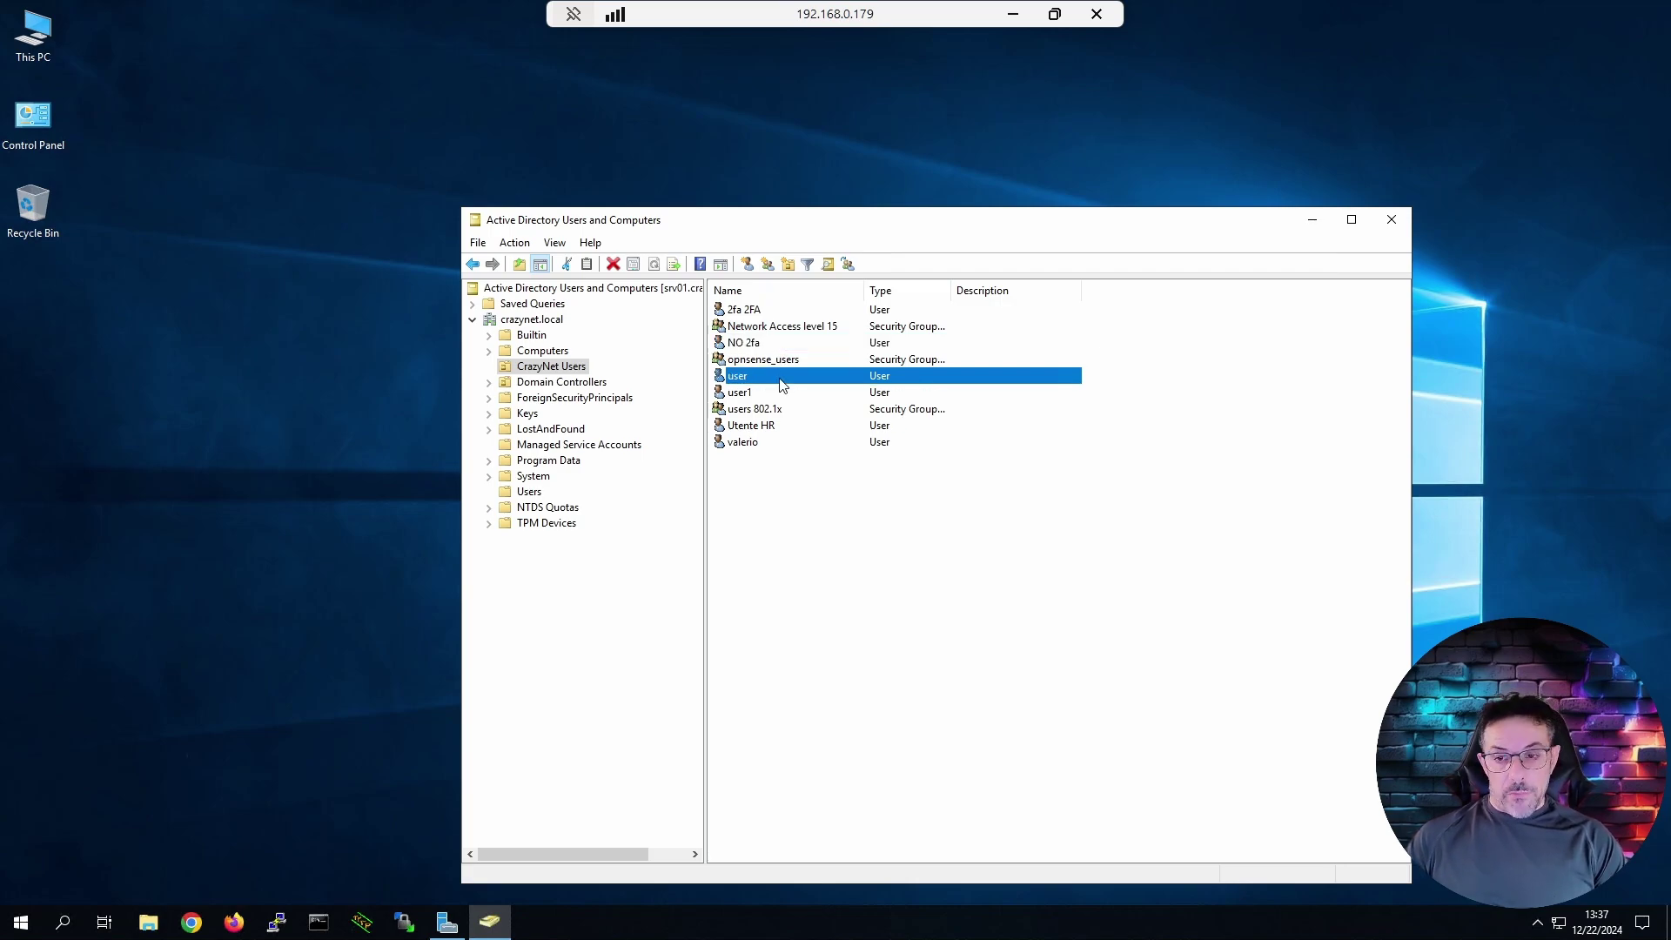
left_click(762, 430)
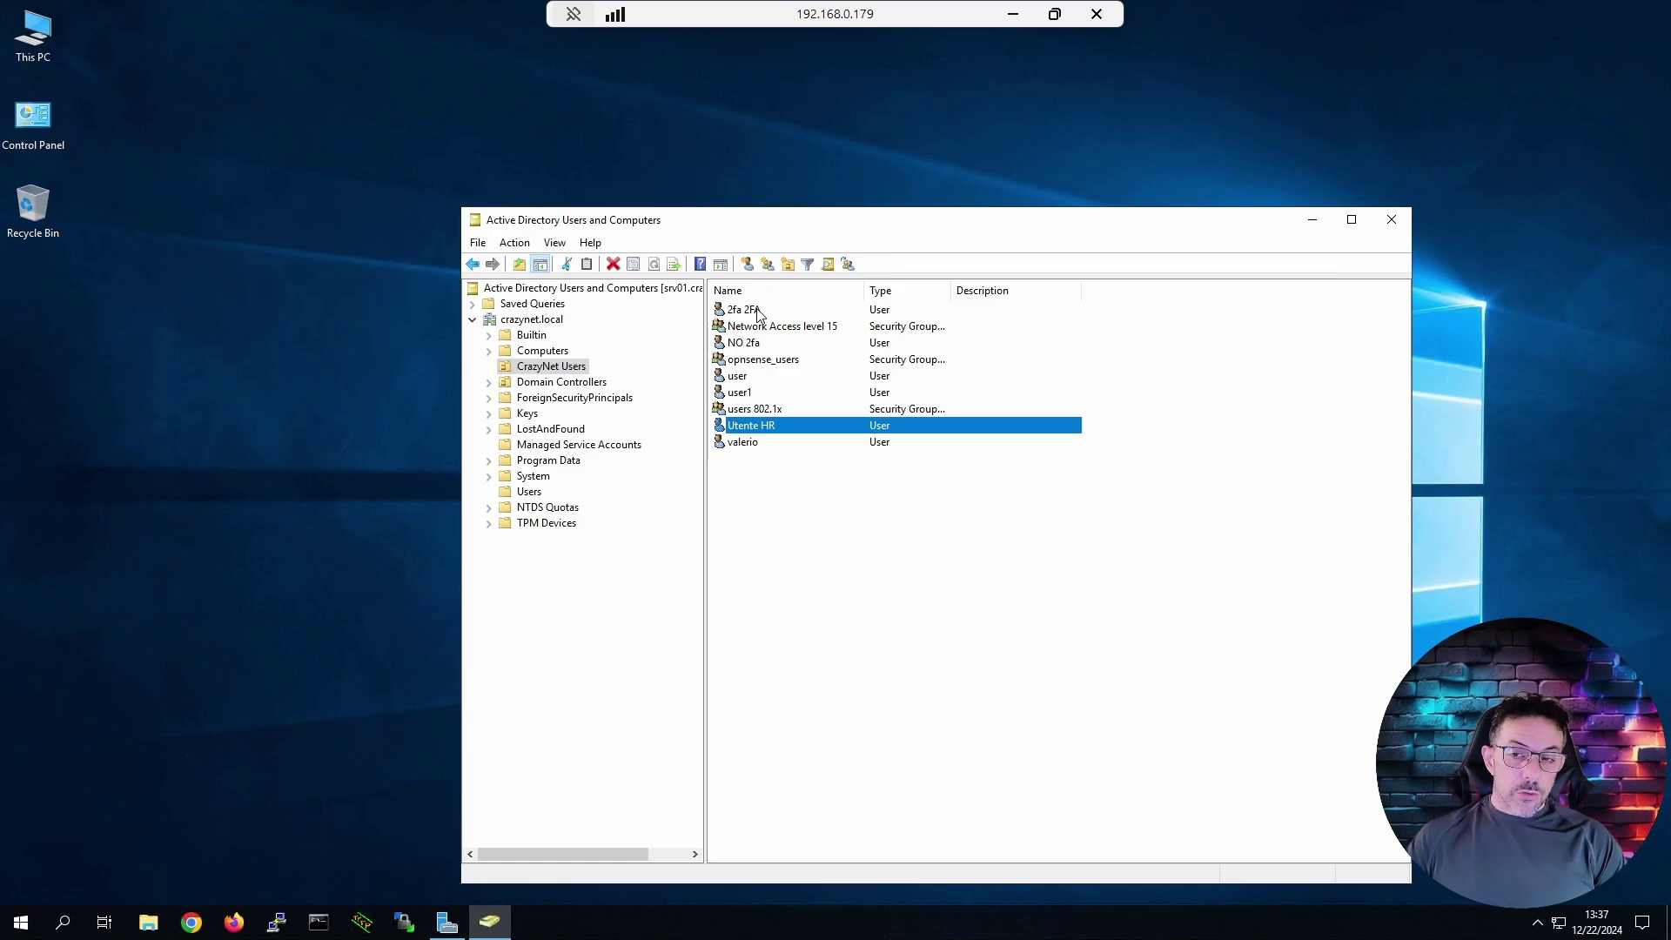
left_click(761, 342)
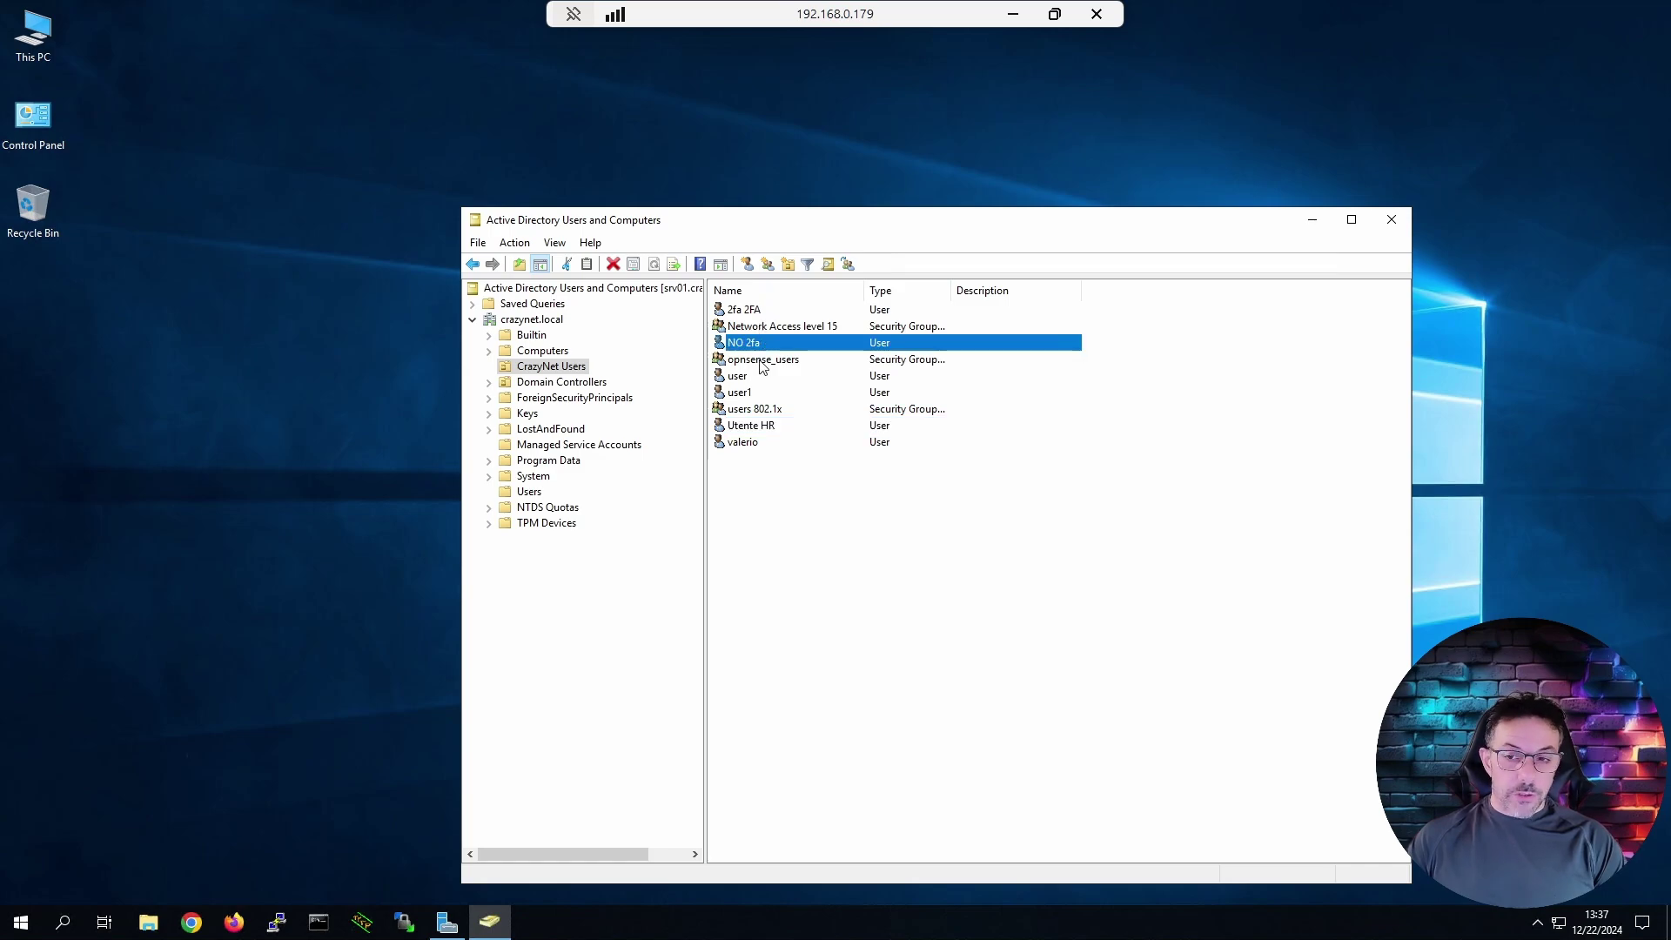
left_click(766, 430)
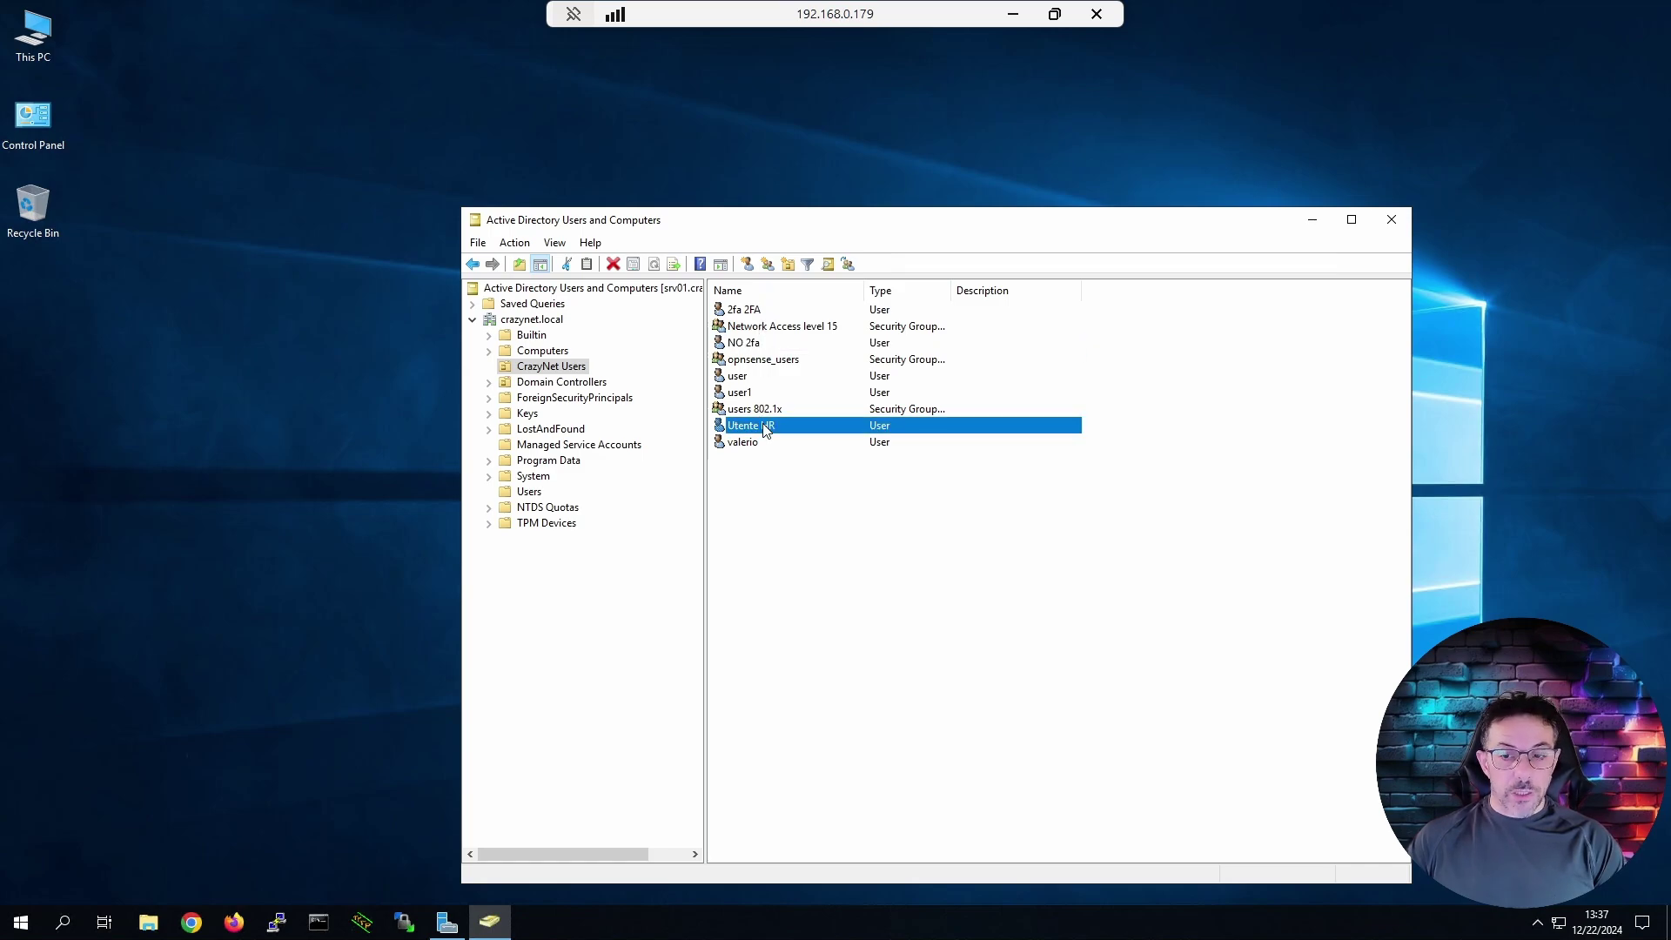
left_click(533, 373)
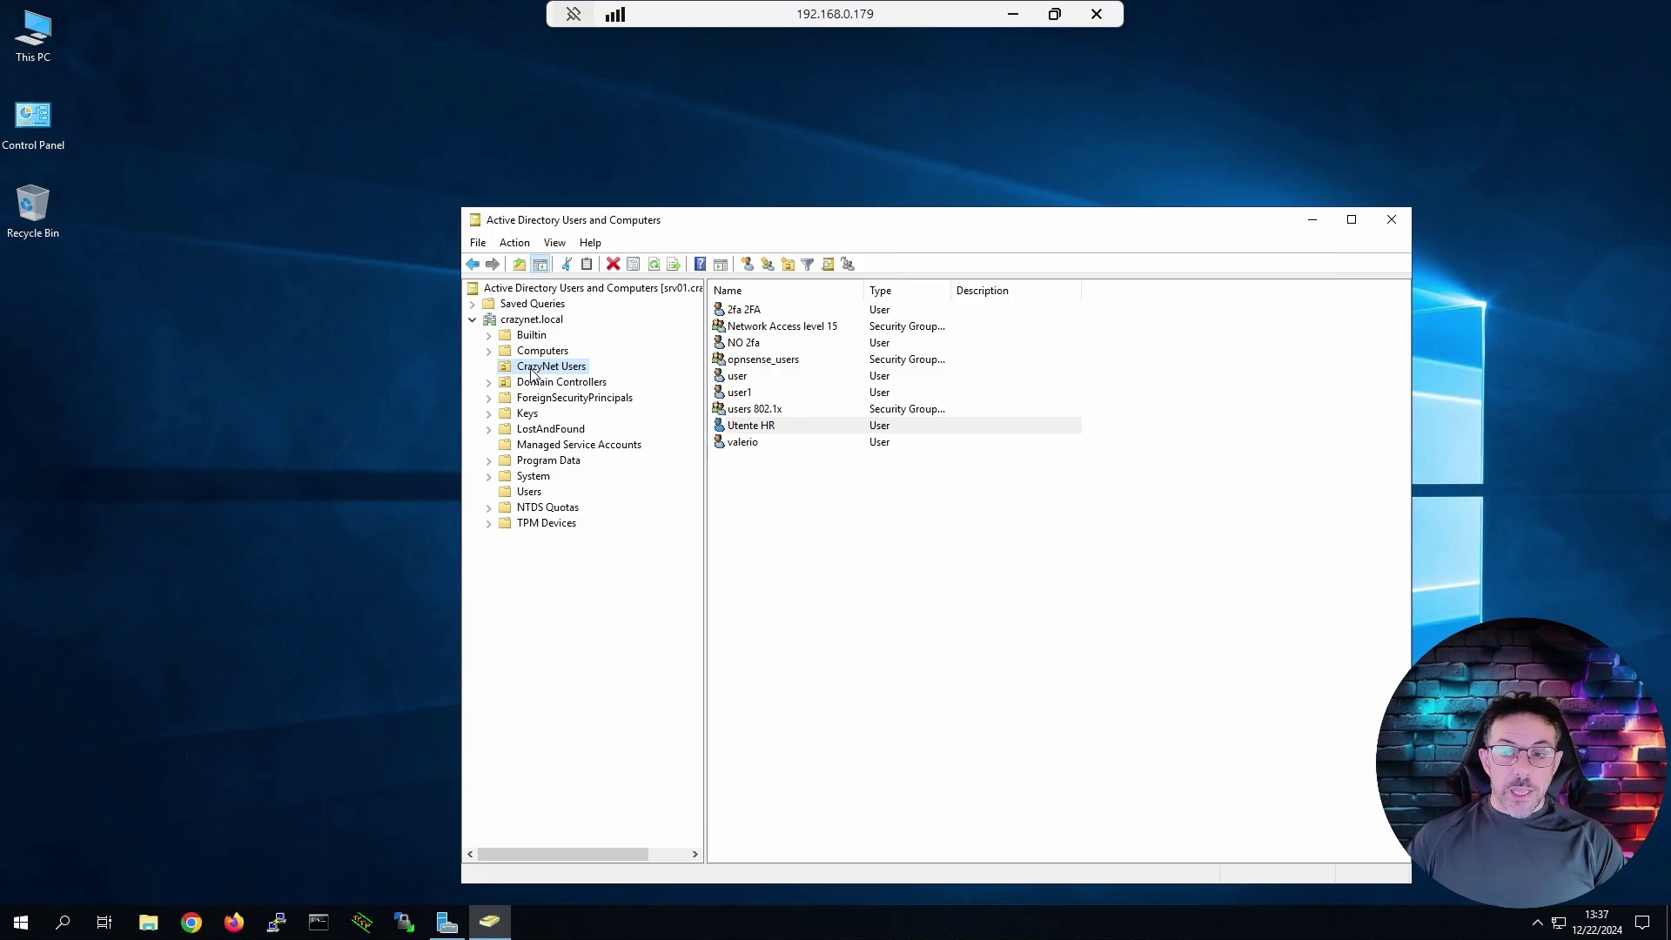
Create an unprotected 'HR' organizational unit under CrazyNet Users.
right_click(533, 373)
mouse_move(607, 441)
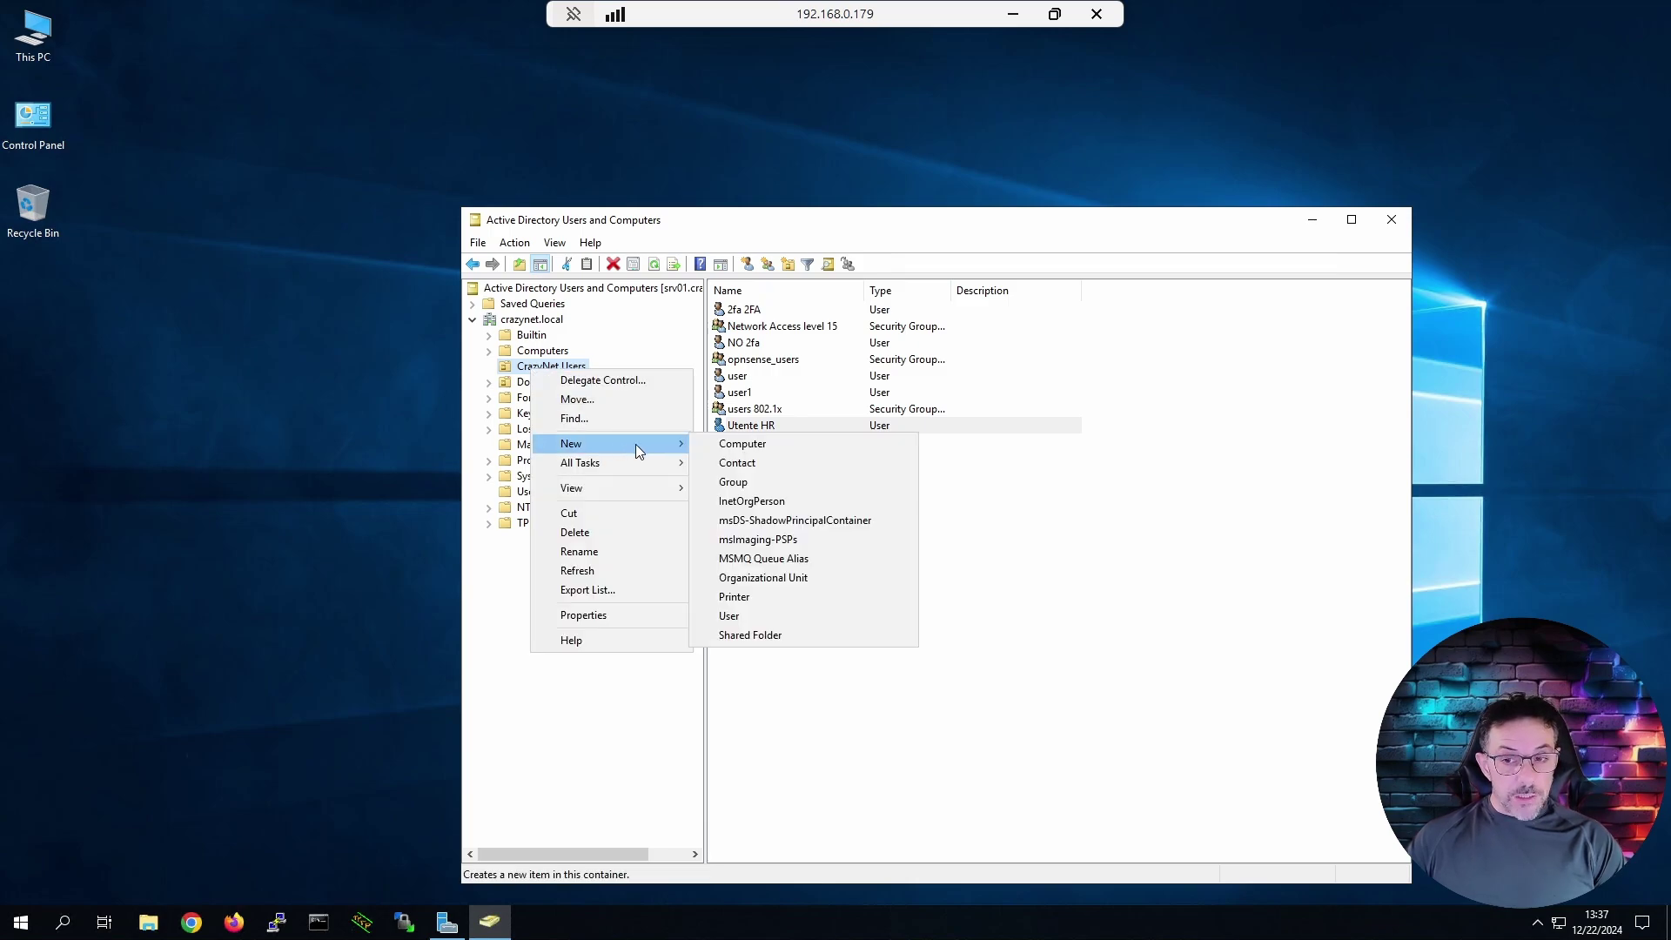
left_click(784, 582)
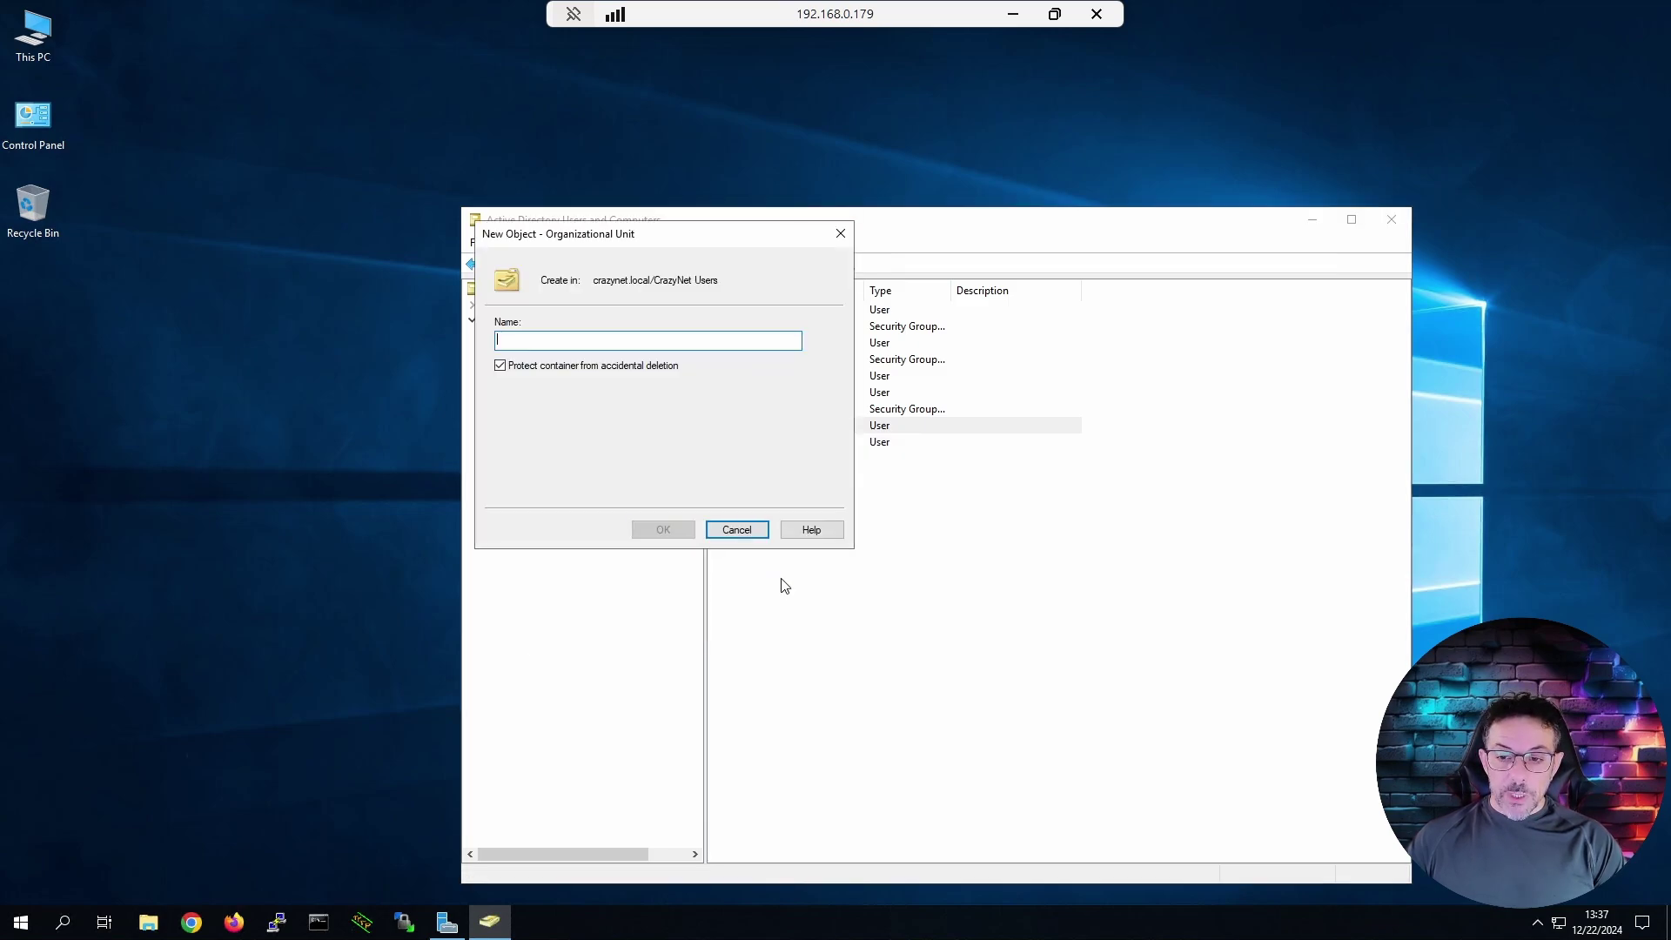
left_click(595, 368)
type("HR")
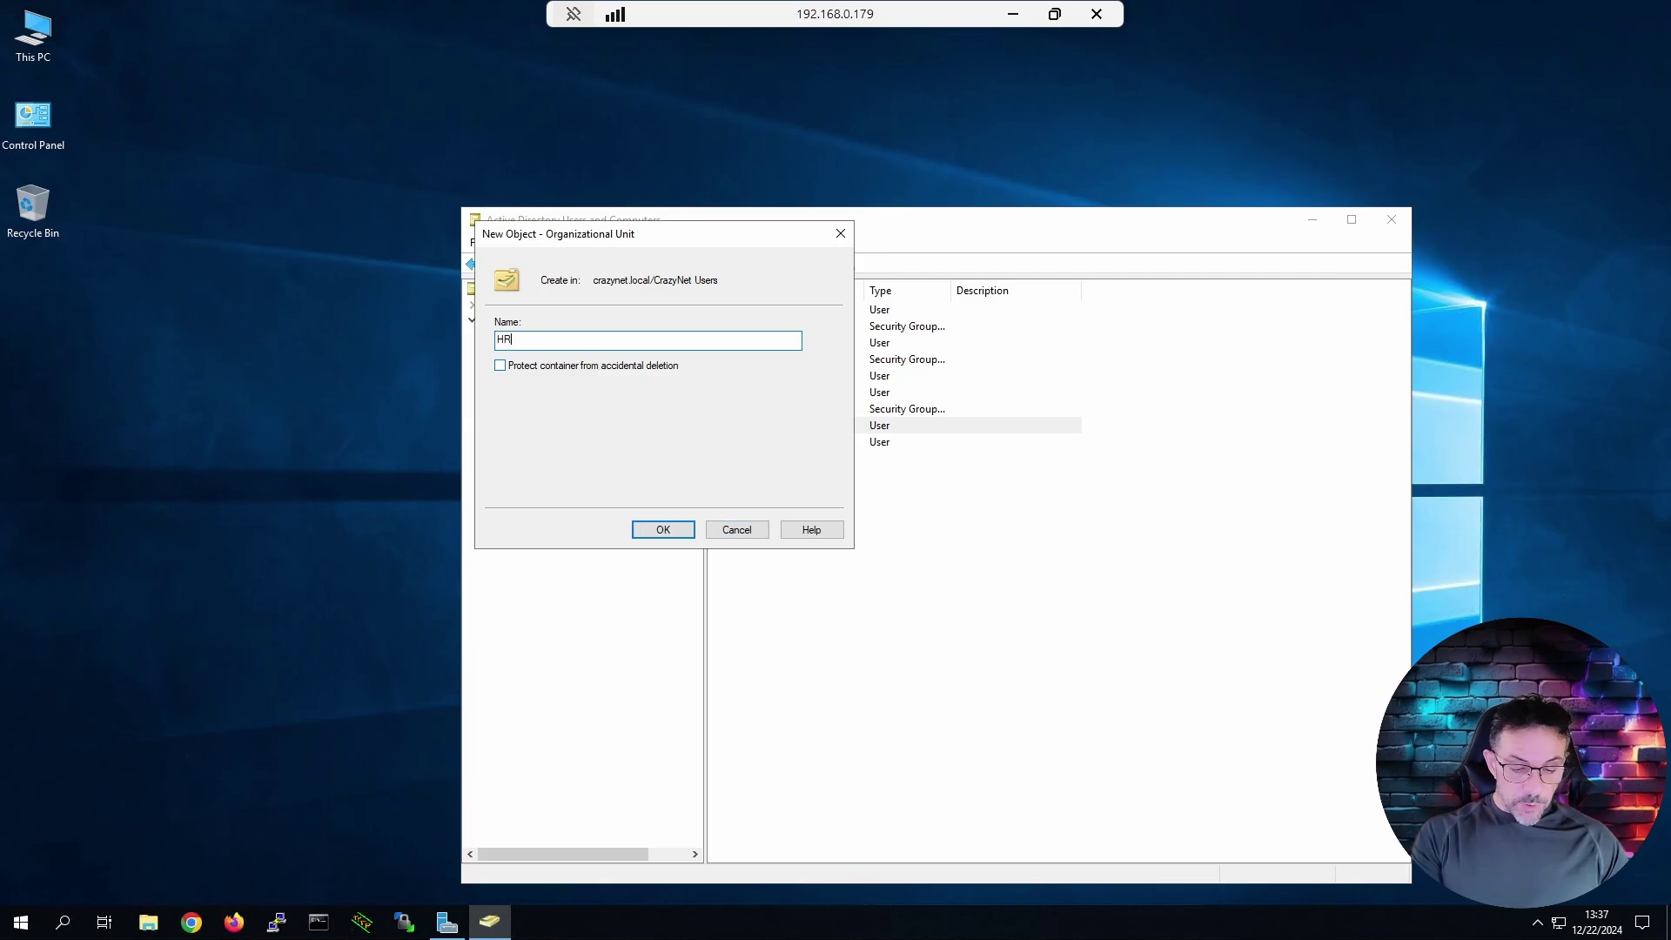
key("Return")
Create an unprotected '2FA Users' organizational unit under CrazyNet Users.
left_click(535, 367)
right_click(535, 366)
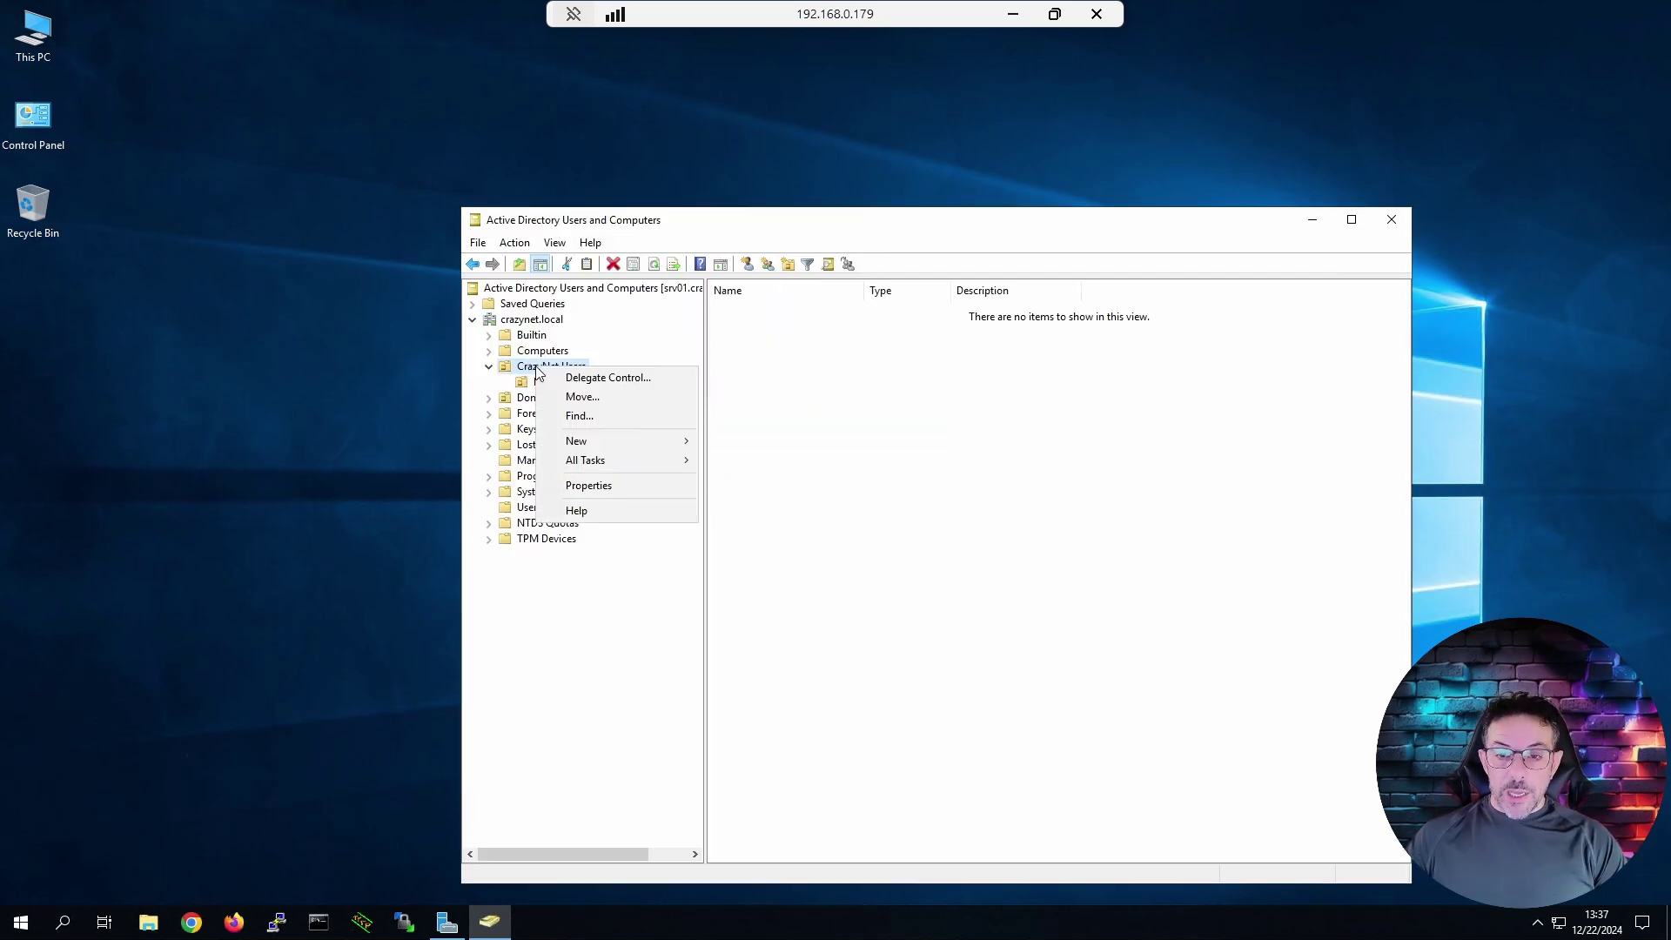
mouse_move(604, 439)
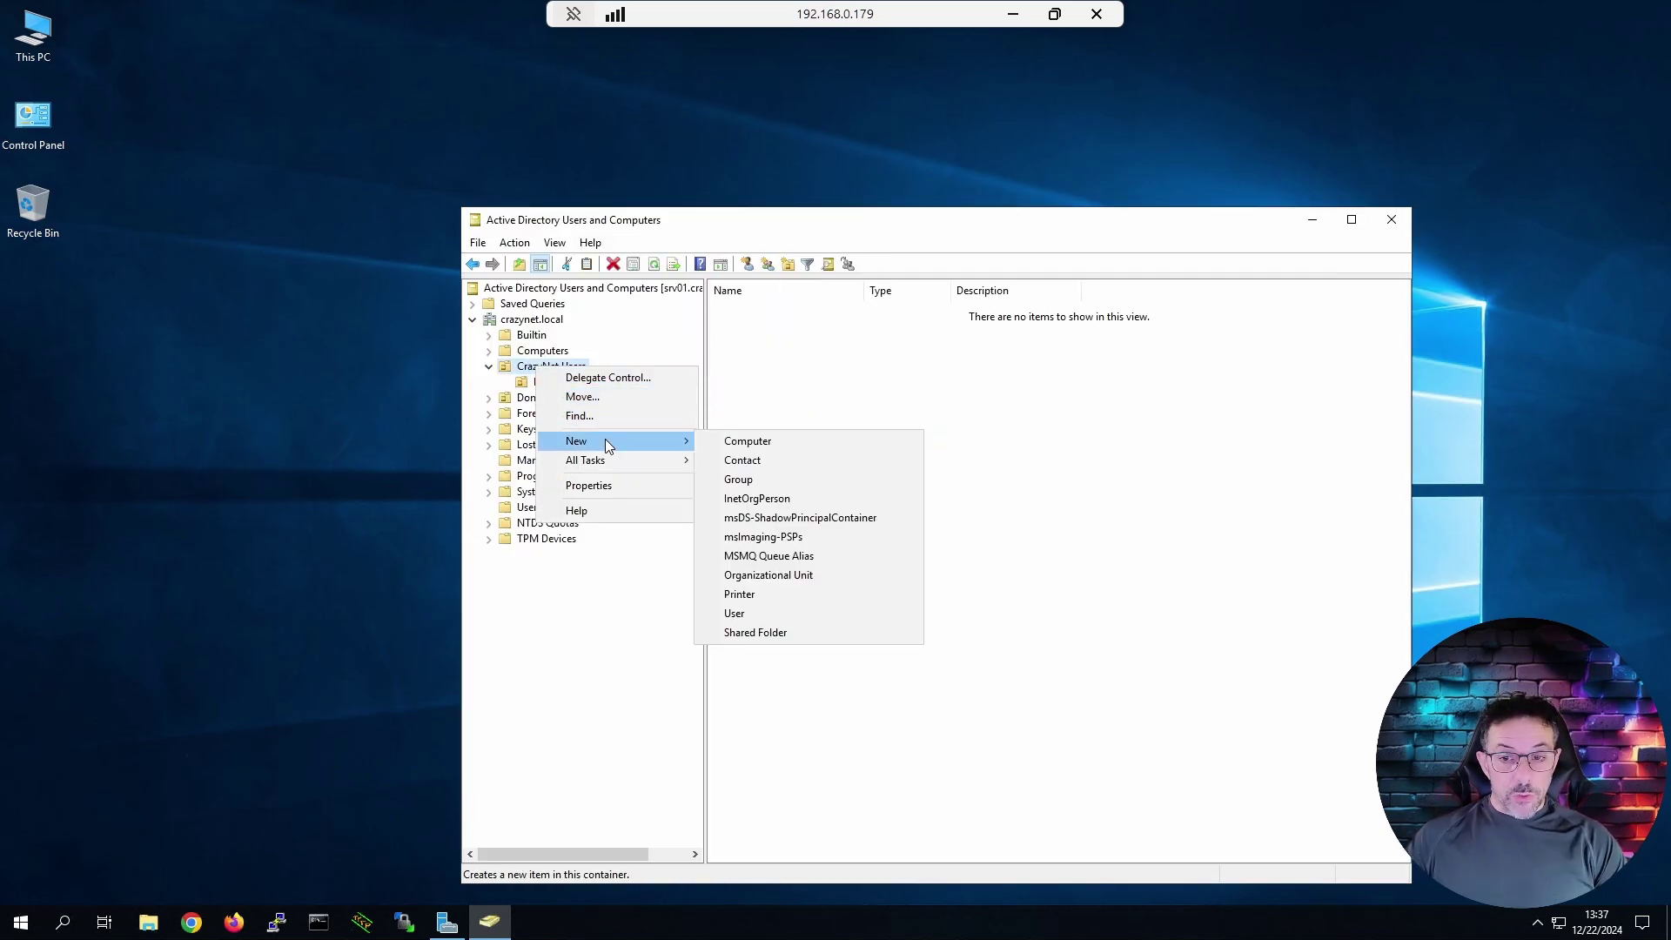
left_click(768, 578)
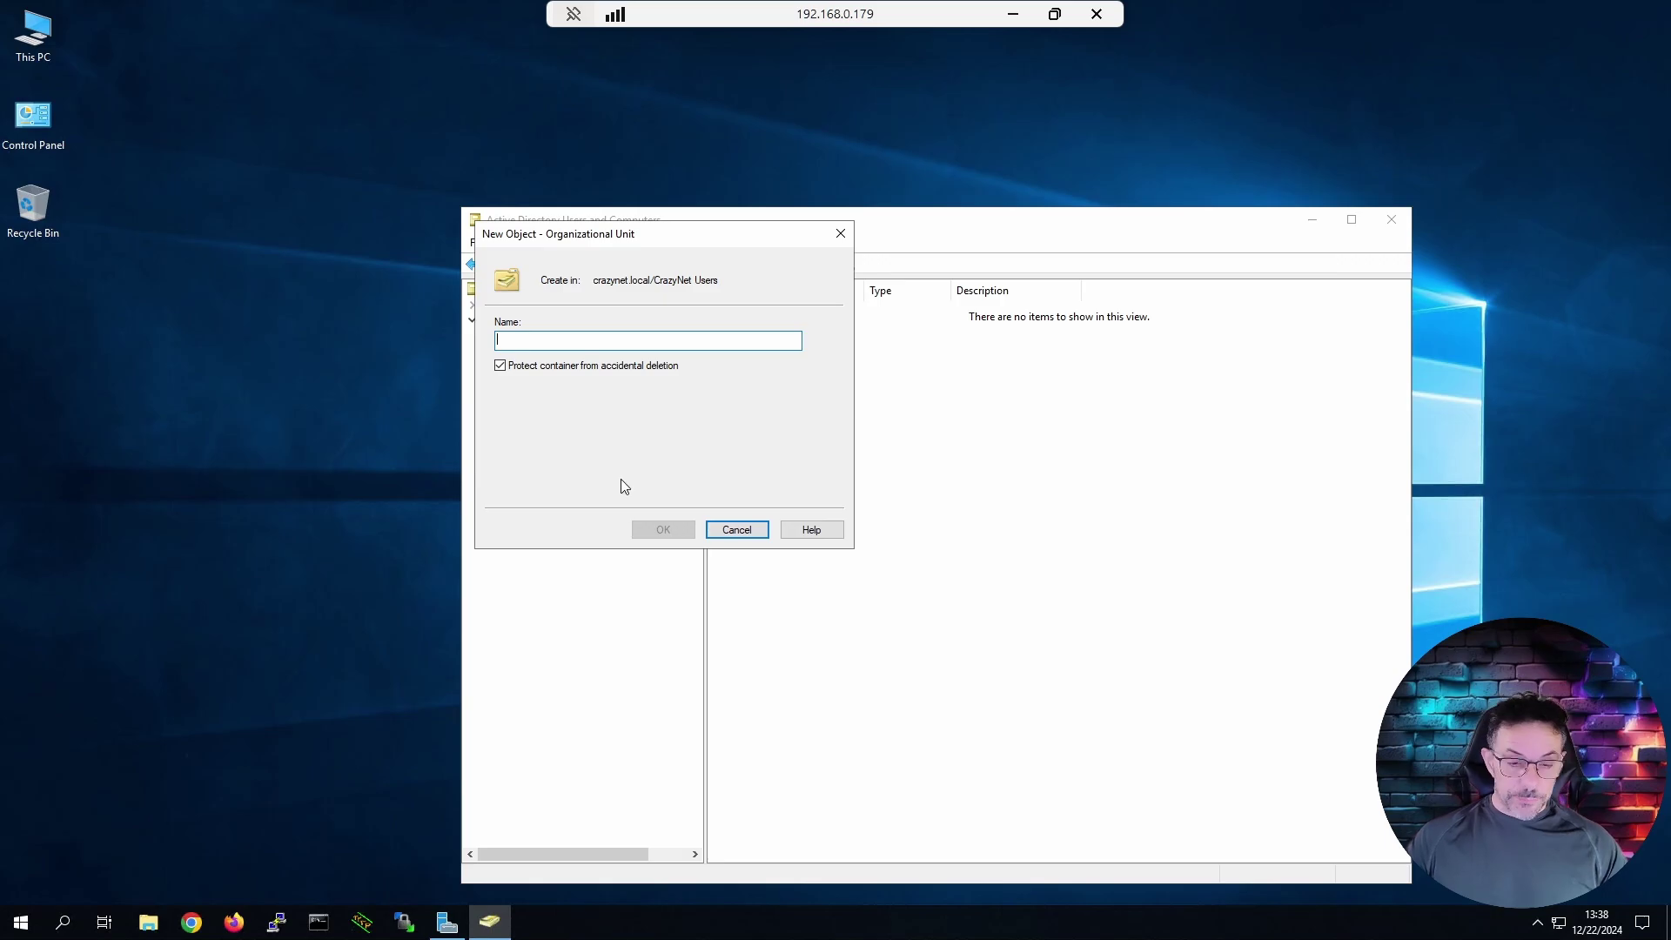
left_click(500, 365)
left_click(515, 342)
type("2FA U")
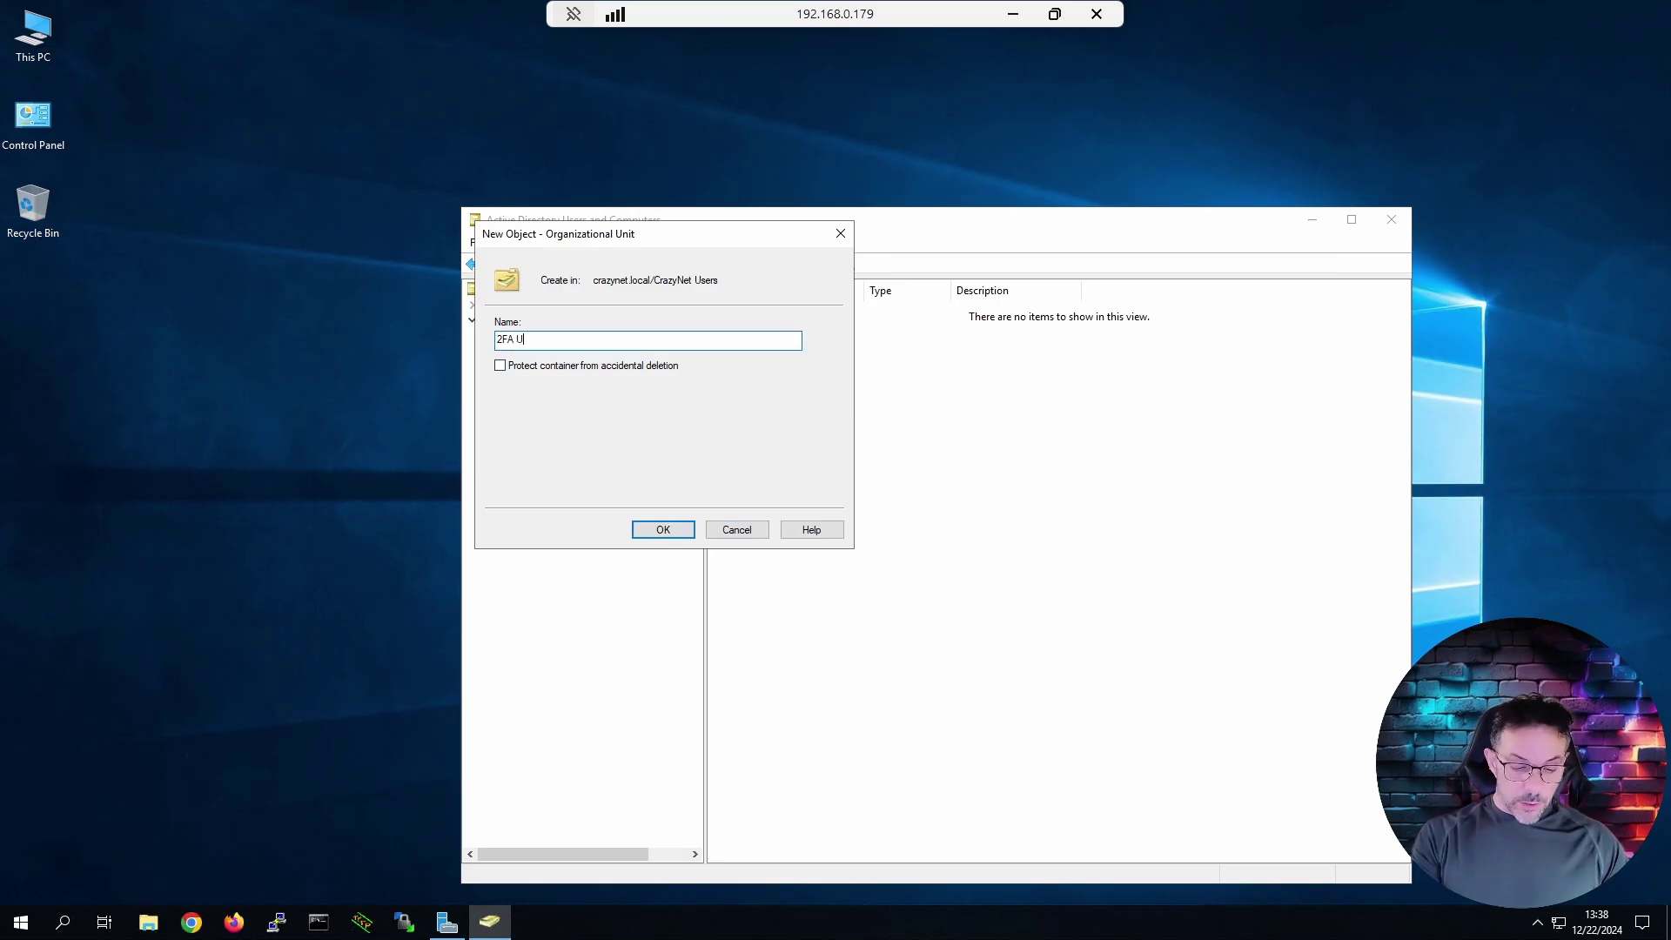
type("sers")
key("Return")
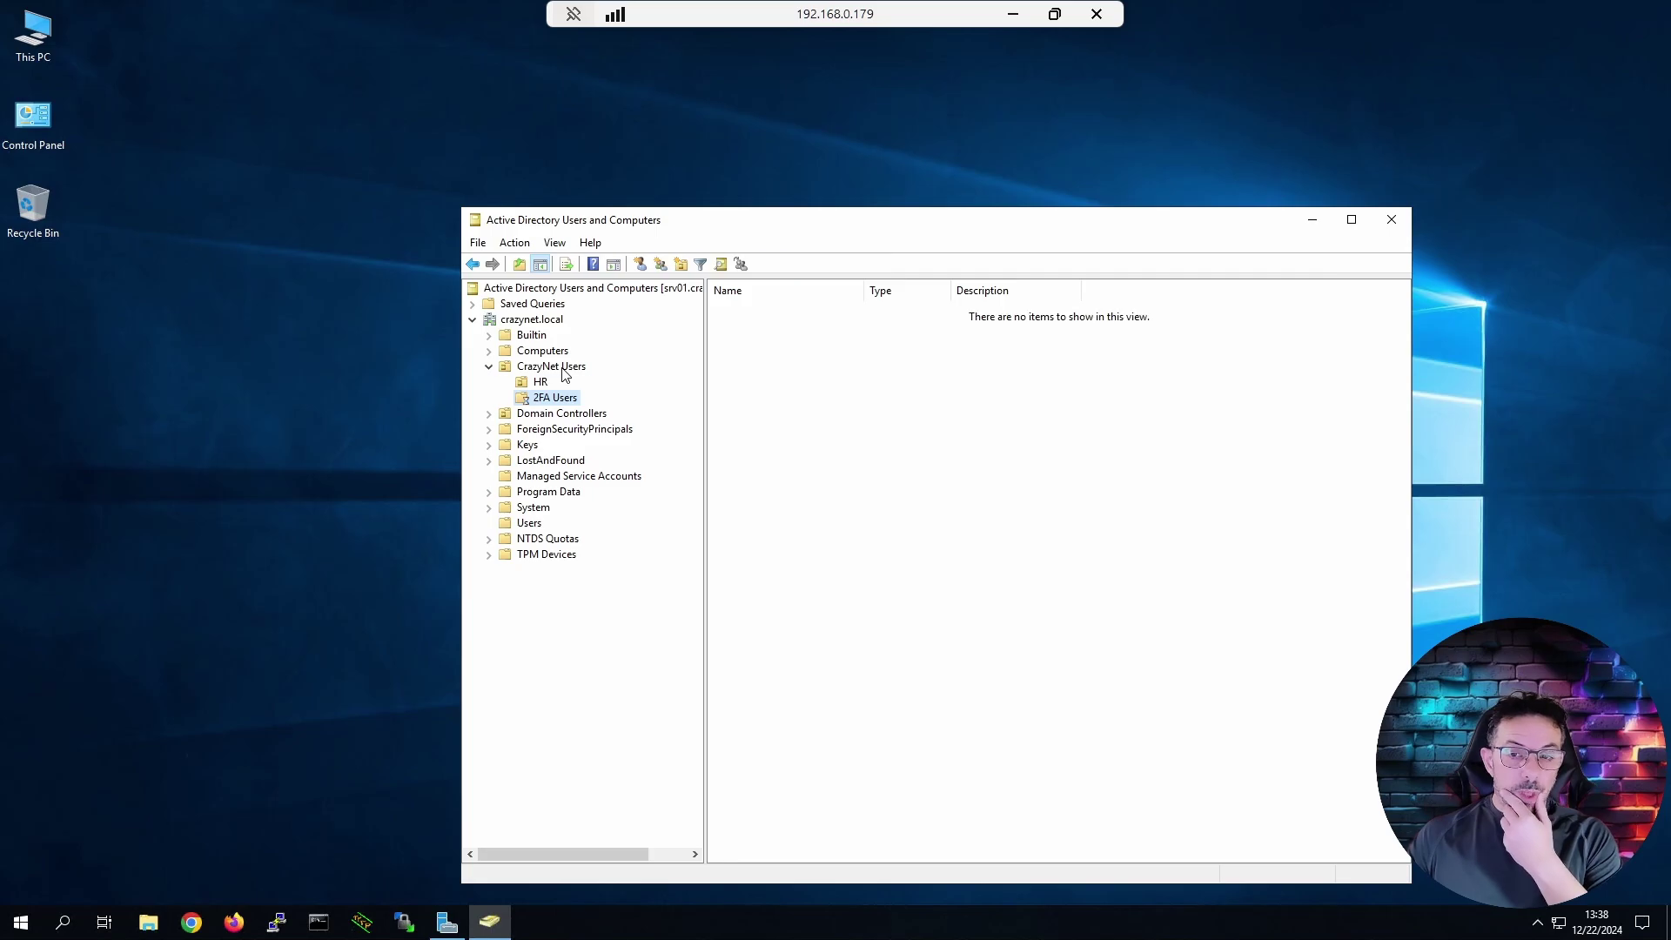
Create a 'NO 2FA Users' organizational unit under CrazyNet Users and open it.
left_click(564, 373)
right_click(564, 370)
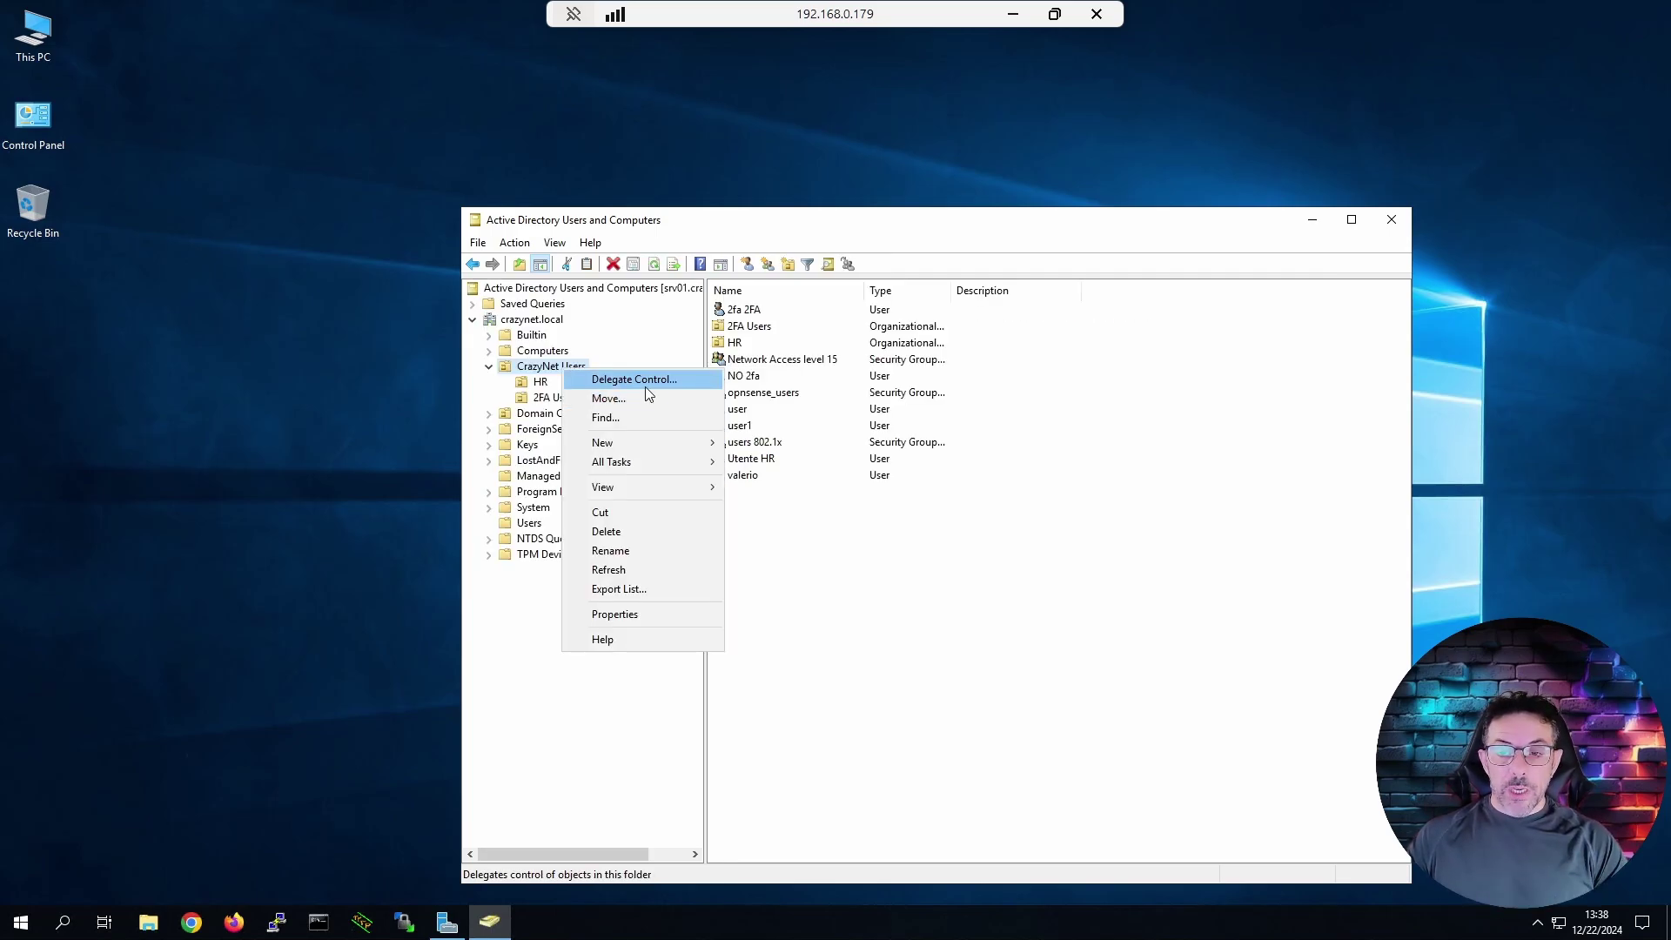
mouse_move(659, 444)
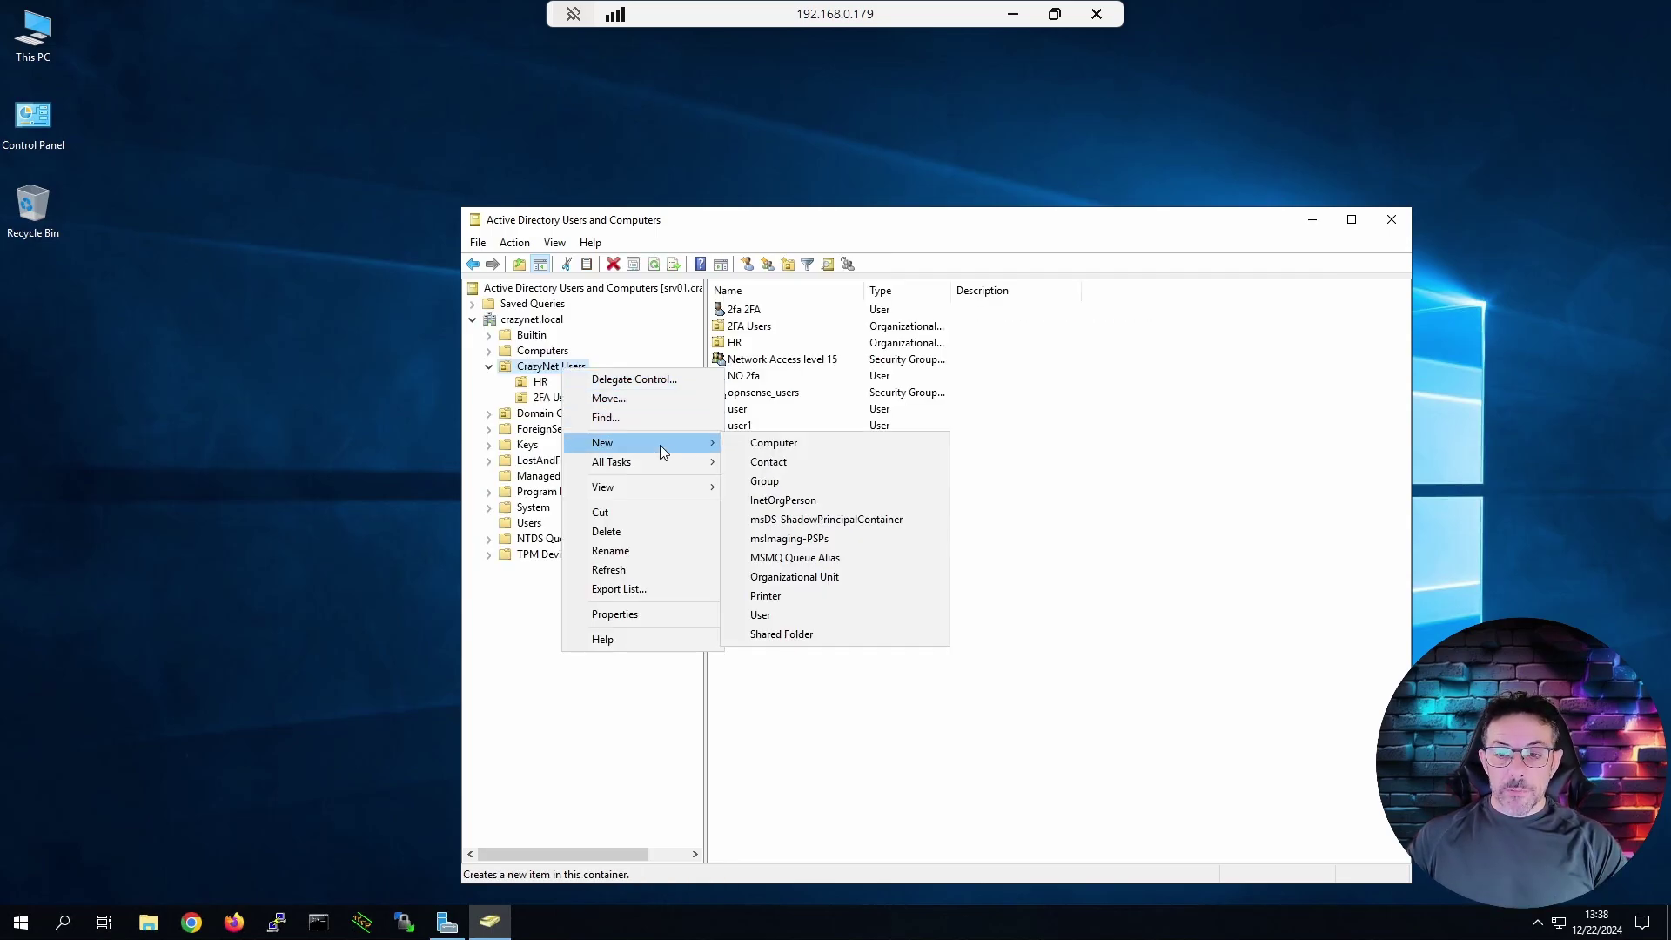
left_click(802, 574)
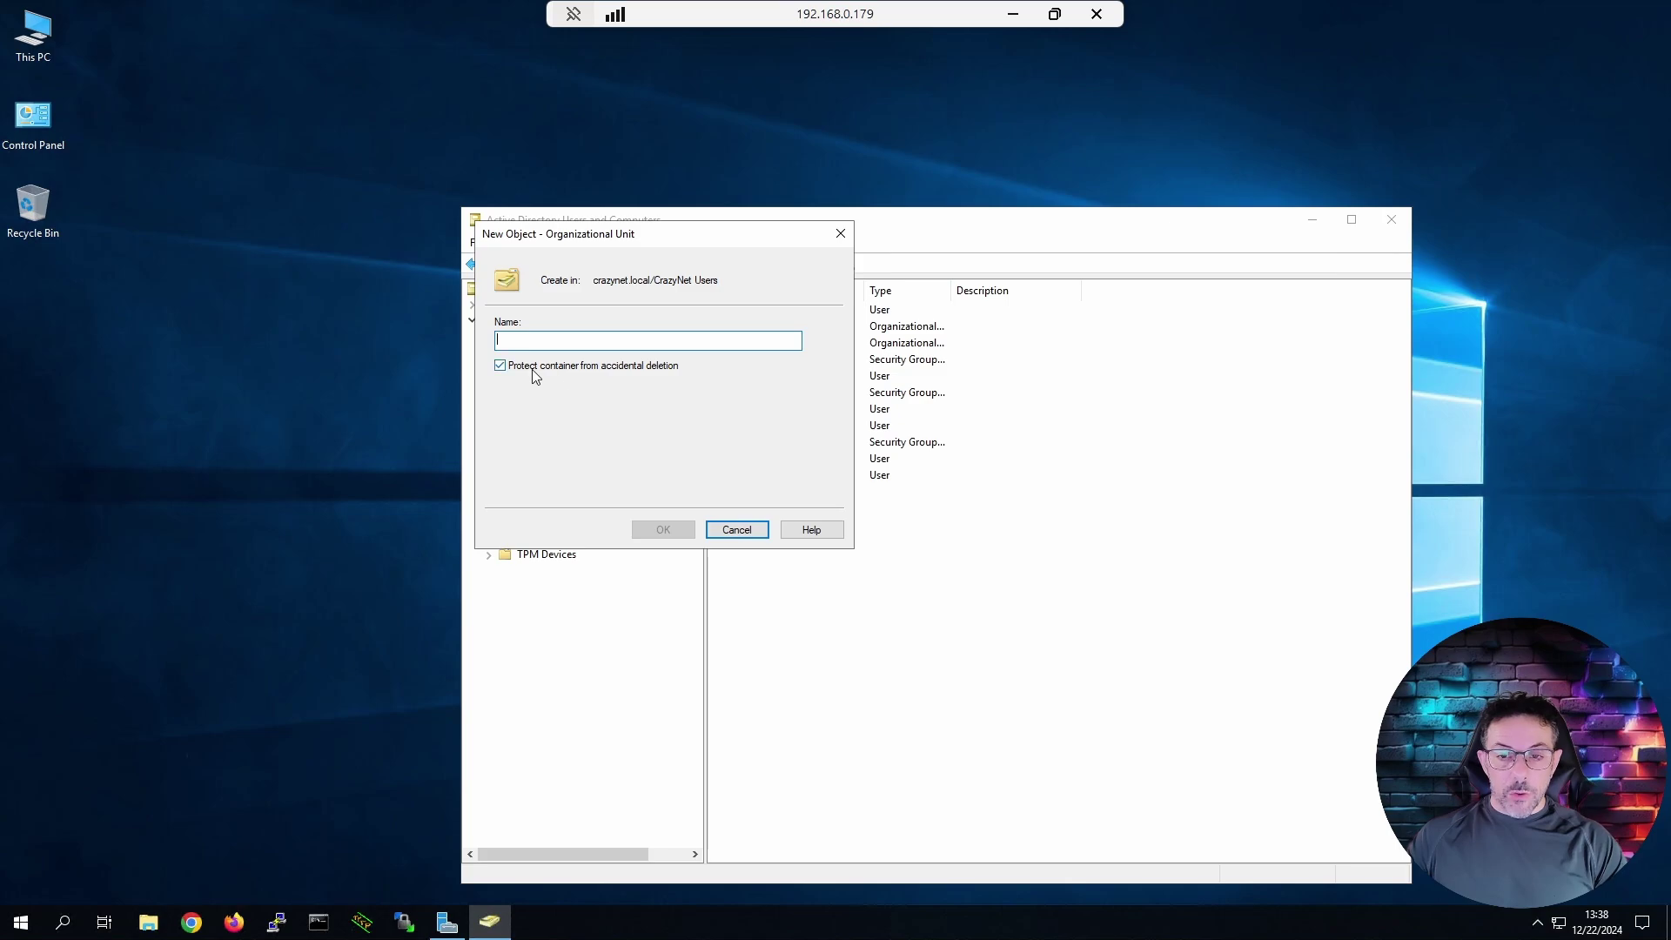
type("NO 2FA")
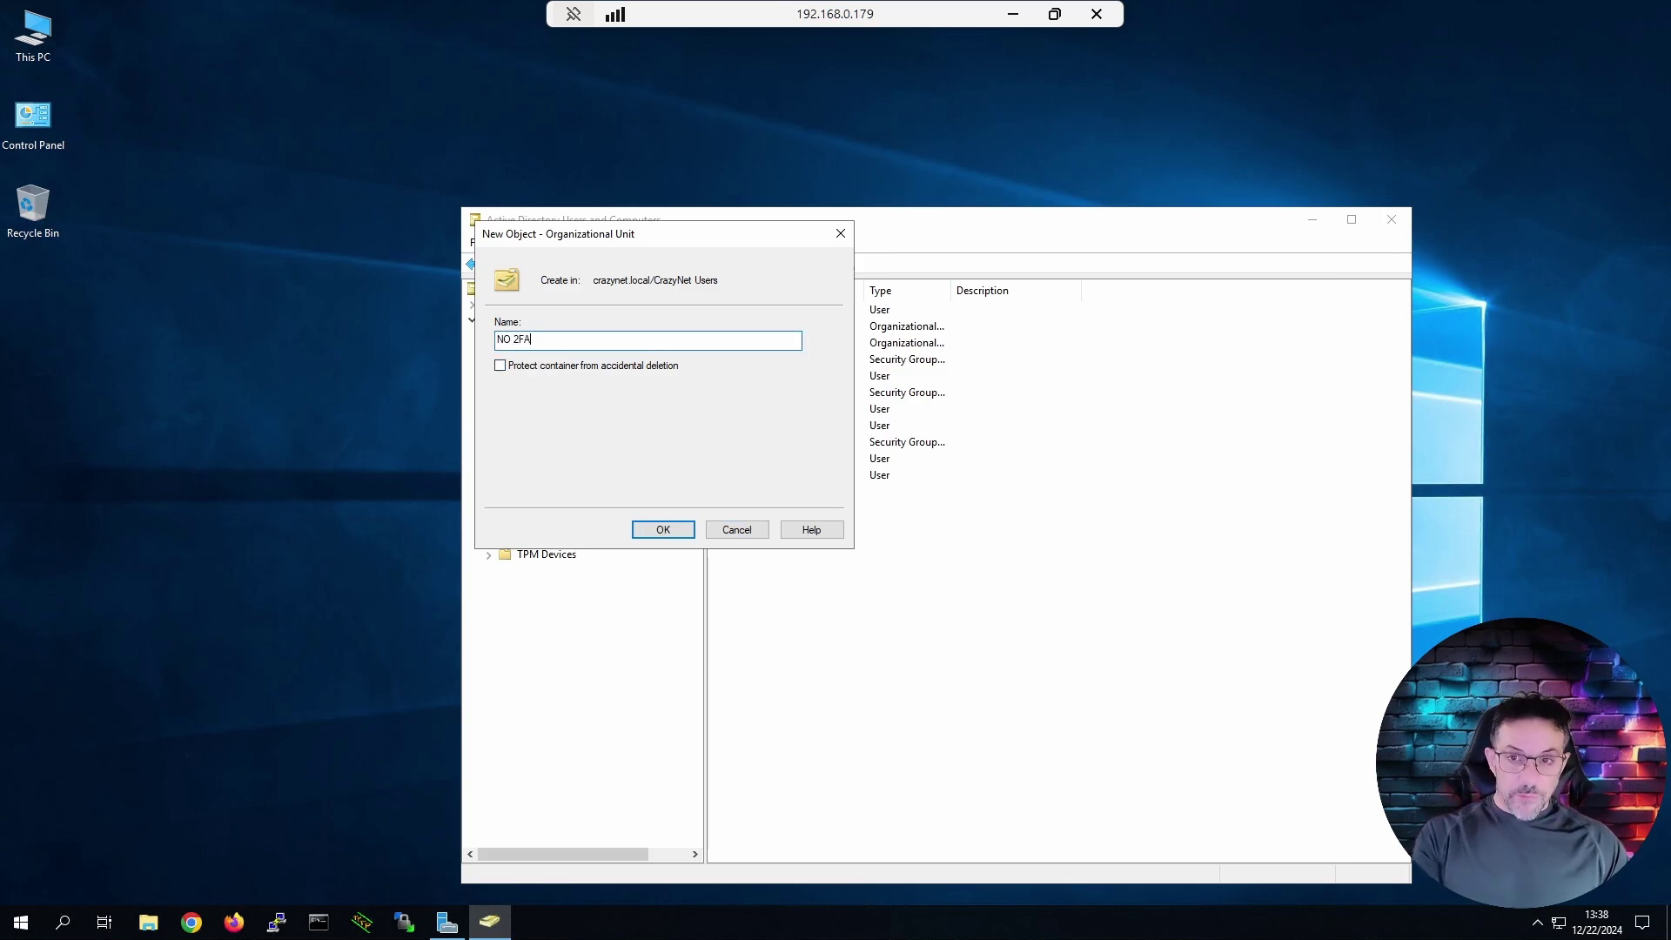
type(" Users")
key("Return")
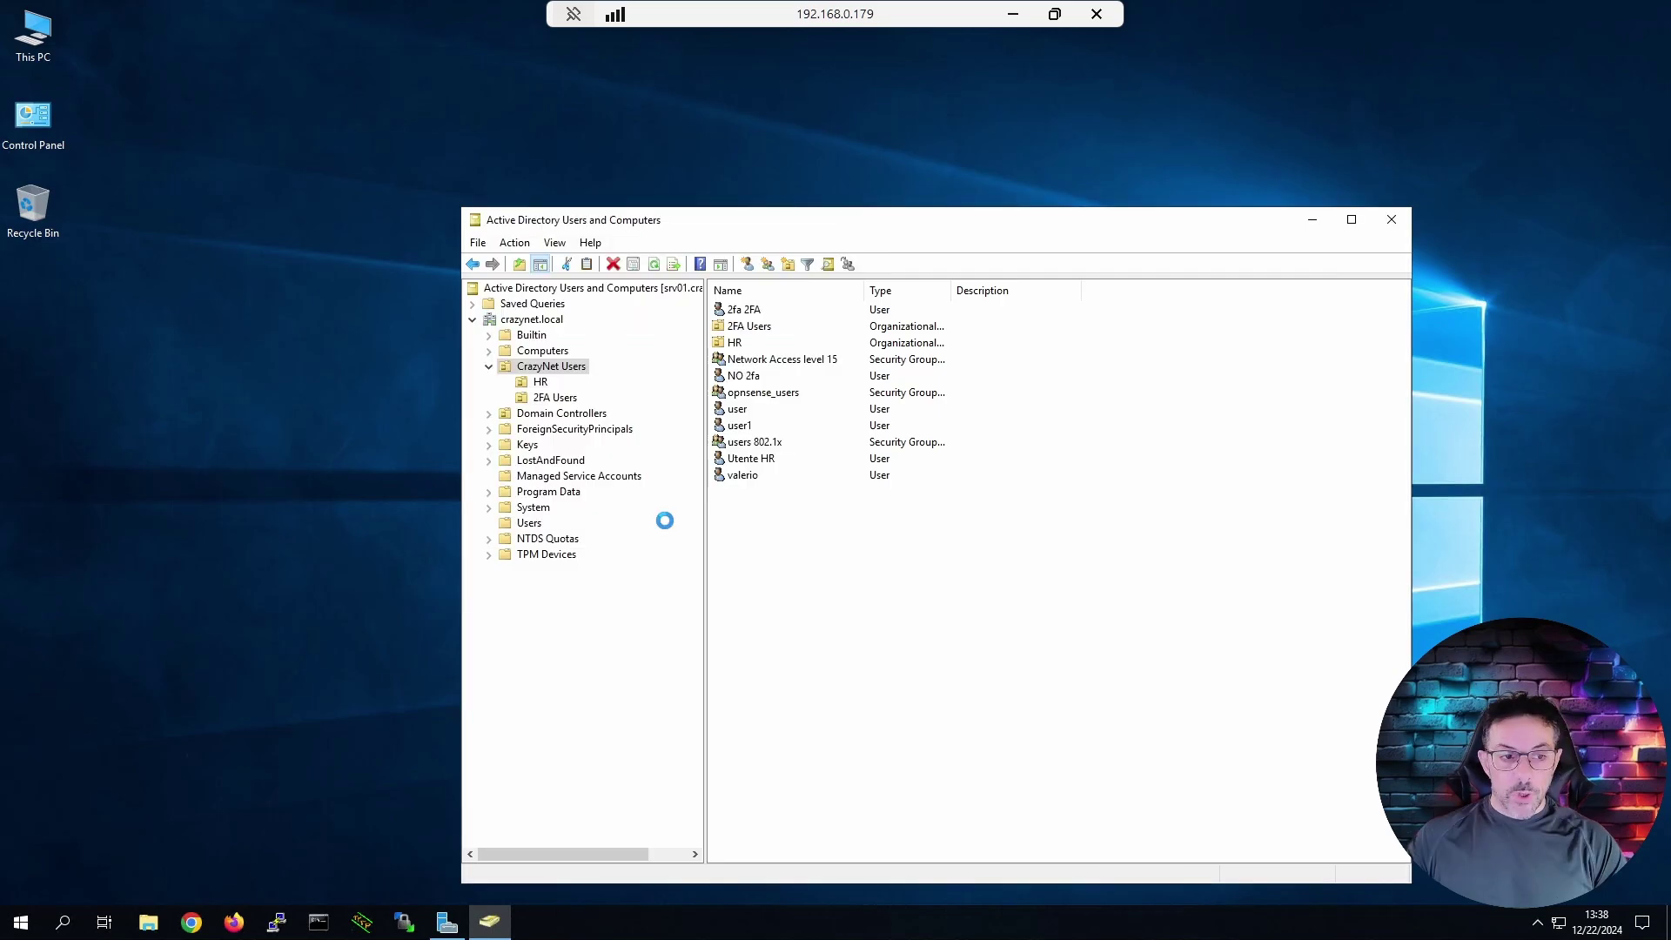
key("Return")
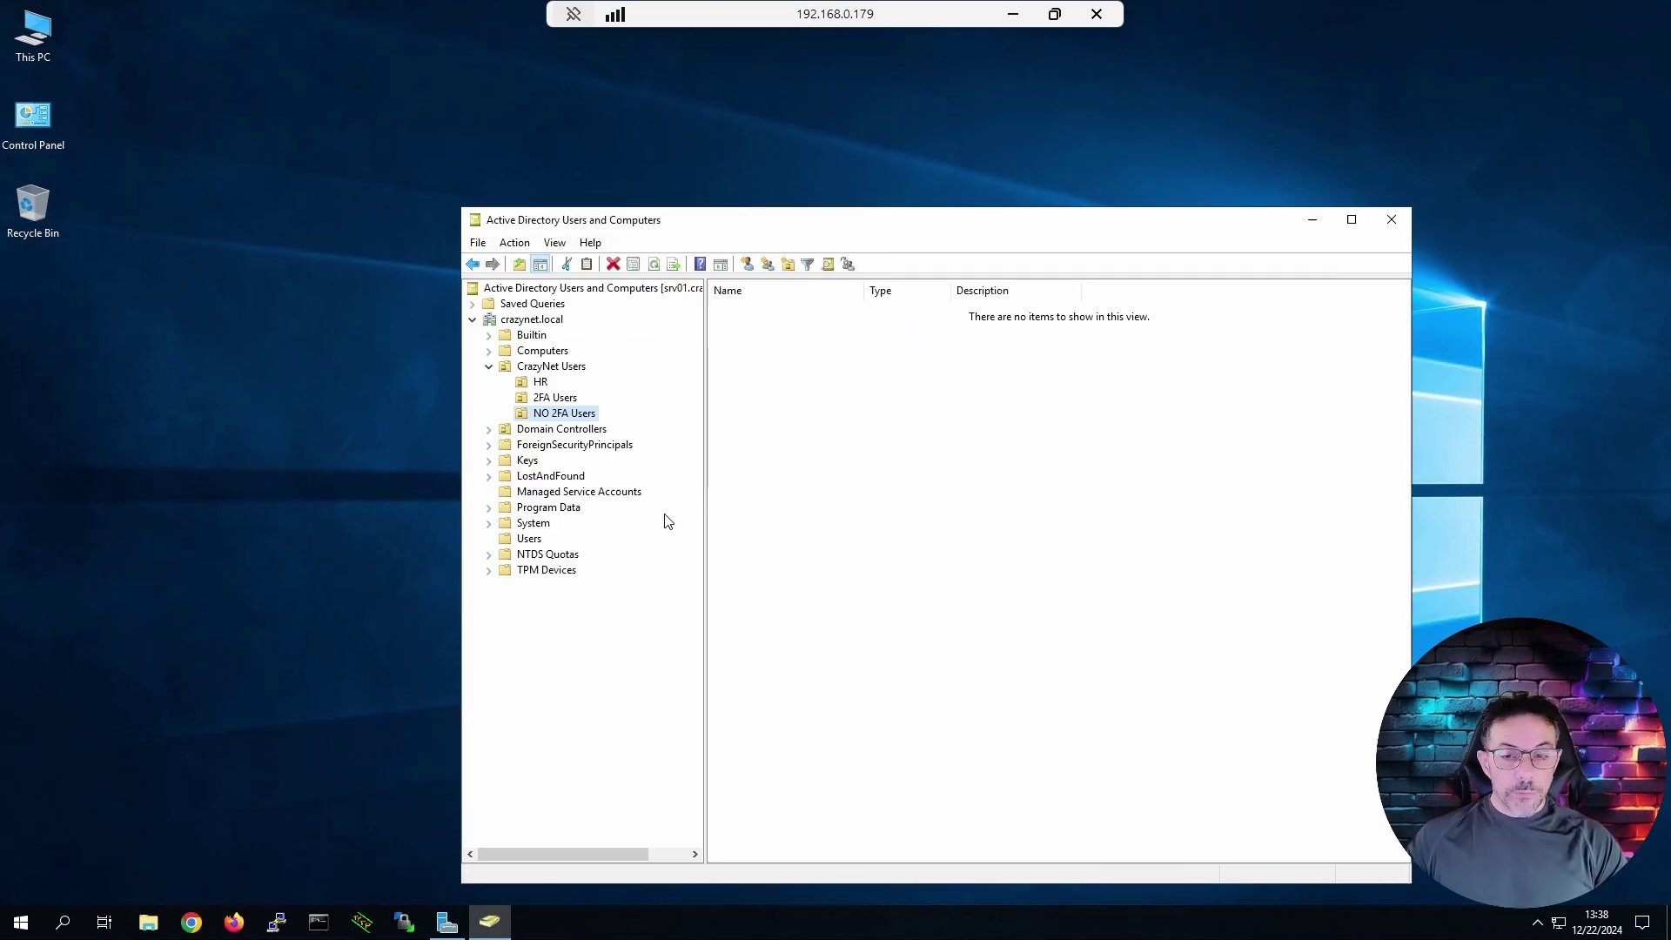
Create a new group named 'Utenti Hr' in the HR unit.
left_click(541, 383)
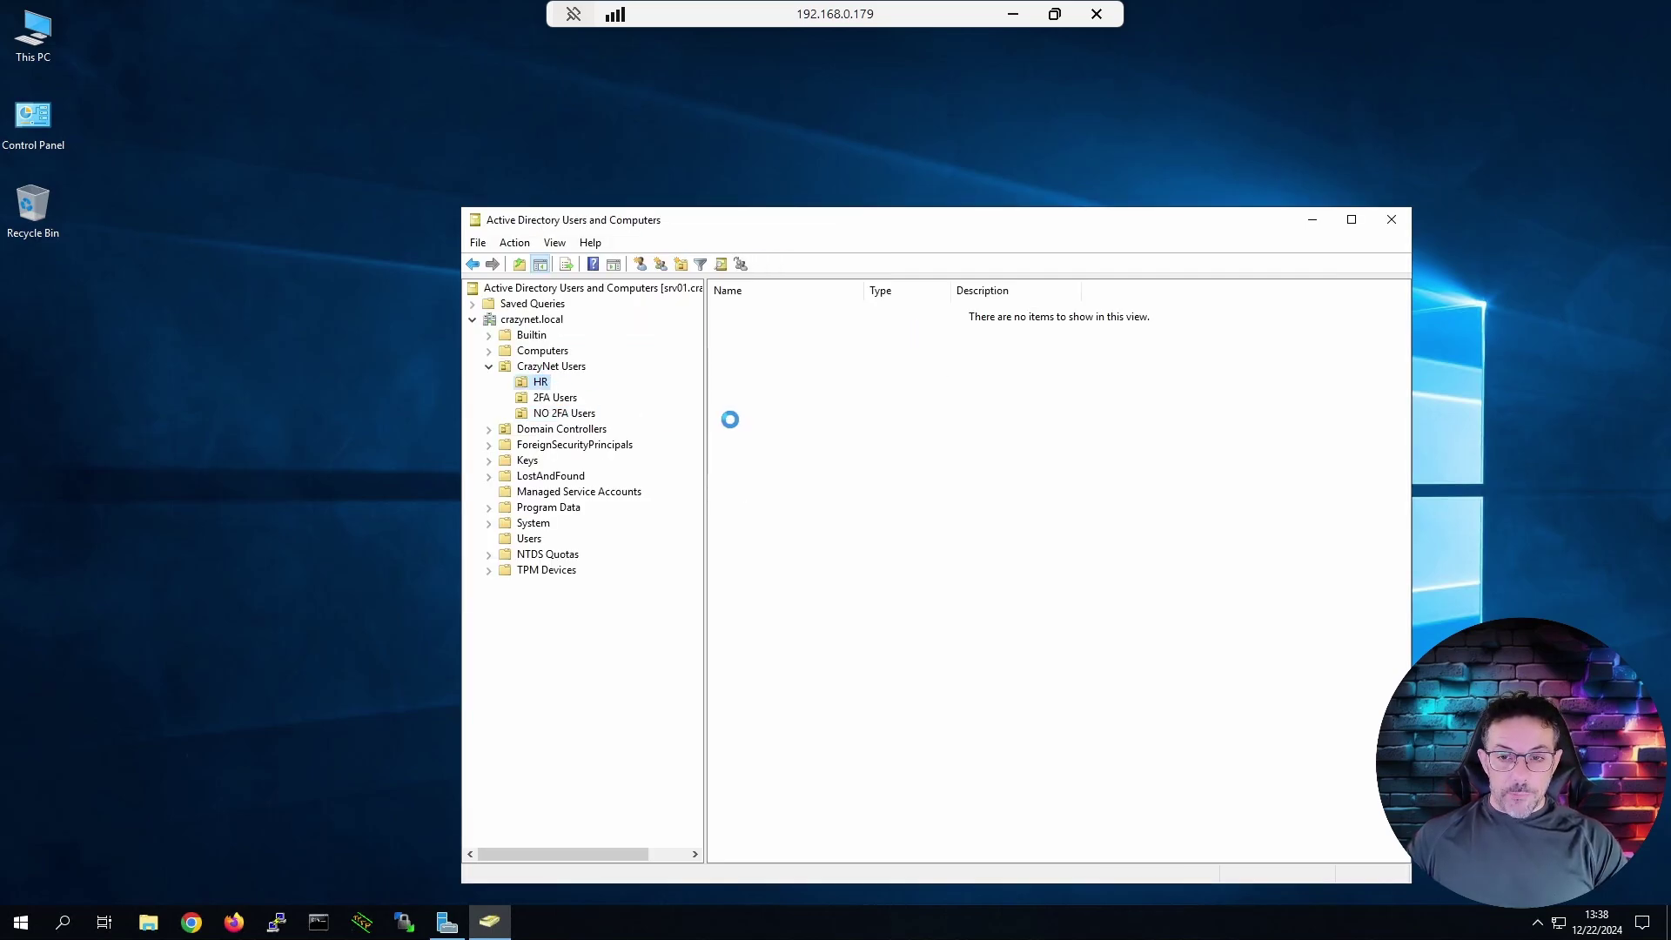
right_click(809, 407)
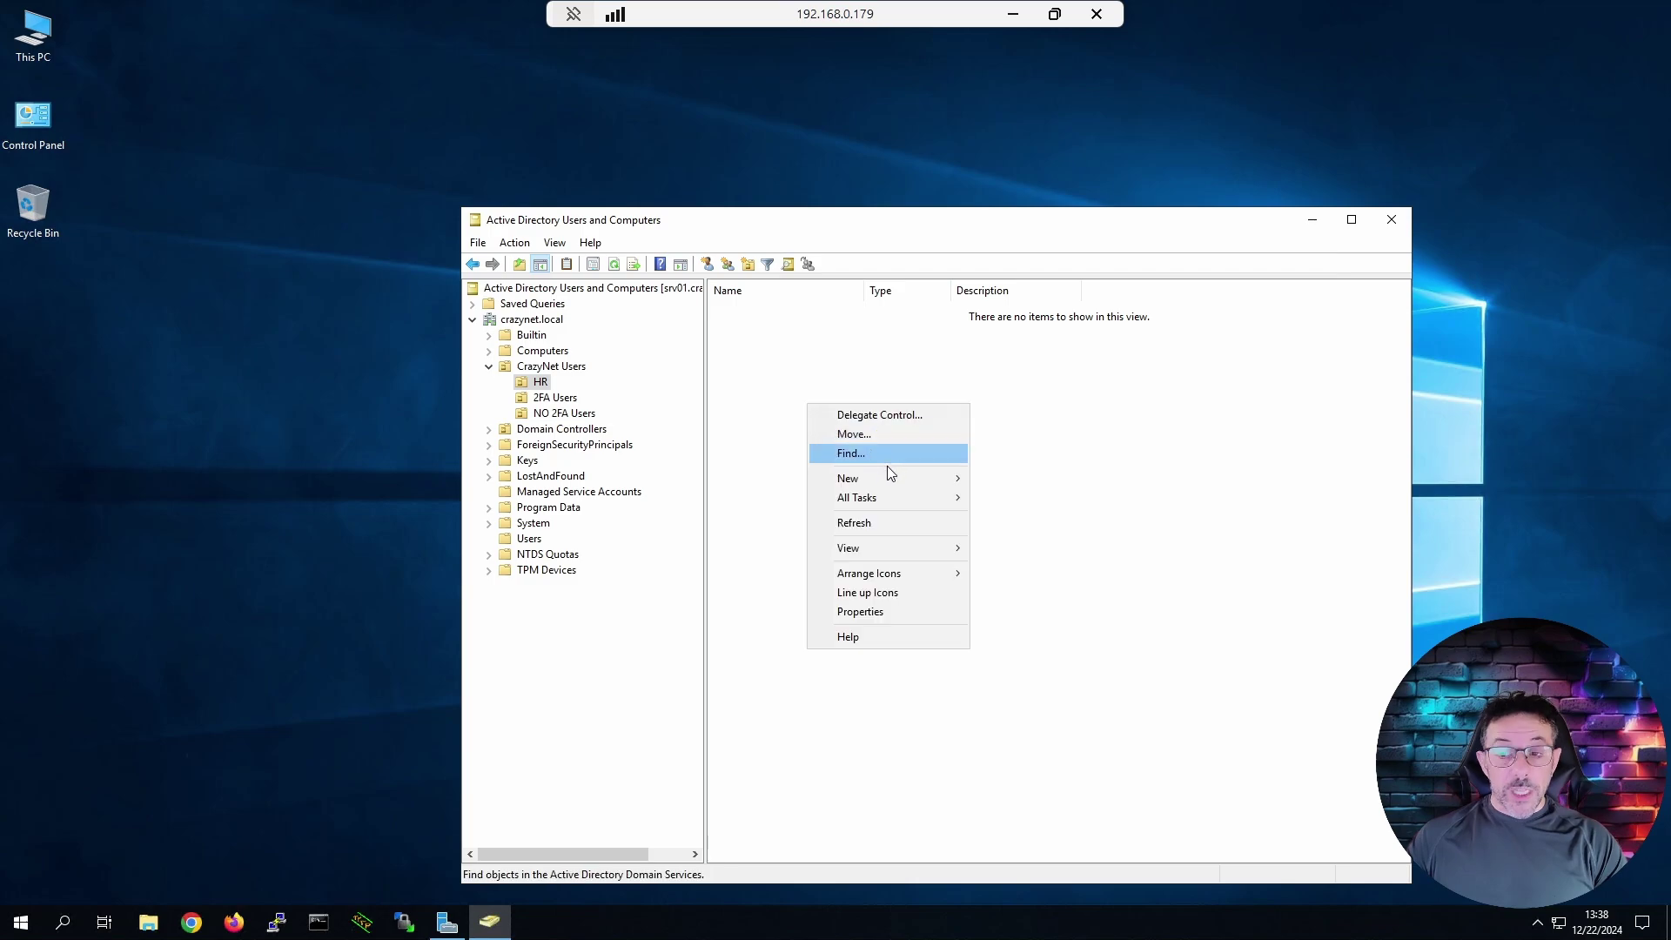
mouse_move(888, 478)
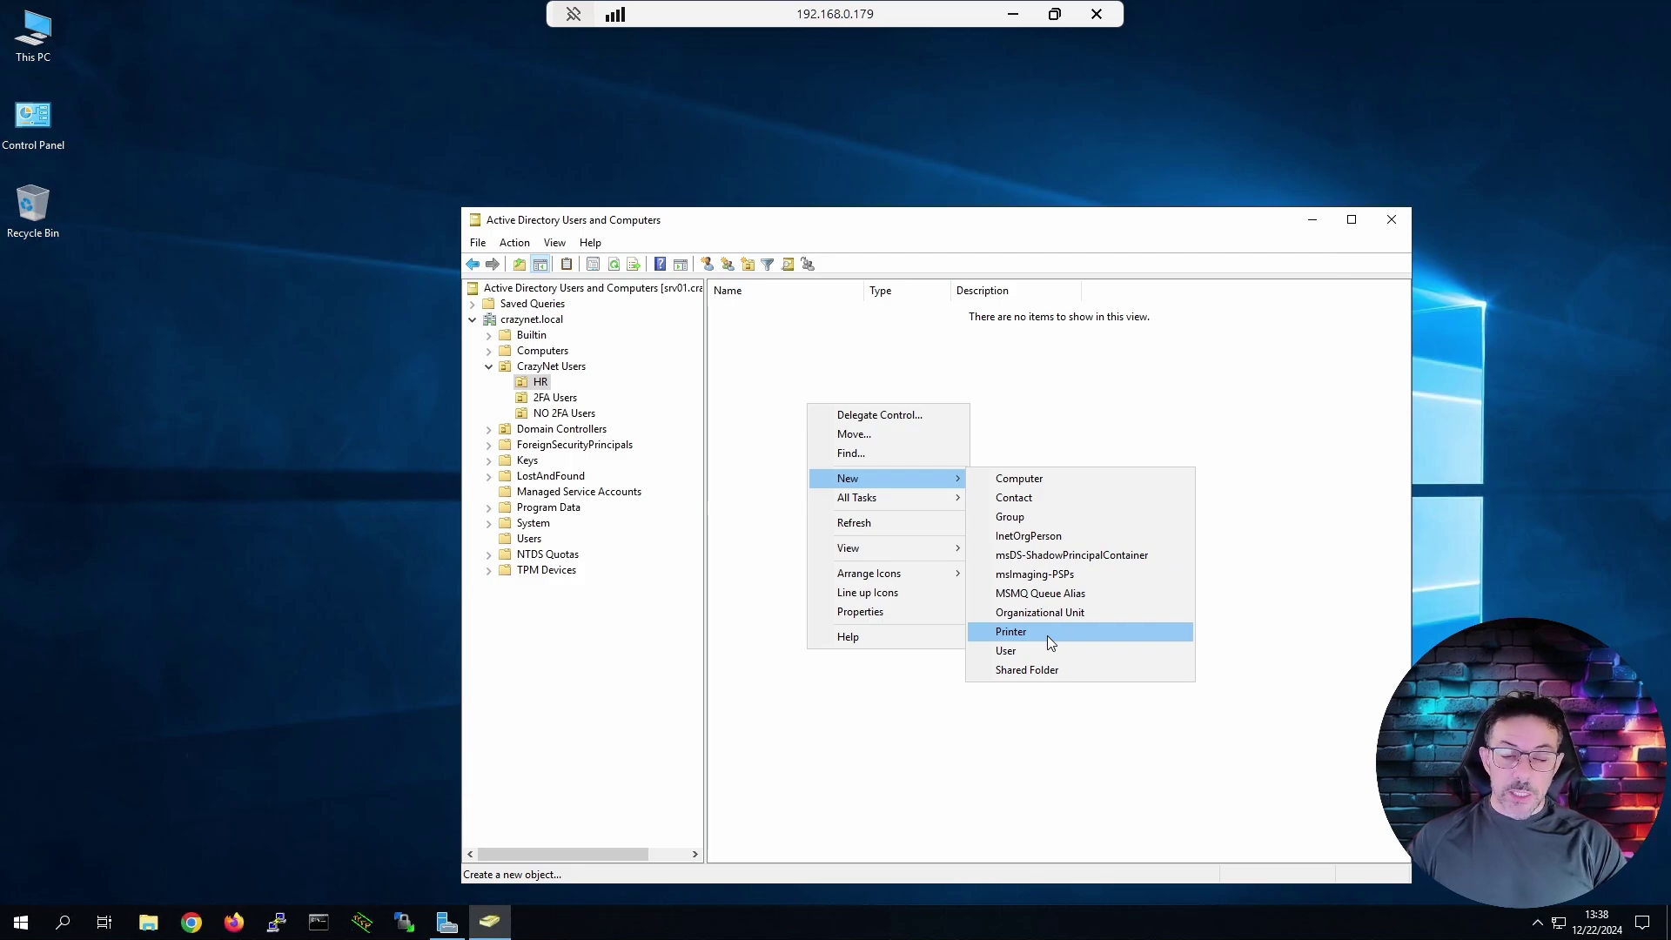
key("Escape")
key("Escape")
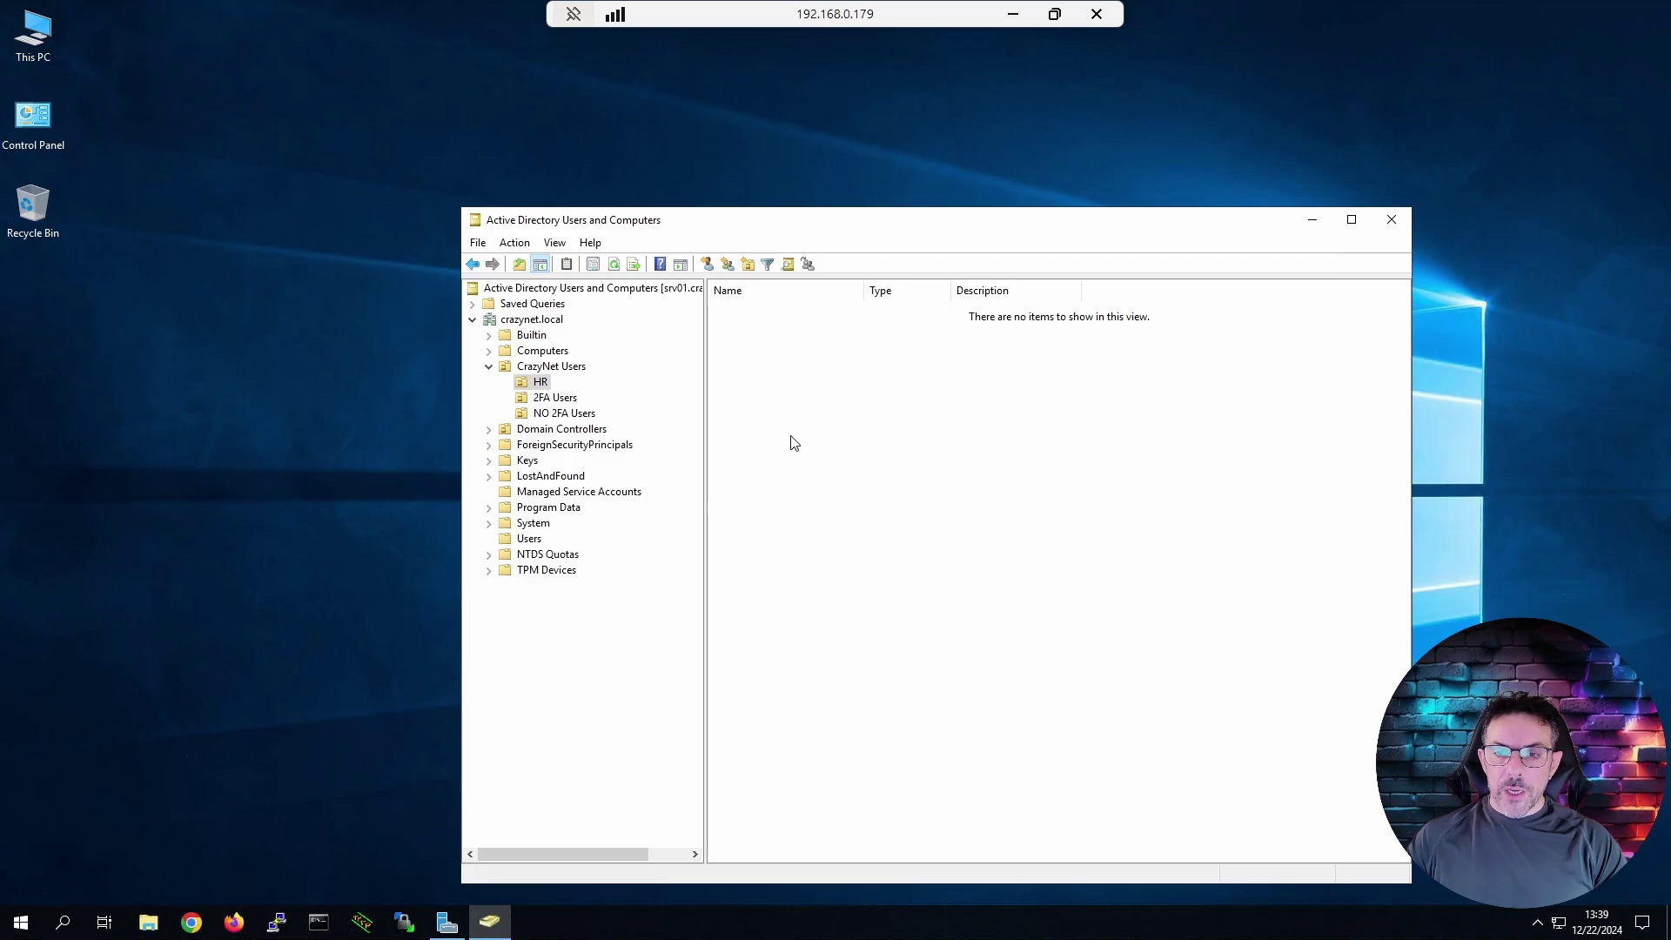
right_click(791, 441)
mouse_move(868, 517)
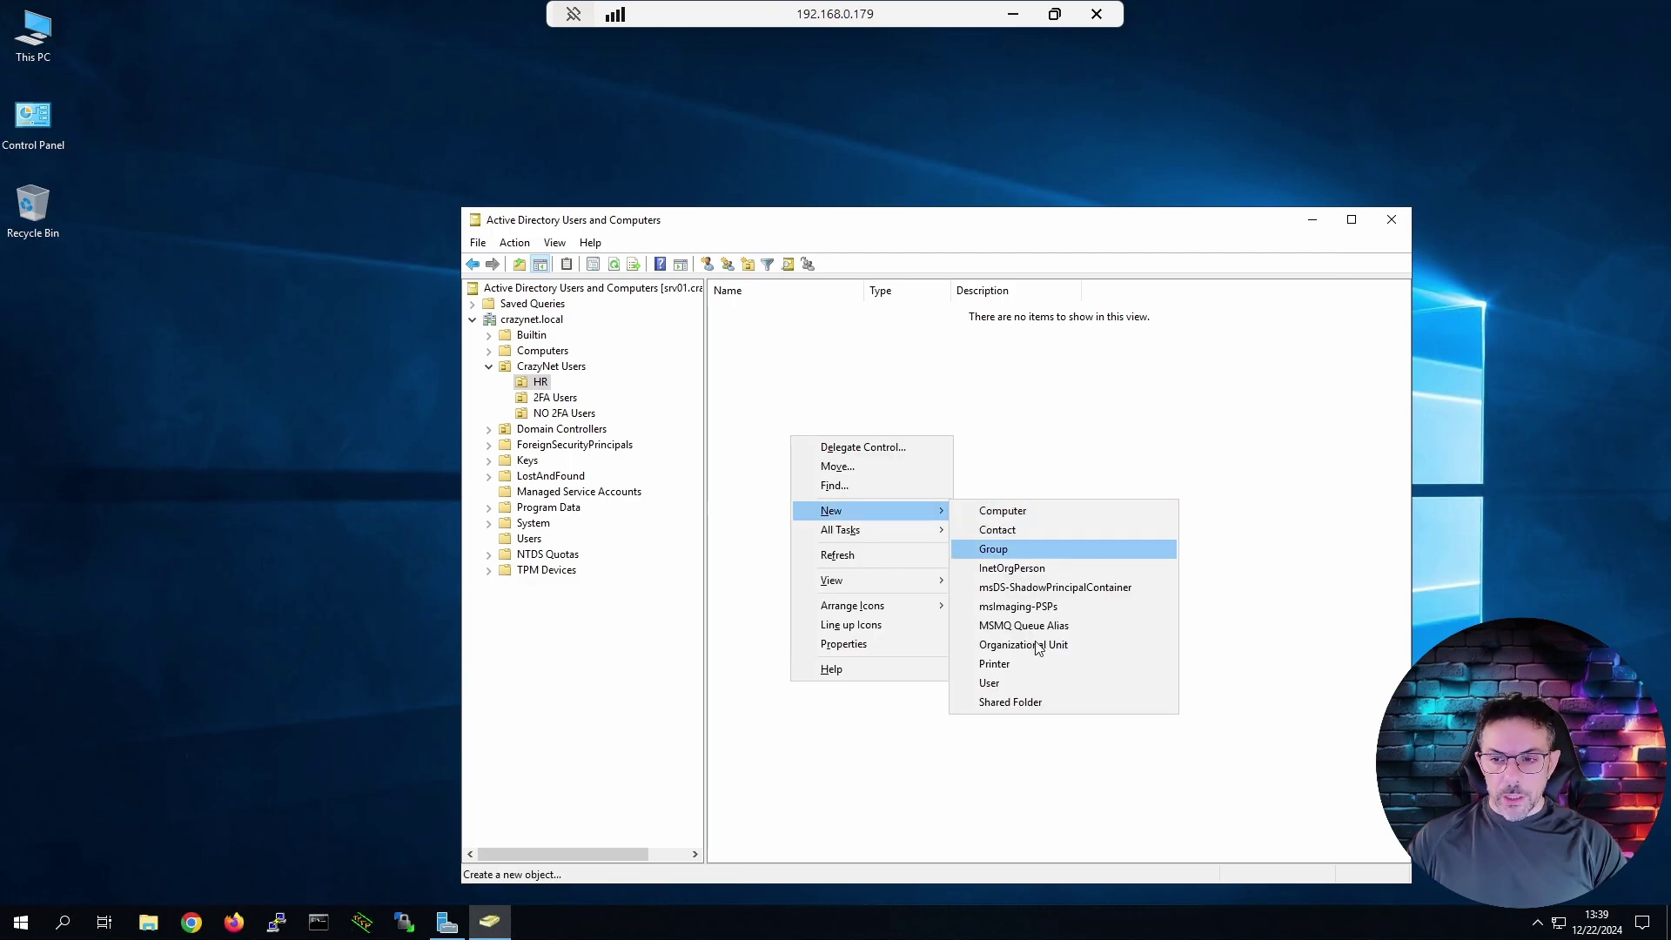
left_click(1012, 550)
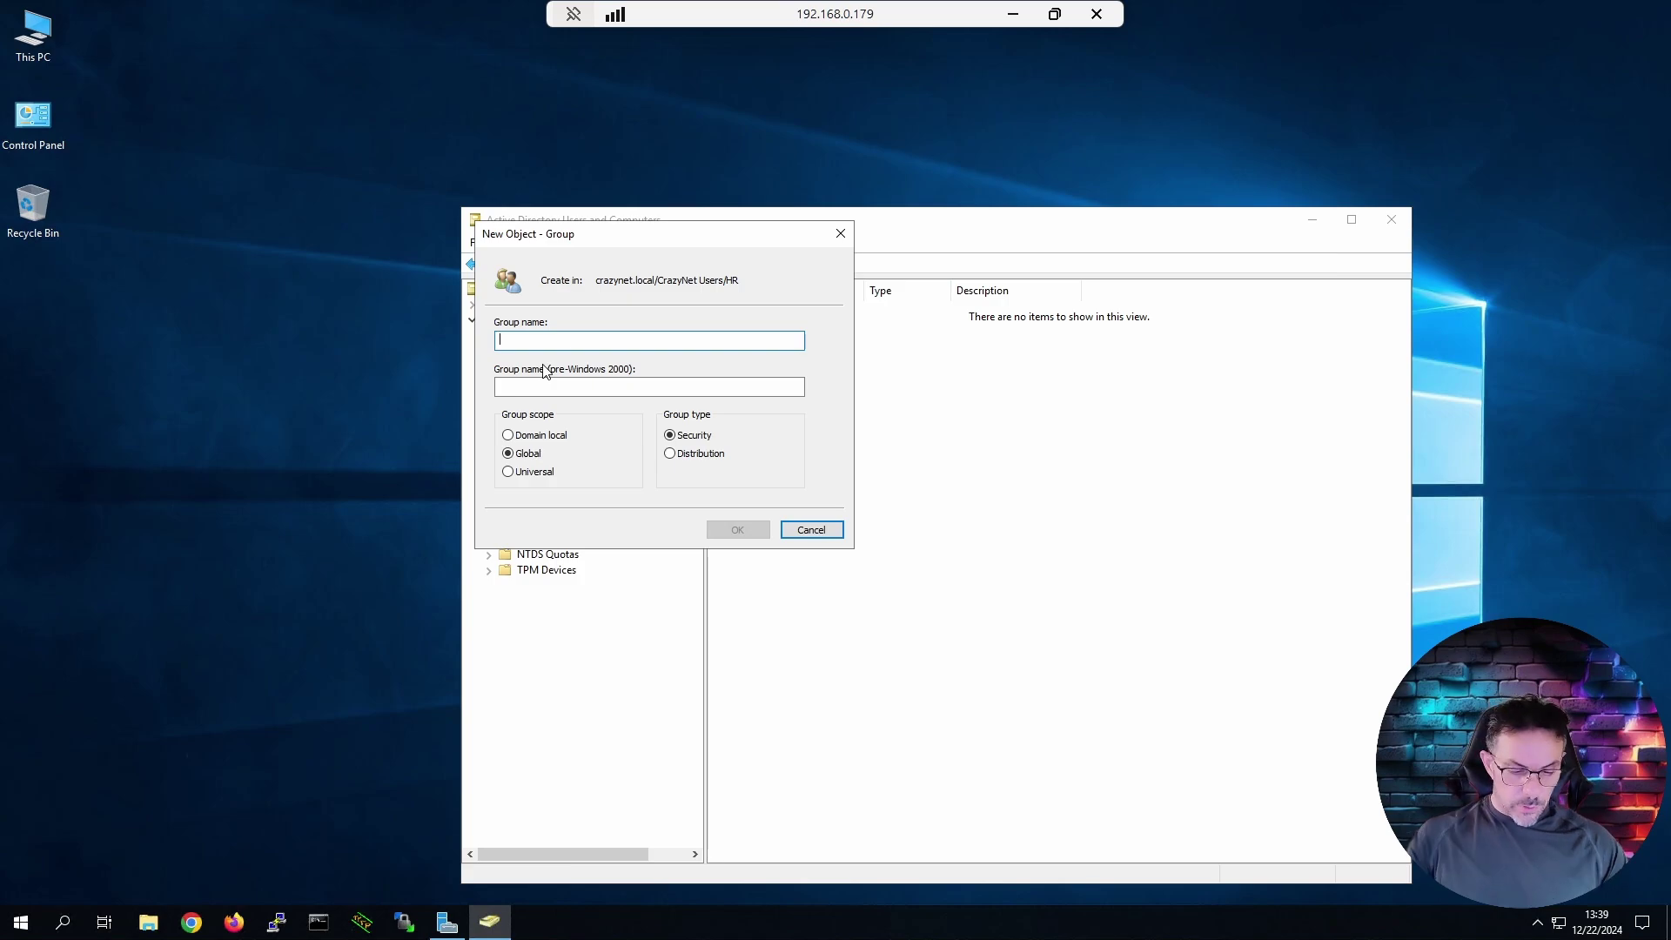
type("Utent")
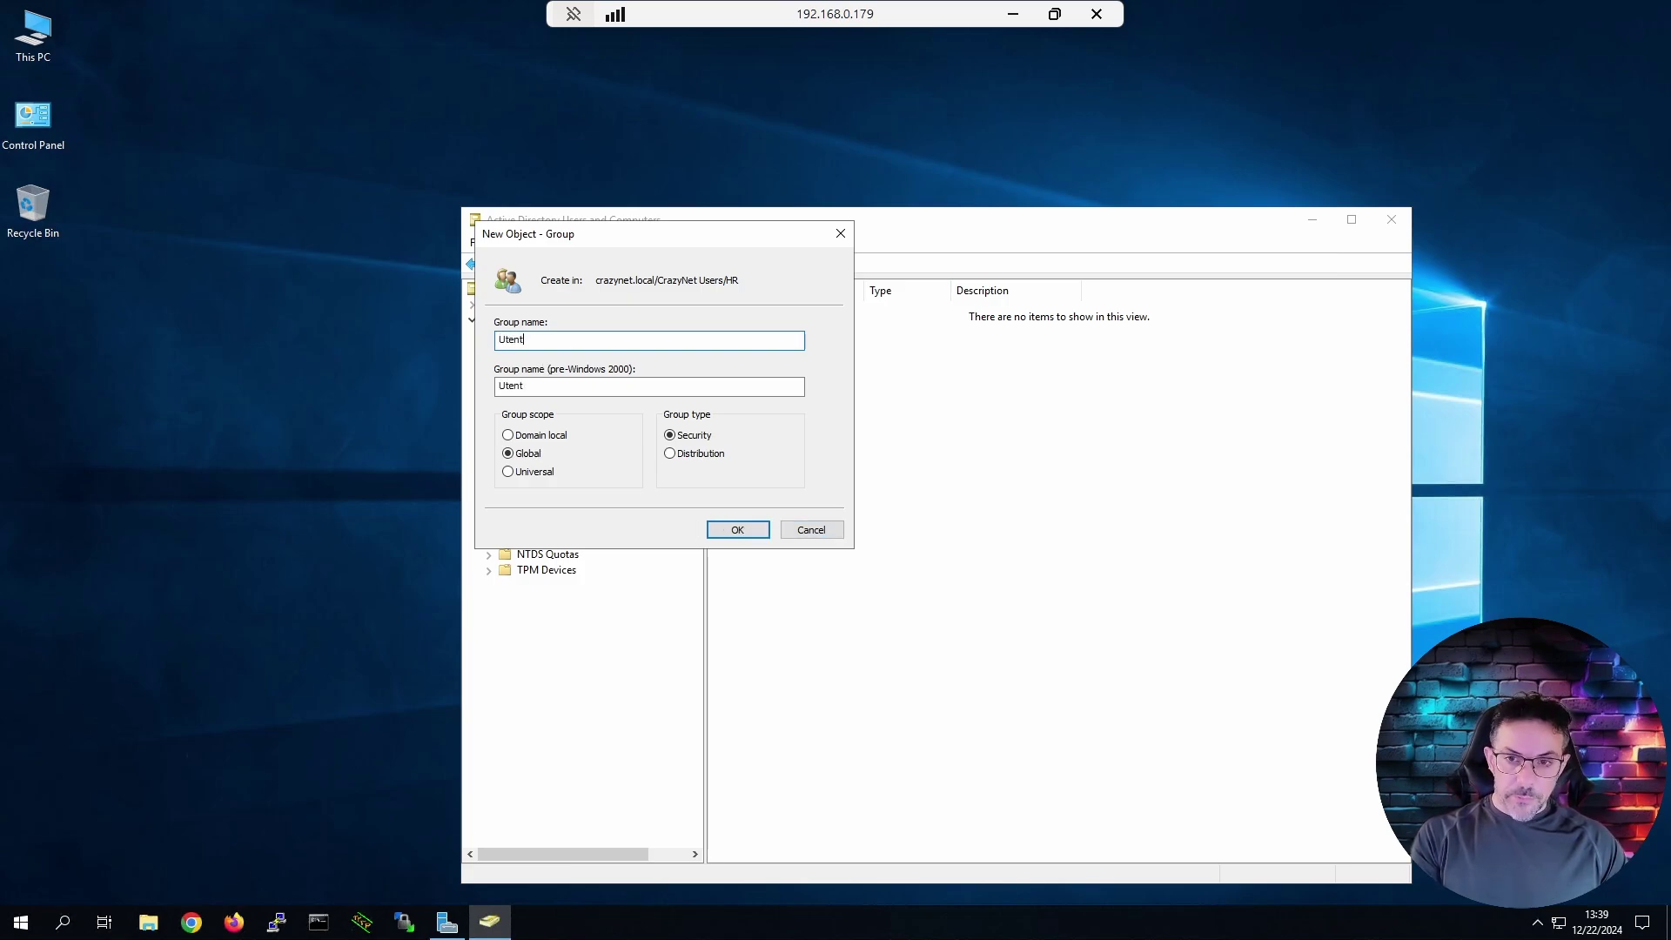
type("i Hr")
key("Return")
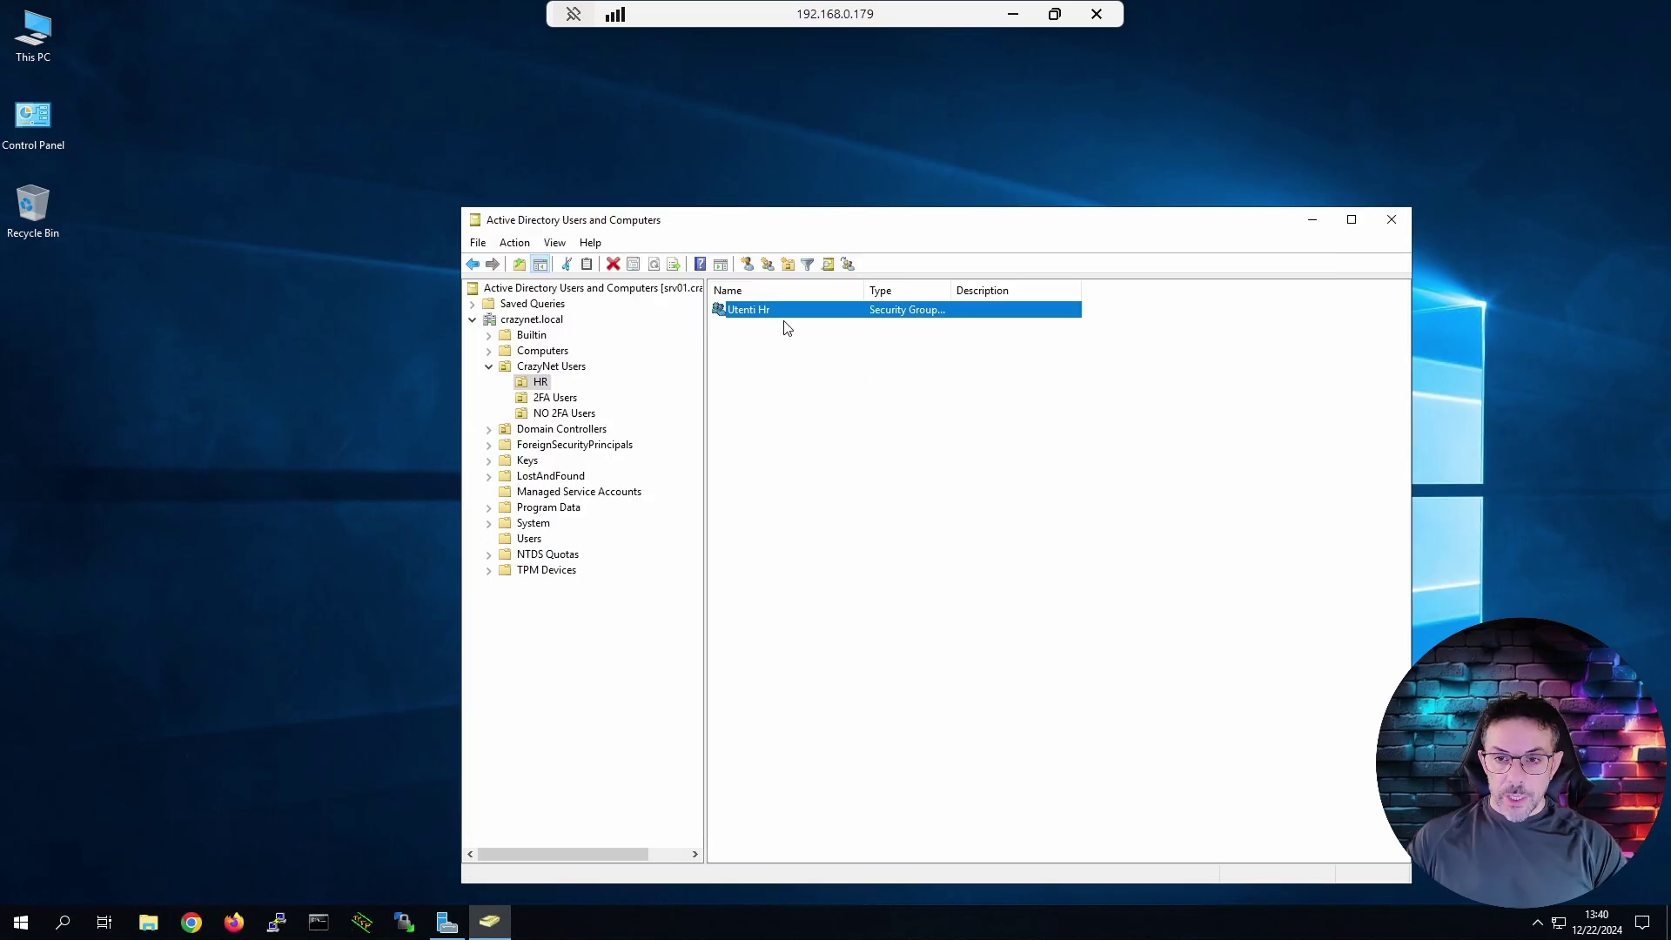
Add Utente HR as a member of the Utenti Hr group.
right_click(775, 312)
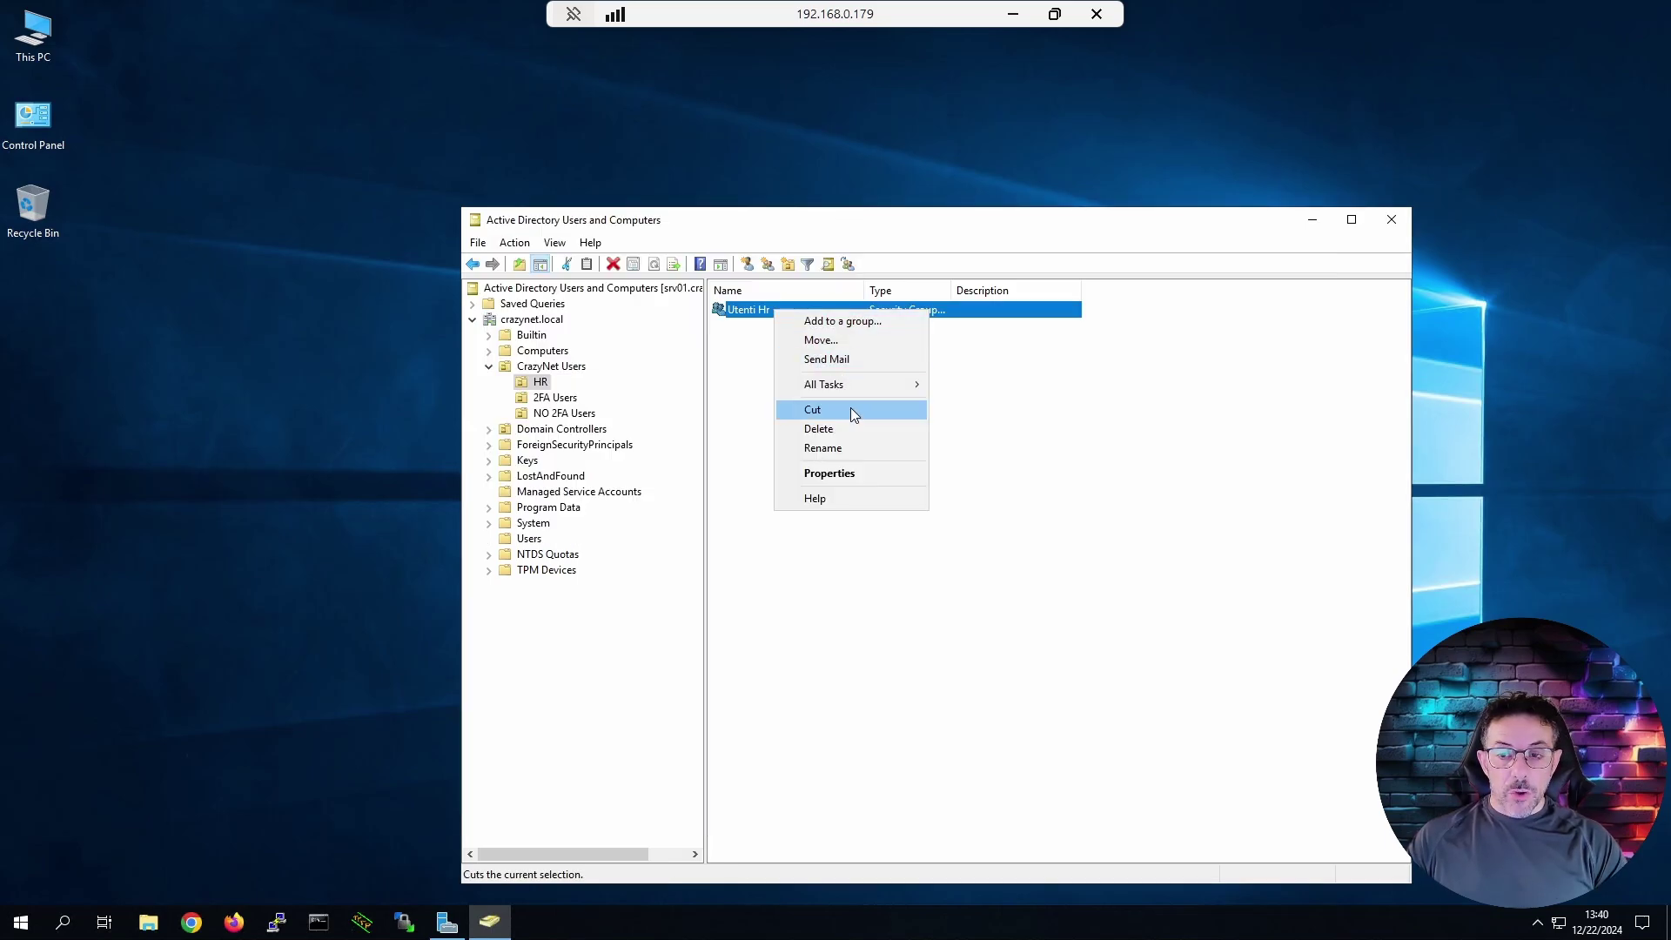
left_click(833, 470)
left_click_drag(353, 113, 620, 184)
left_click(649, 202)
left_click(570, 487)
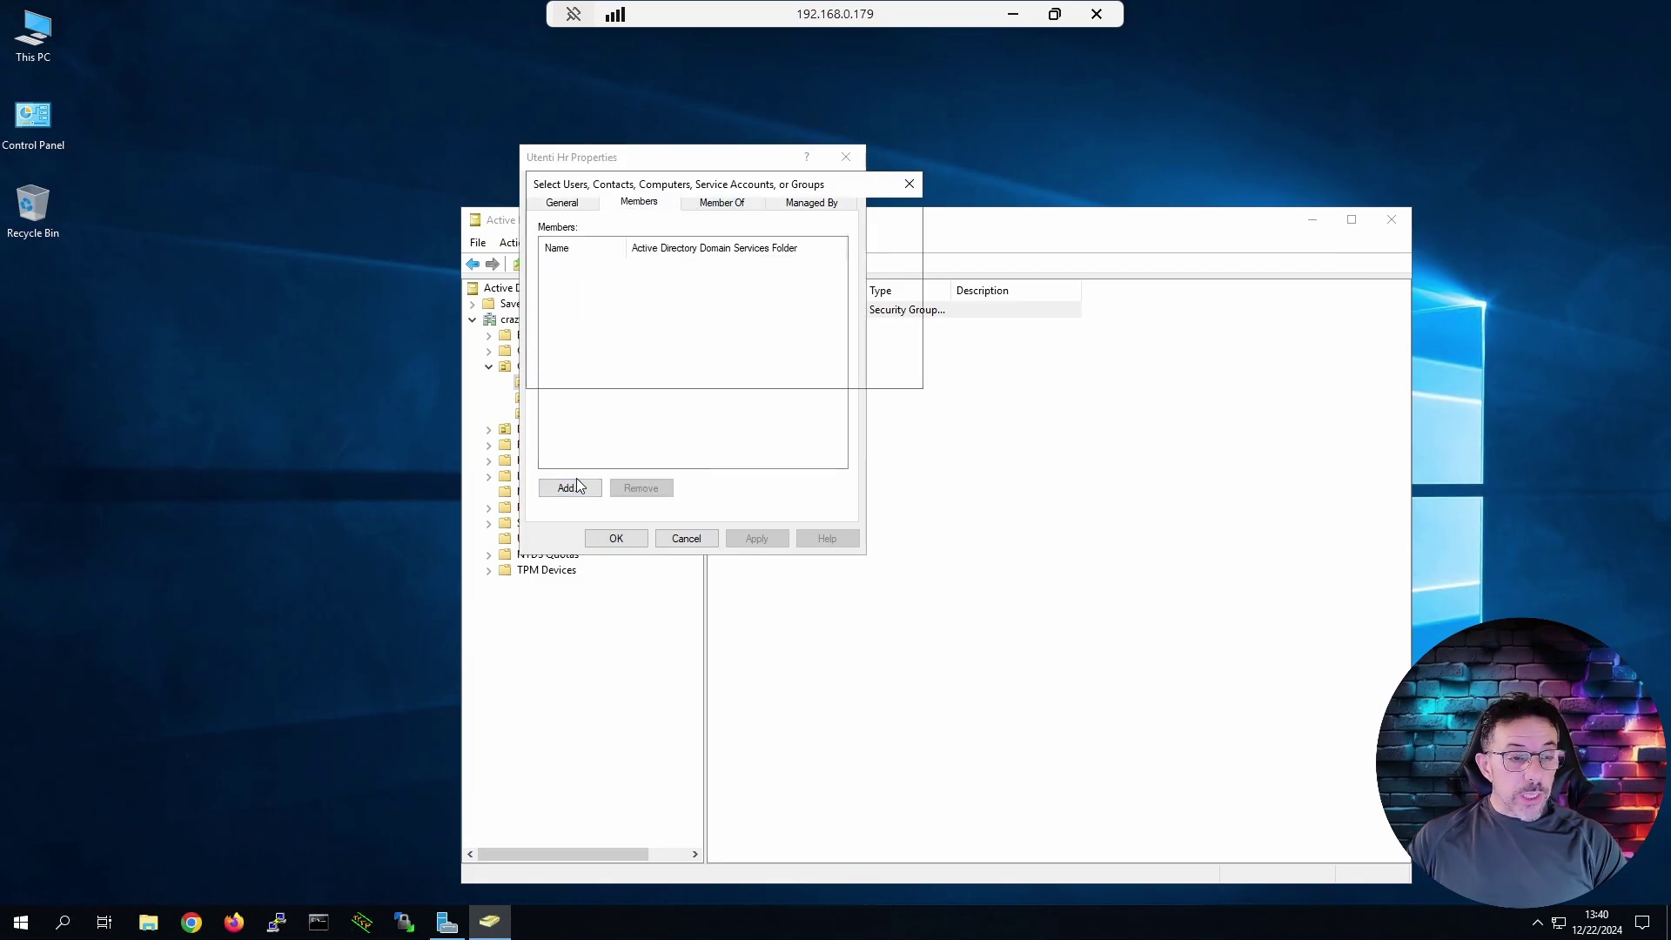
type("hr")
key("Return")
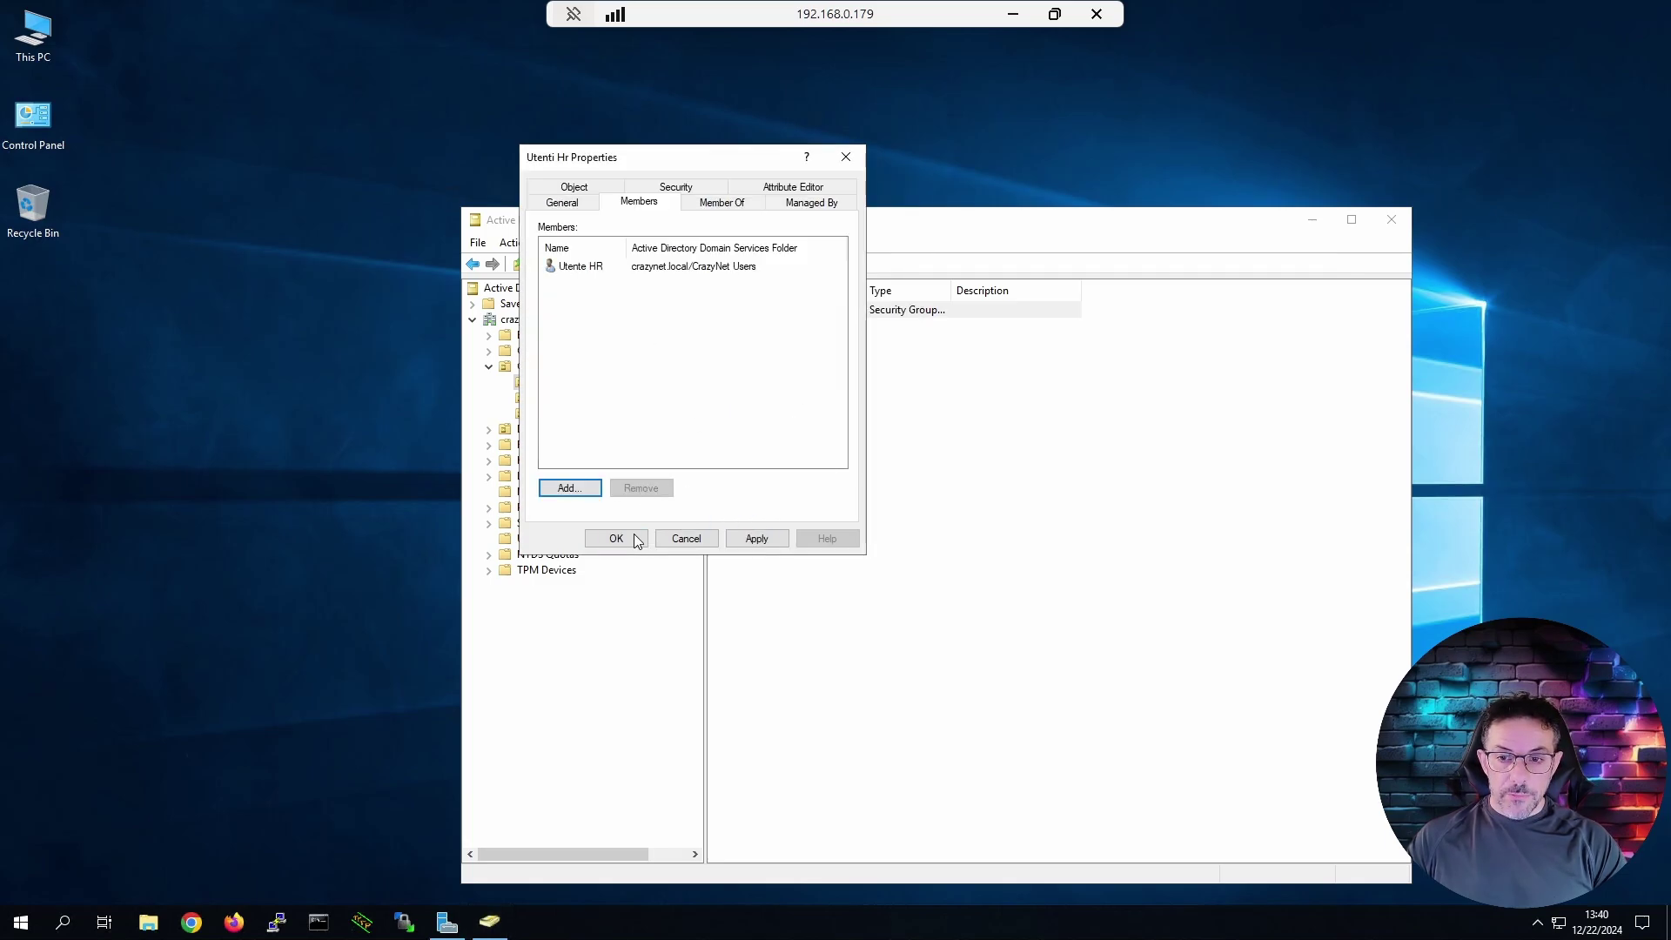
left_click(629, 536)
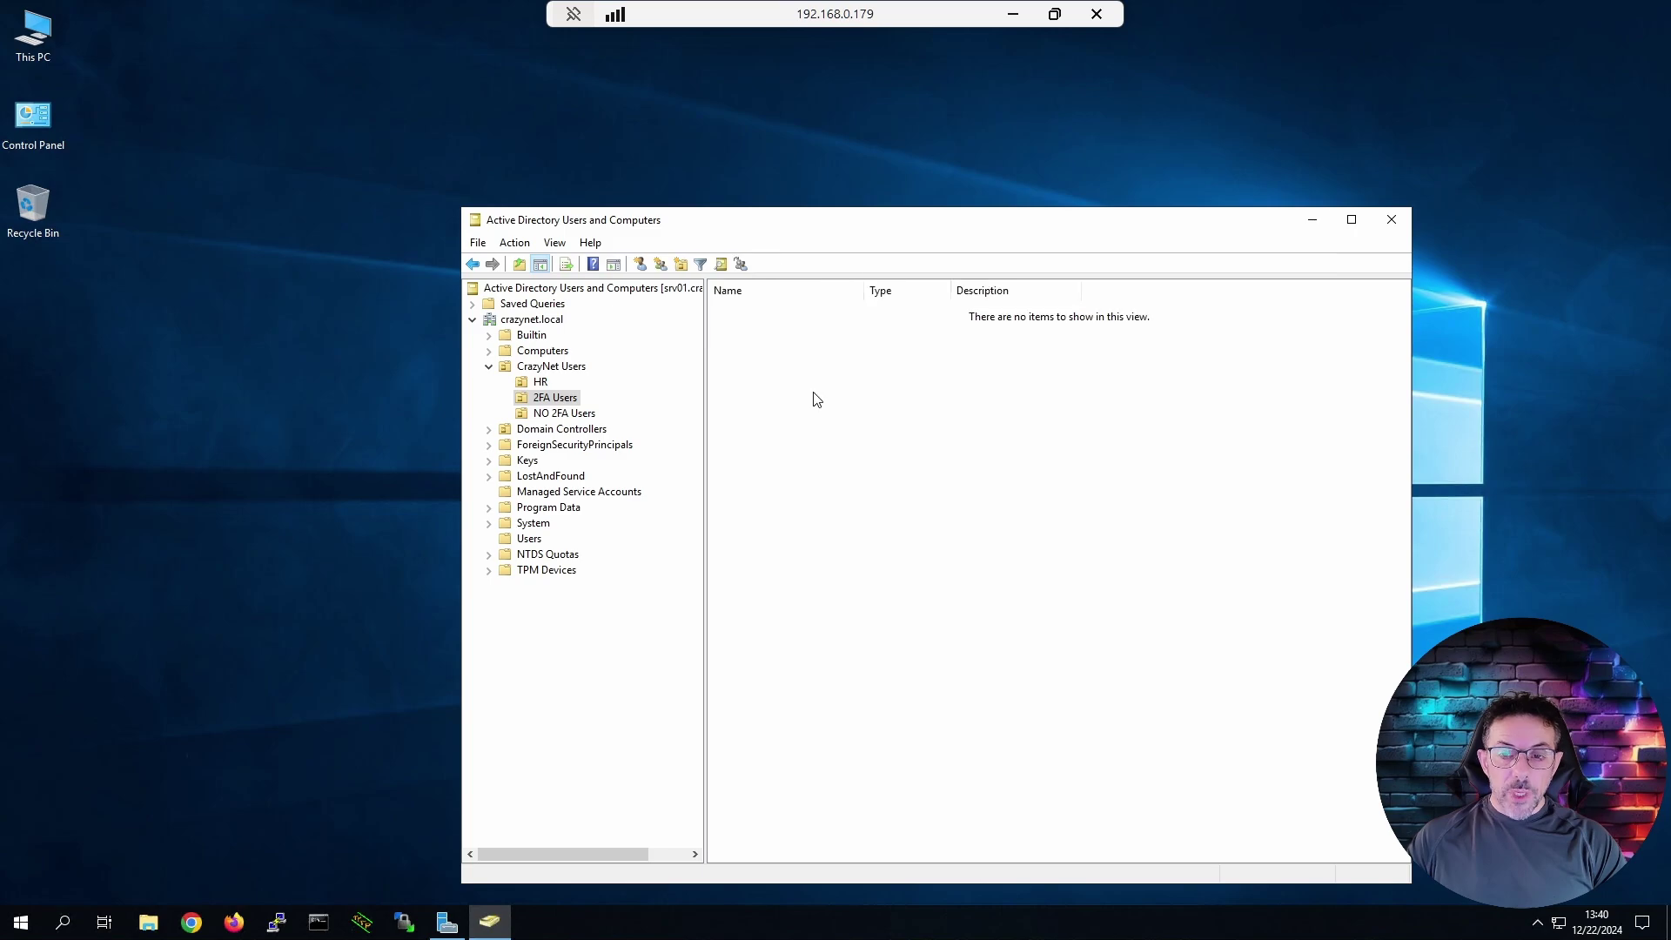
Create a group named '2FA Users' in the 2FA Users unit.
right_click(834, 417)
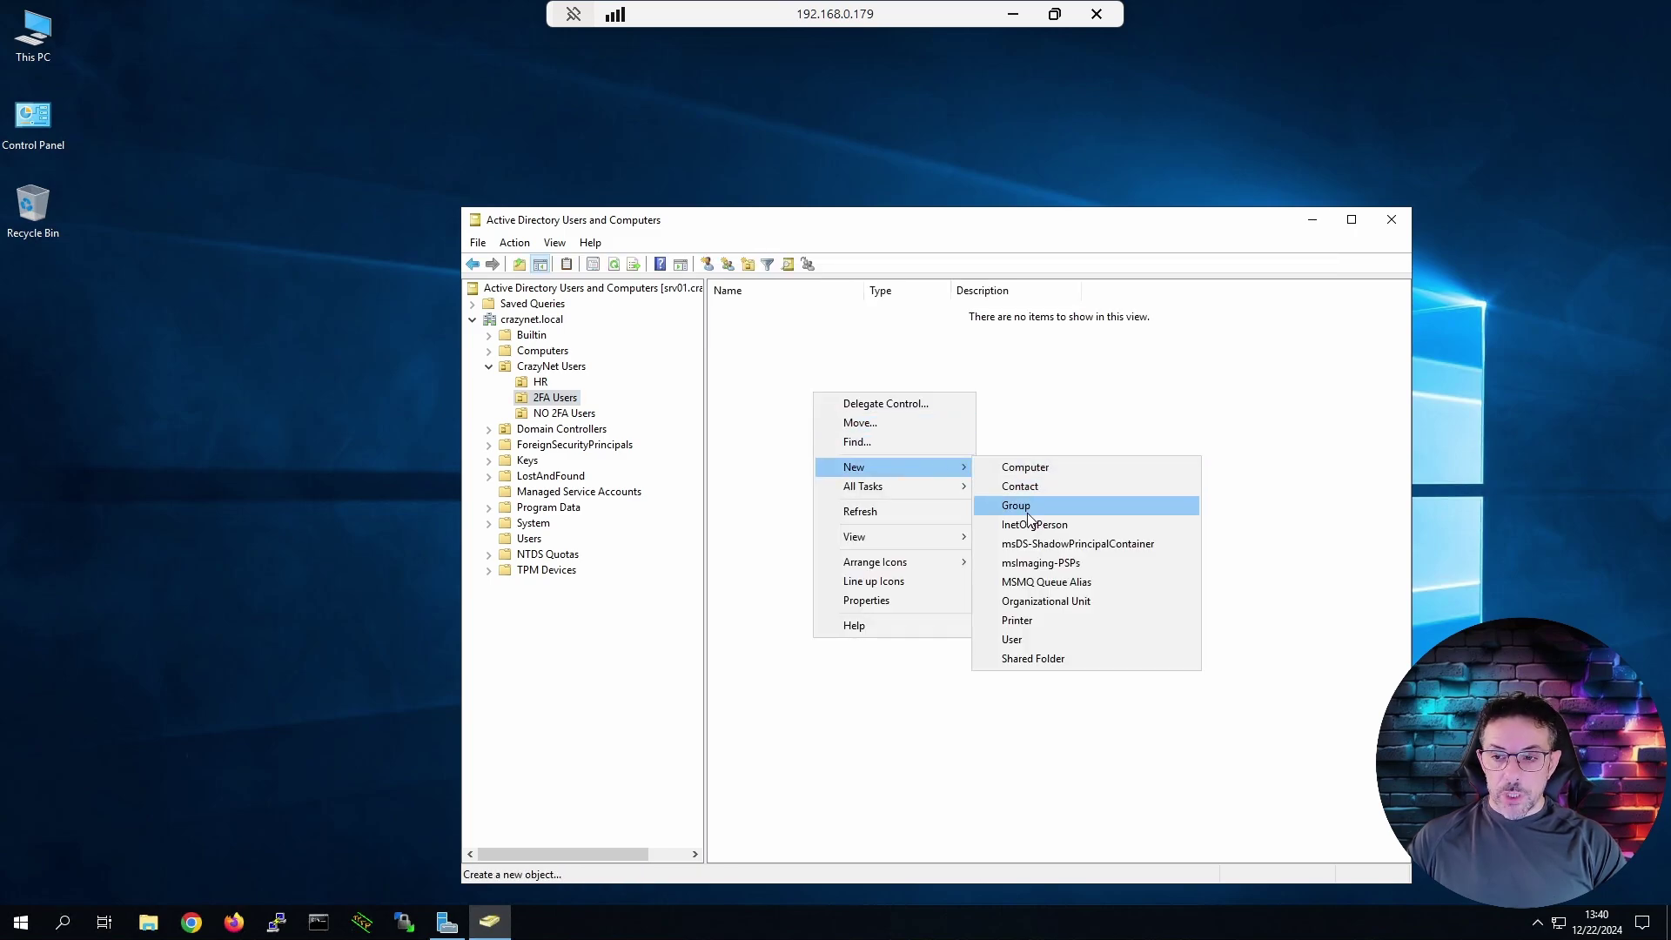
left_click(990, 506)
left_click_drag(554, 241, 773, 371)
type("2")
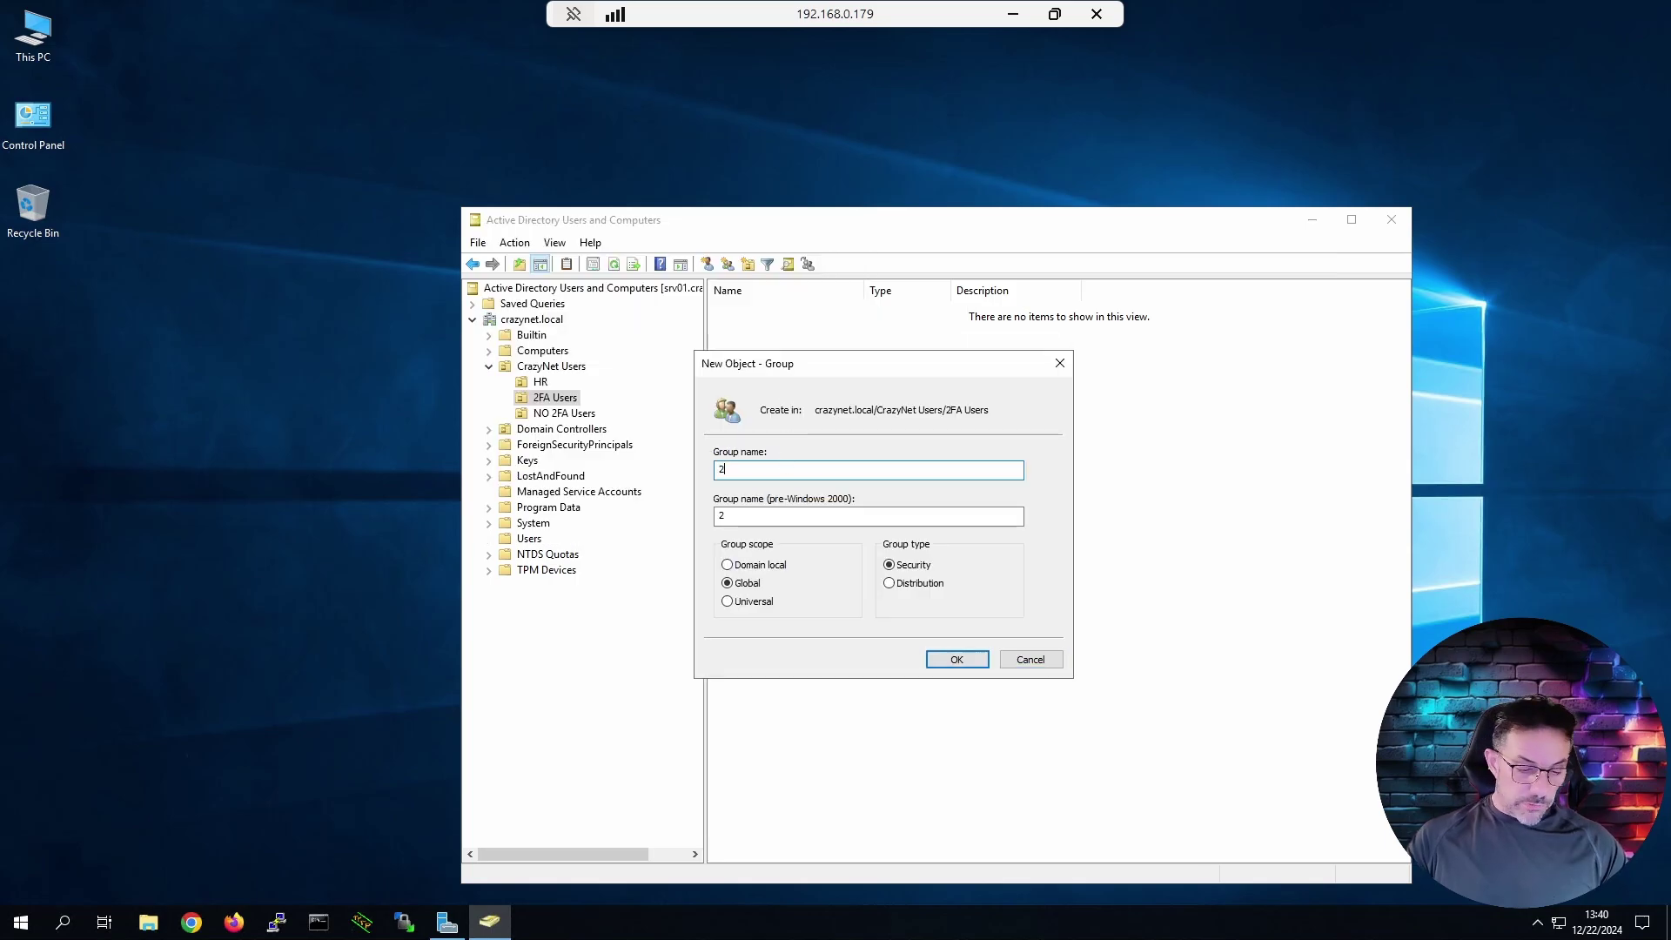
type("FA")
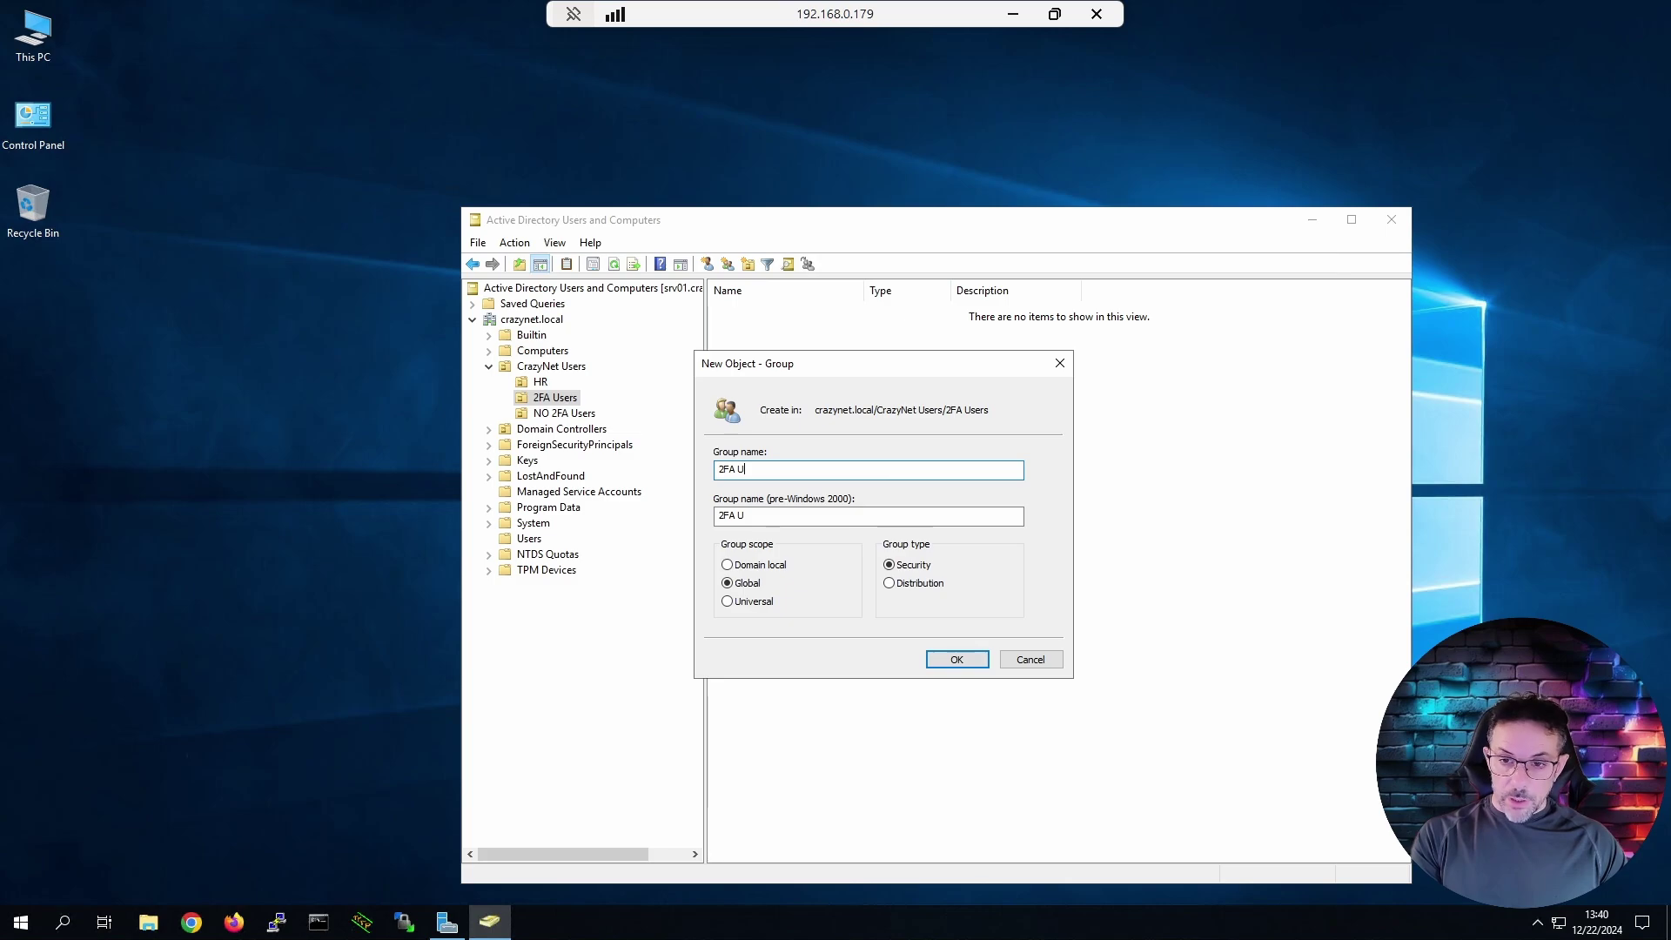
type(" Users")
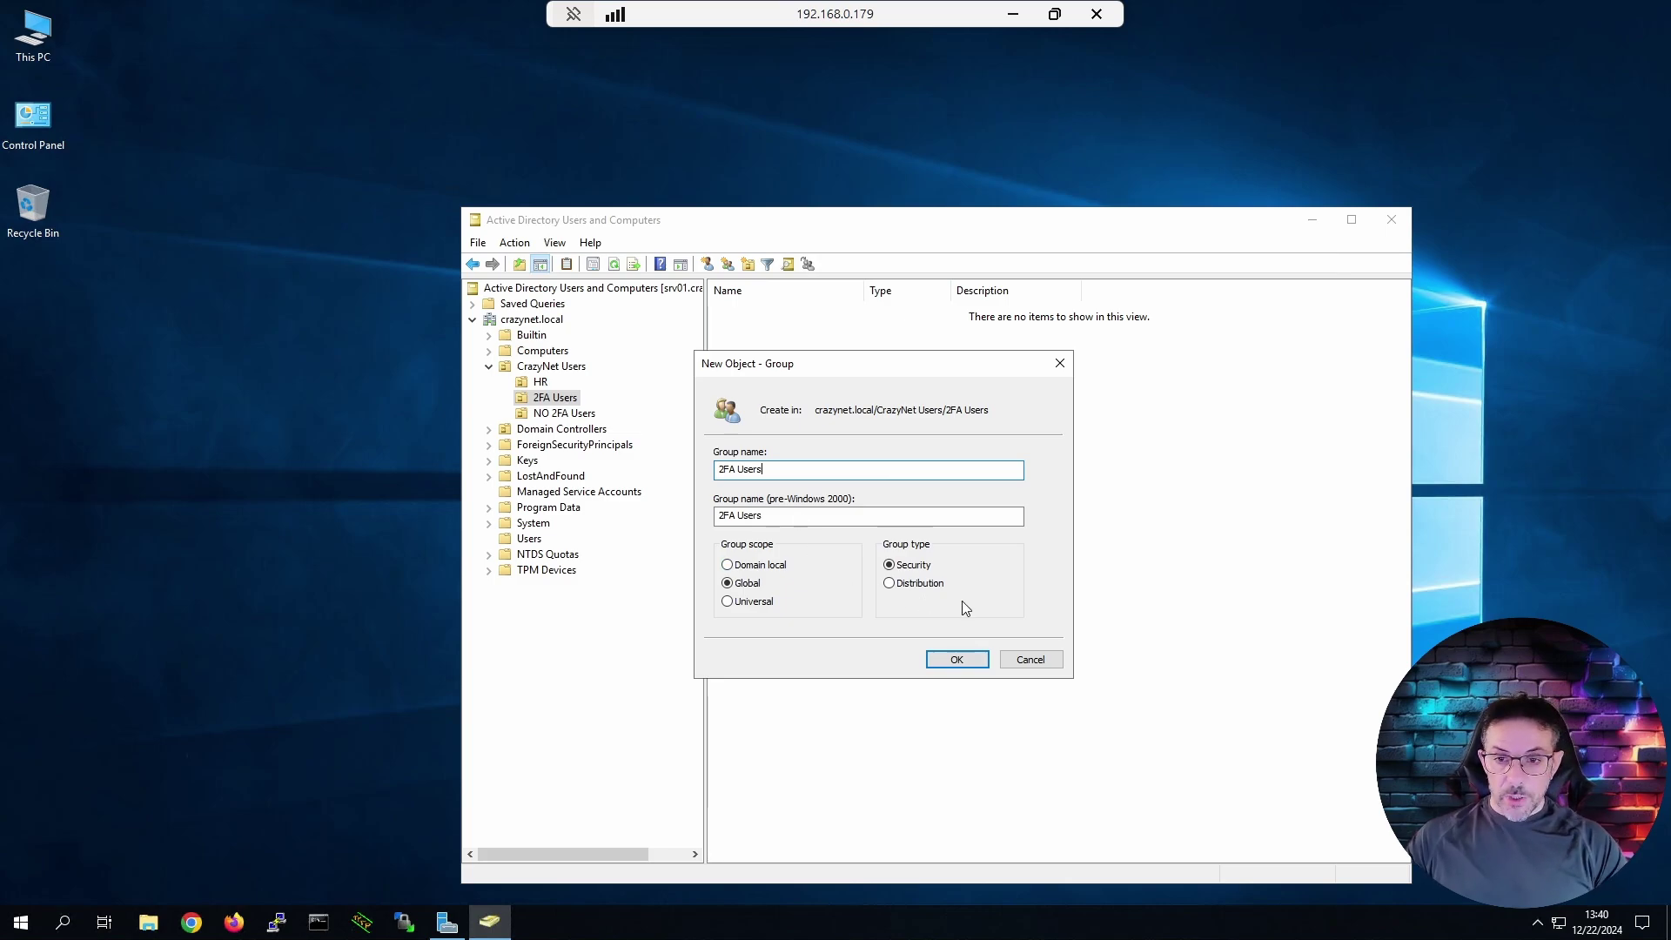
left_click(954, 660)
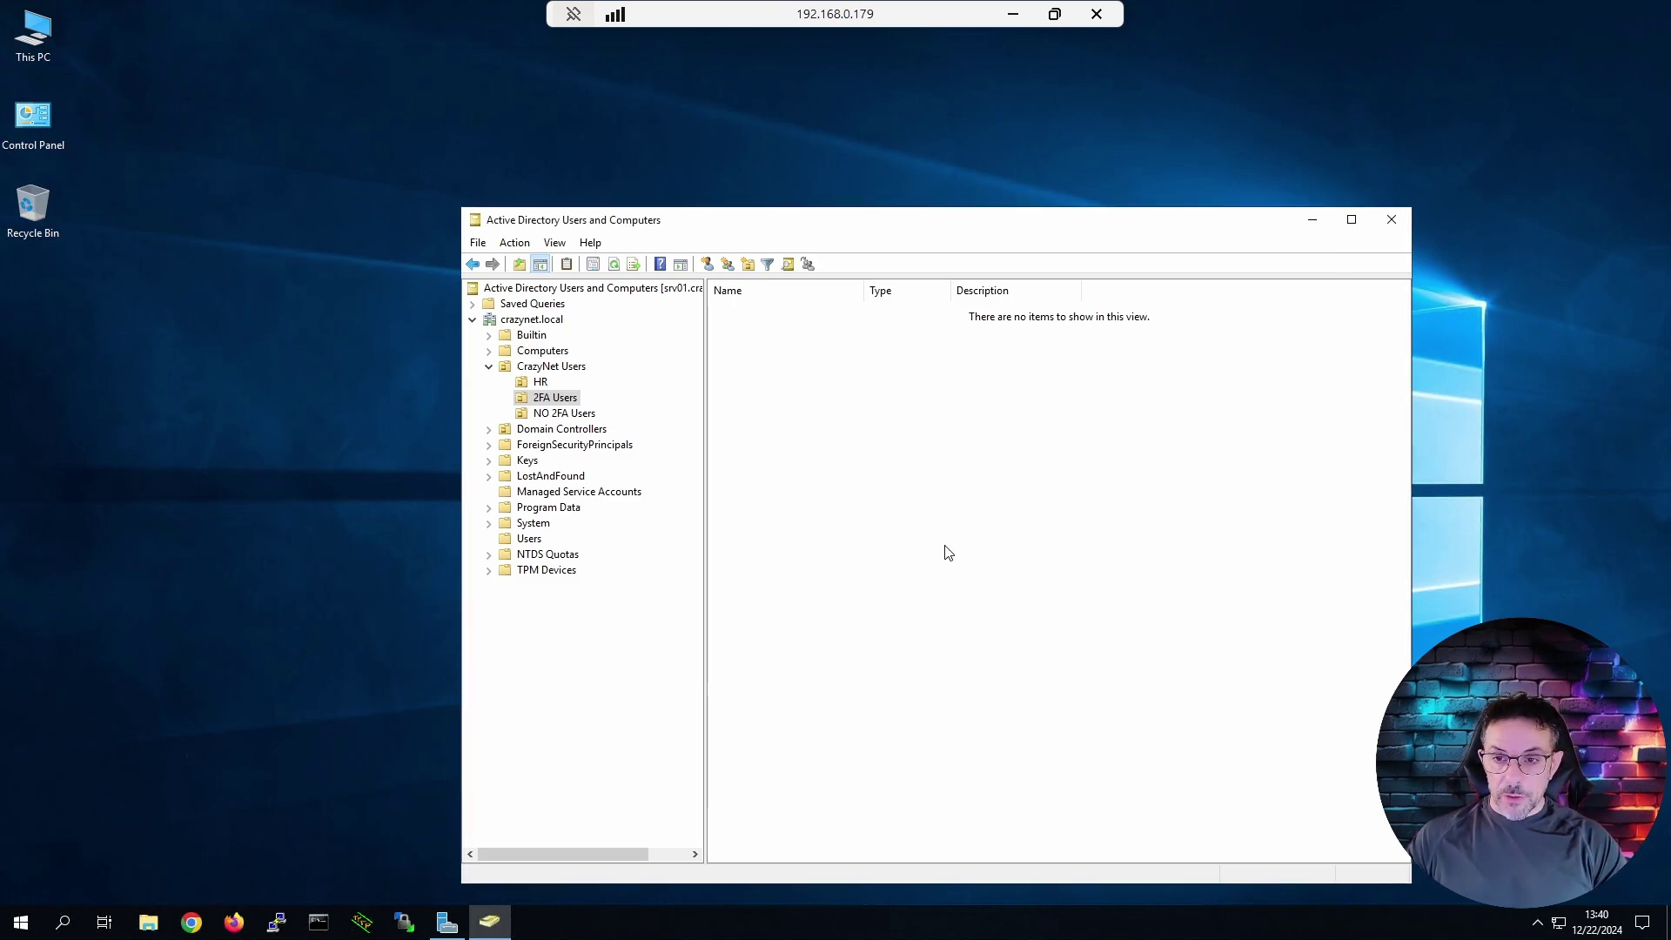
Add the 2fa user as a member of the 2FA Users group and apply.
left_click(568, 413)
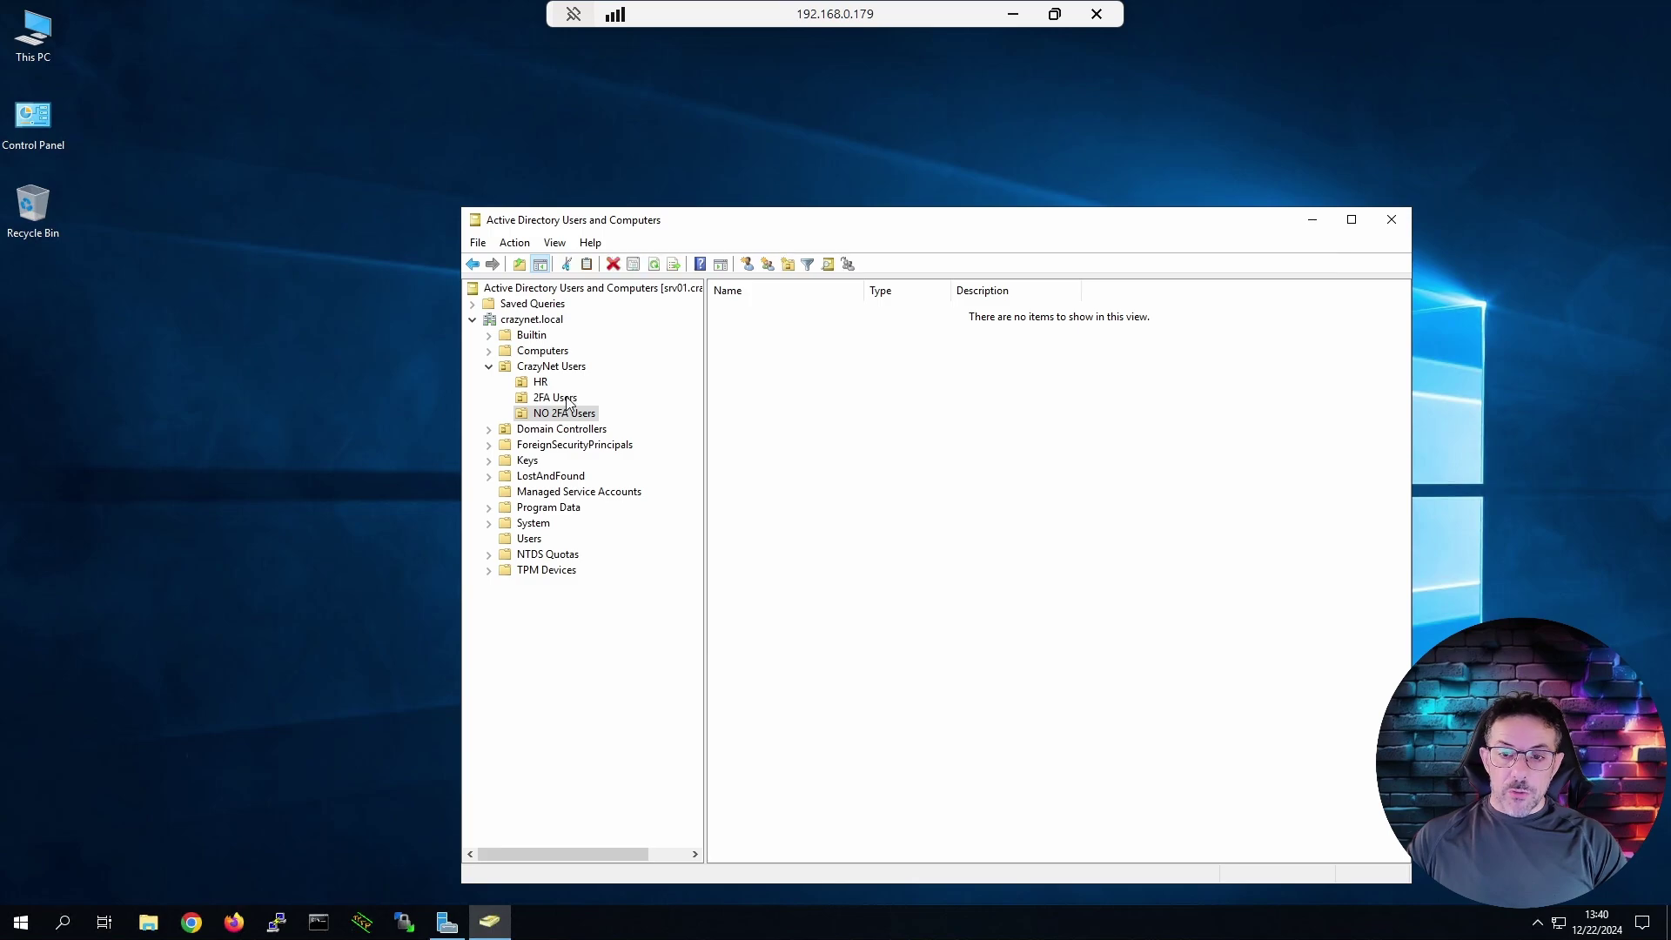
left_click(555, 397)
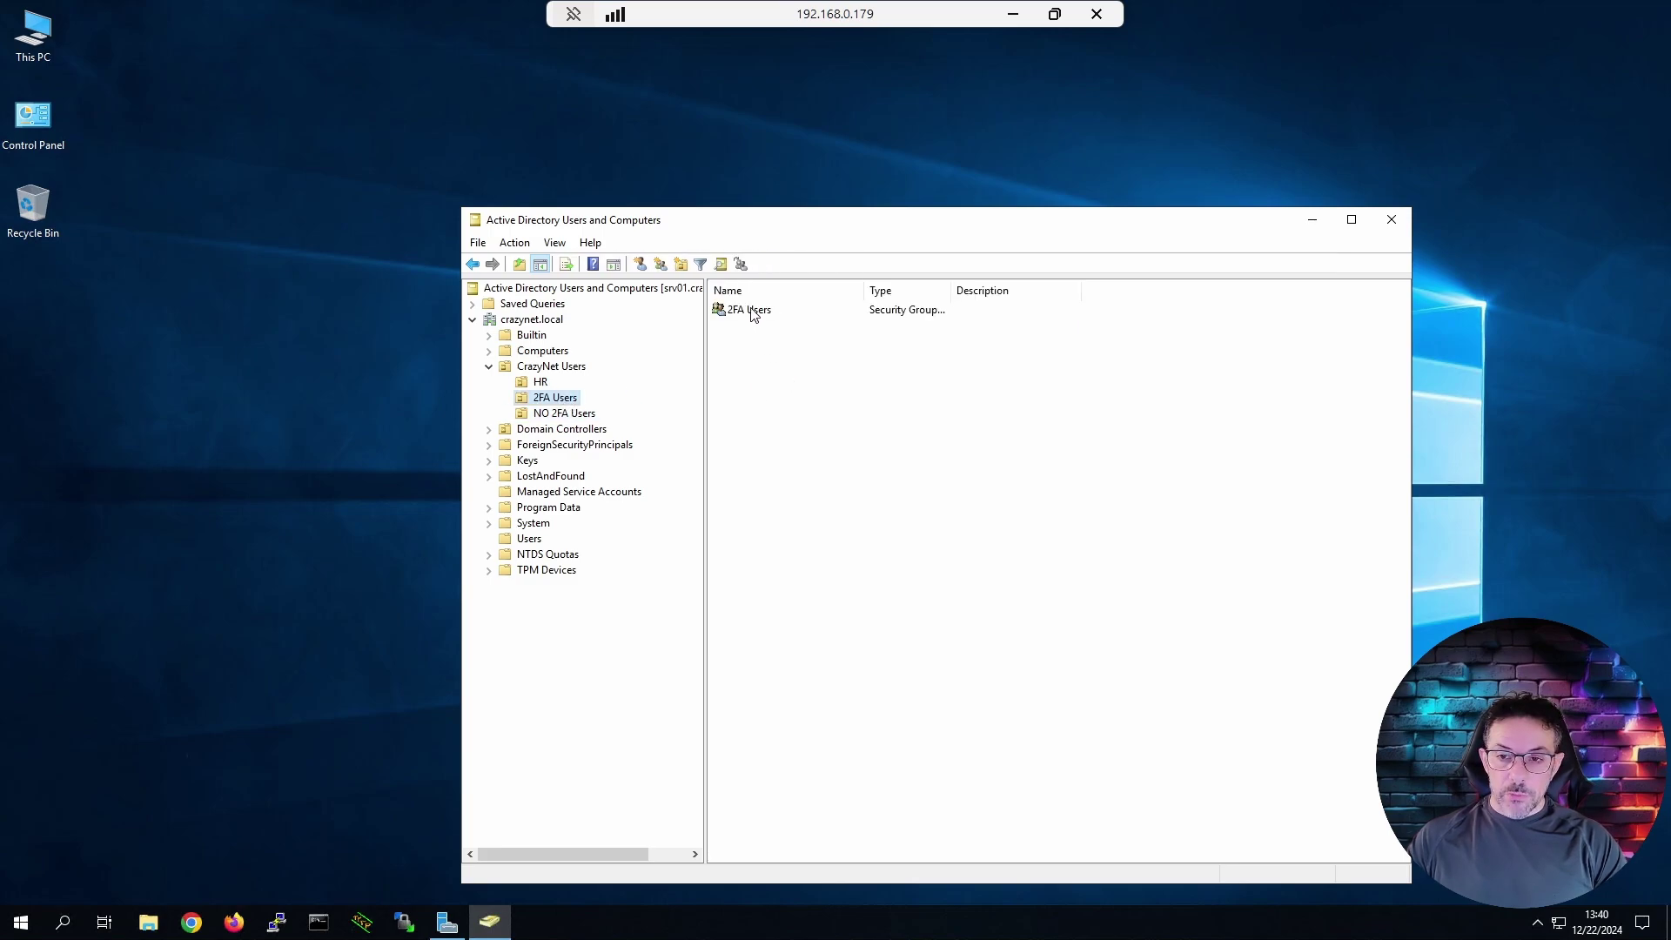
right_click(750, 310)
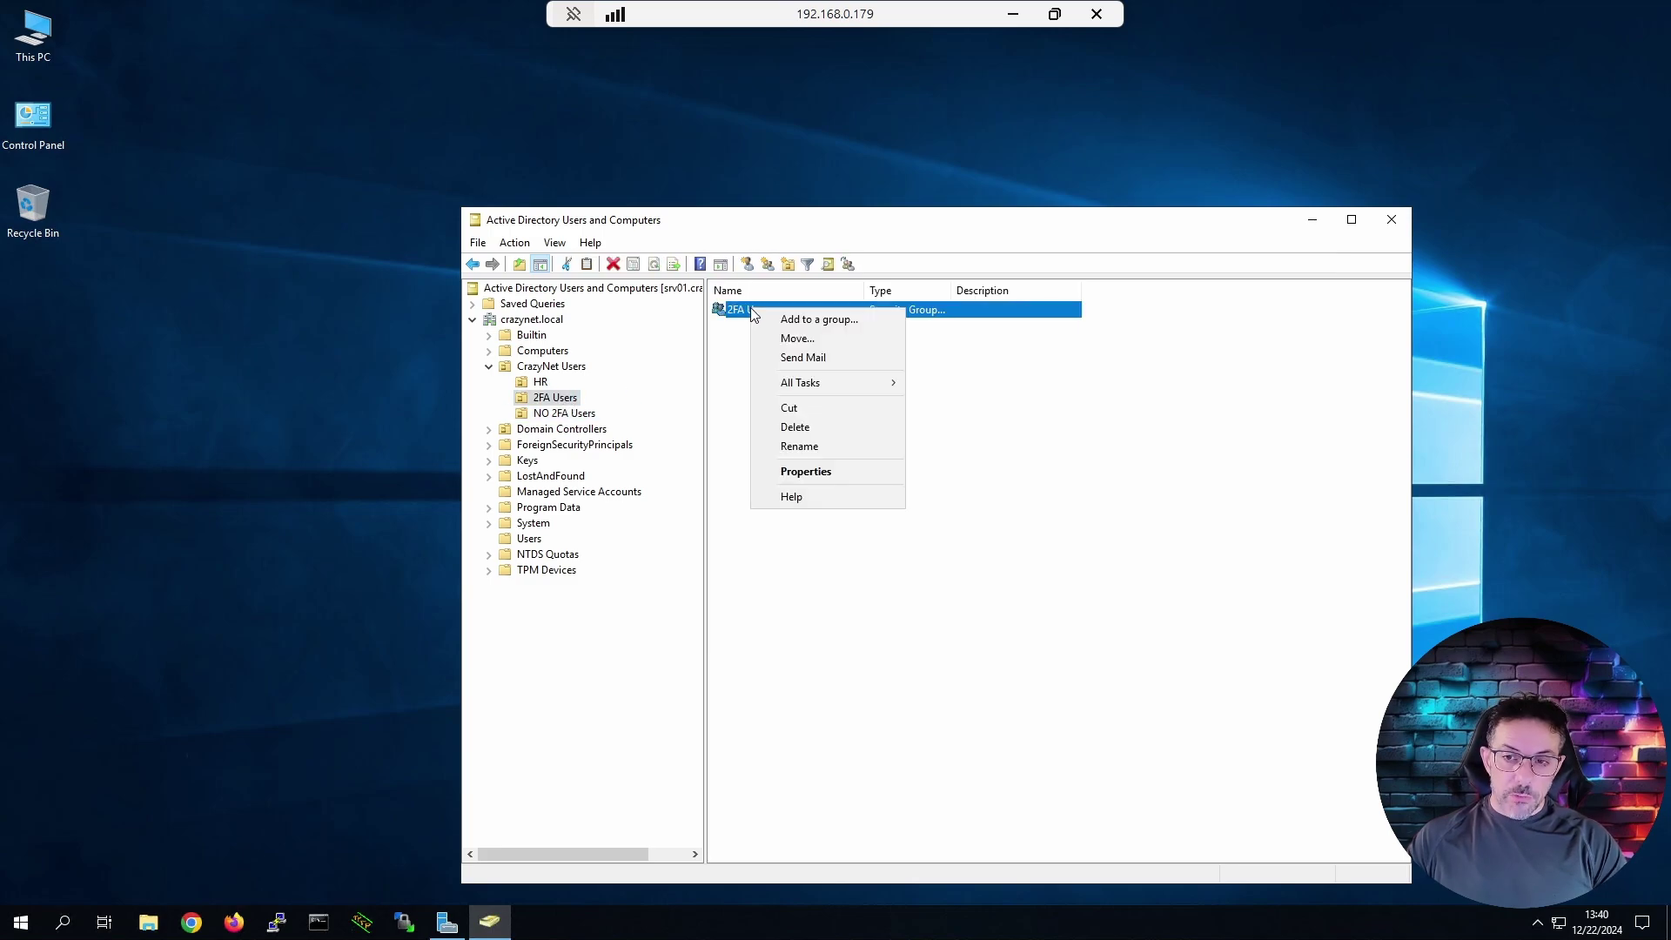
left_click(827, 470)
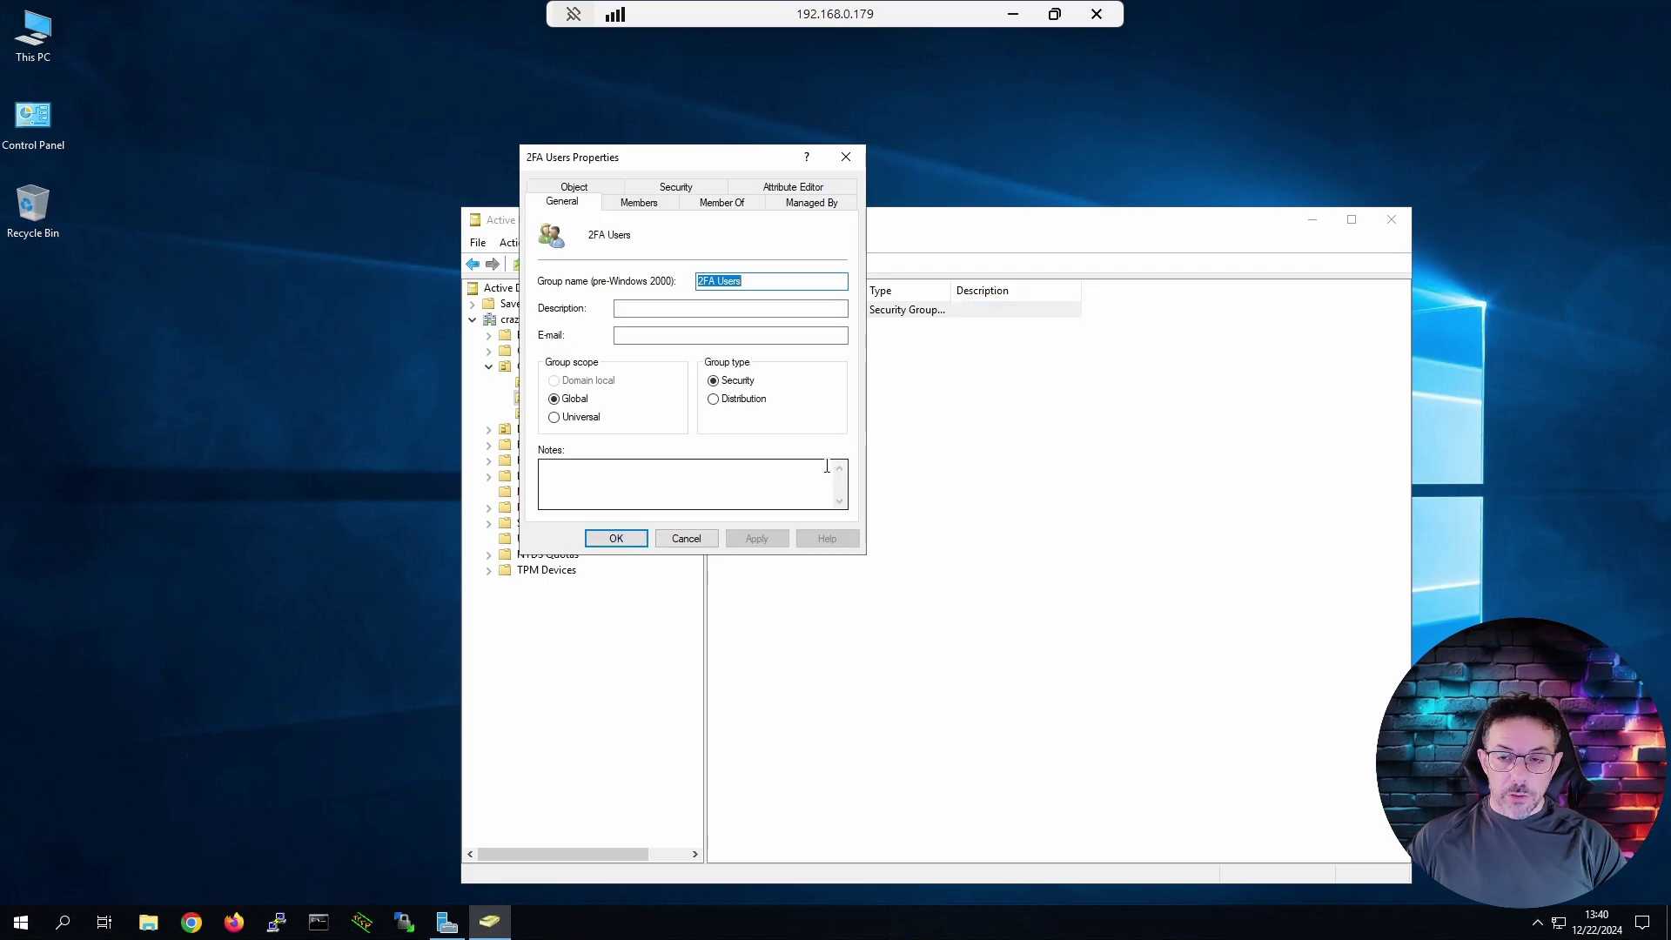
left_click(638, 205)
left_click(592, 489)
type("2")
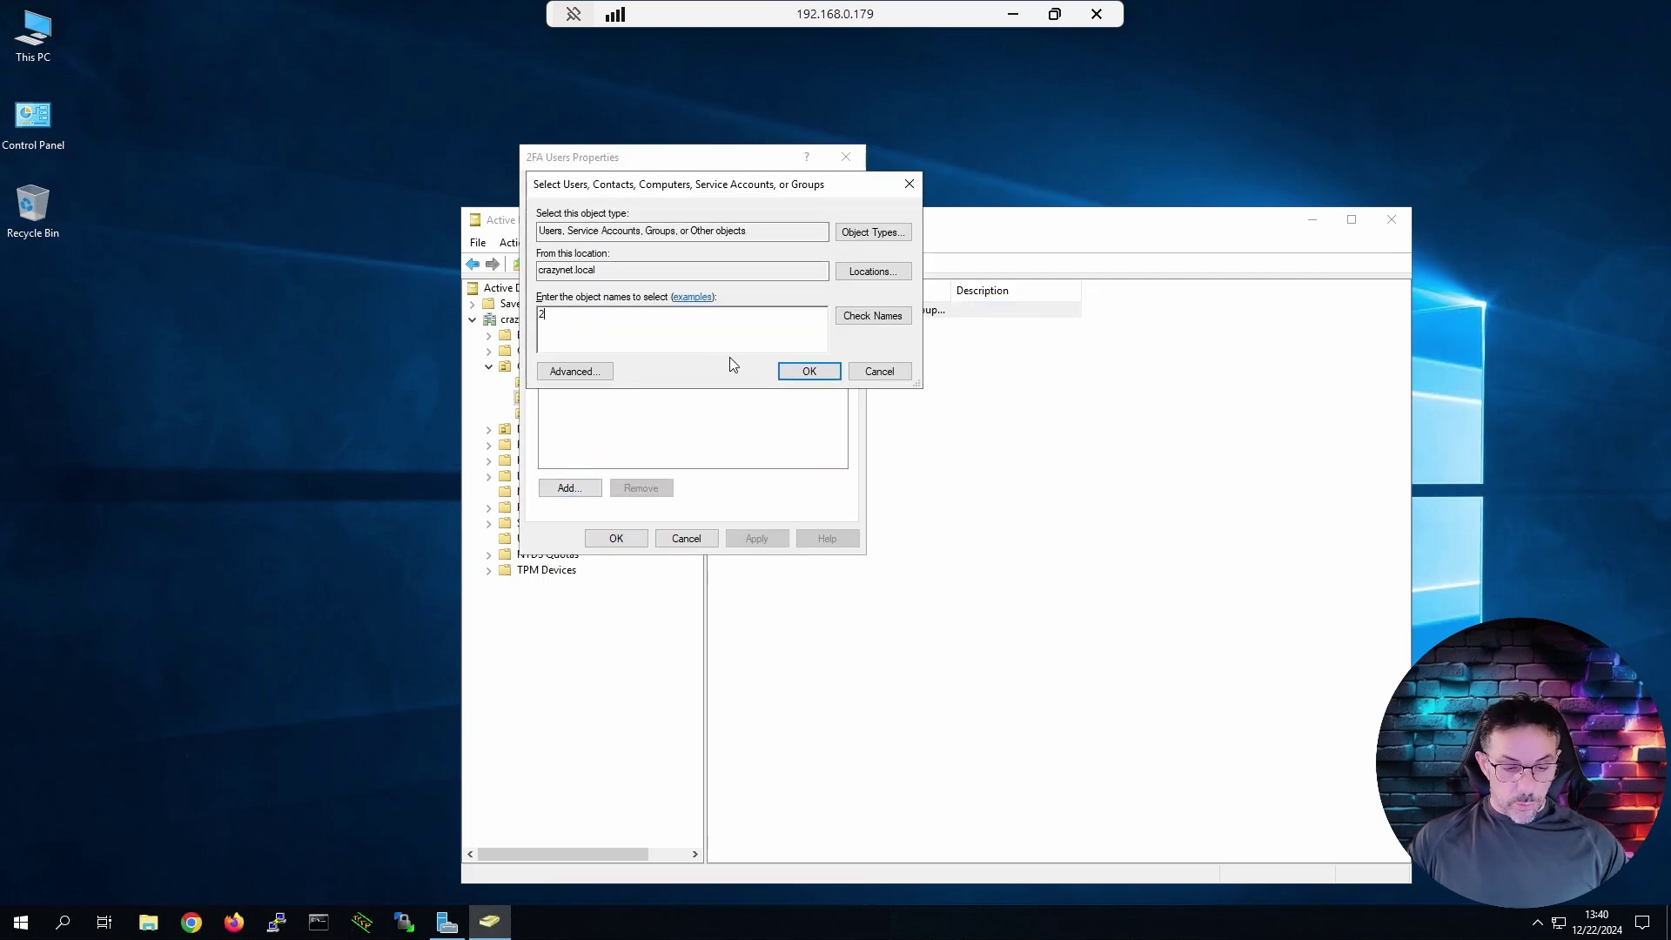
type("fa")
left_click(862, 316)
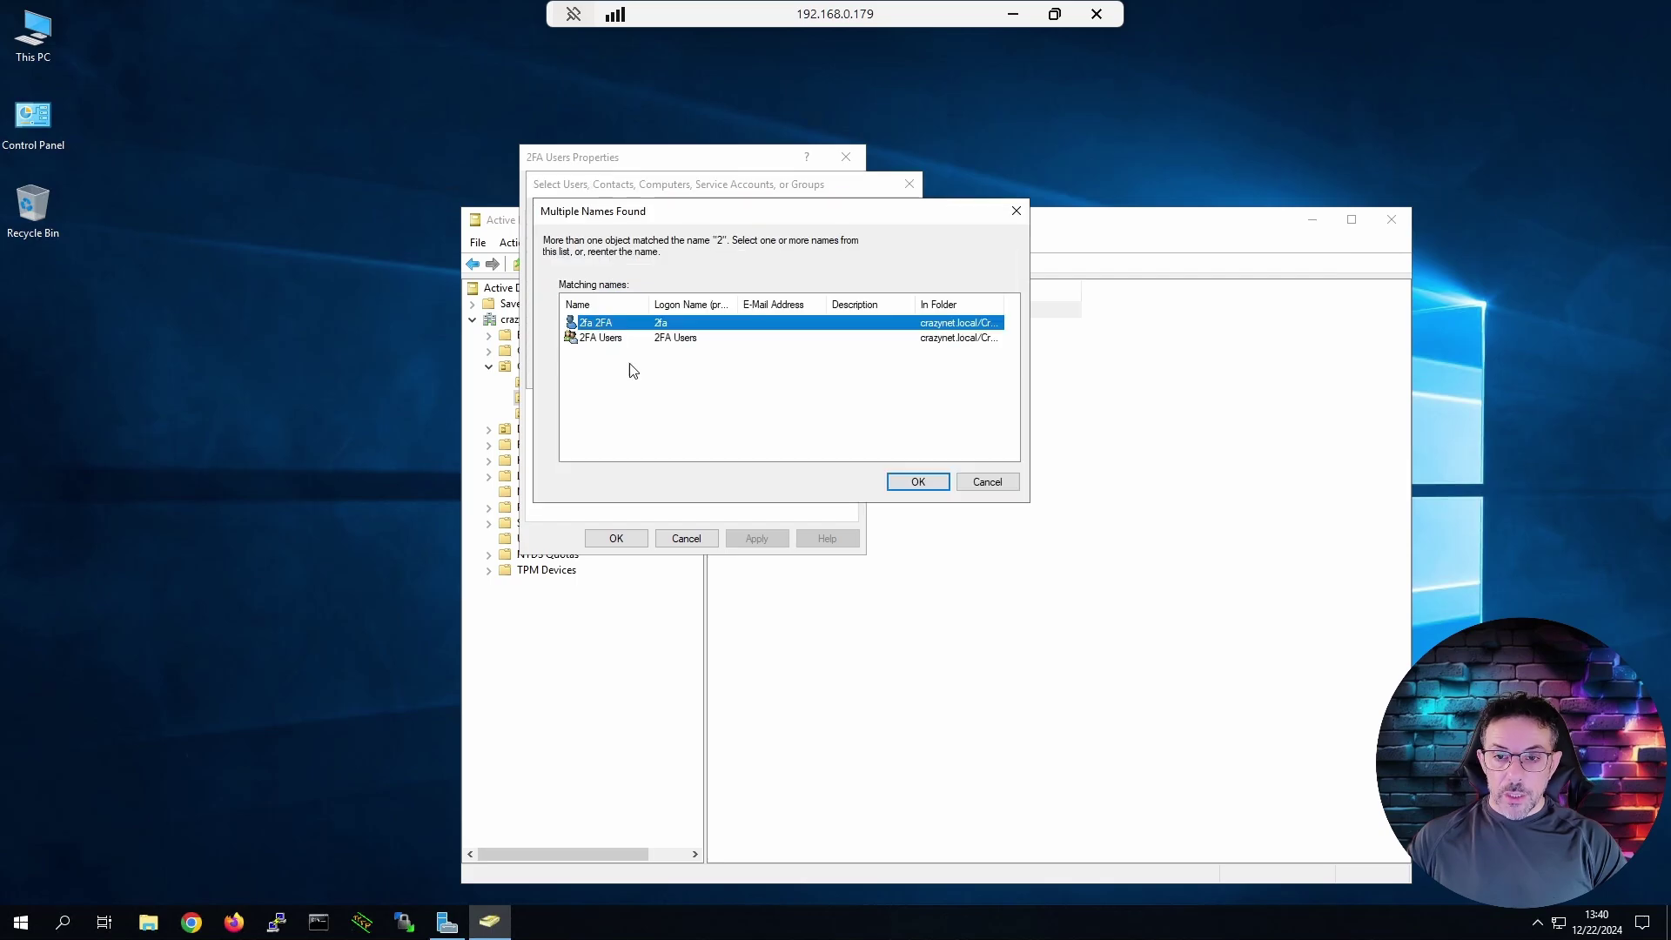
key("Return")
key("Return")
left_click(757, 538)
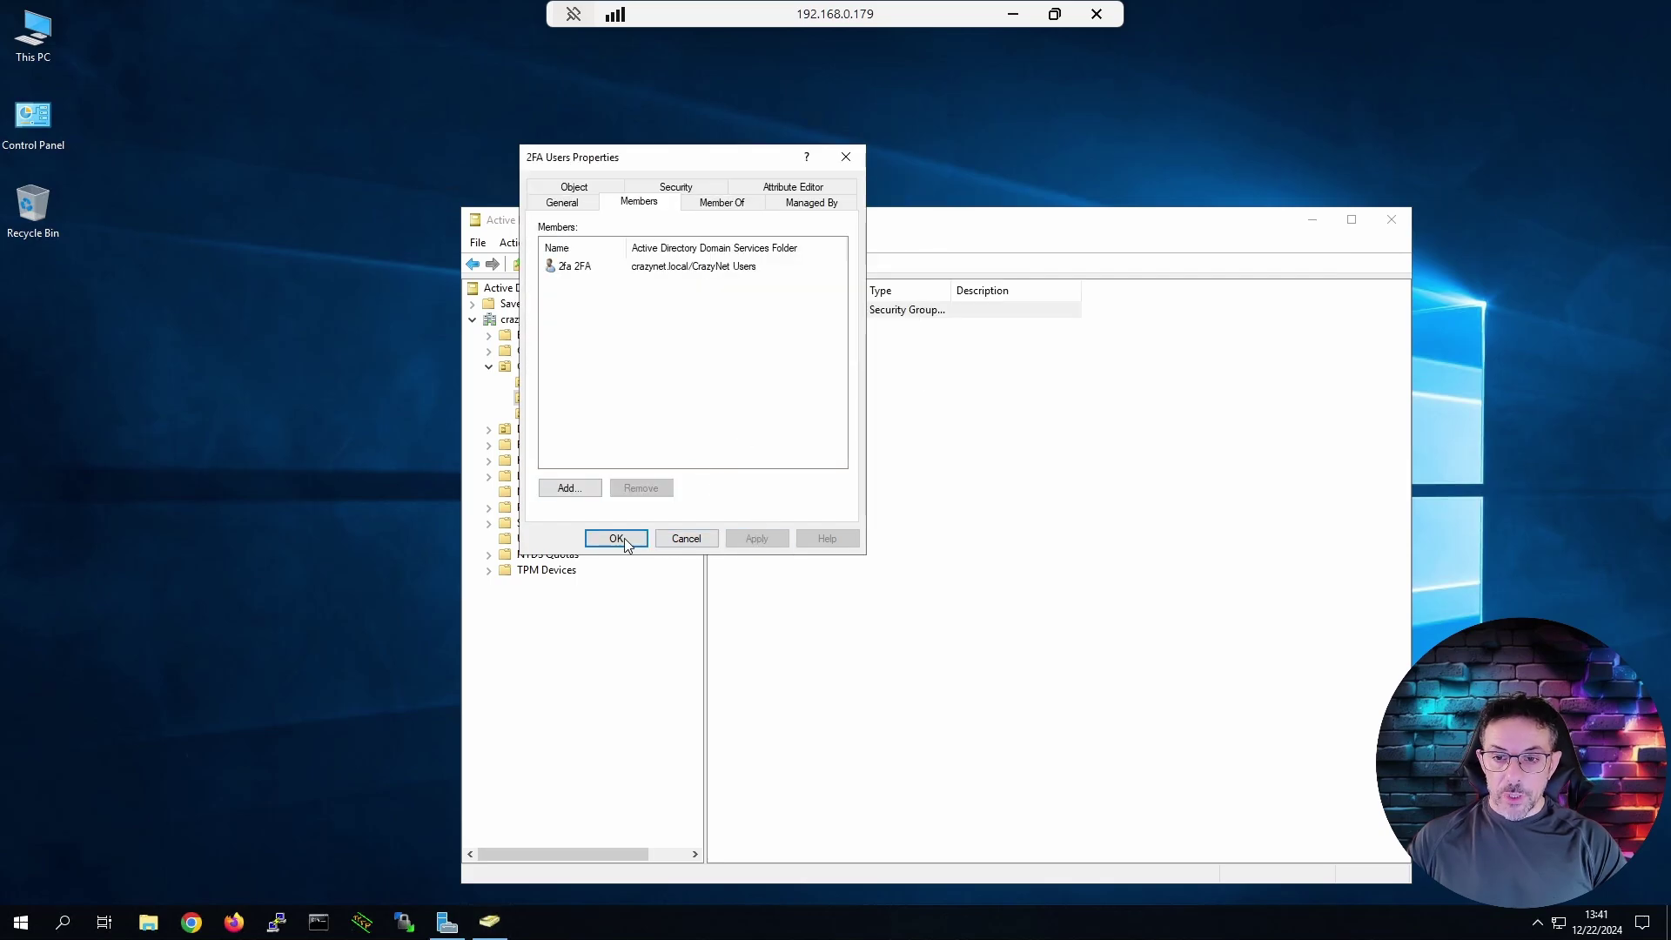
left_click(616, 538)
Start a new group in NO 2FA Users named 'No 2FA Usres', pre-Windows 2000 name 'No 2FA User'.
left_click(548, 413)
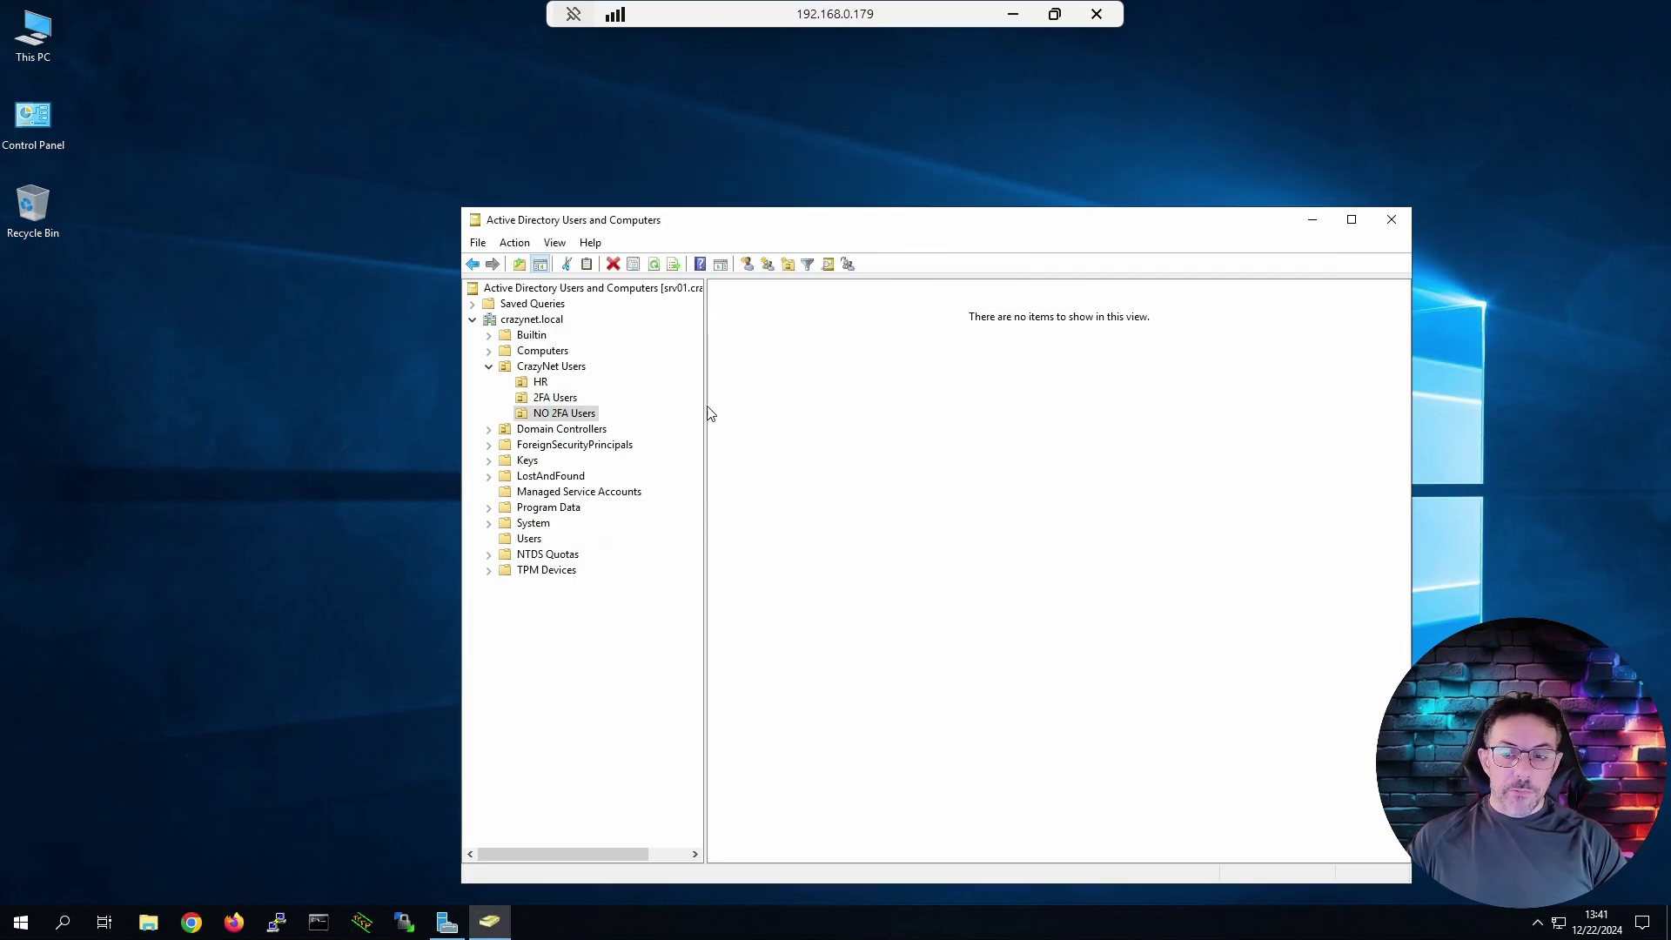
right_click(797, 377)
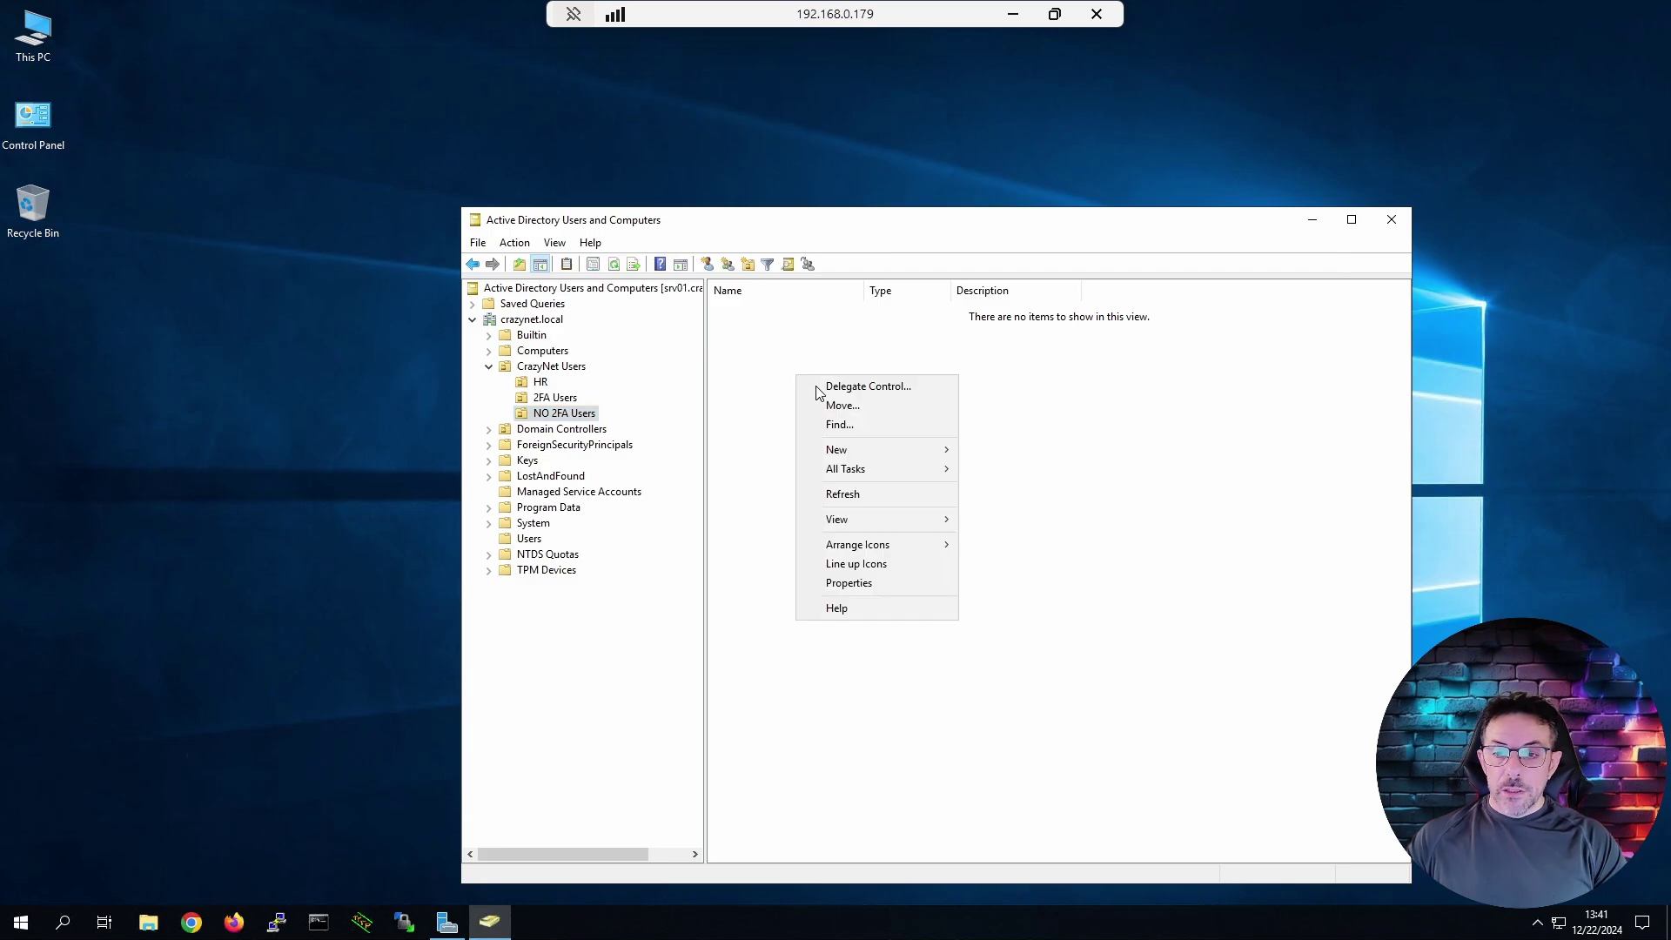
mouse_move(930, 455)
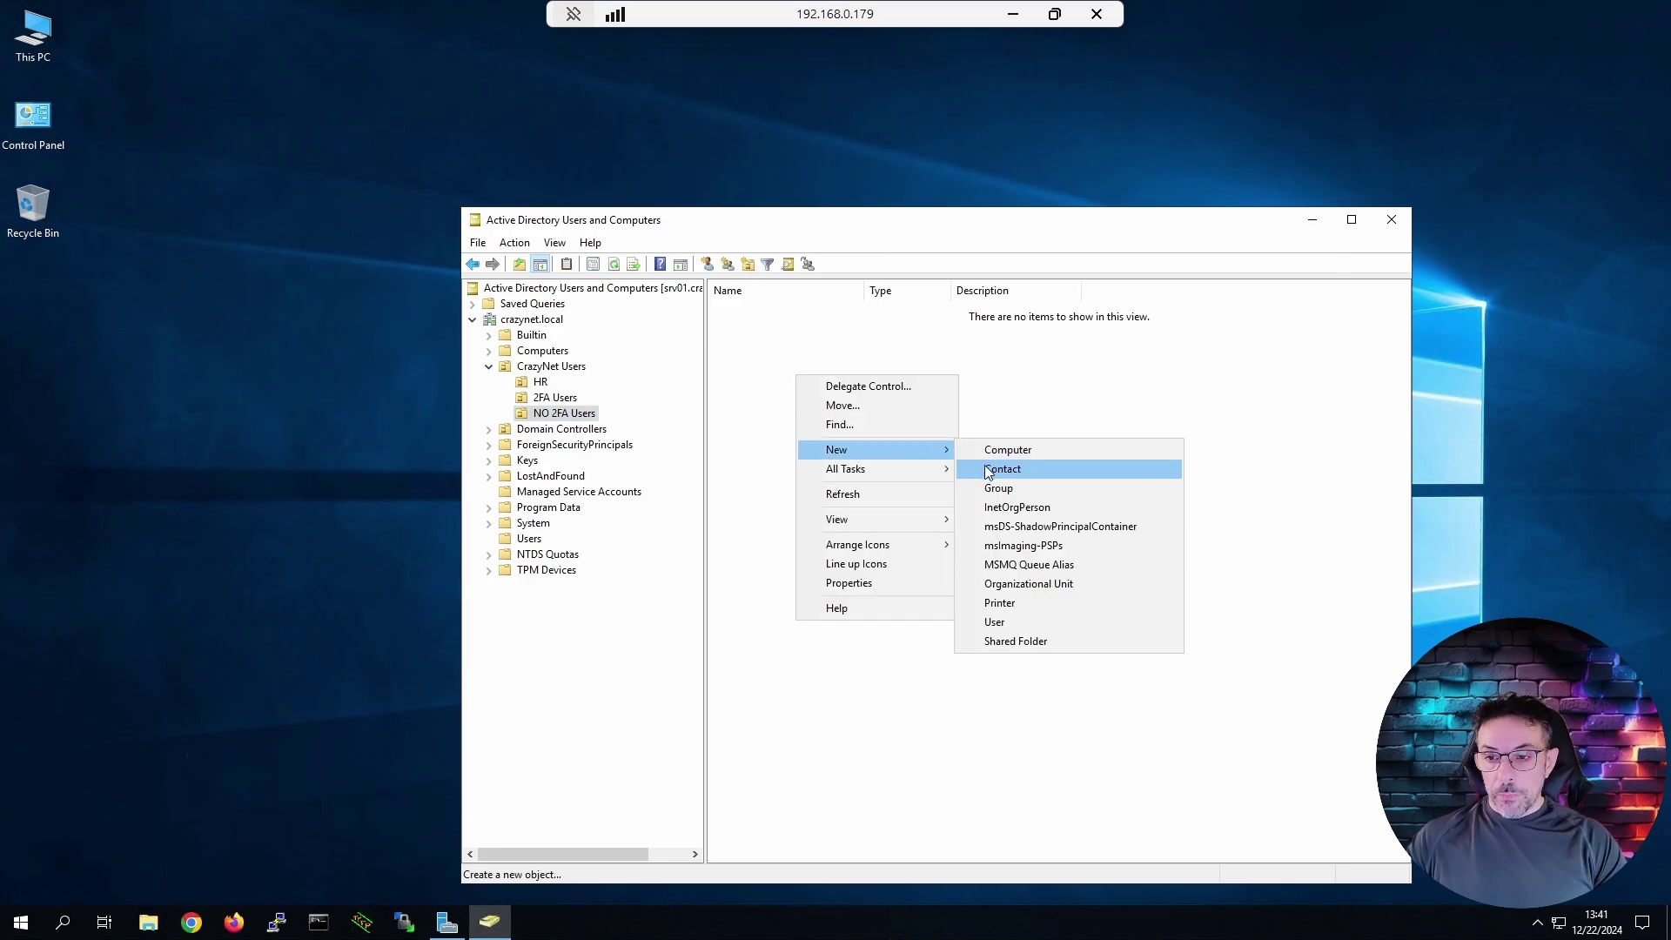
left_click(1016, 489)
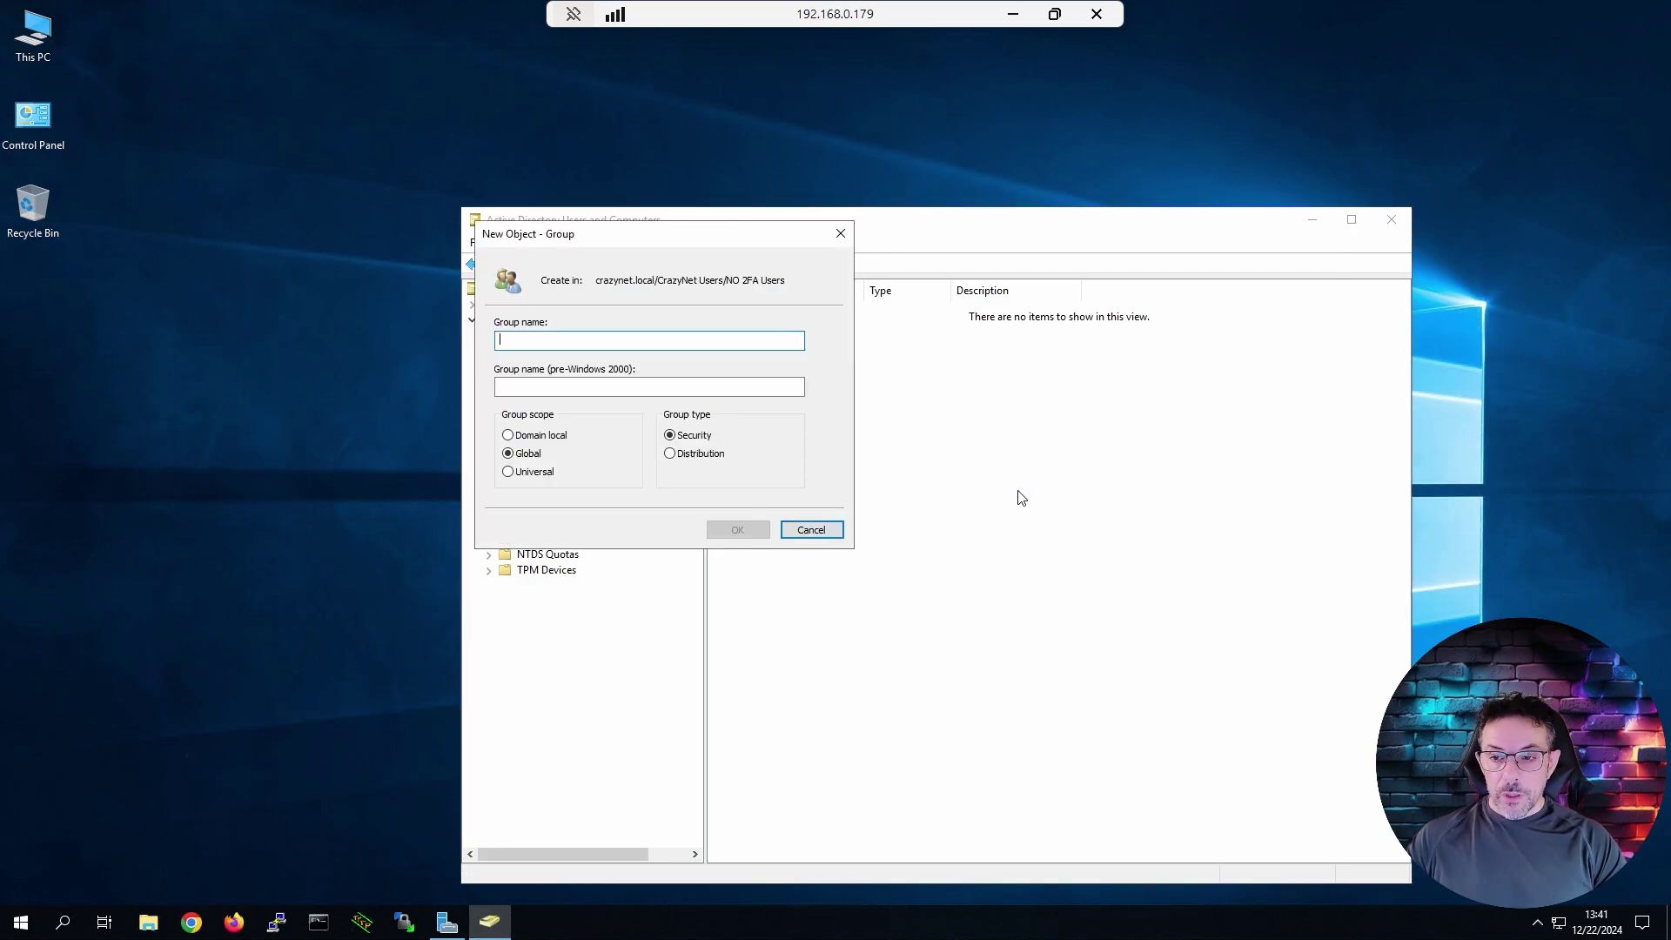
type("No ")
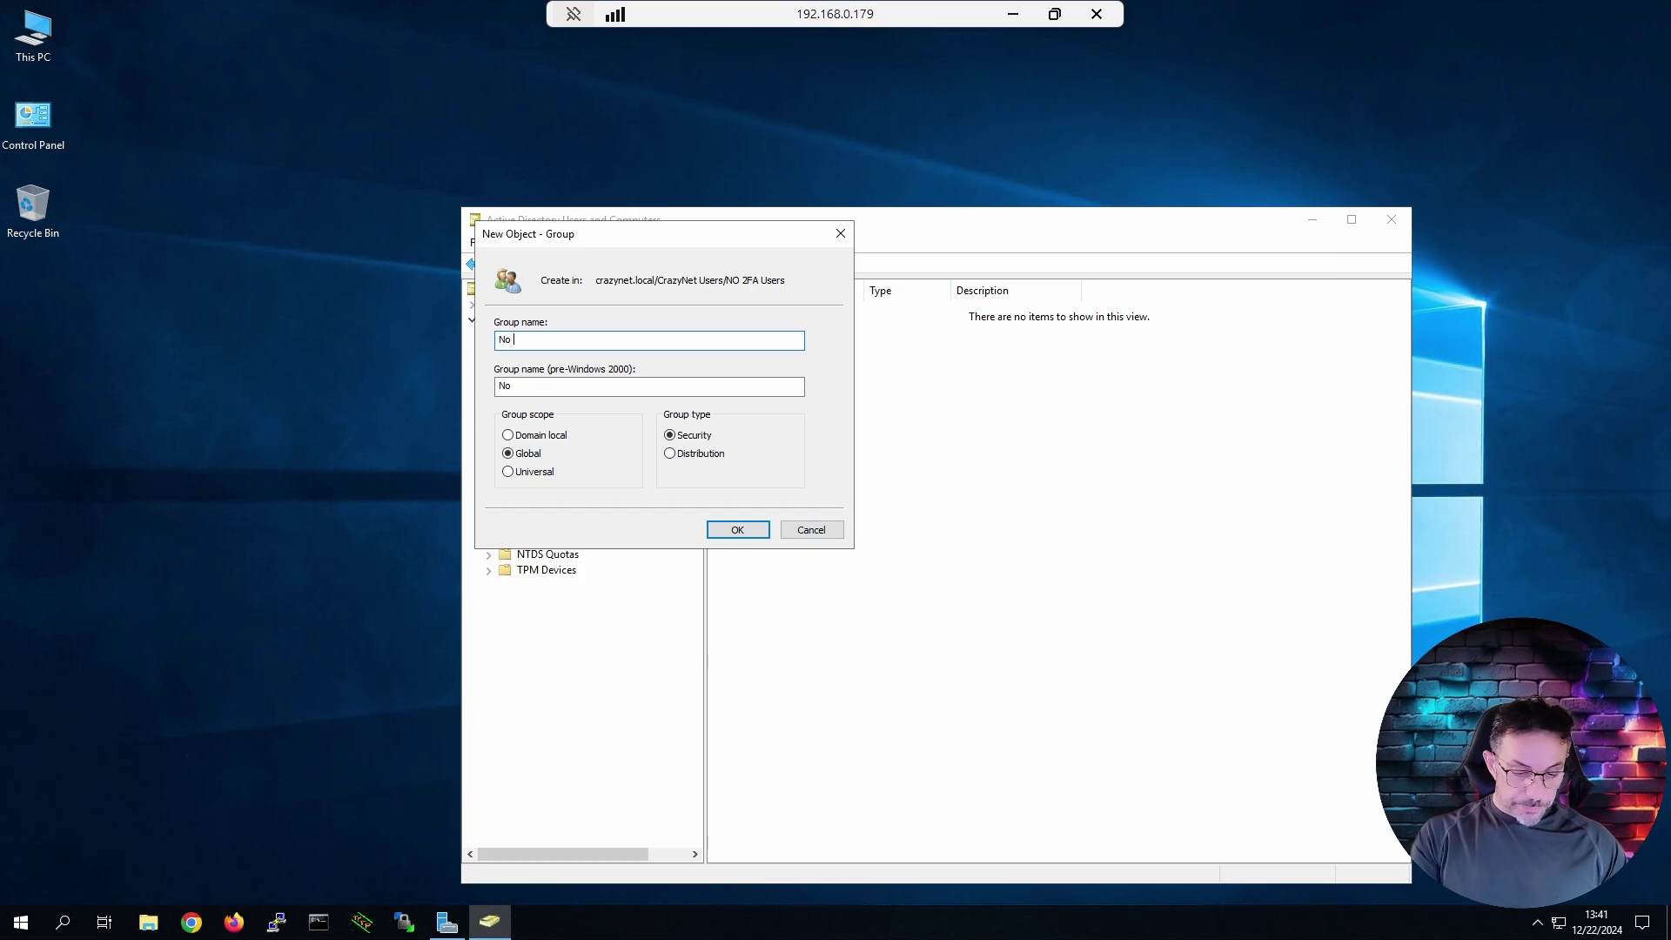
type("2FA Usres")
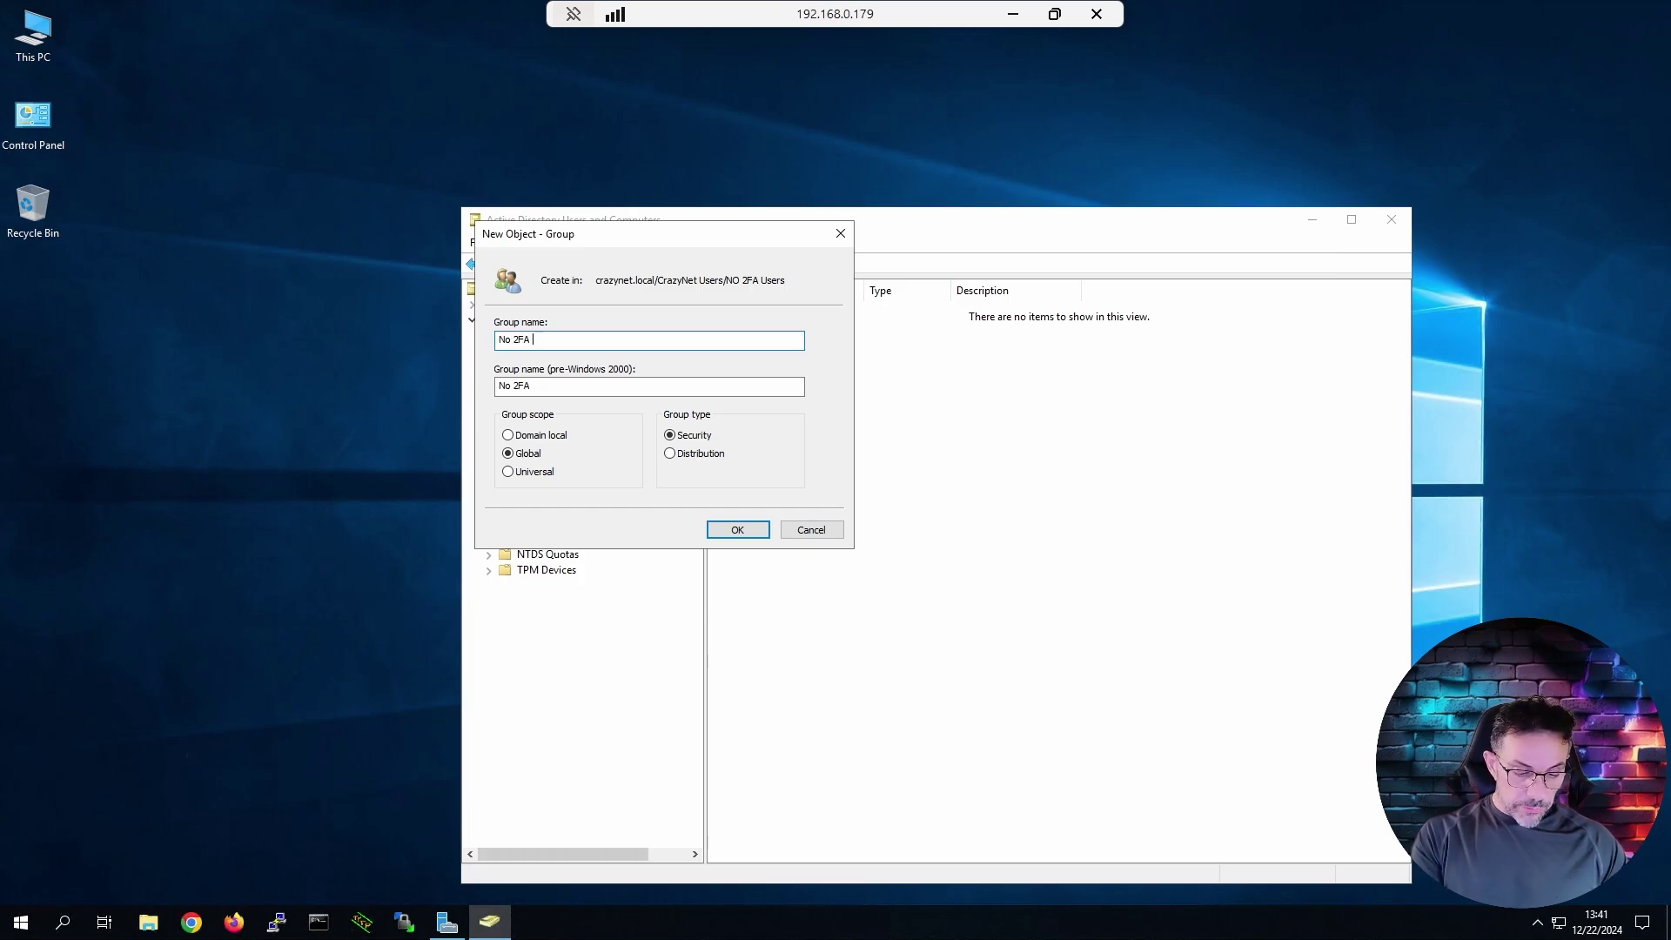
key("Tab")
type("No 2FA User")
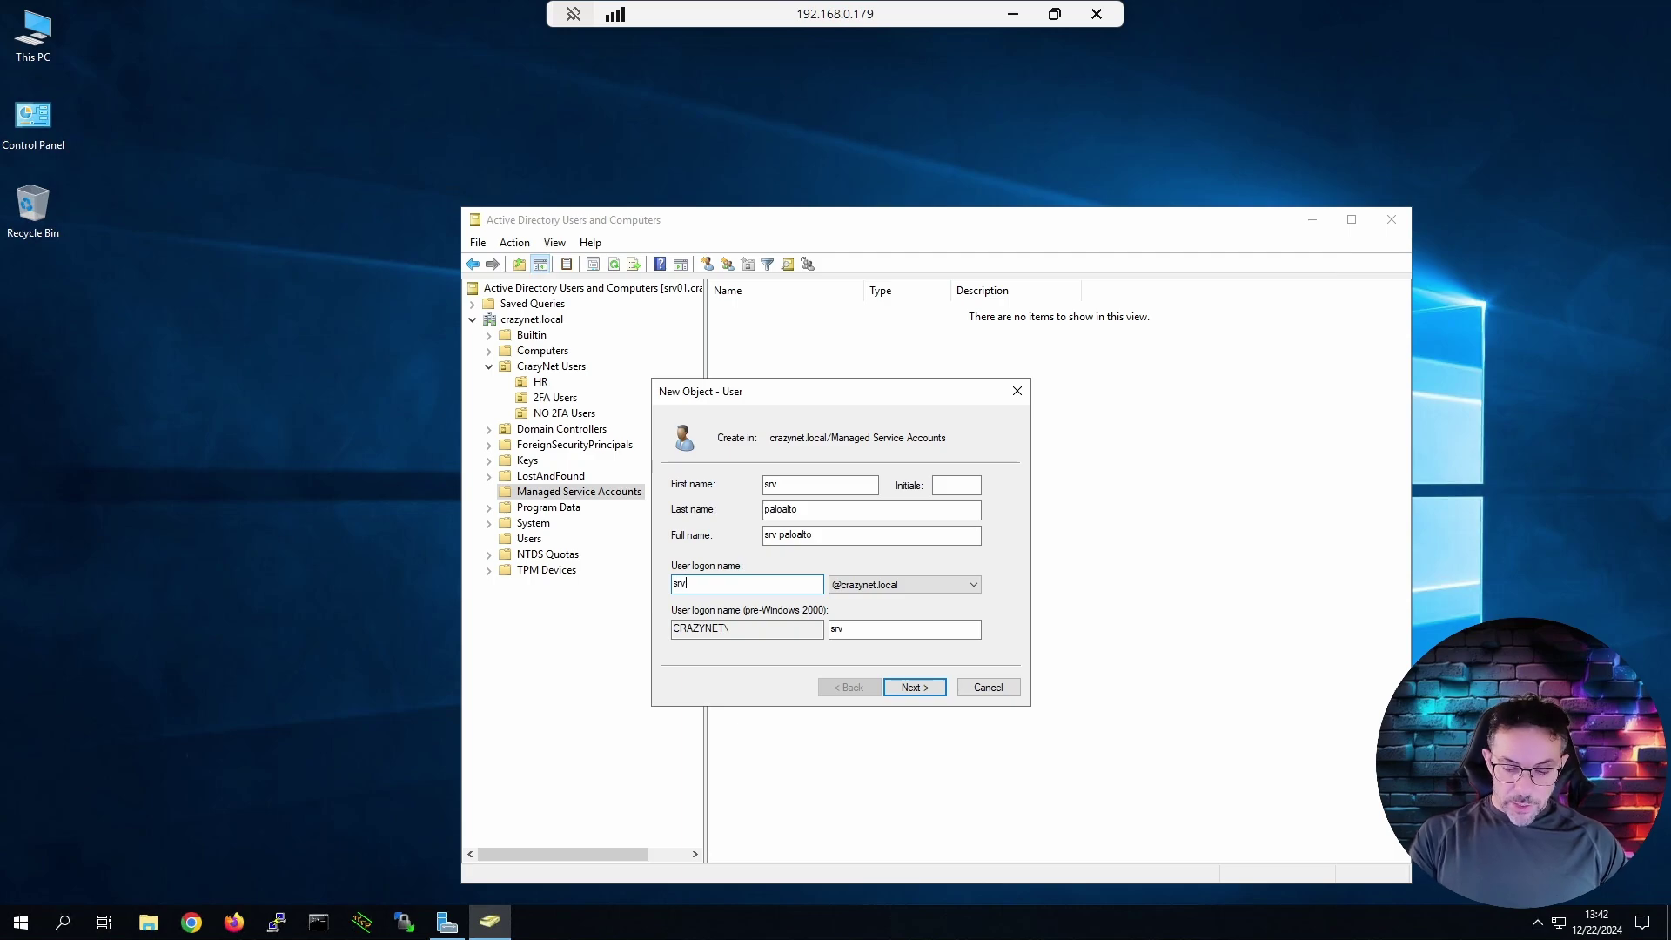
Finish user srv_paloalto with a password that never expires and cannot be changed.
type("aloalto")
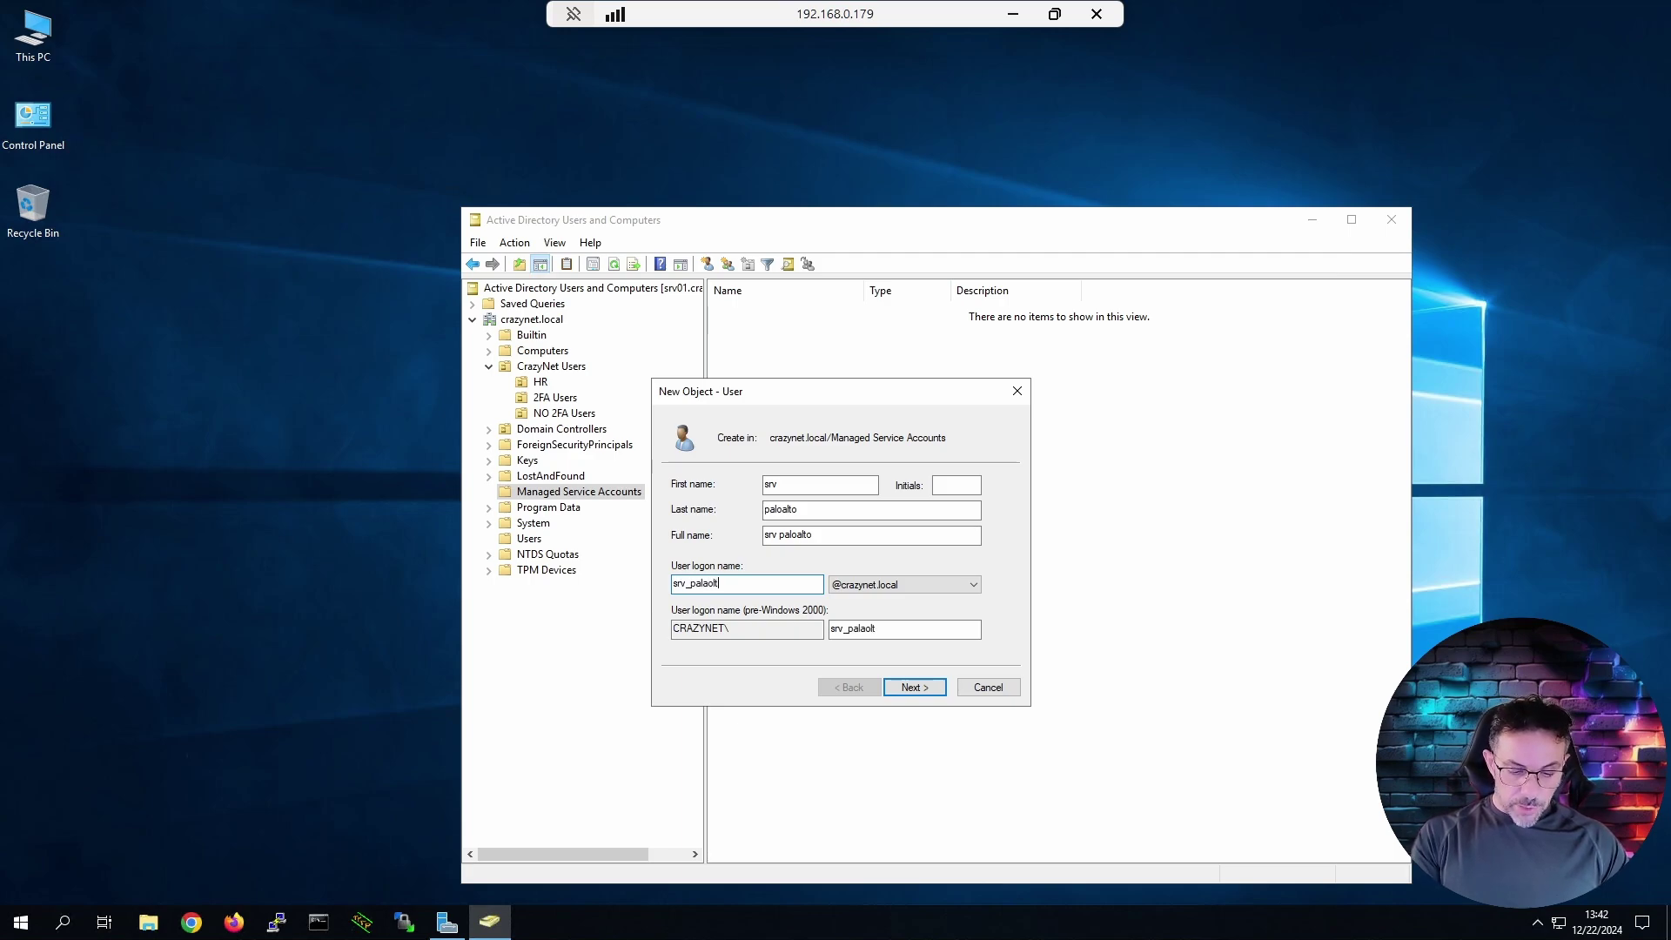
left_click(915, 687)
left_click(719, 541)
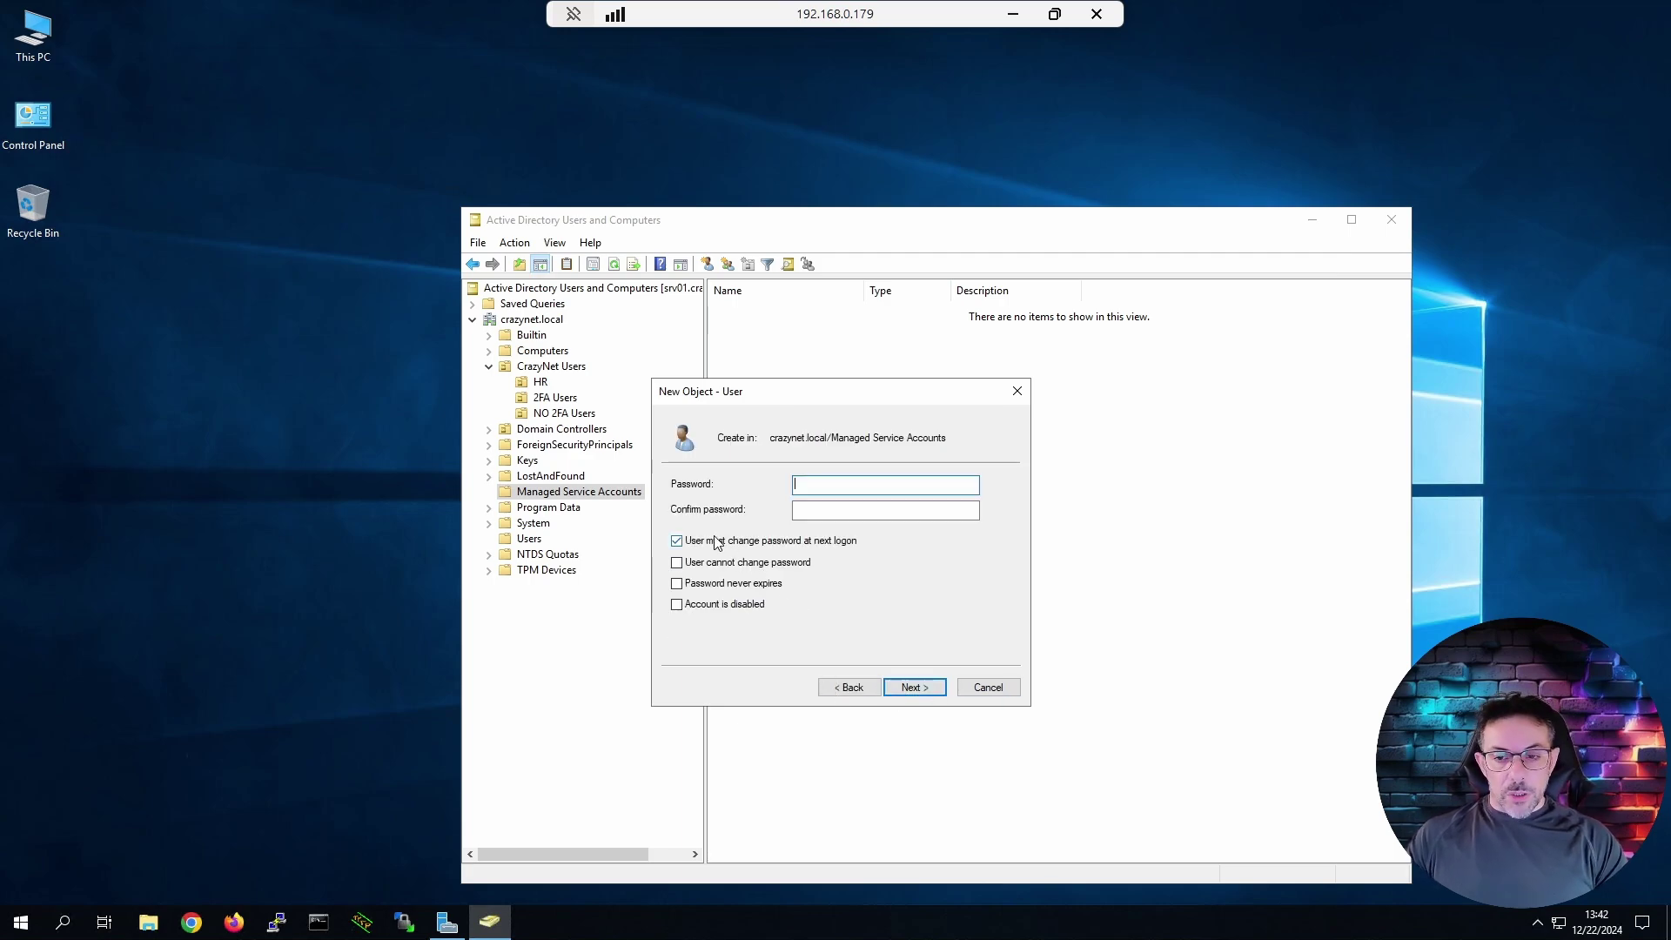
left_click(696, 562)
left_click(696, 583)
left_click(845, 483)
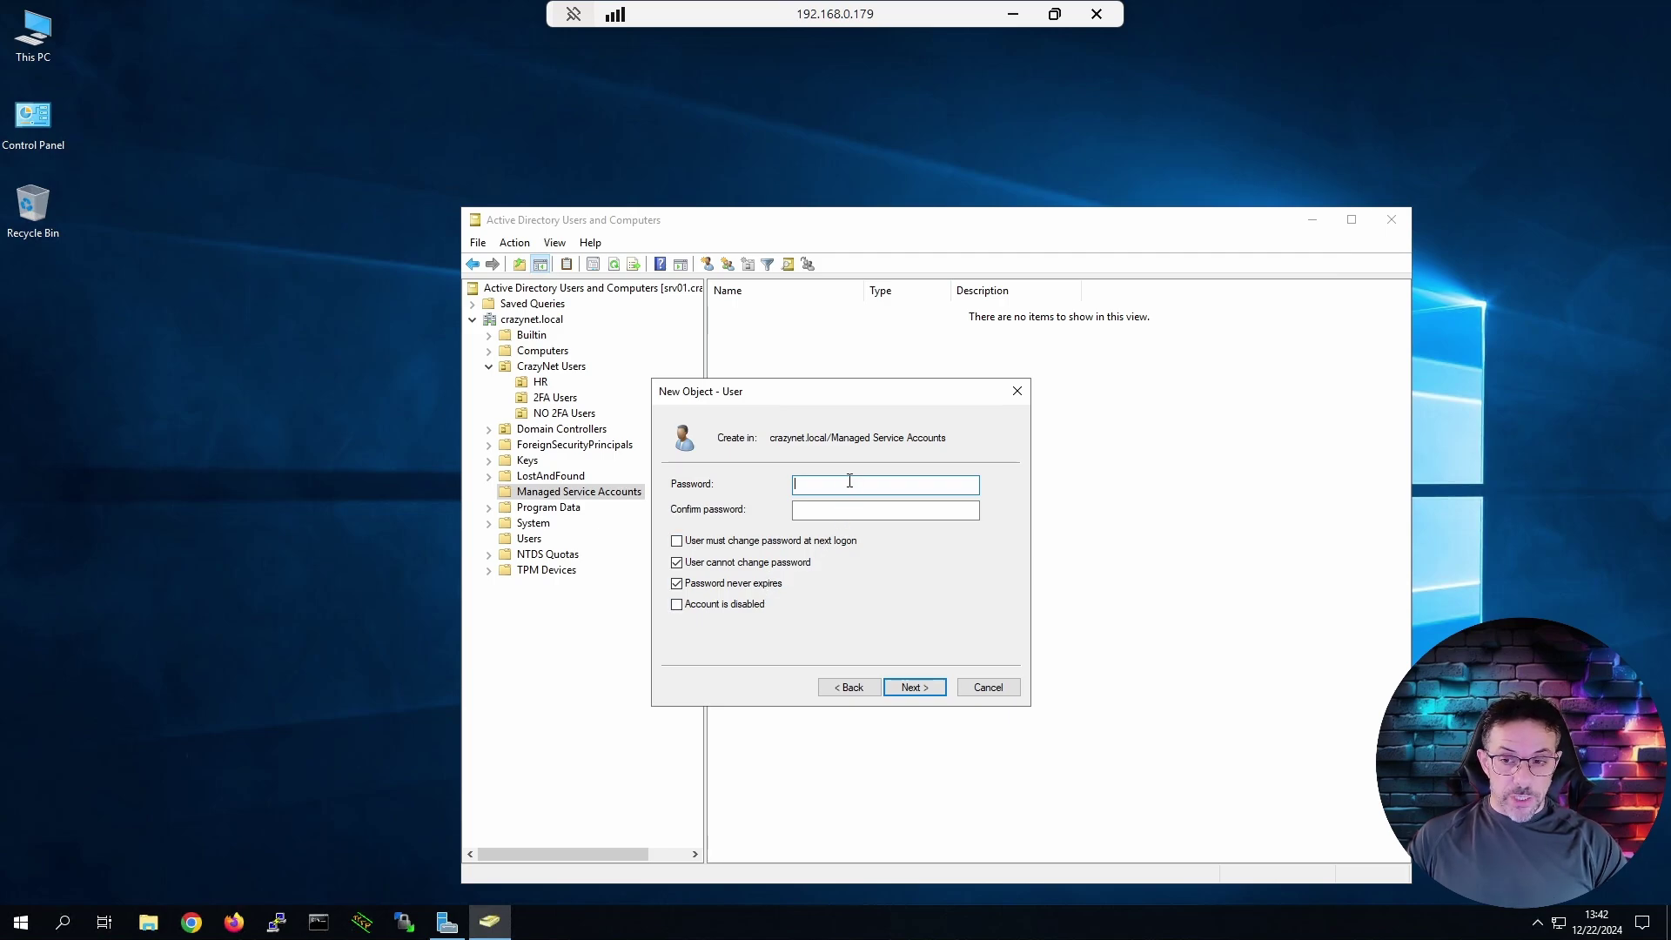
type("***")
key("Tab")
type("********")
key("Return")
key("Return")
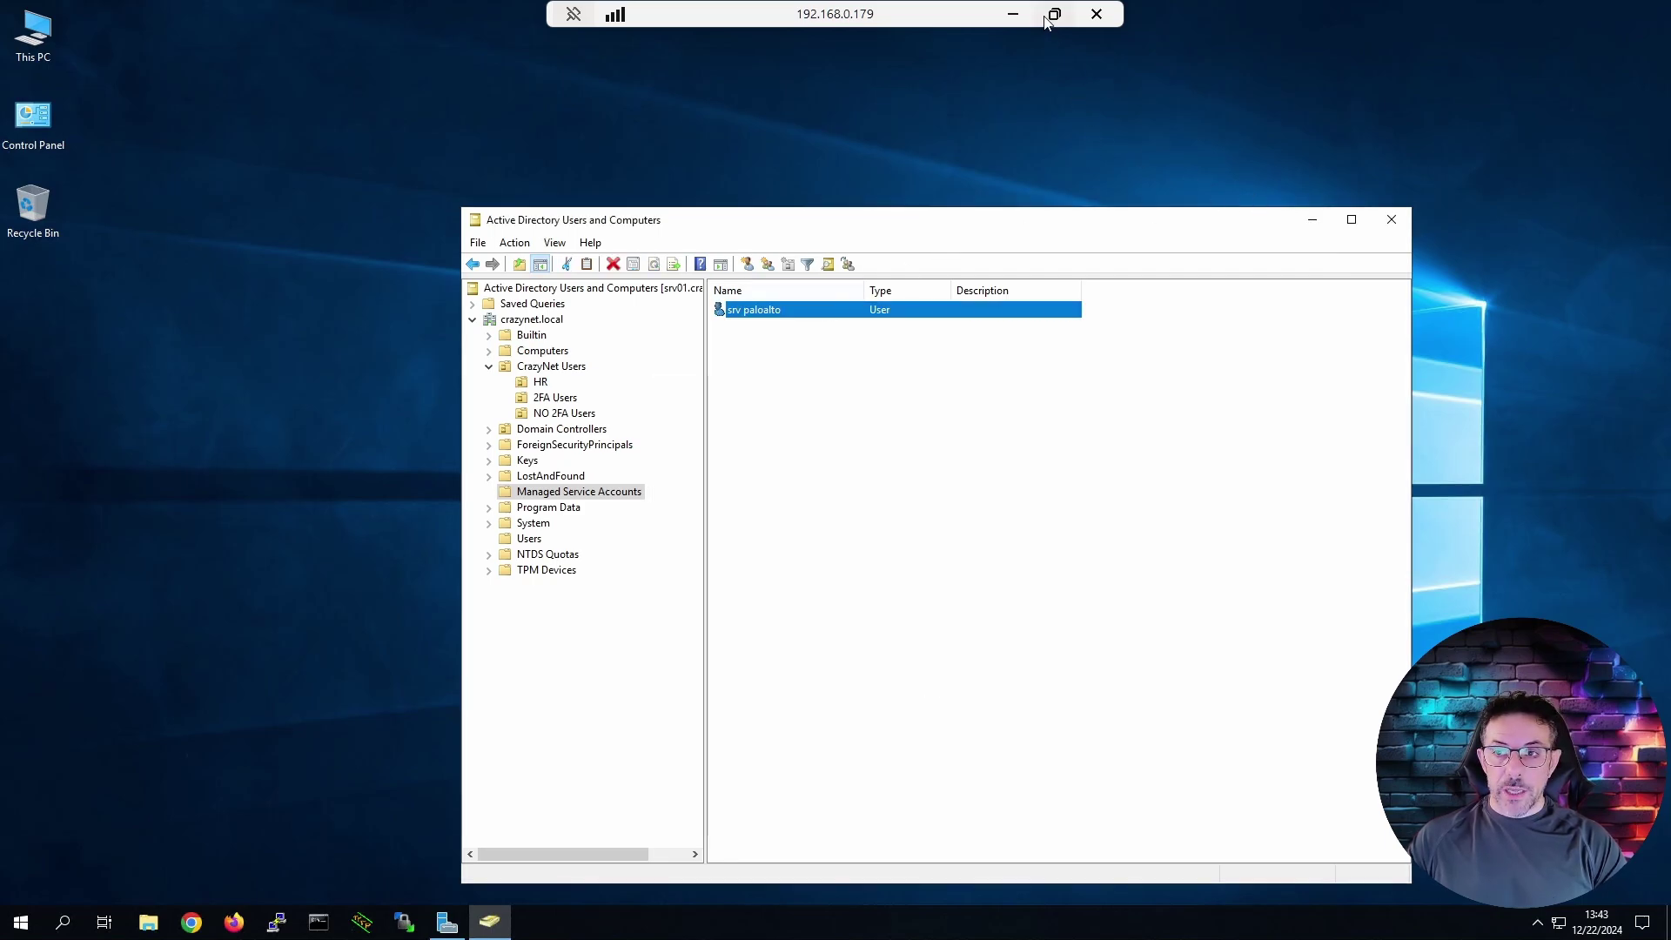
double_click(901, 11)
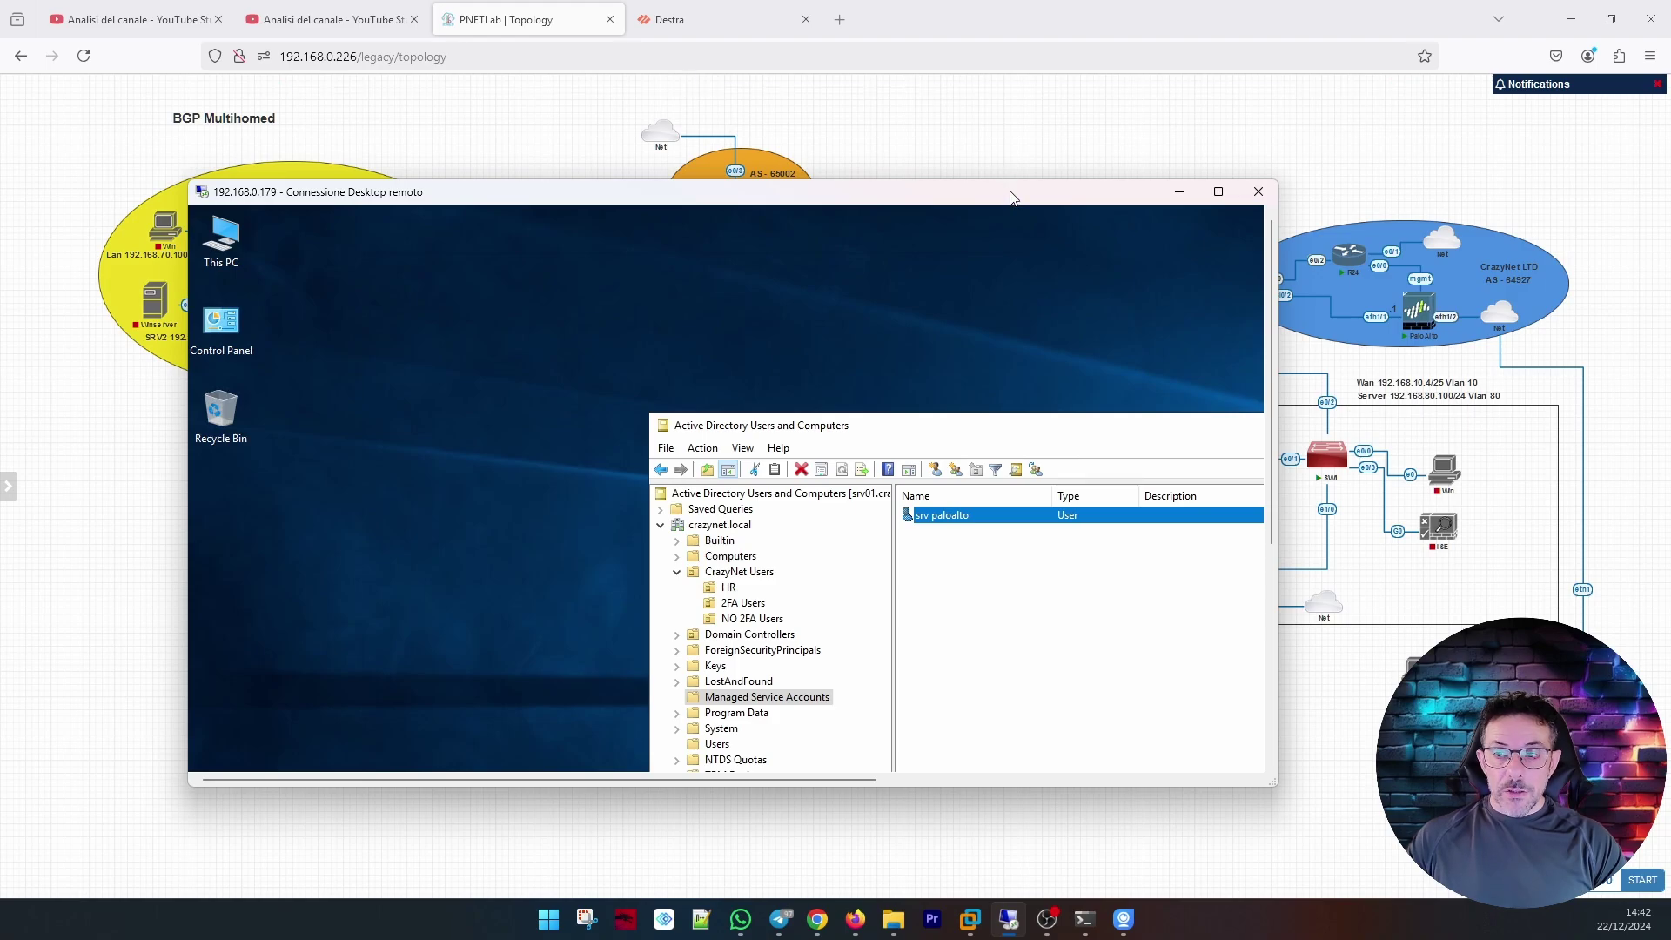
Minimize the remote desktop and switch to the PA-VM web UI, dismissing the connection error.
left_click(1009, 918)
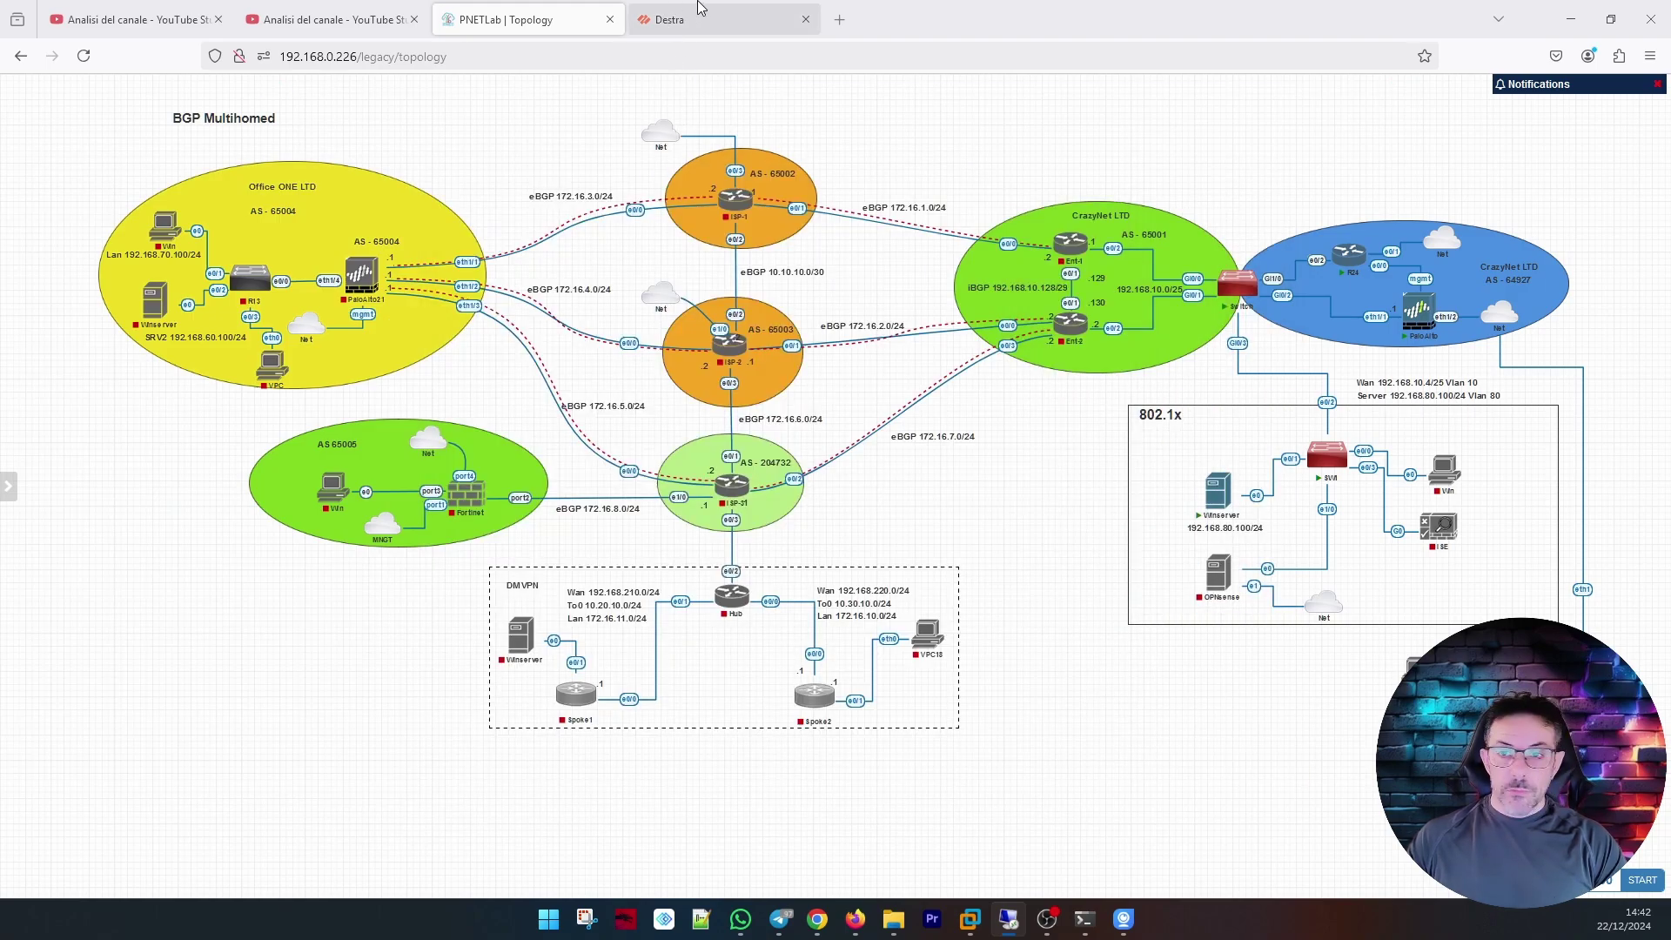
left_click(791, 19)
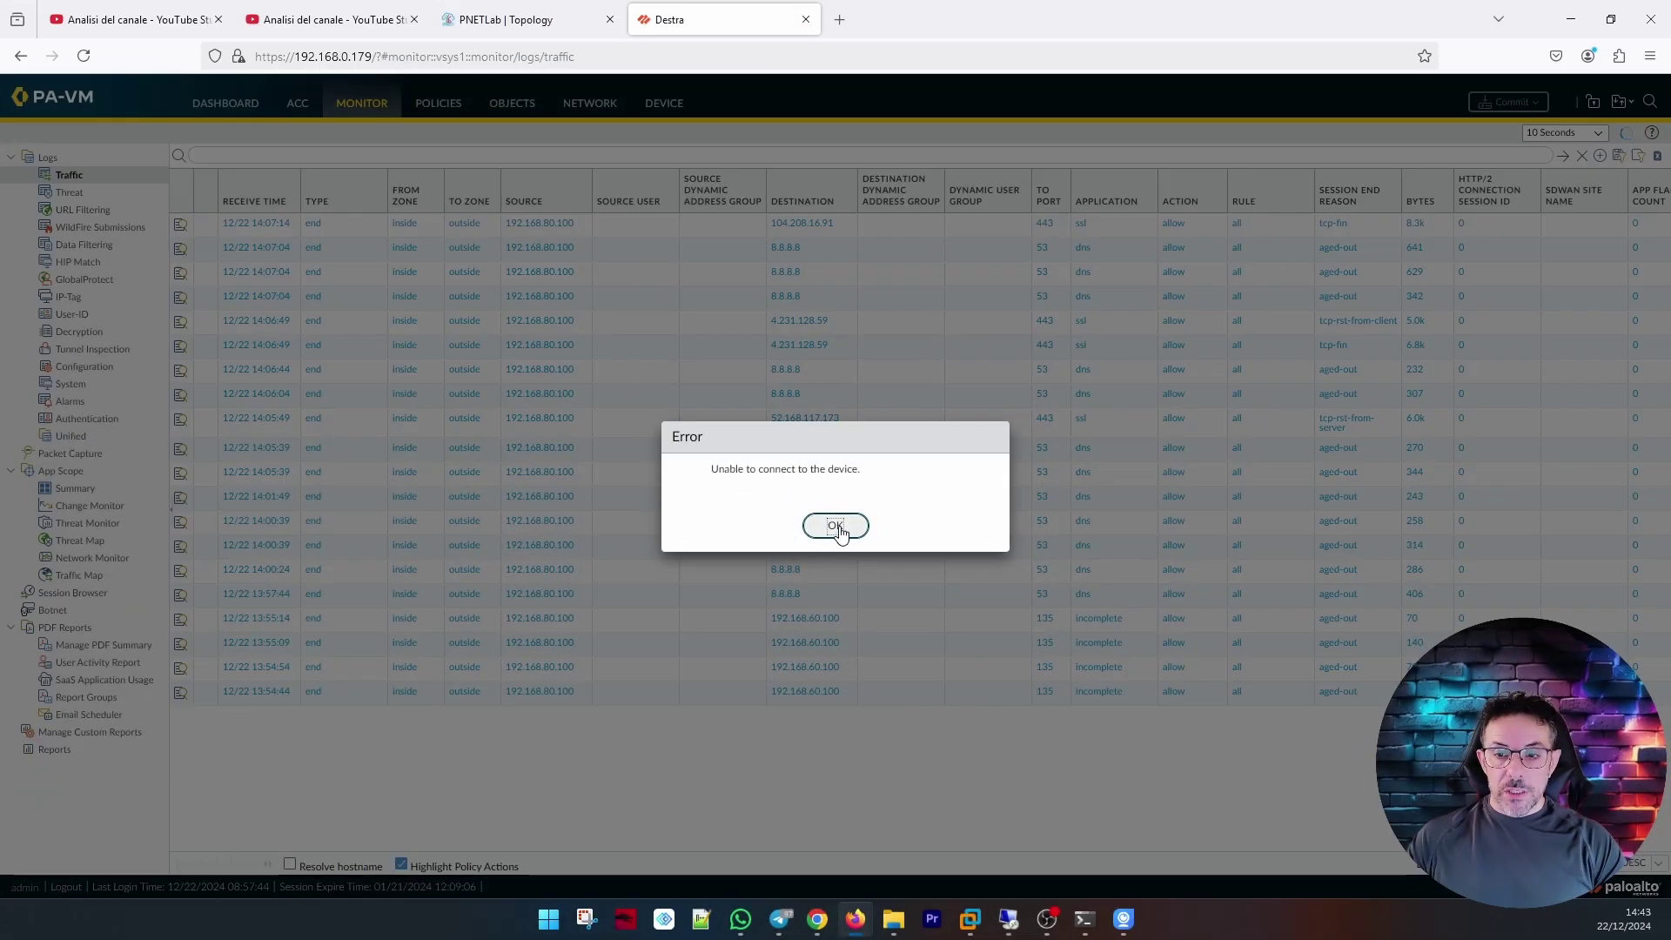
left_click(836, 526)
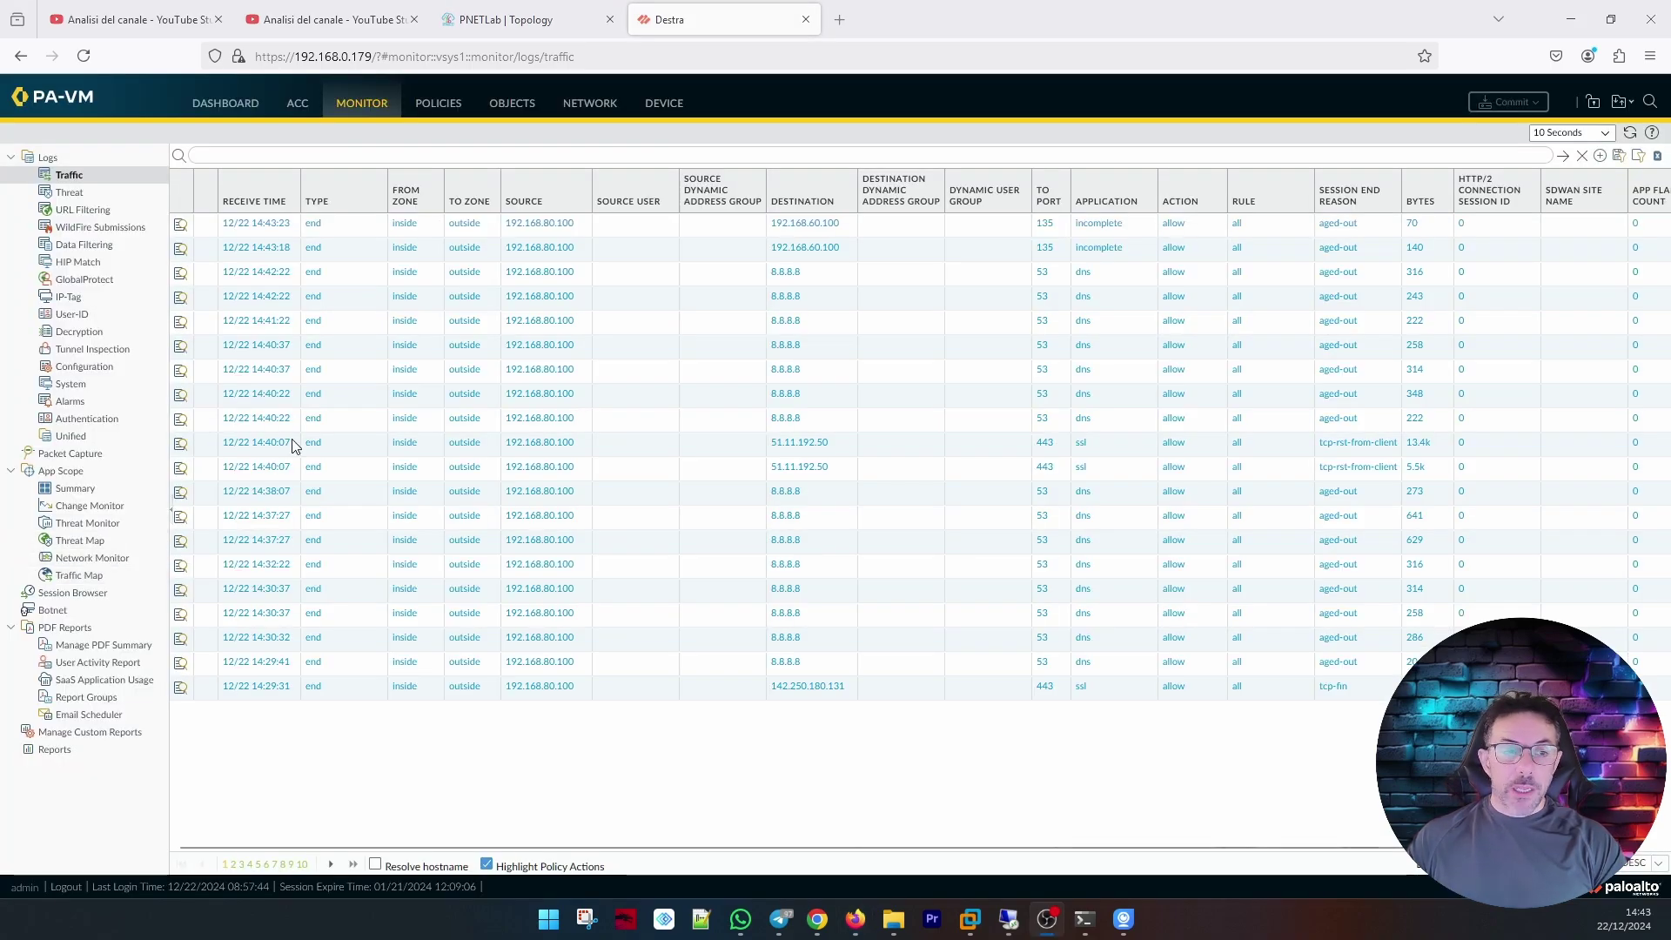
left_click(666, 116)
Start a new LDAP server profile under Device named 'LDAP_Server'.
left_click(666, 116)
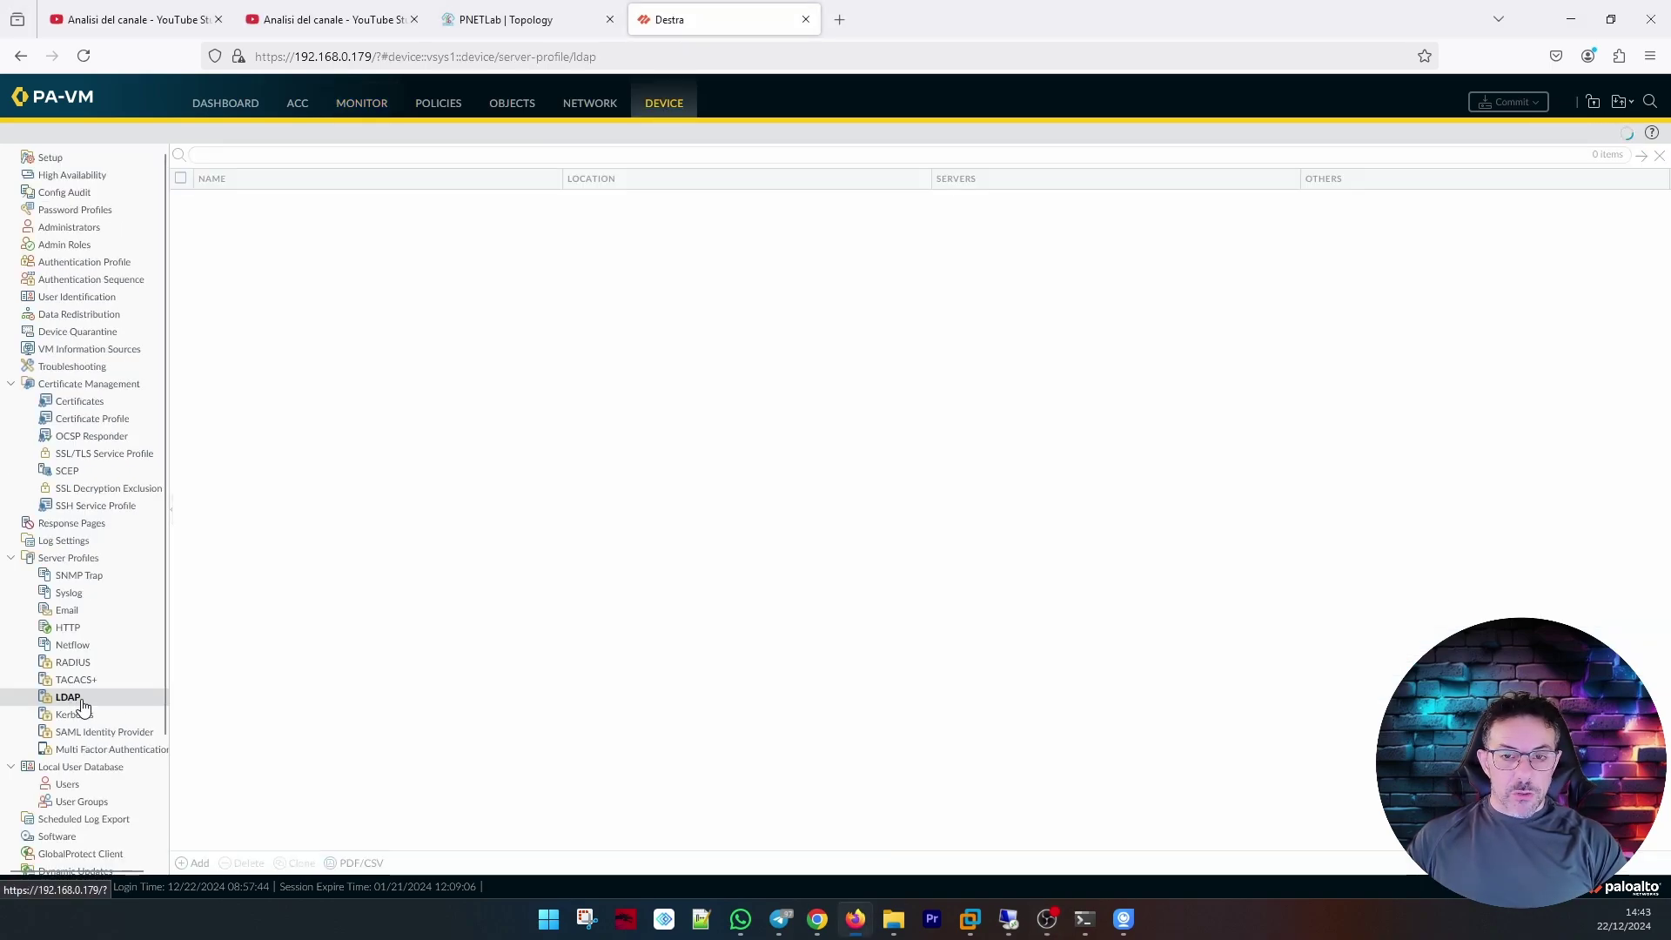
left_click(196, 864)
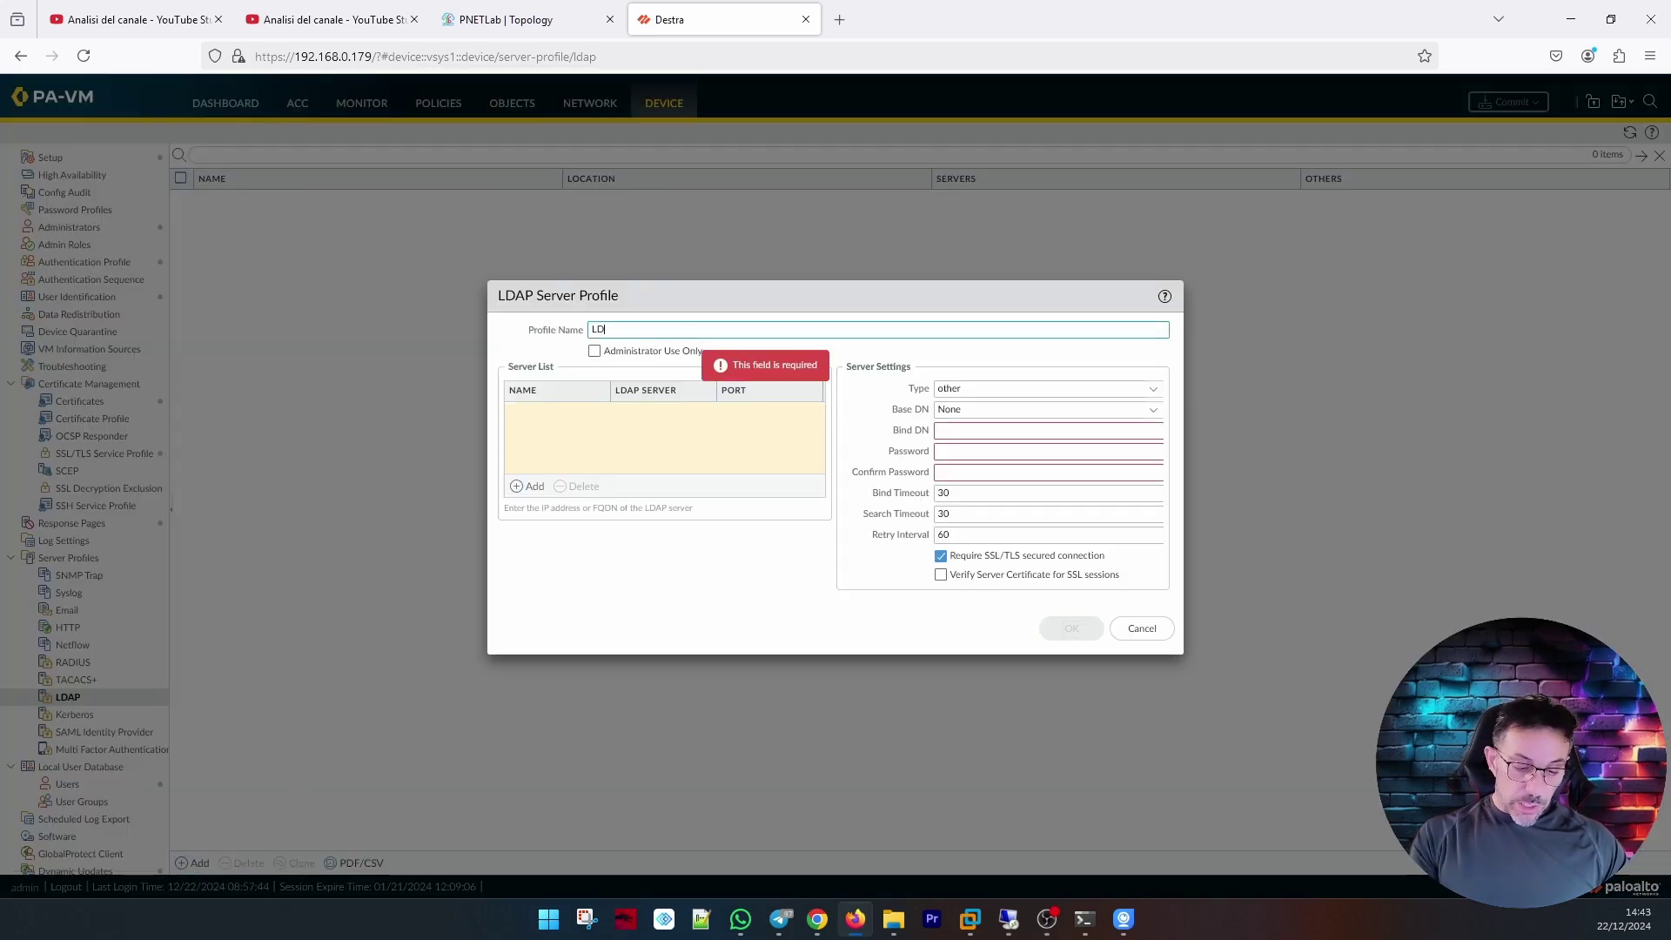
type("_Server")
left_click(701, 435)
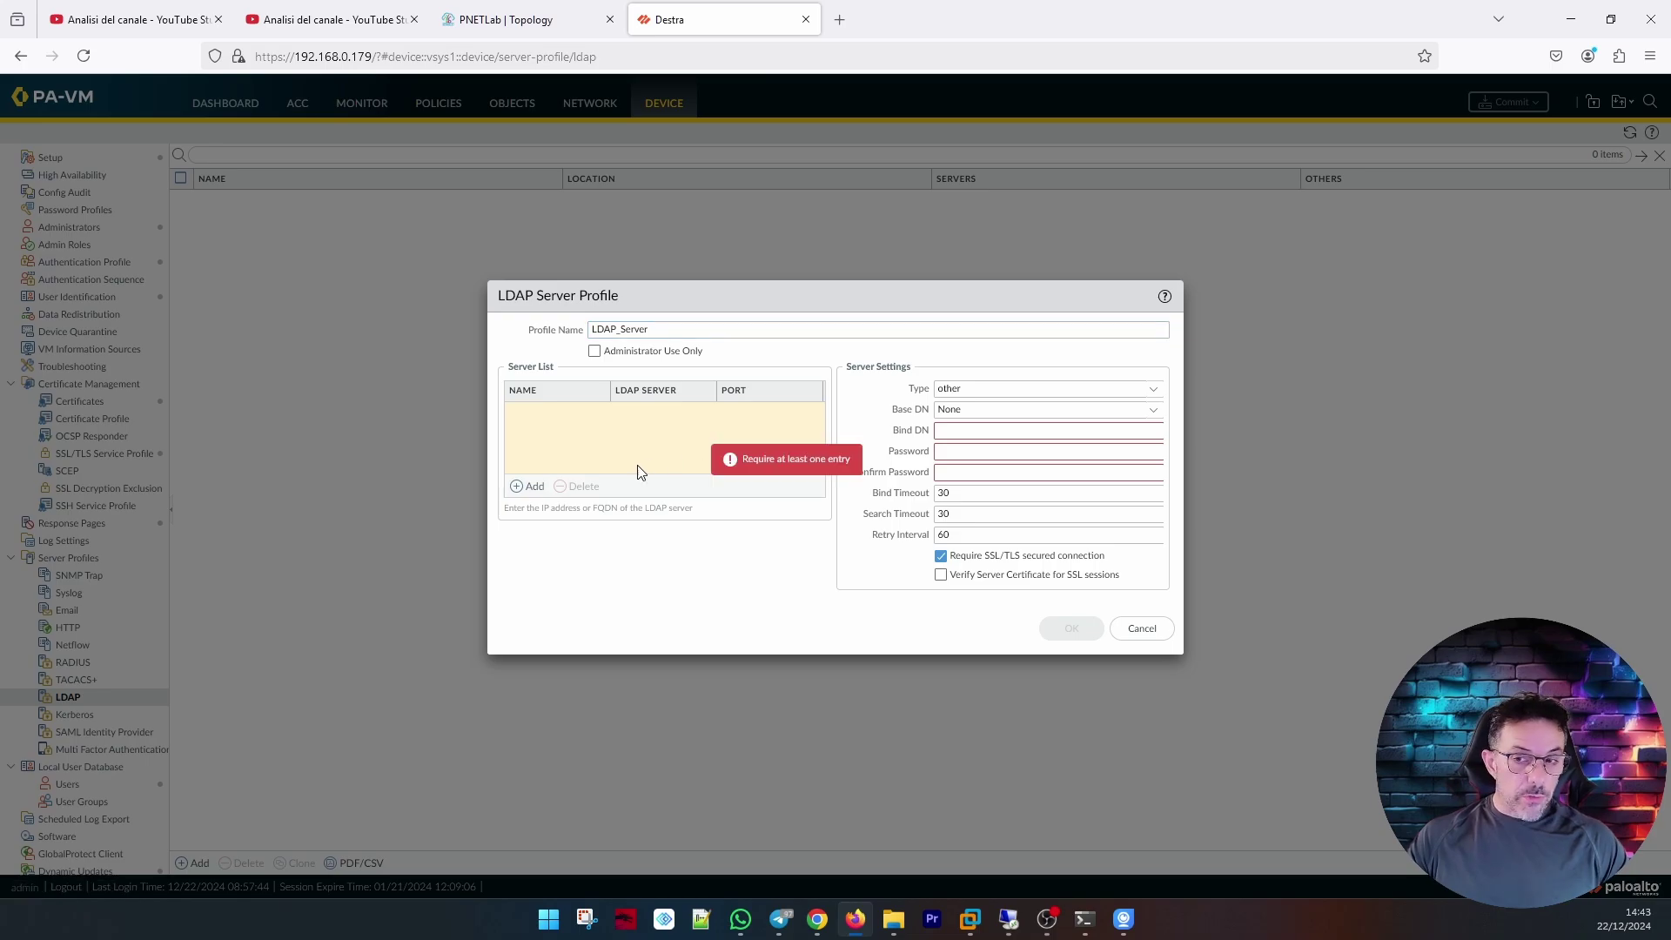
Add server SRV01 at 192.168.80.100 and turn off the SSL/TLS requirement.
left_click(533, 487)
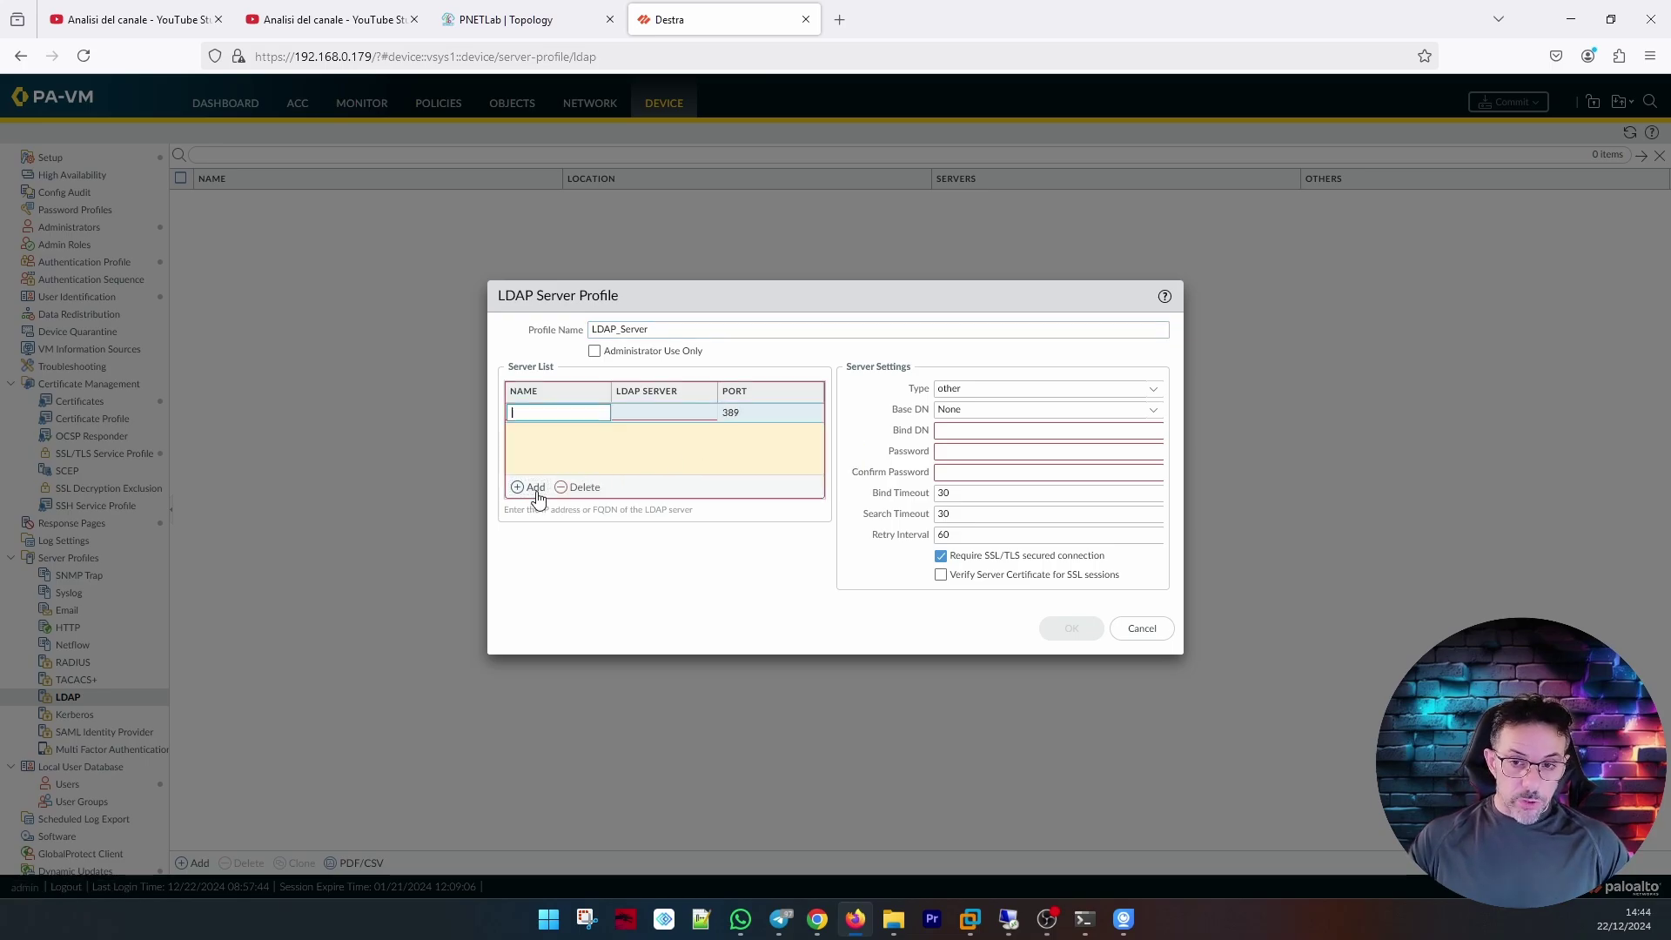
type("SRV01")
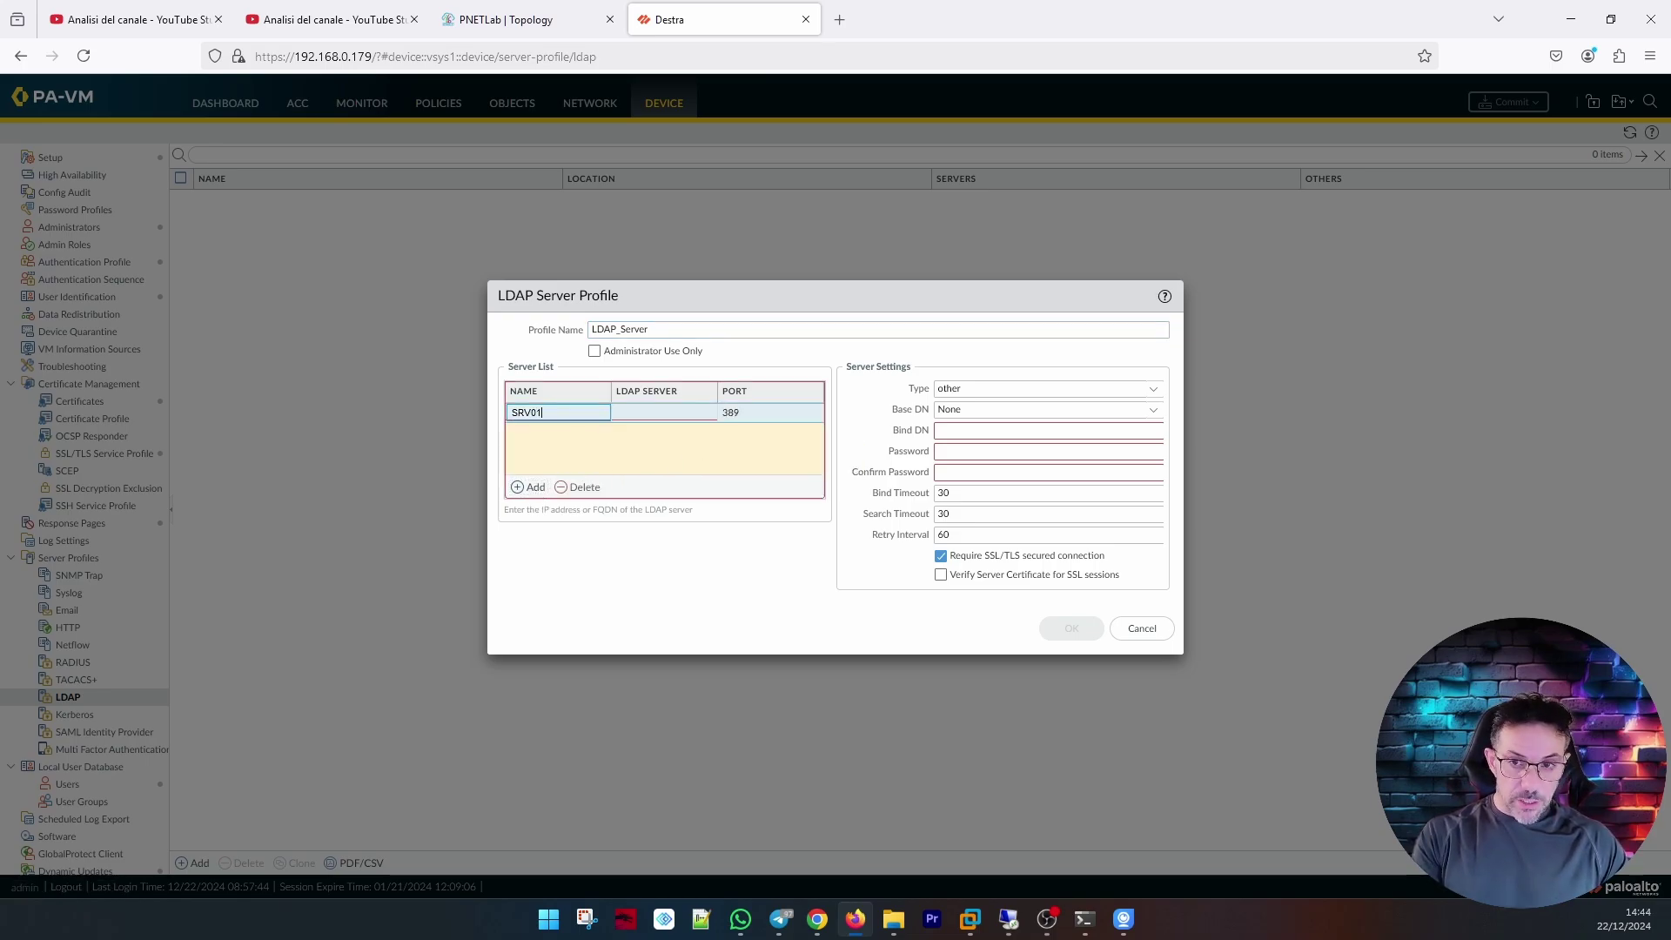
key("Tab")
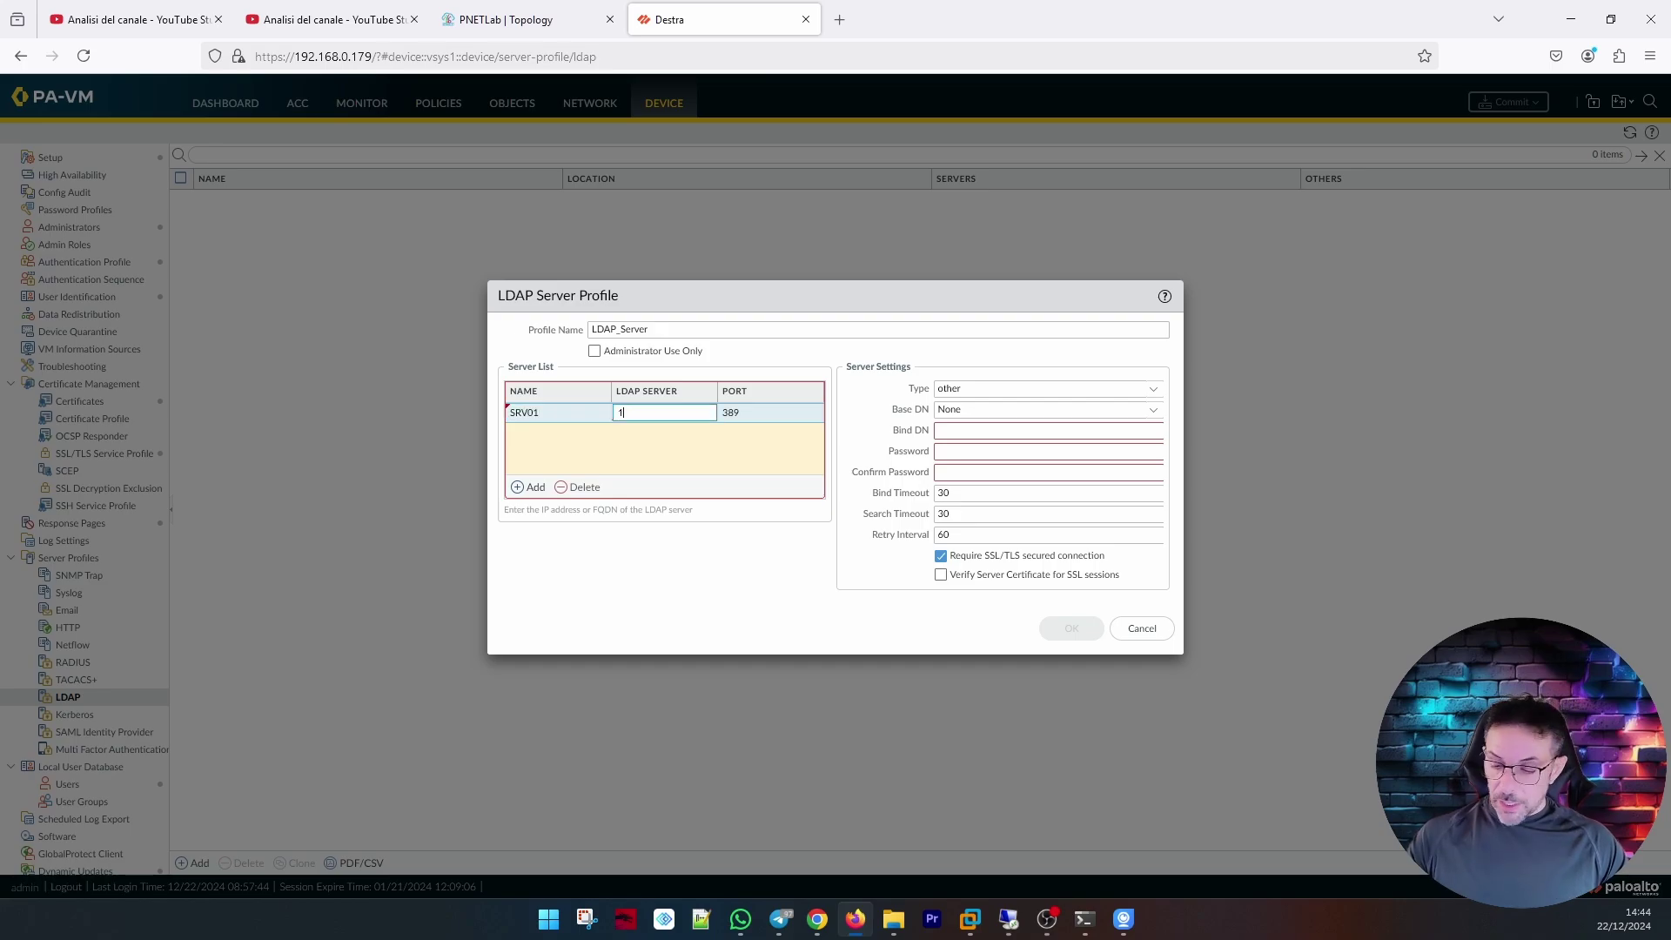
type("192.168.80.100")
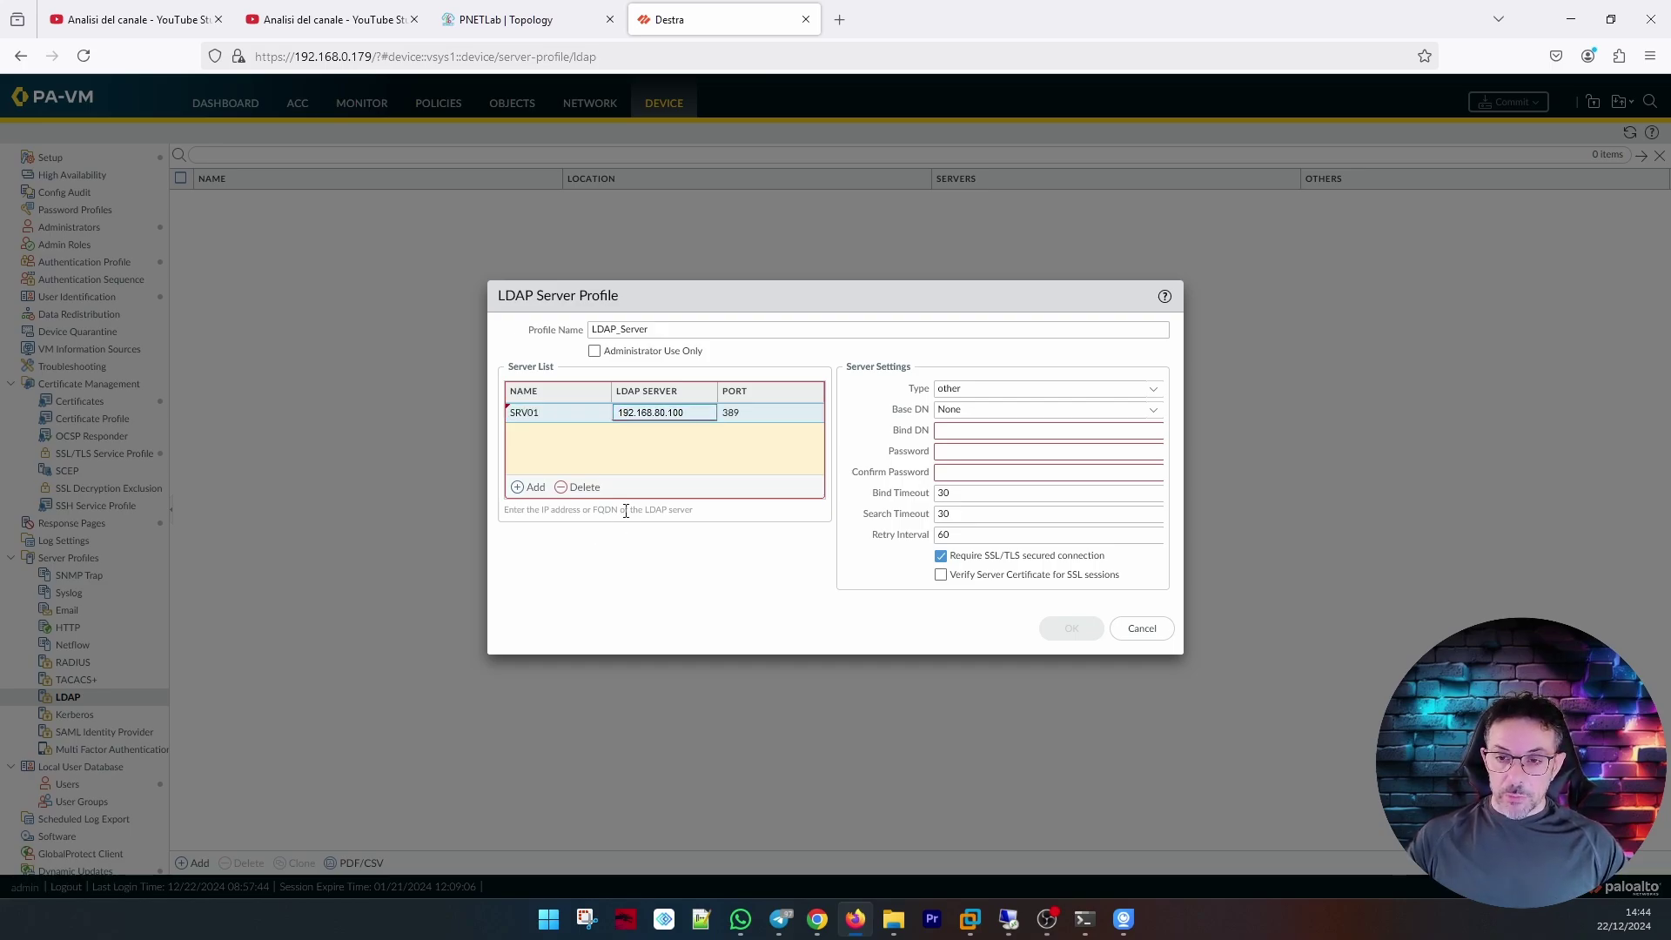
left_click(736, 414)
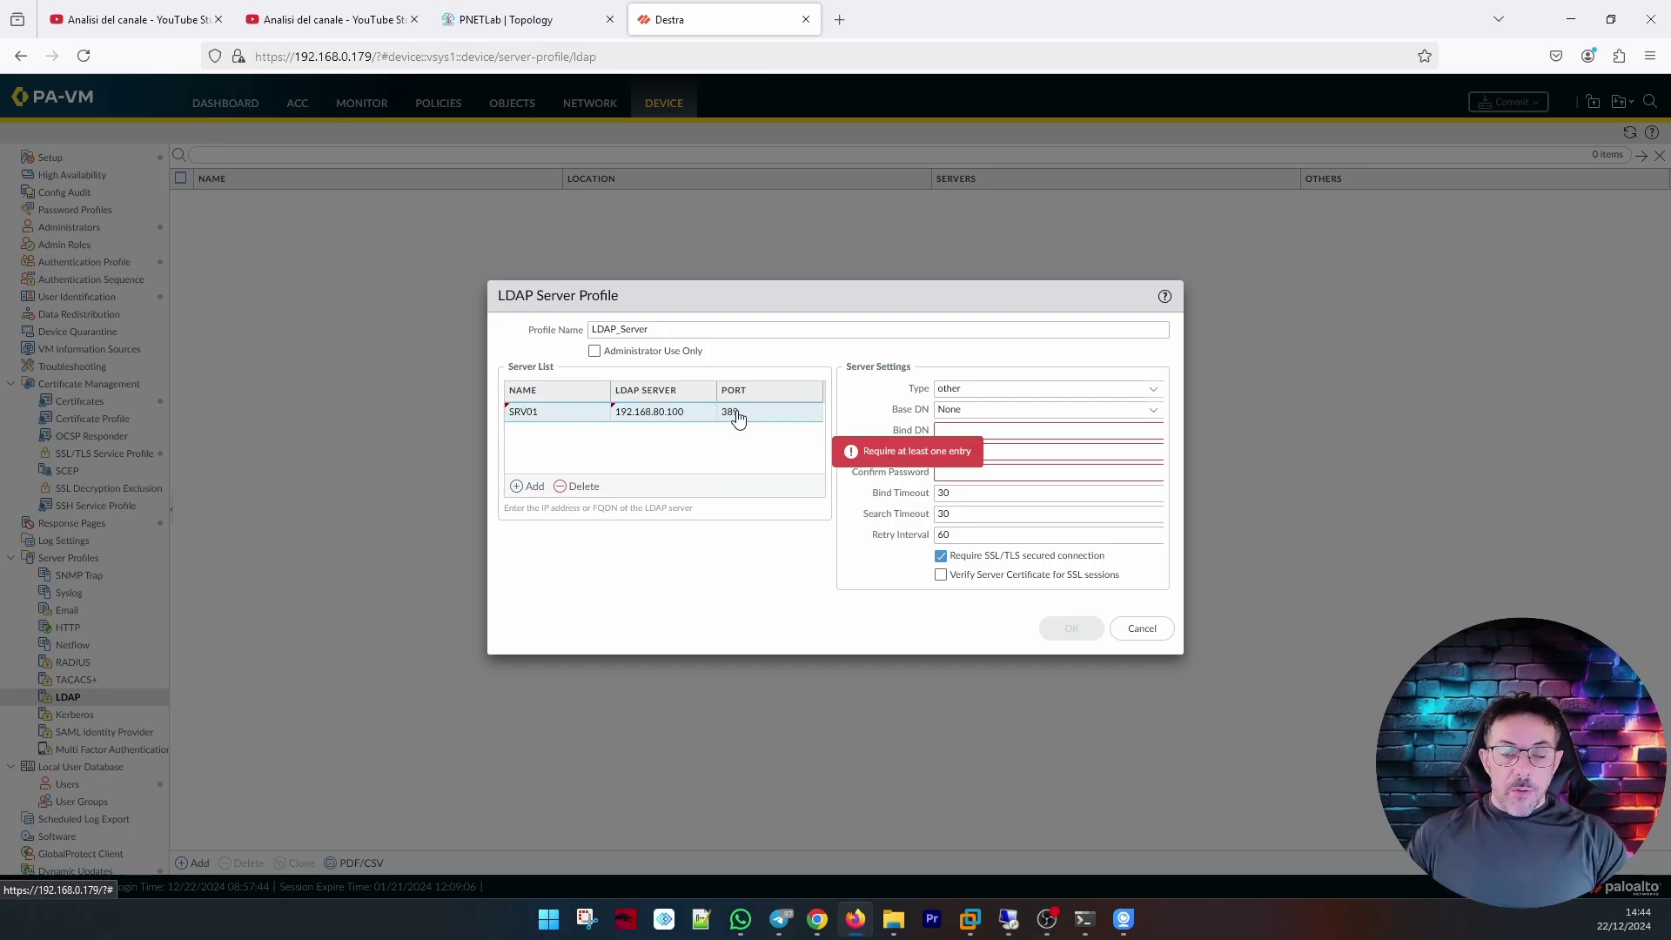
left_click(941, 557)
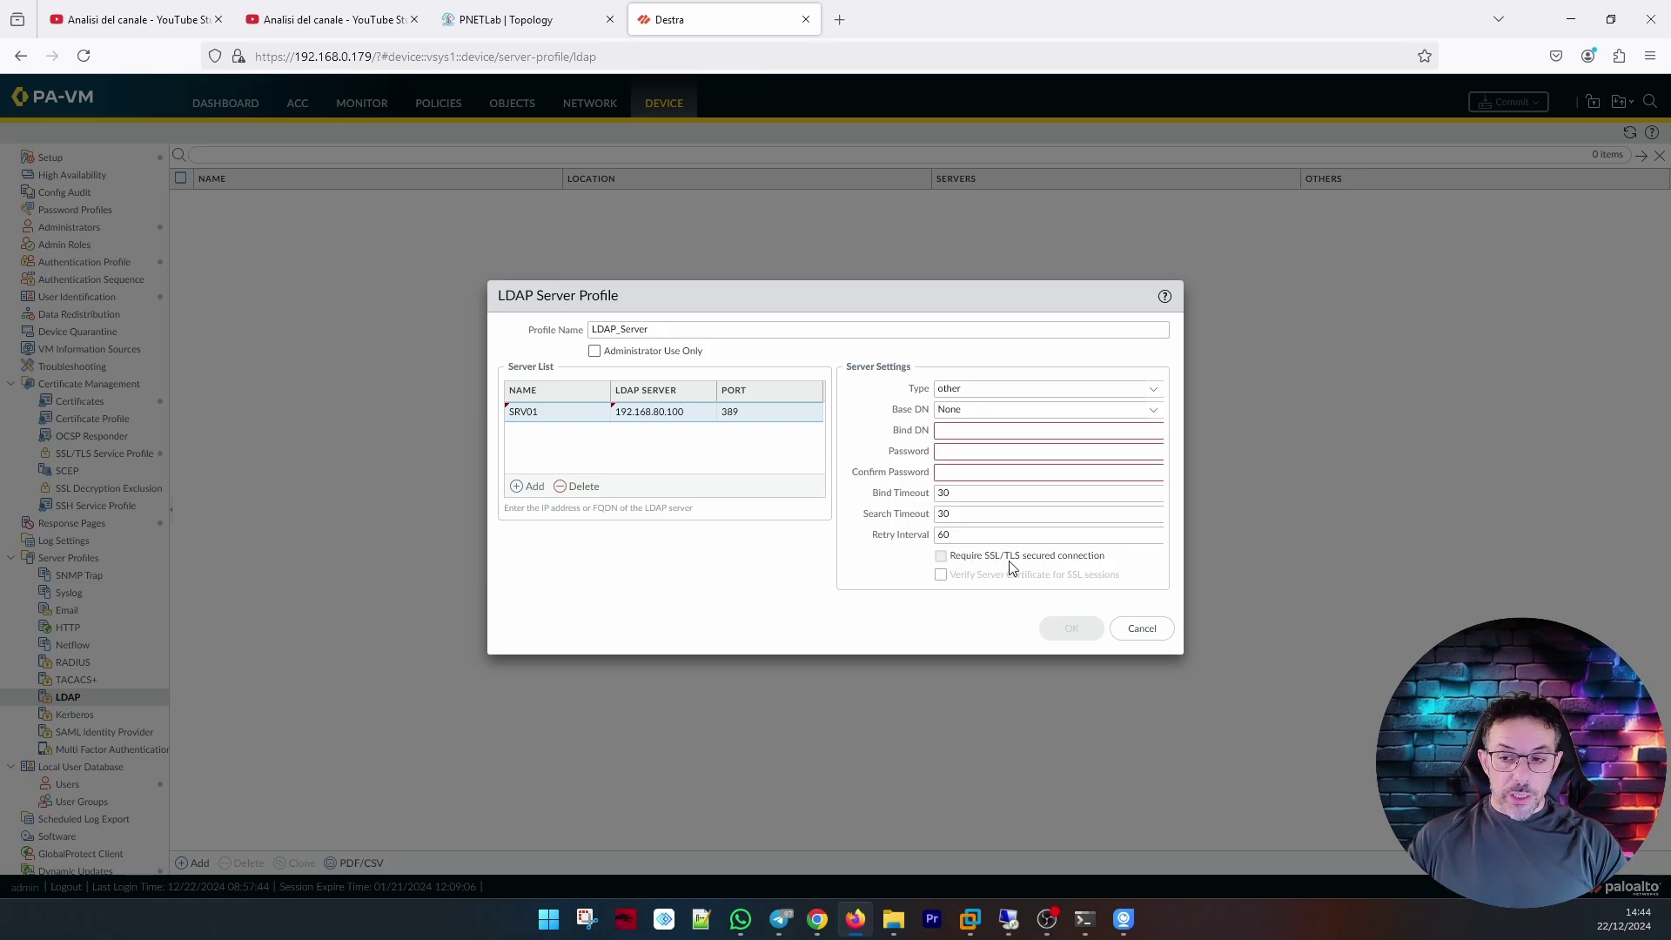
Set the profile type to active-directory and enter the service account's bind DN and password.
left_click(1155, 393)
left_click(1047, 413)
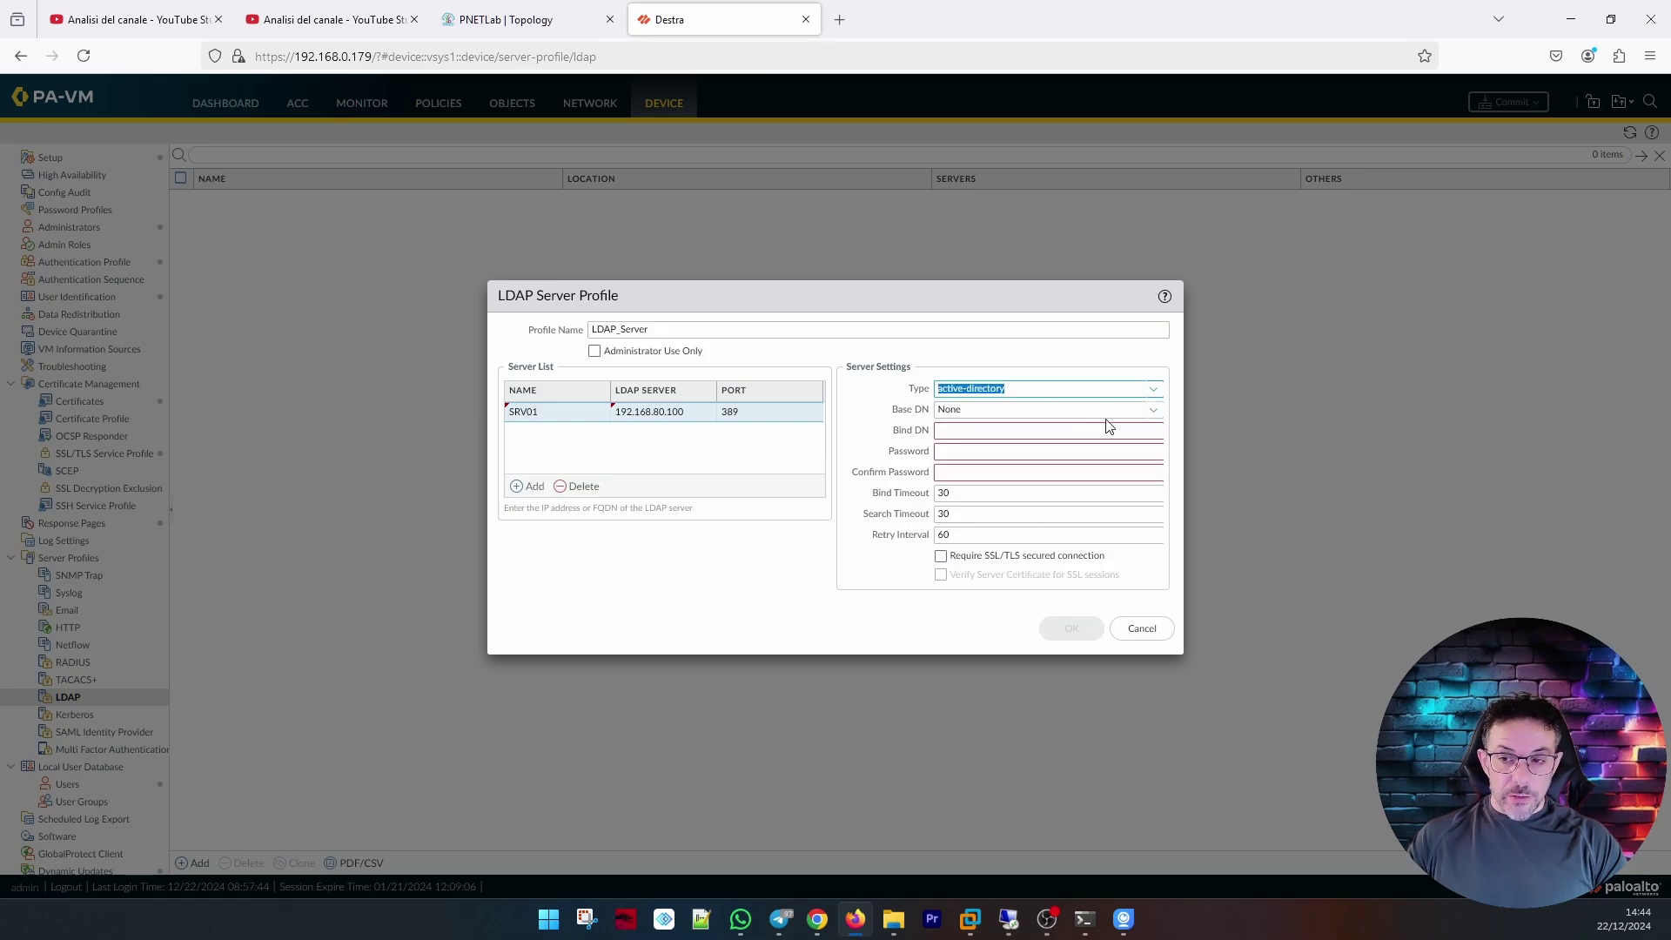
left_click(982, 432)
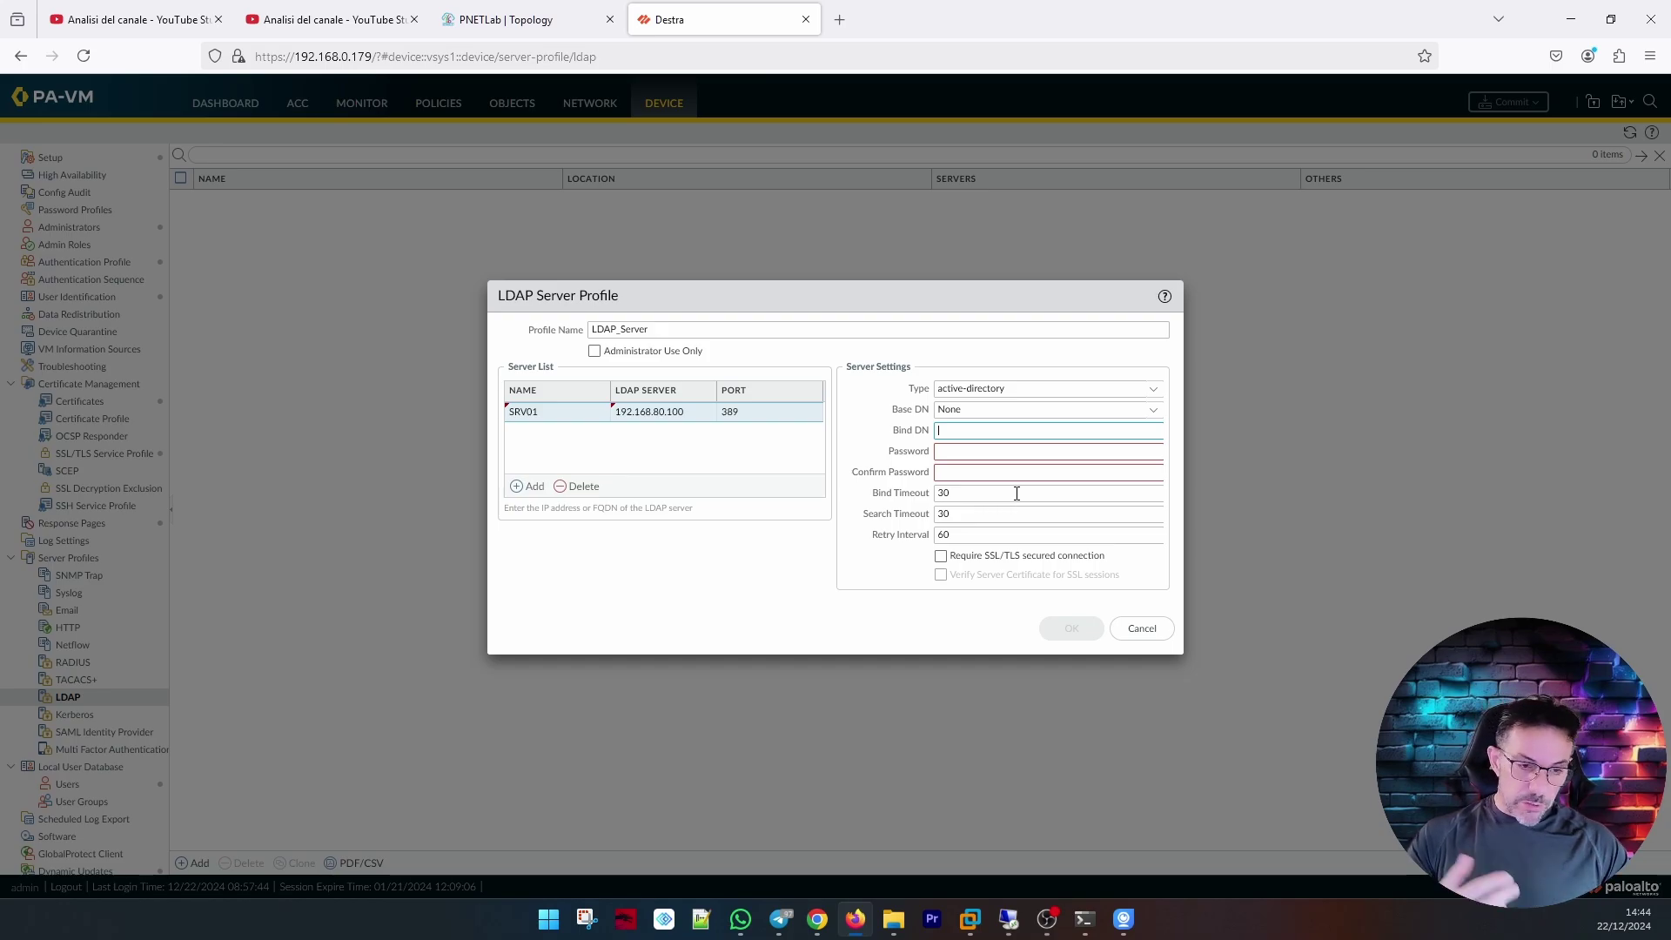
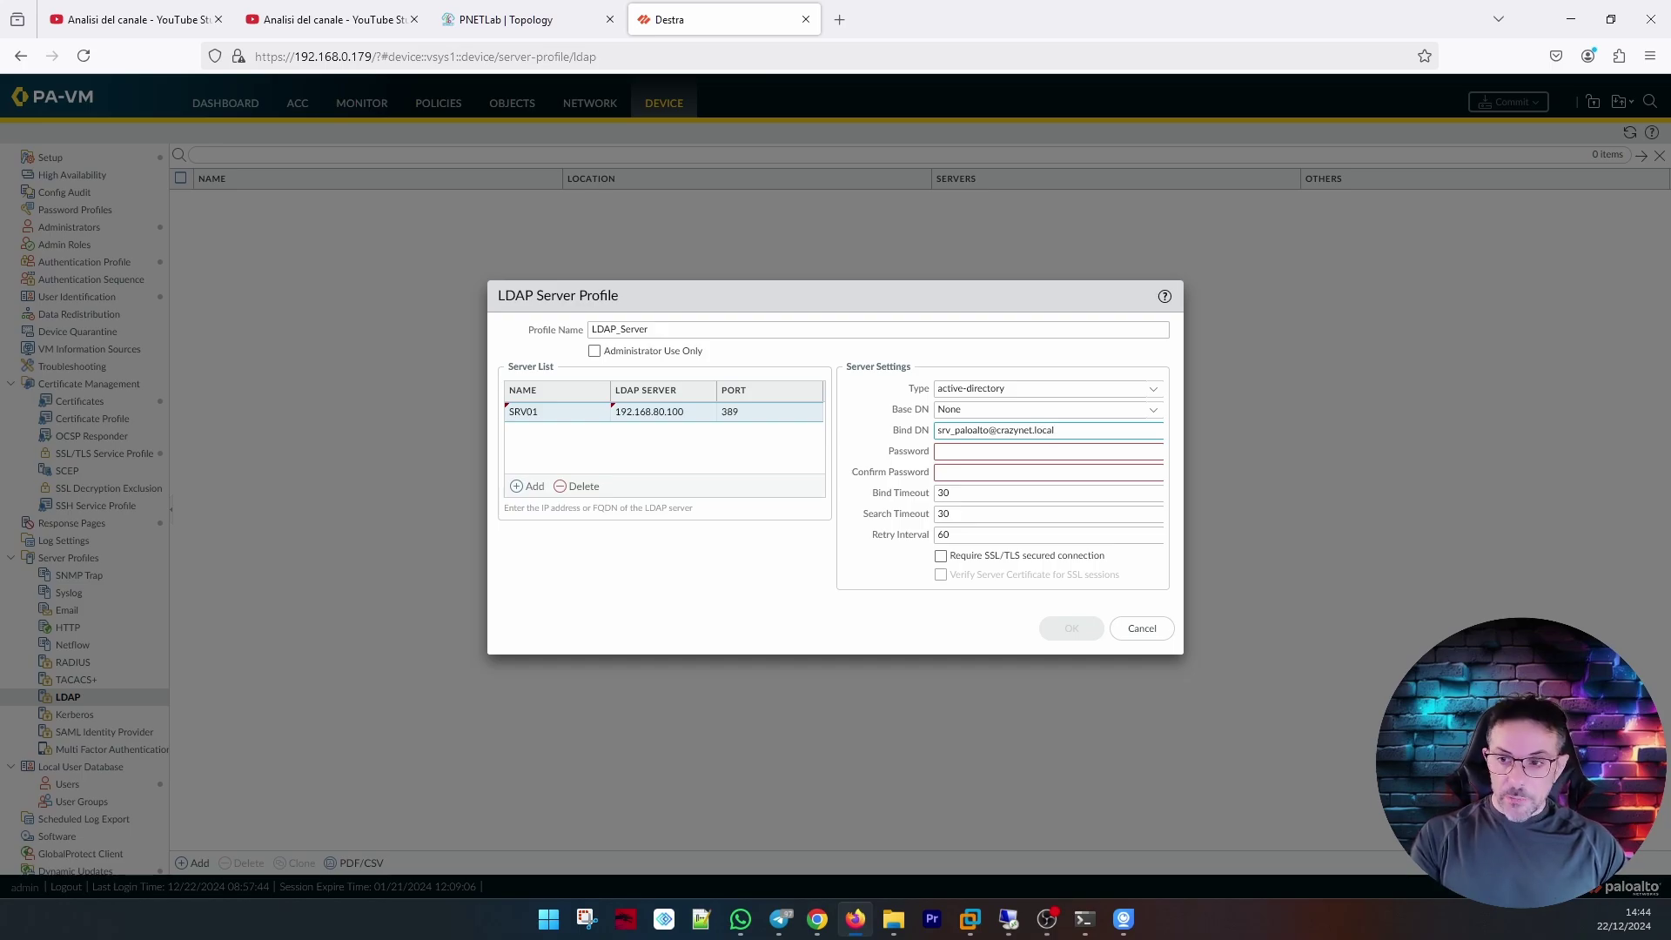
key("Tab")
type("*******")
key("Tab")
type("*********")
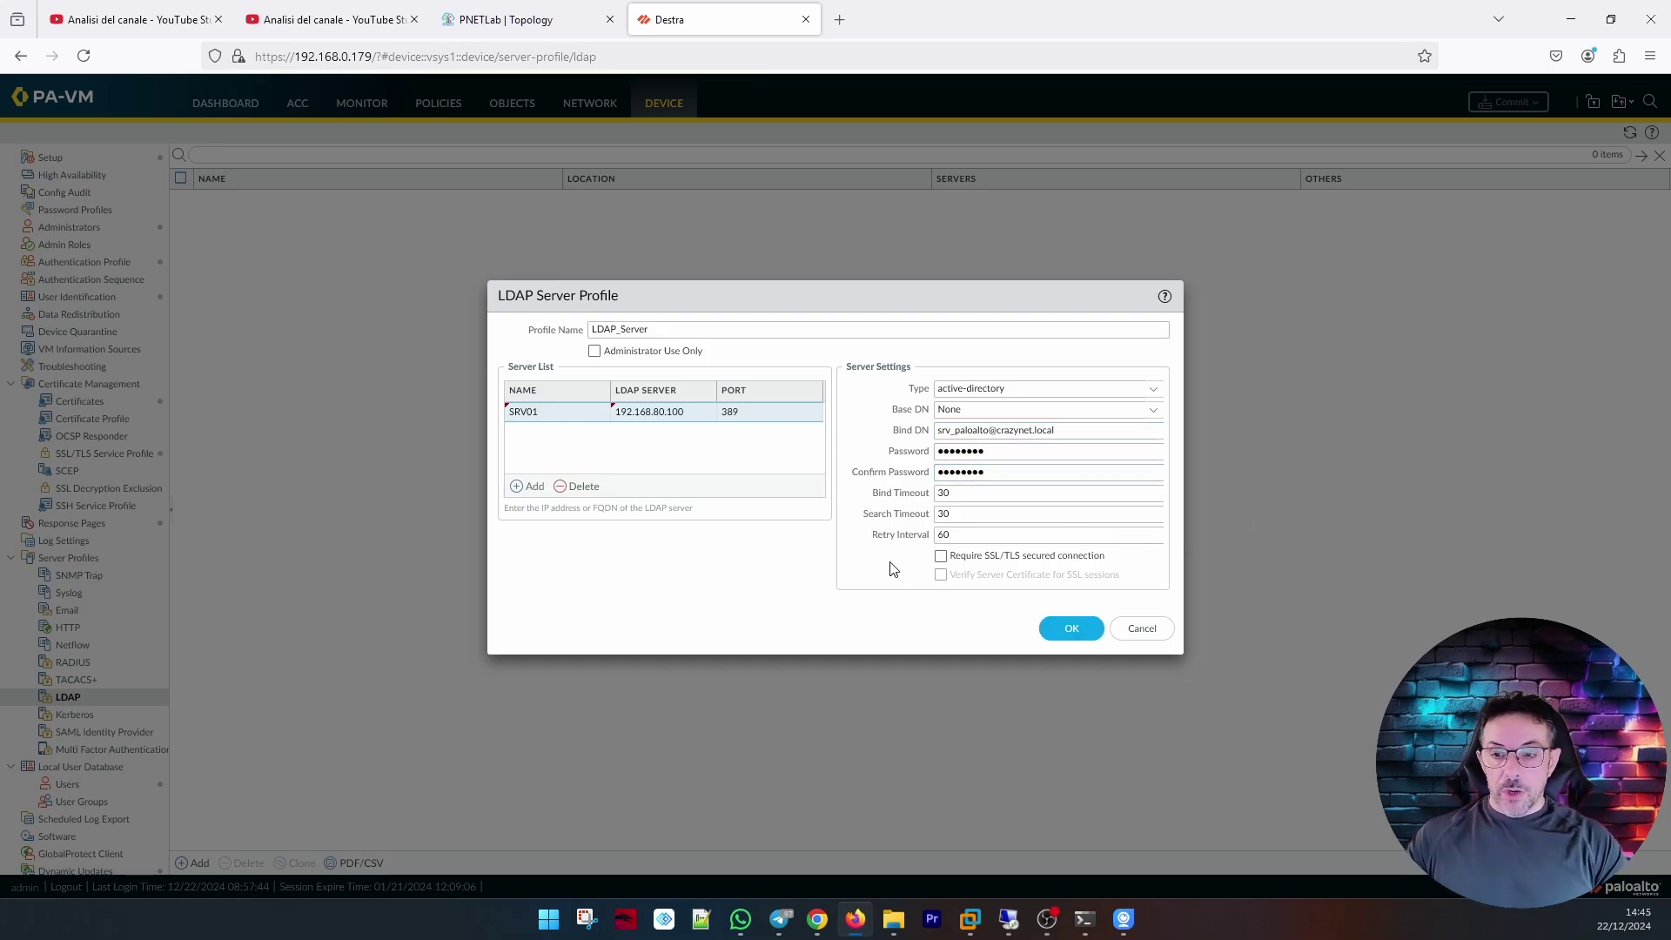
Choose base DN DC=crazynet,DC=local and save the LDAP_Server profile.
left_click(1152, 415)
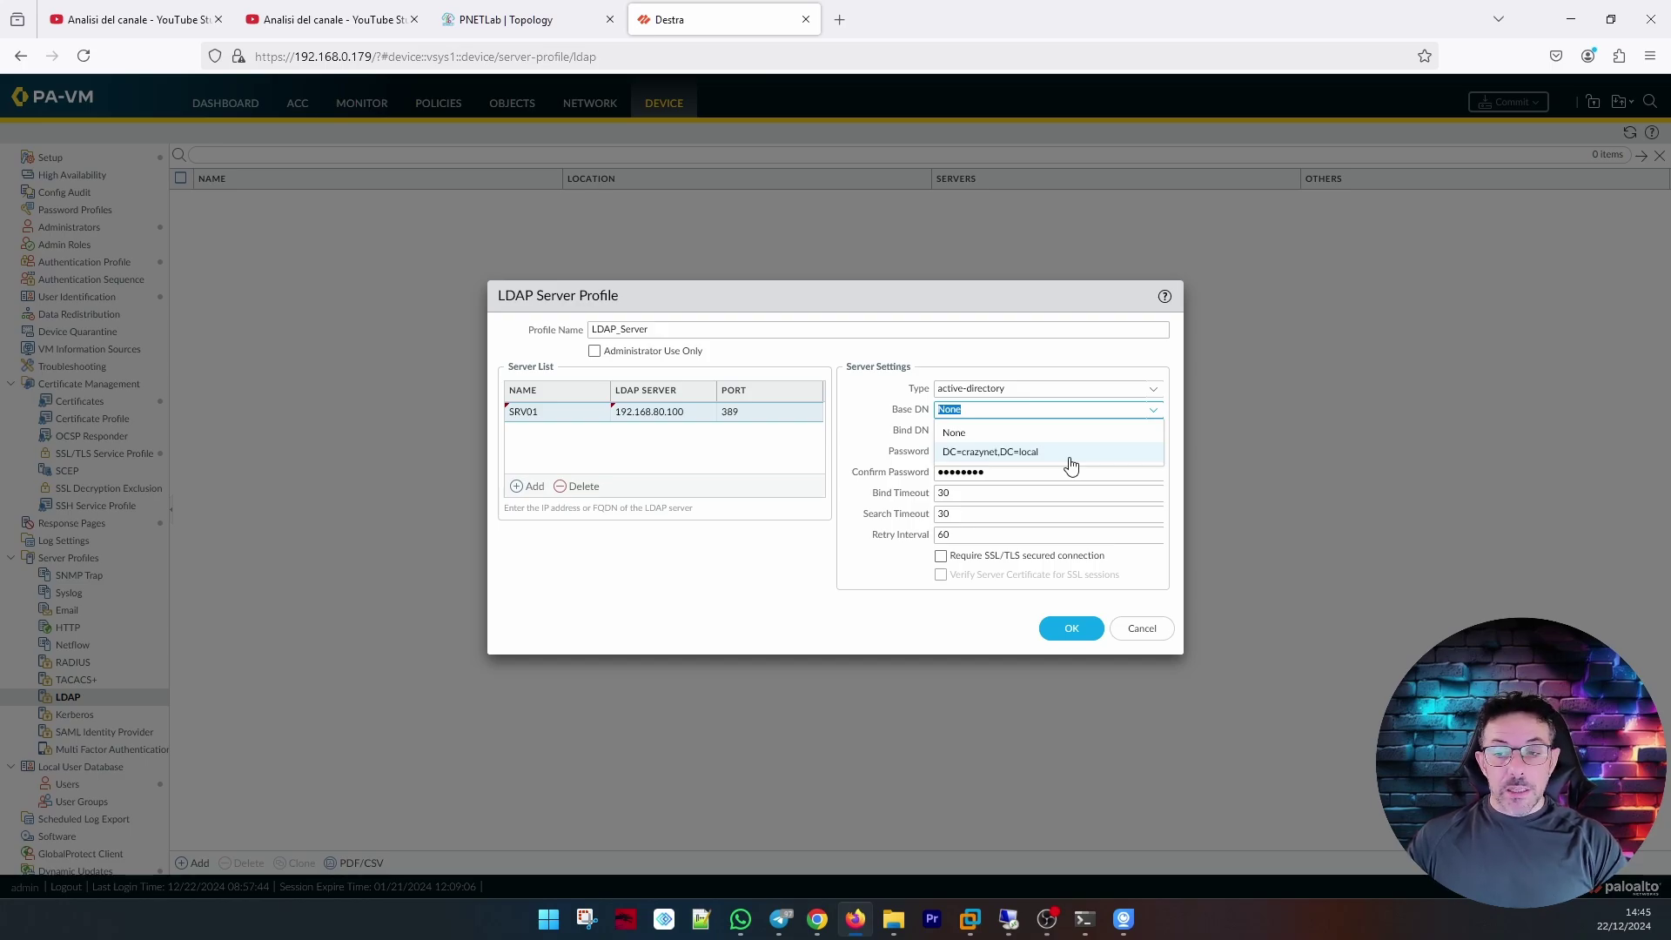
left_click(1070, 455)
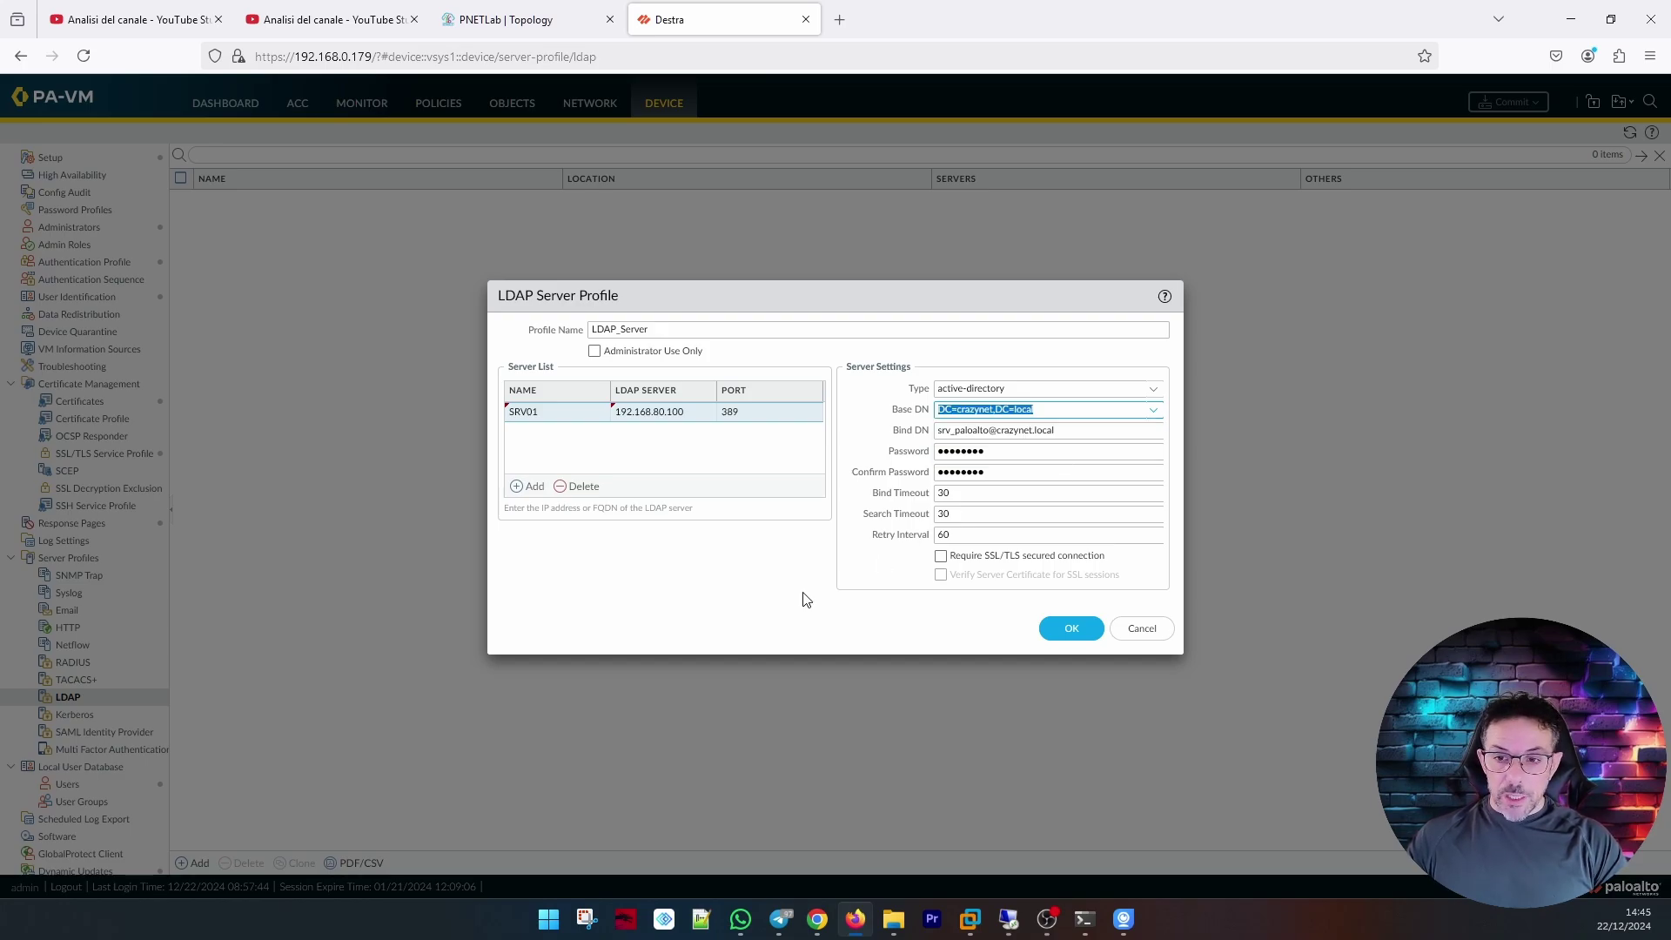
left_click(1072, 633)
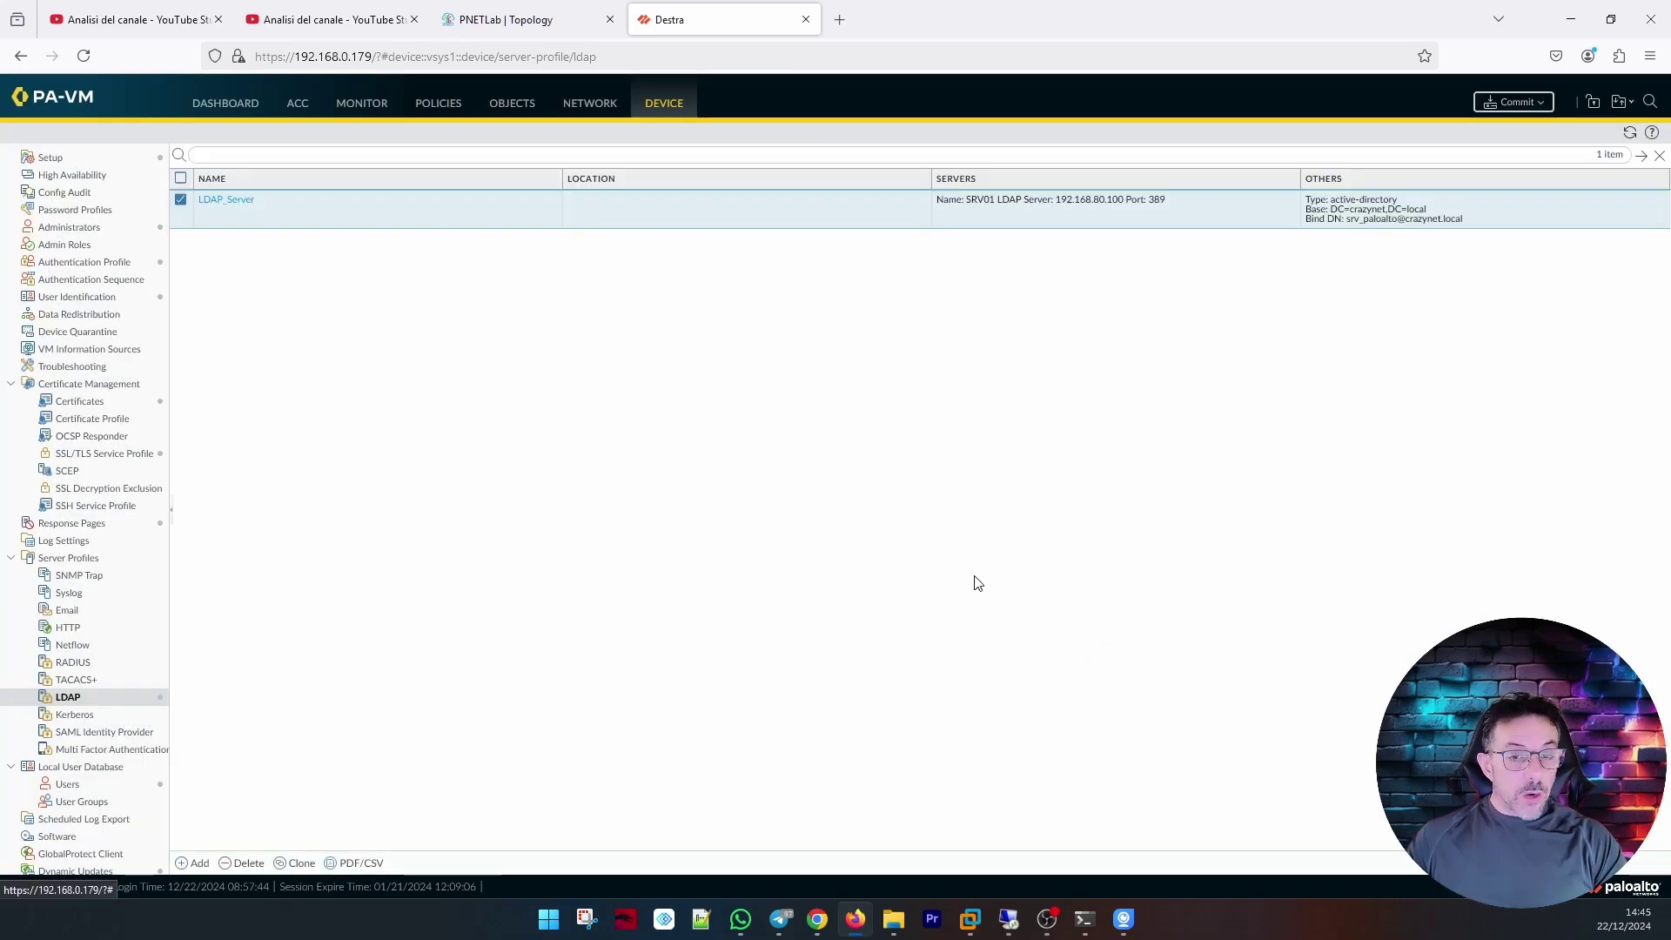
left_click(82, 300)
Add a group mapping named 'Ldap SRV01' that uses the LDAP_Server profile.
left_click(209, 863)
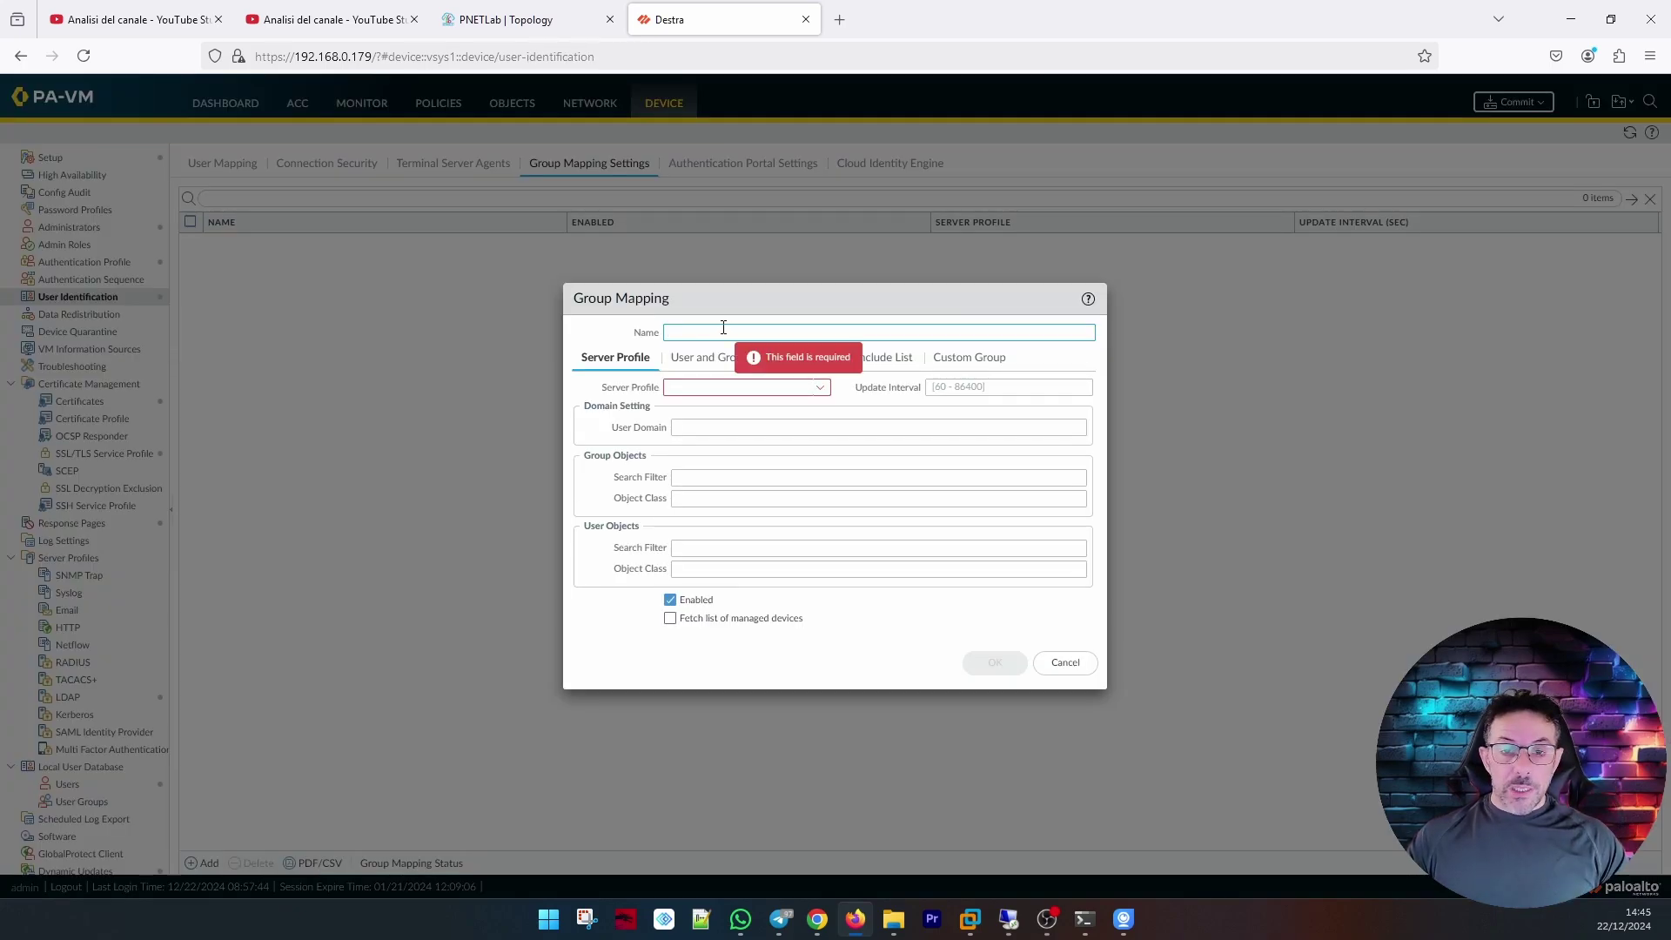
type("L")
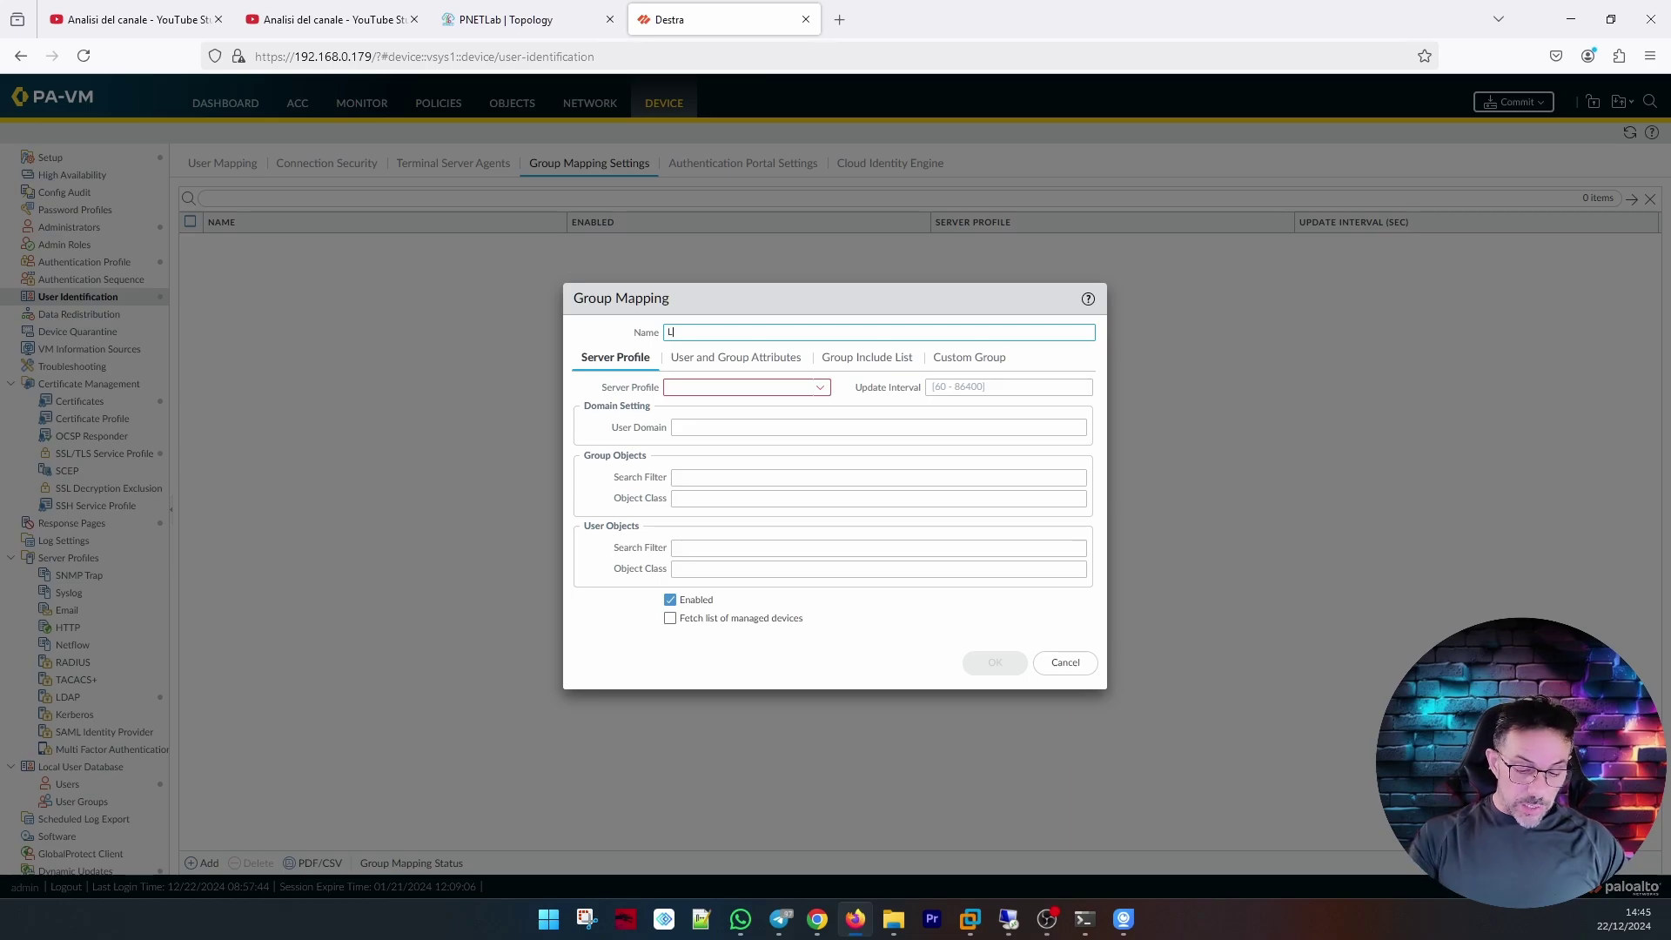
type("dap SRV01")
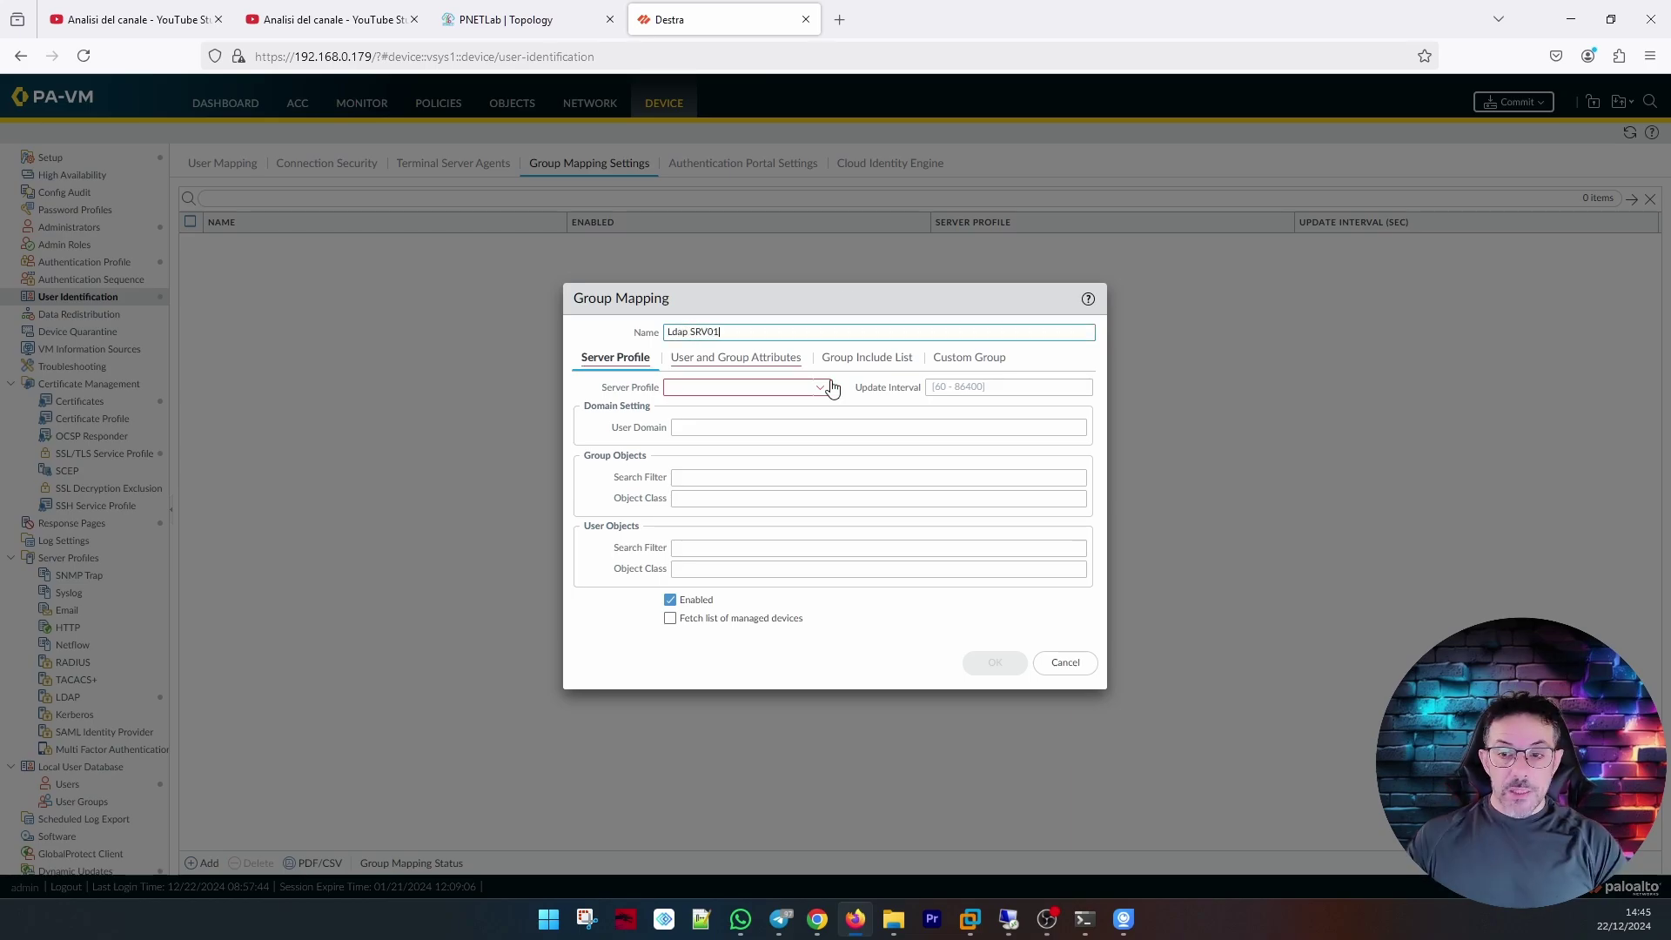
left_click(825, 387)
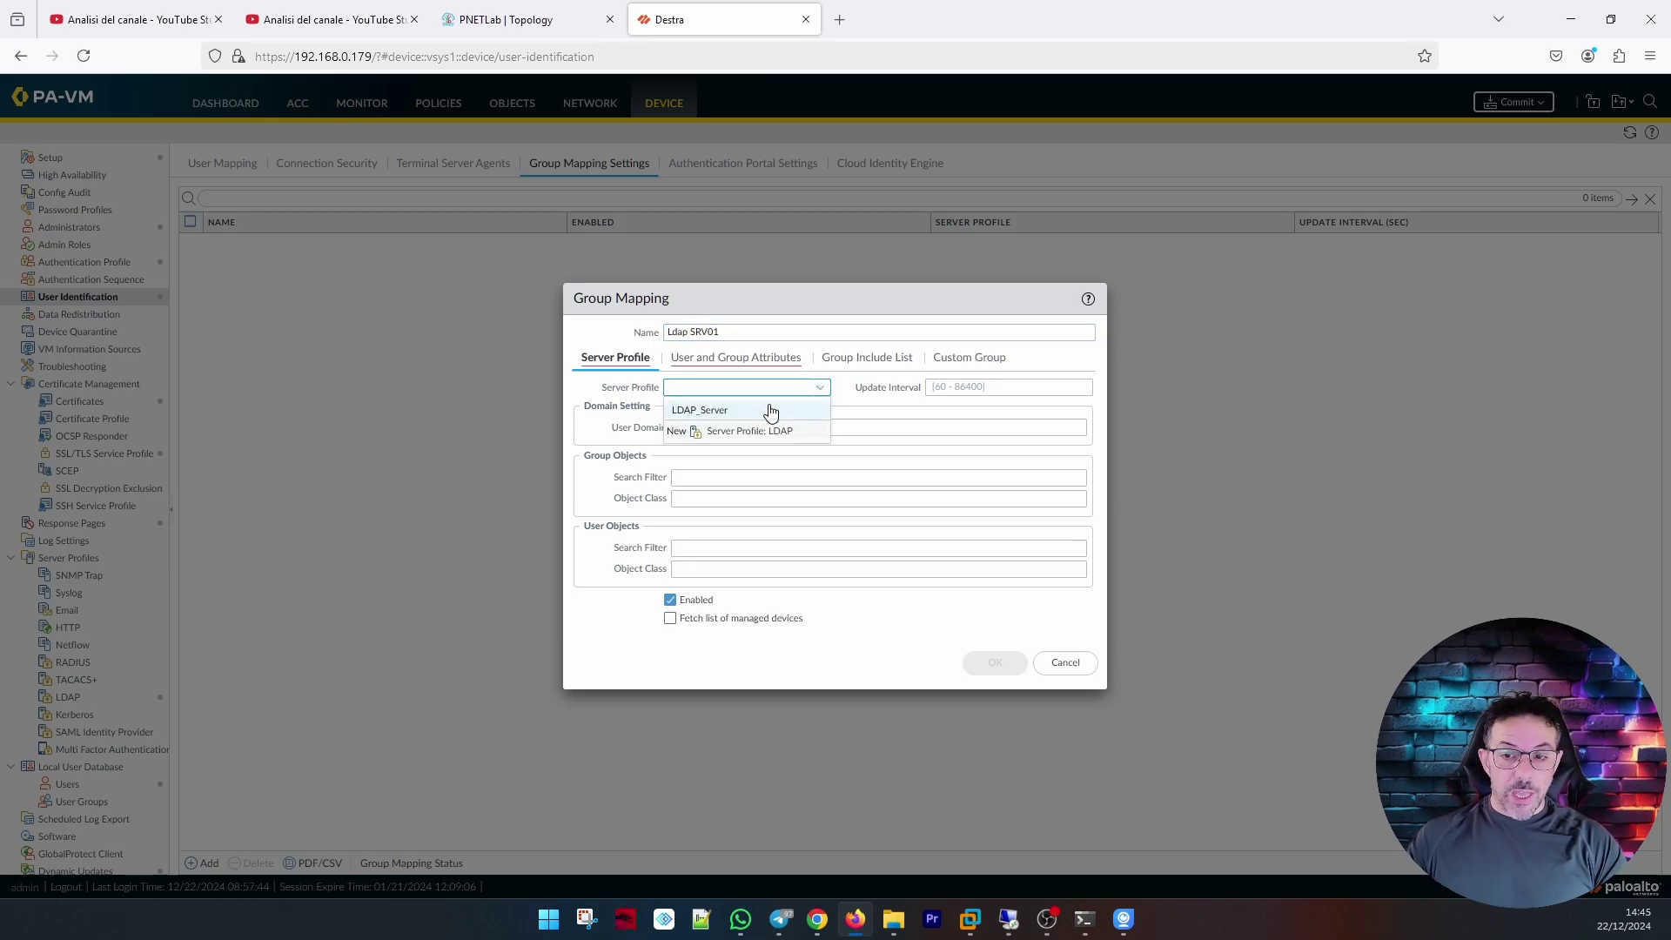
left_click(766, 411)
left_click(758, 426)
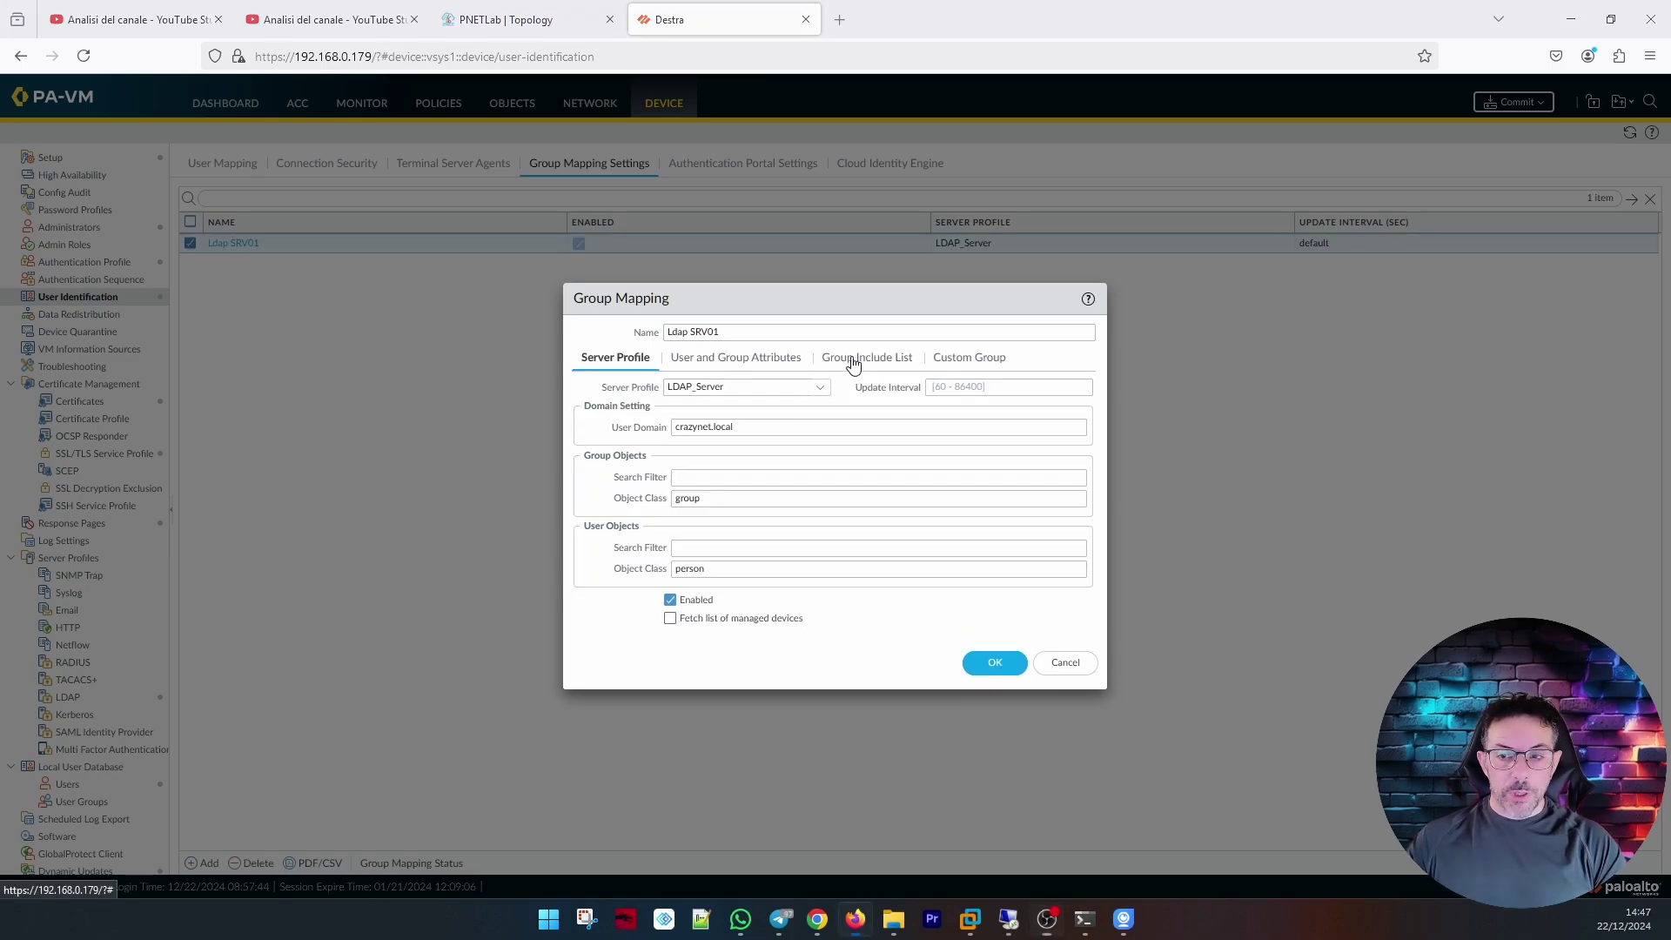
Browse the crazynet.local directory tree and include the 2fa users group in the group mapping.
left_click(853, 359)
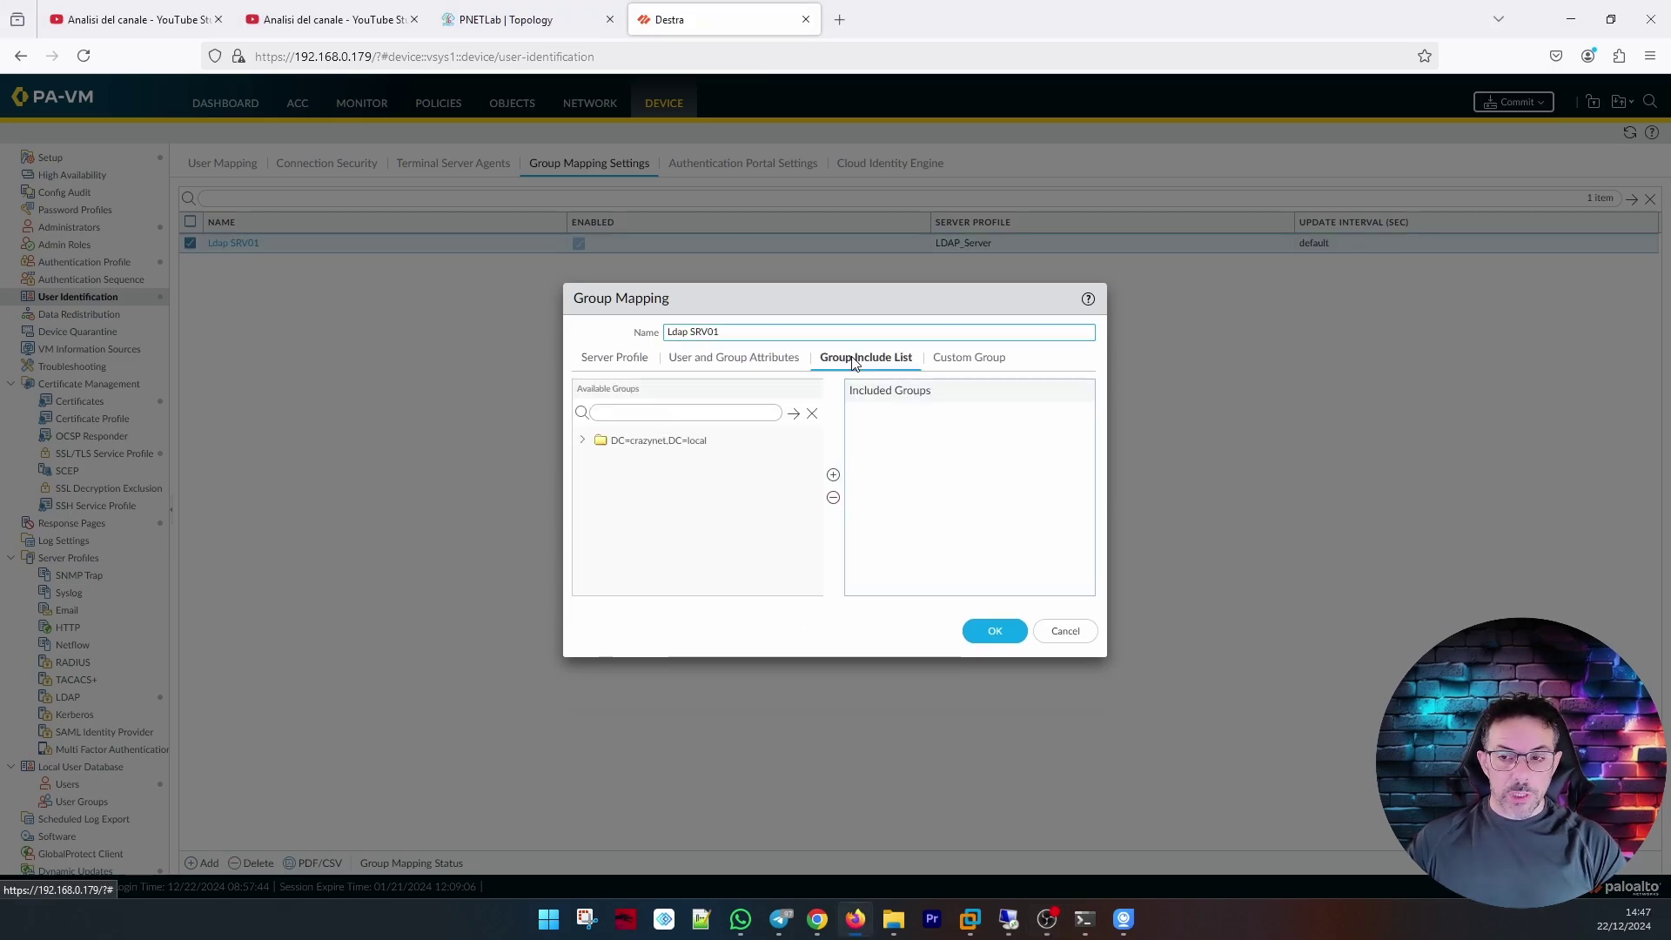
left_click(584, 441)
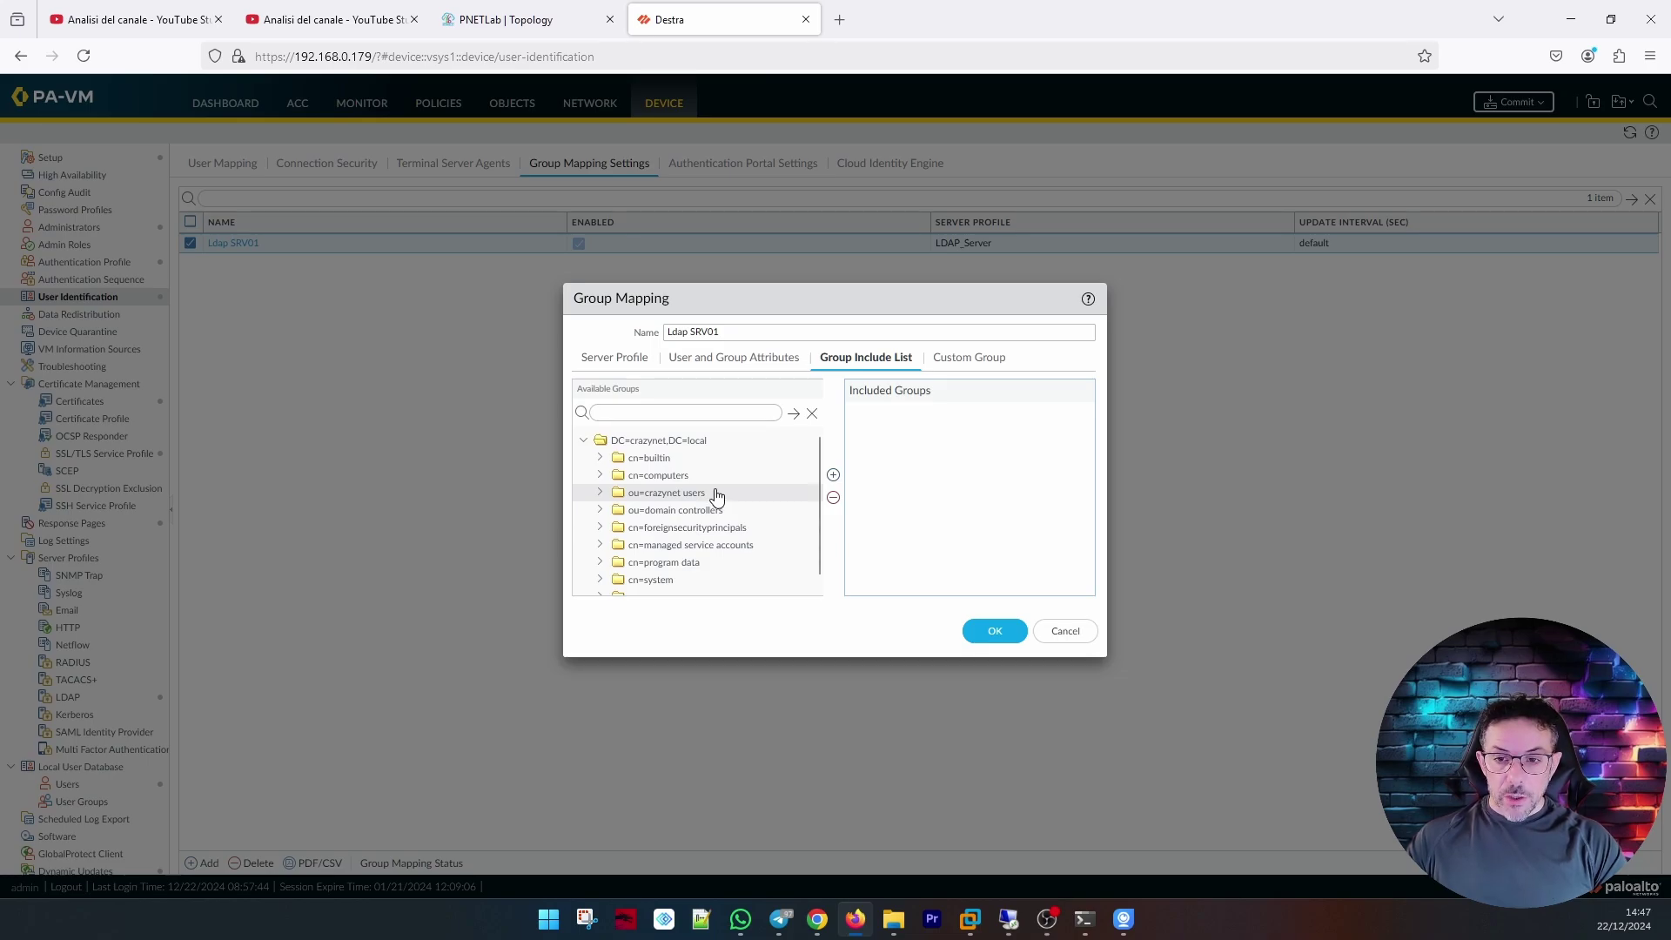
scroll(717, 497, "down", 1)
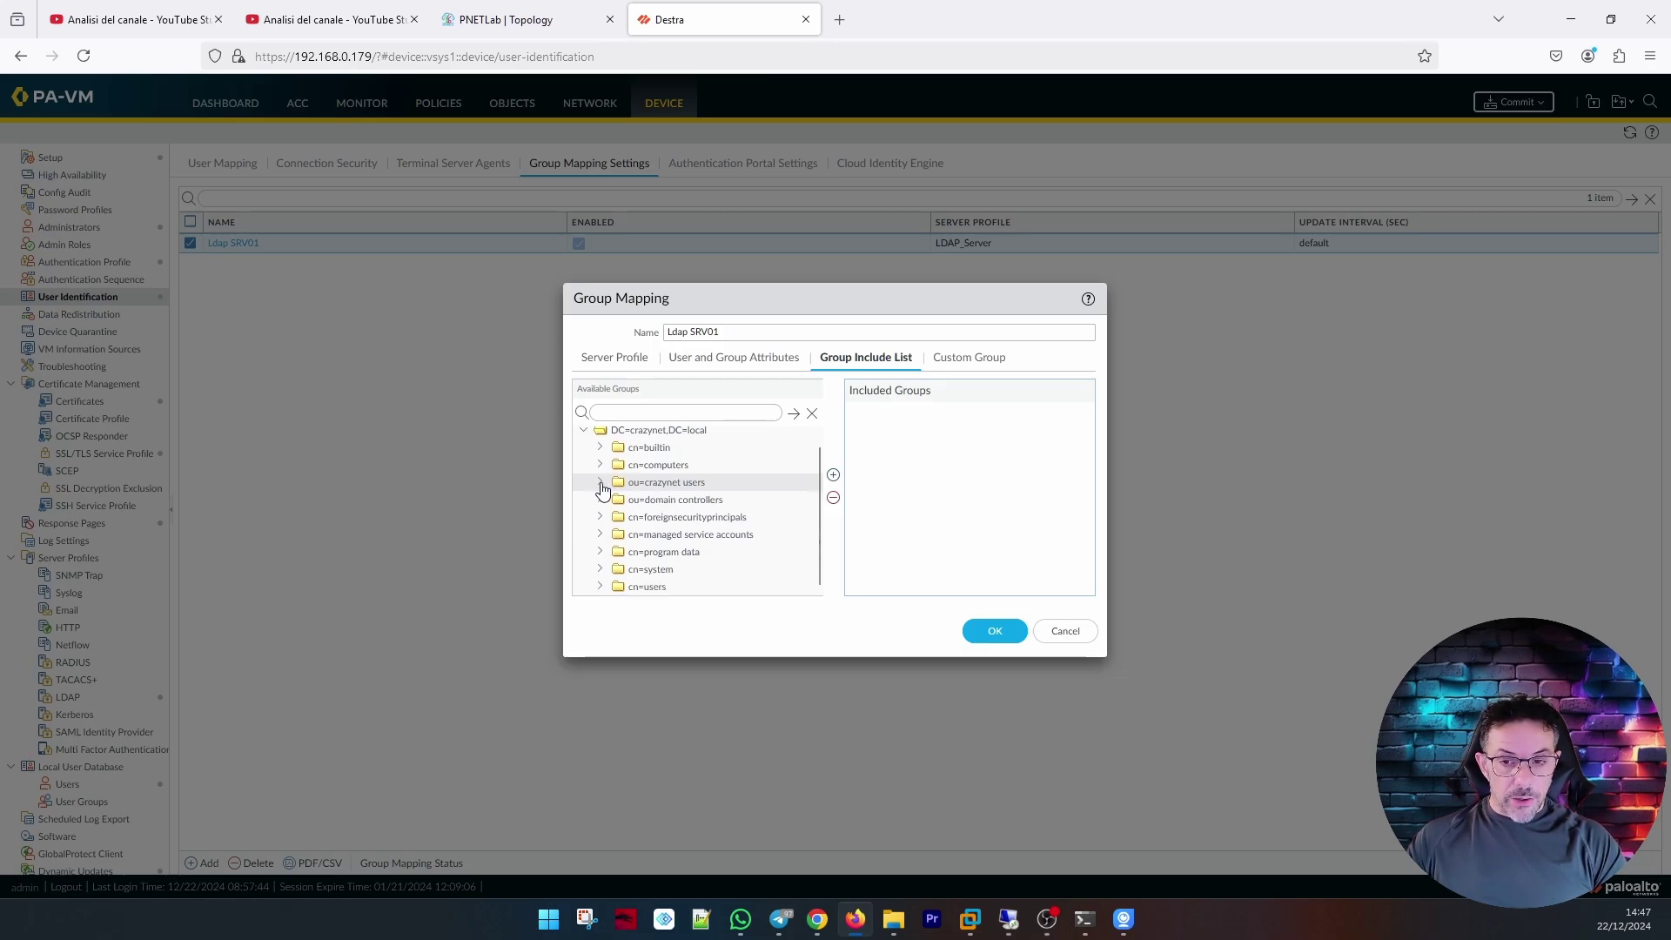
left_click(601, 488)
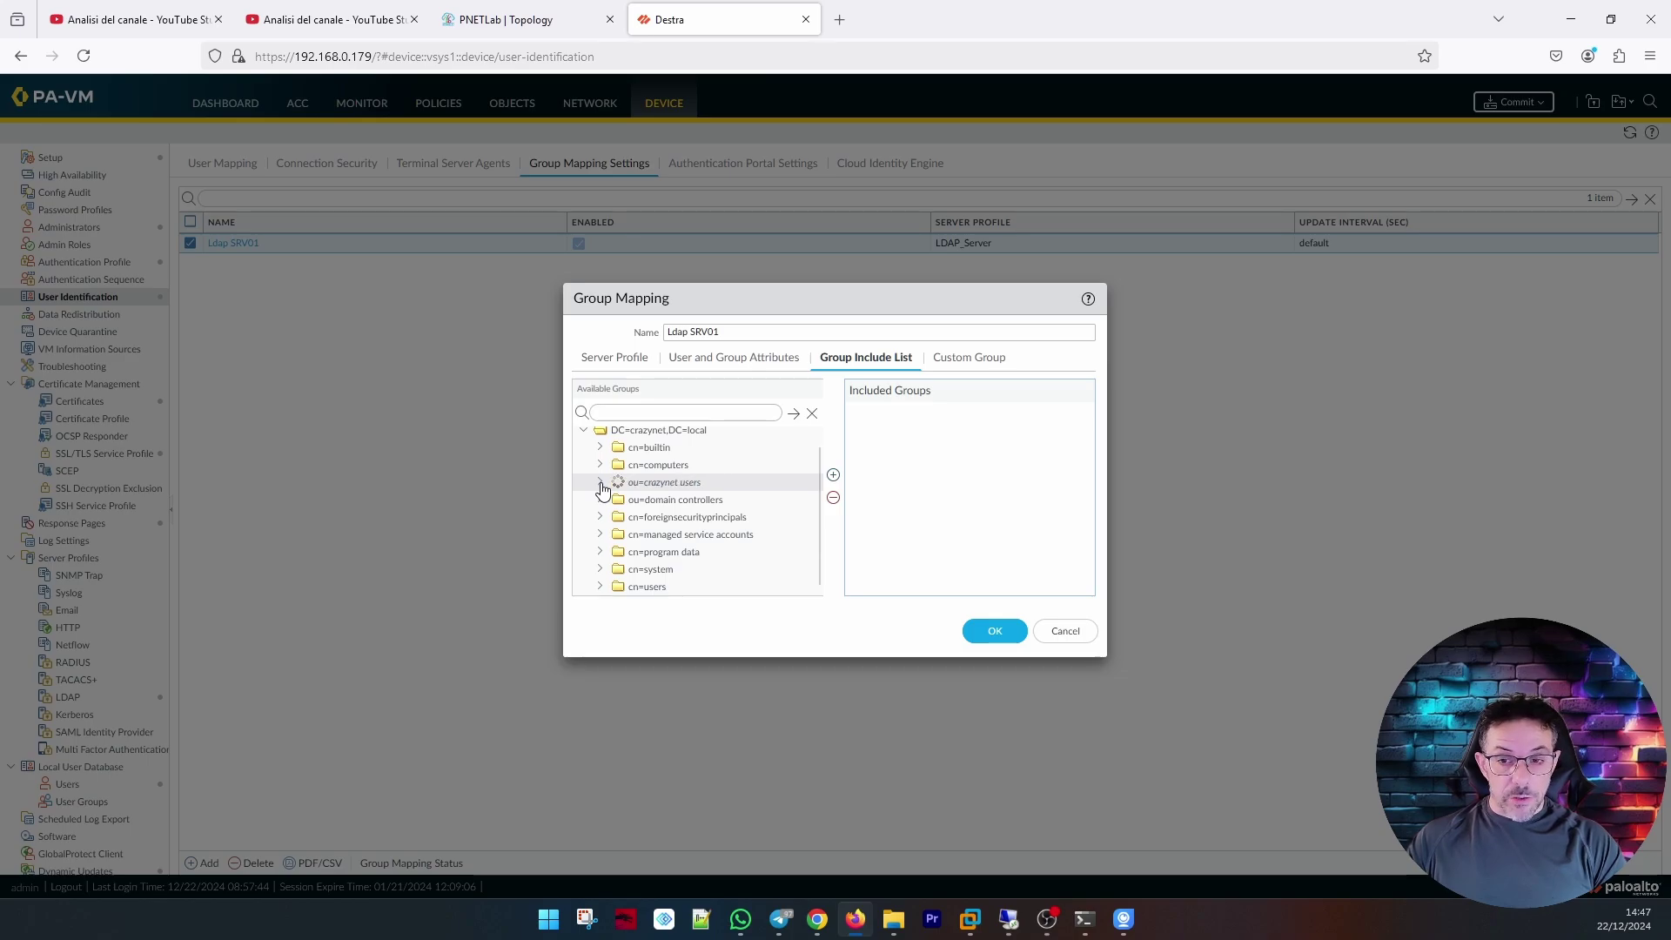
scroll(690, 496, "down", 2)
scroll(696, 526, "up", 2)
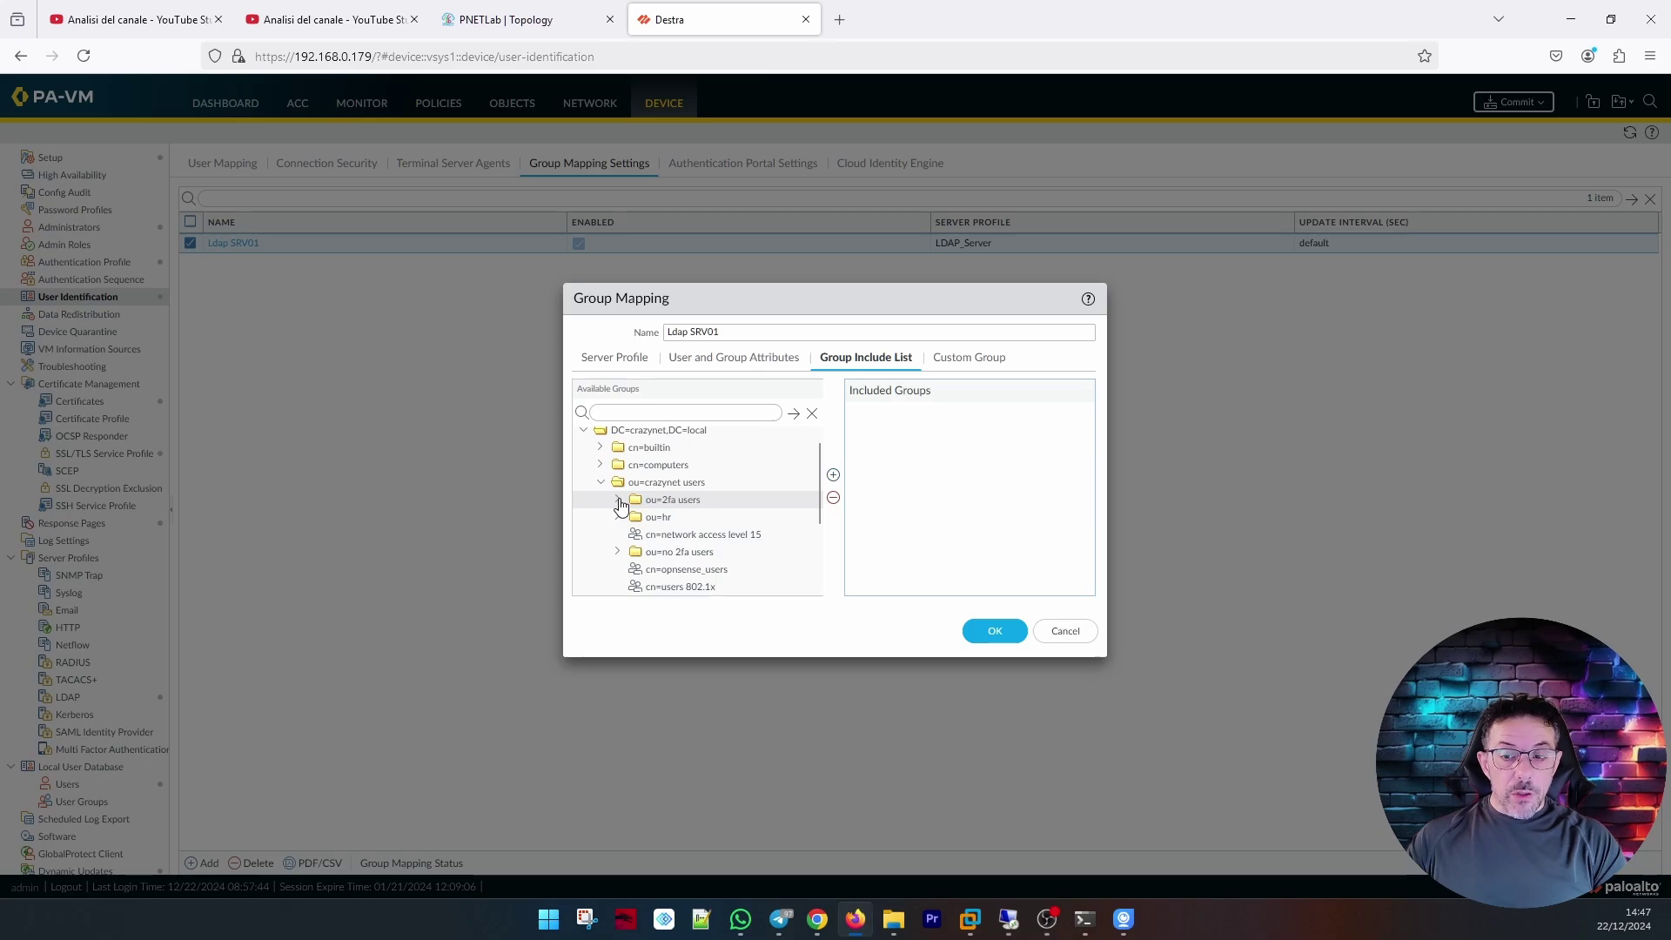
left_click(619, 500)
left_click(687, 517)
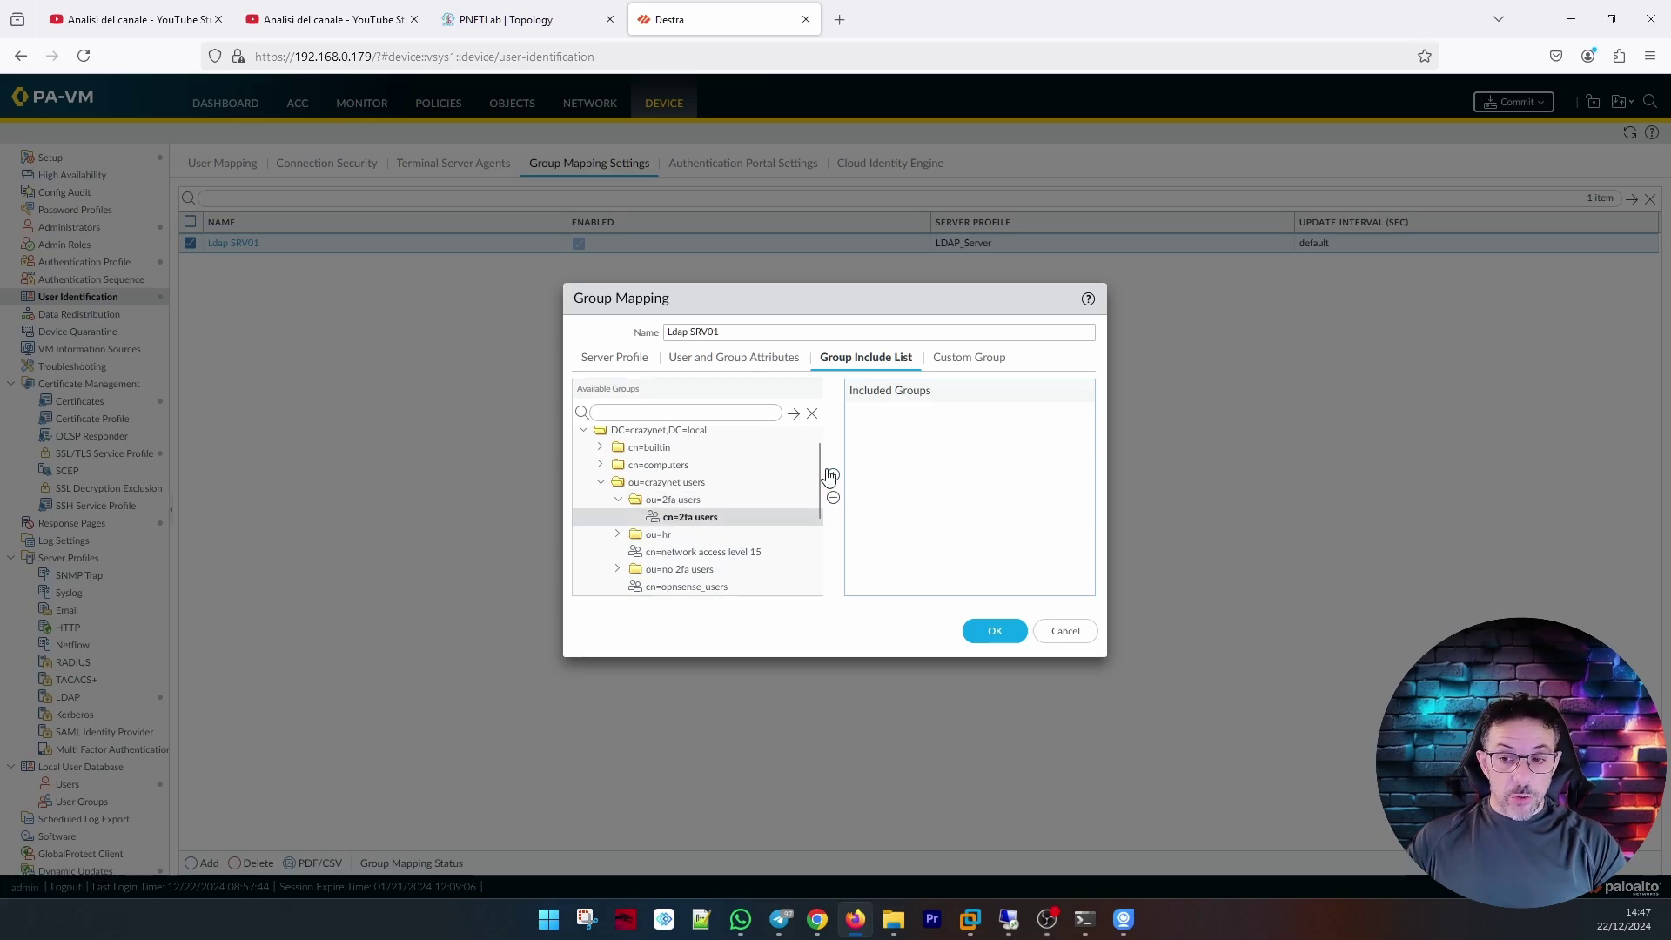
left_click(834, 477)
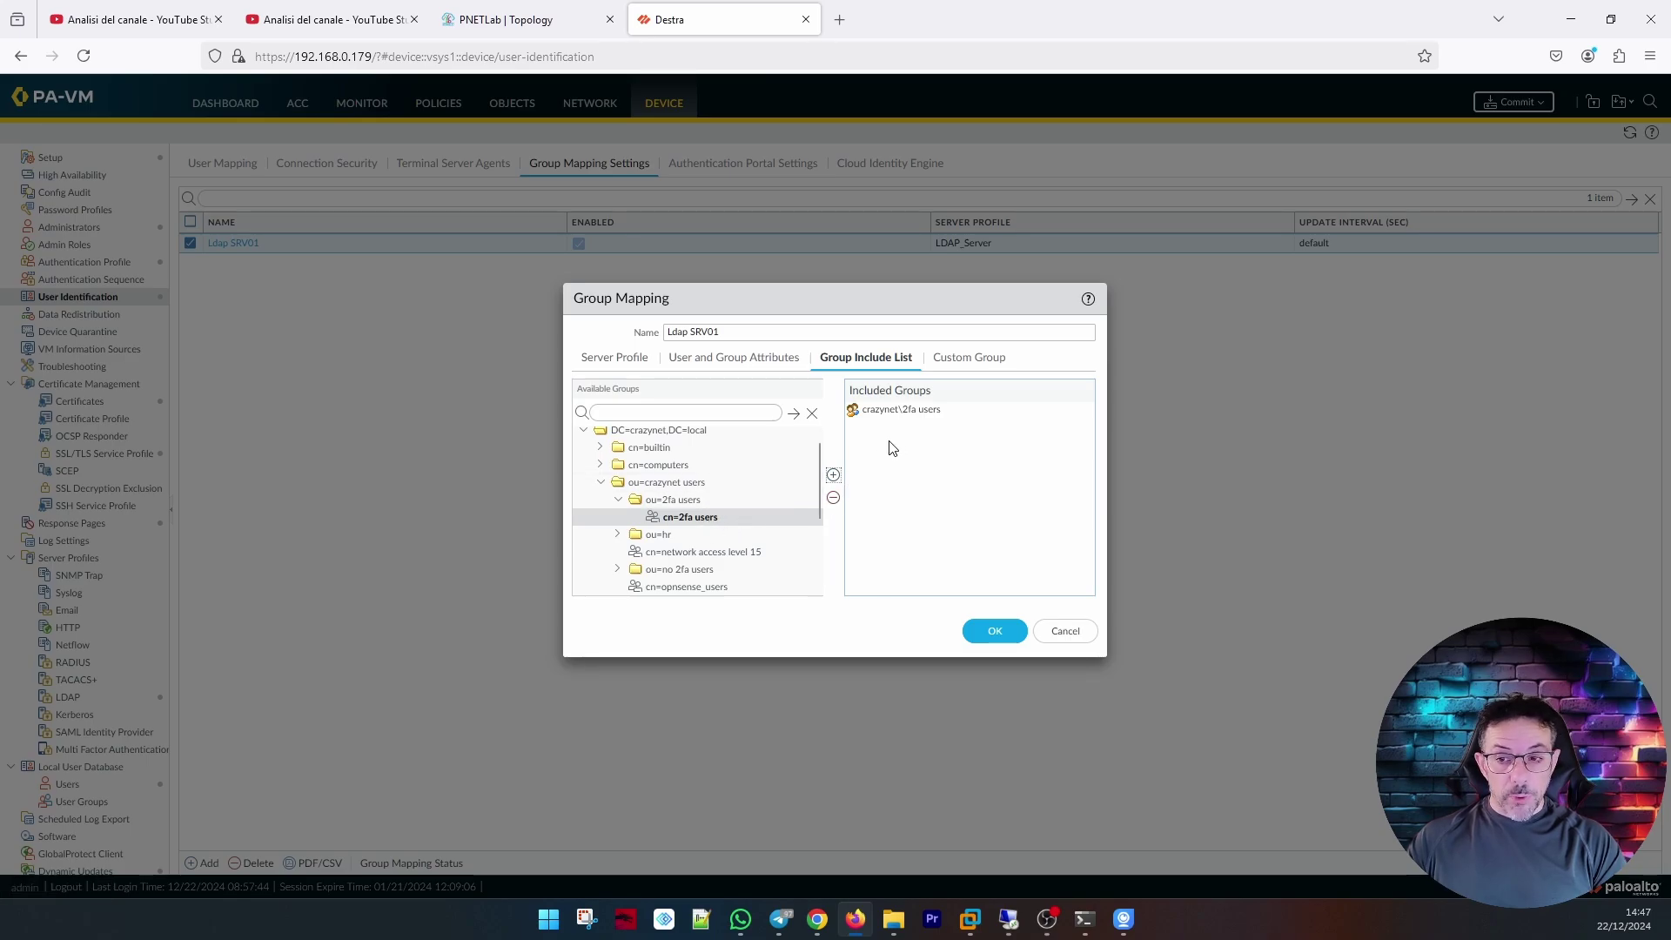
Include the utenti hr and no 2fa usres groups, then save the Ldap SRV01 group mapping.
left_click(936, 448)
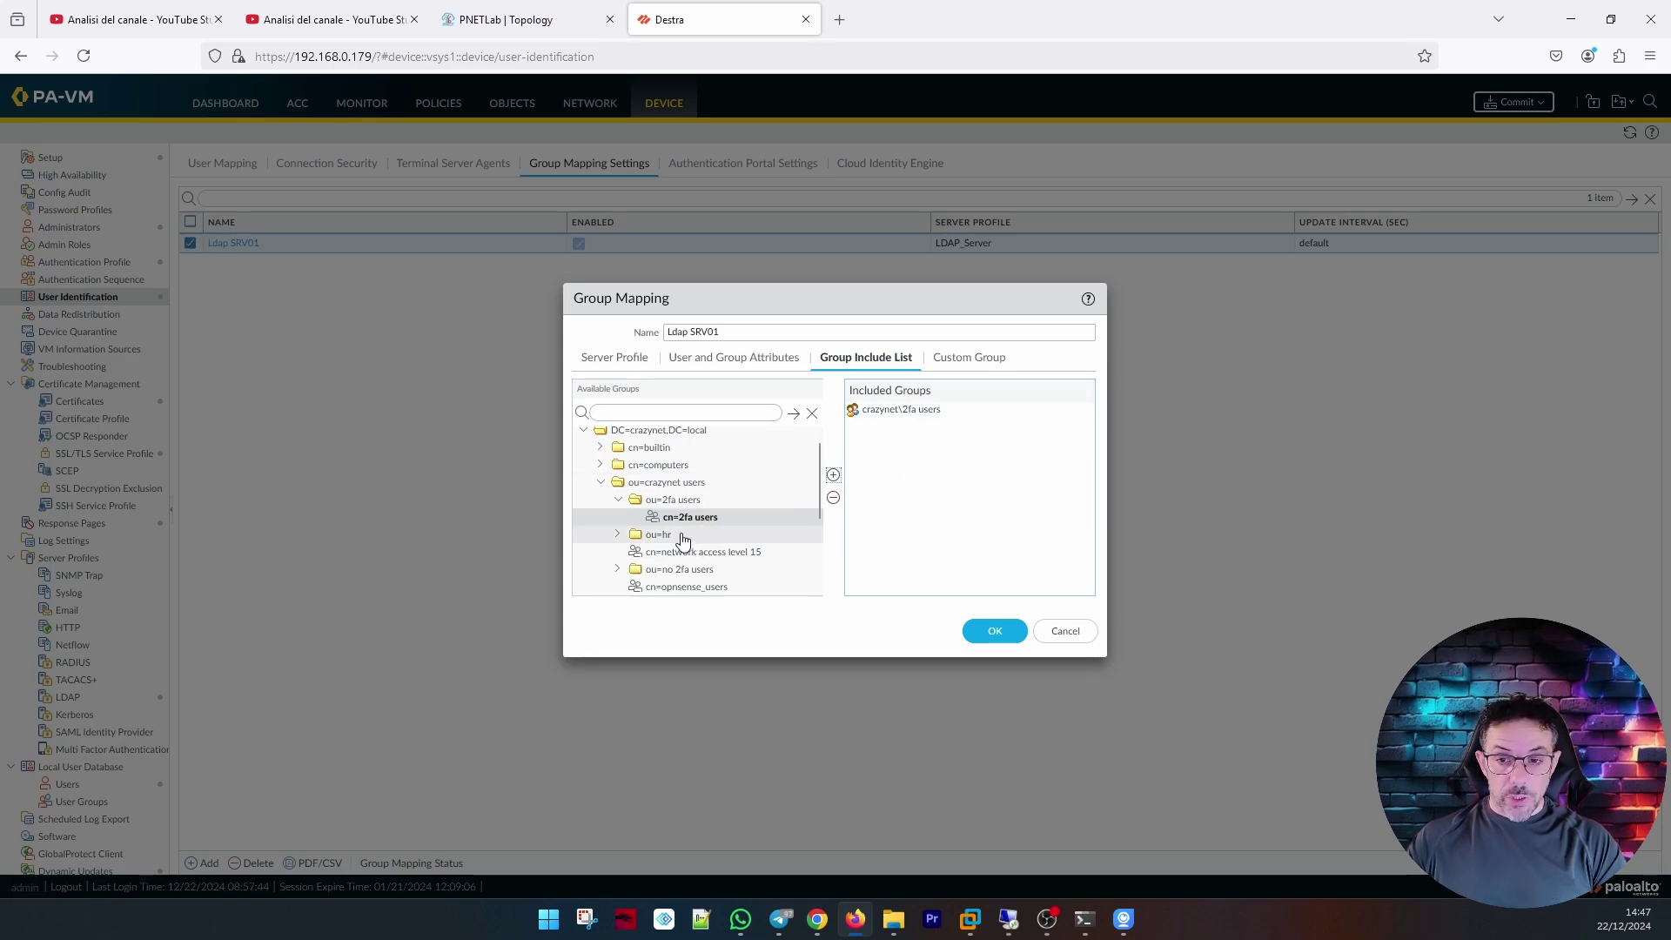
scroll(714, 531, "down", 2)
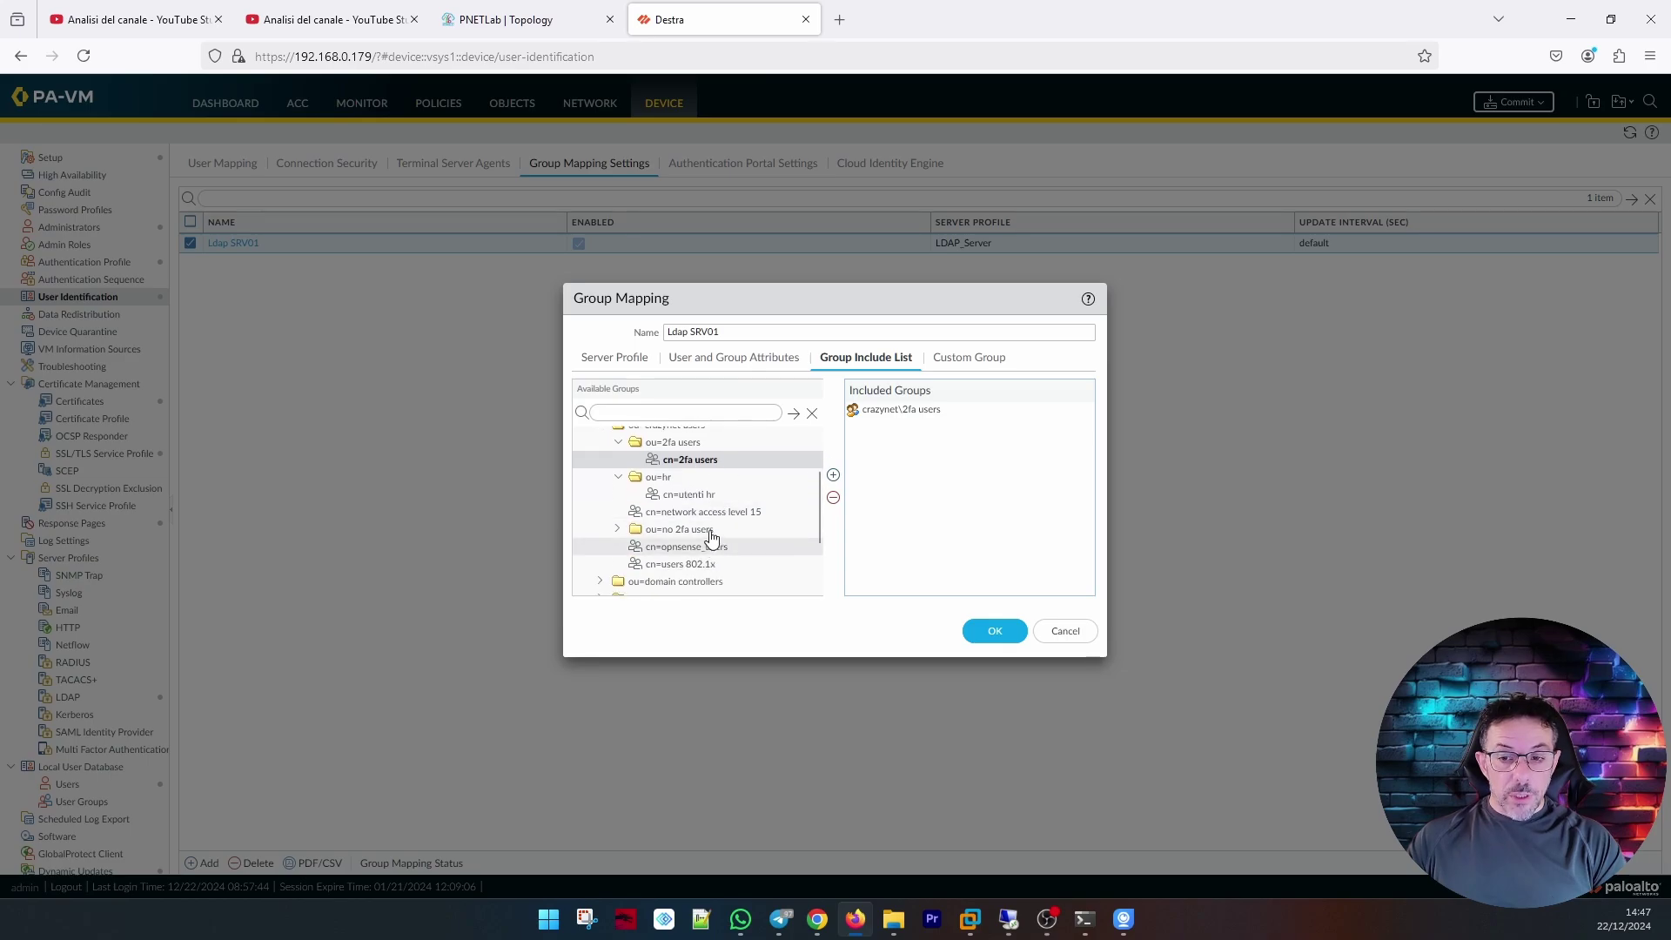
left_click(834, 476)
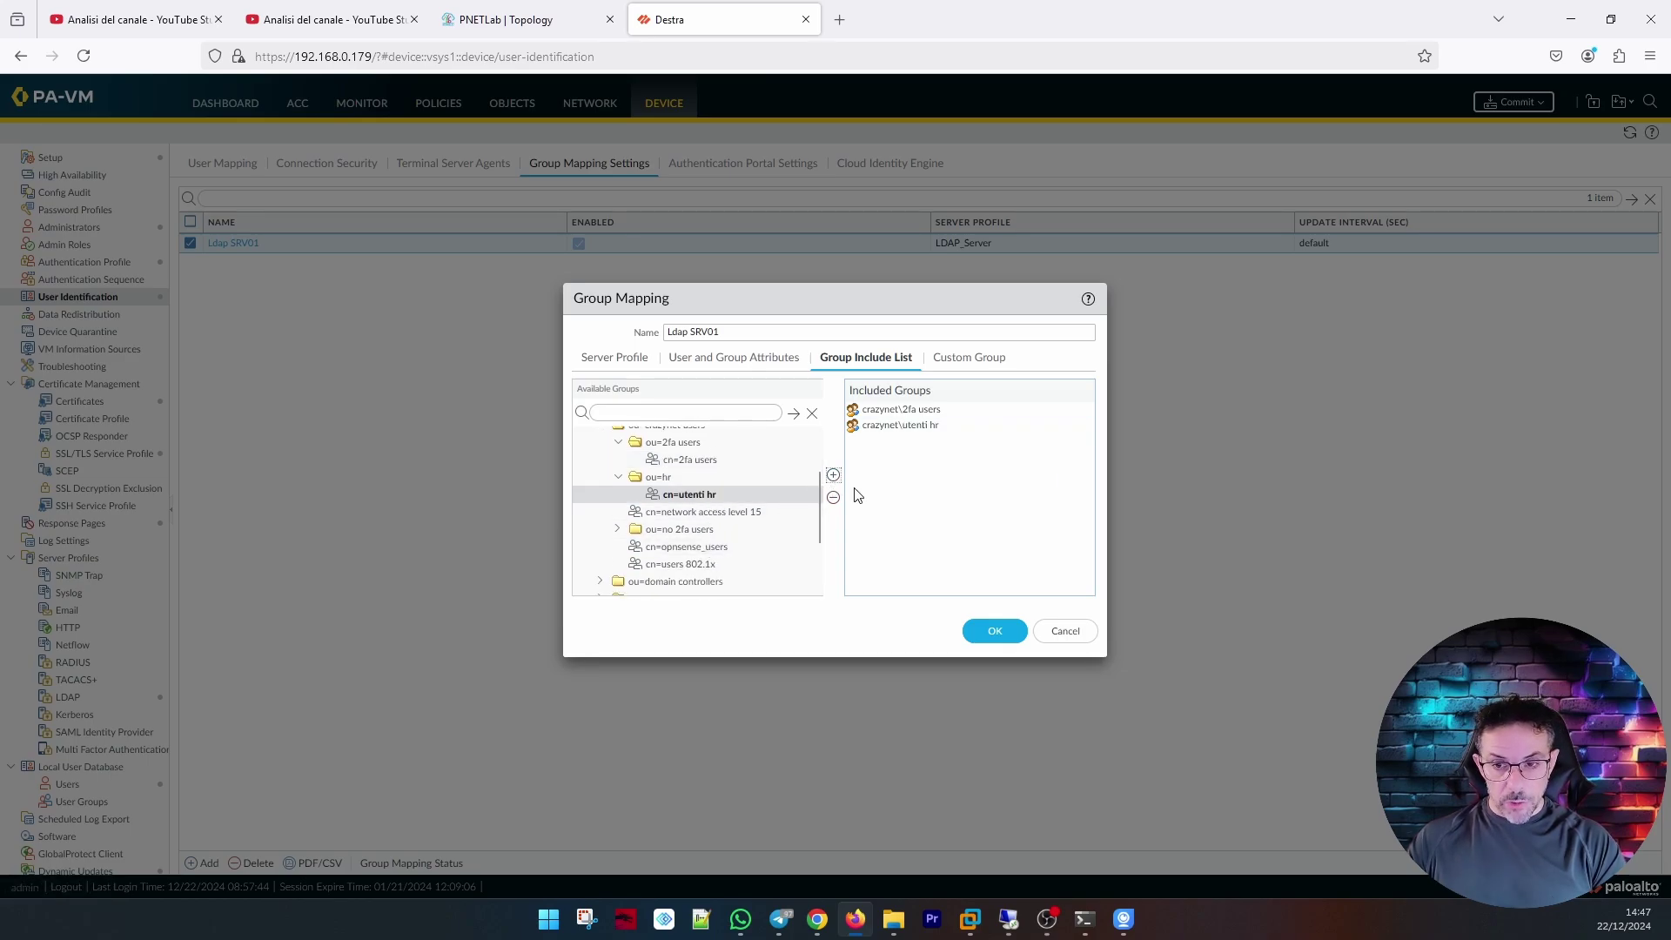
left_click(619, 529)
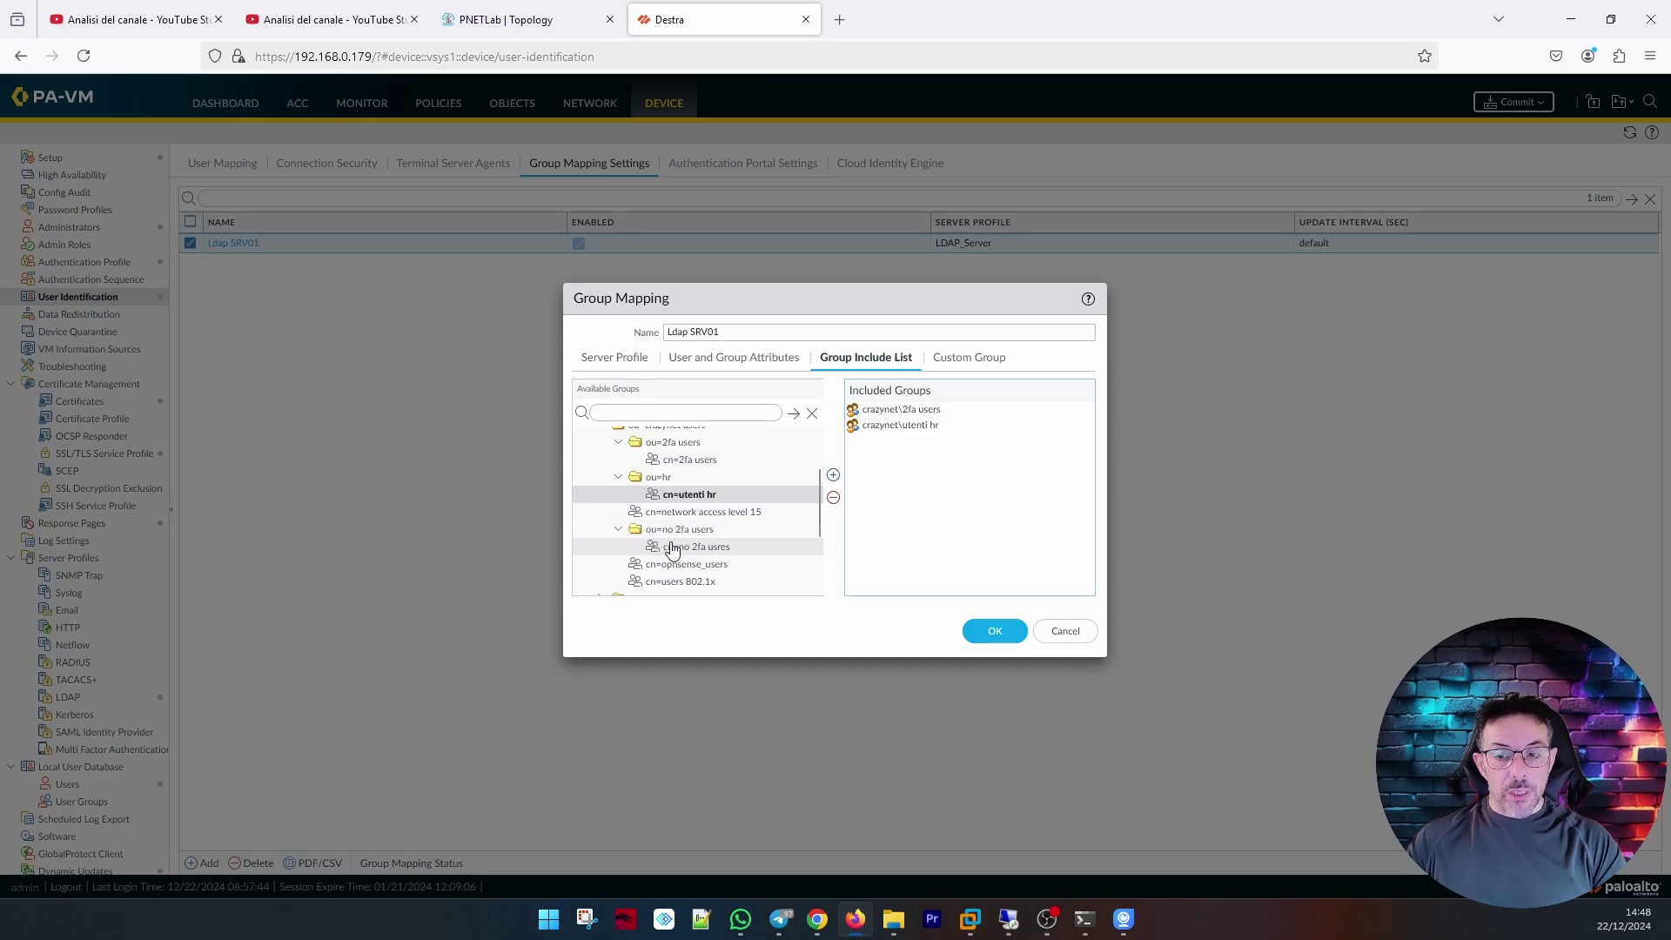
left_click(694, 548)
left_click(834, 477)
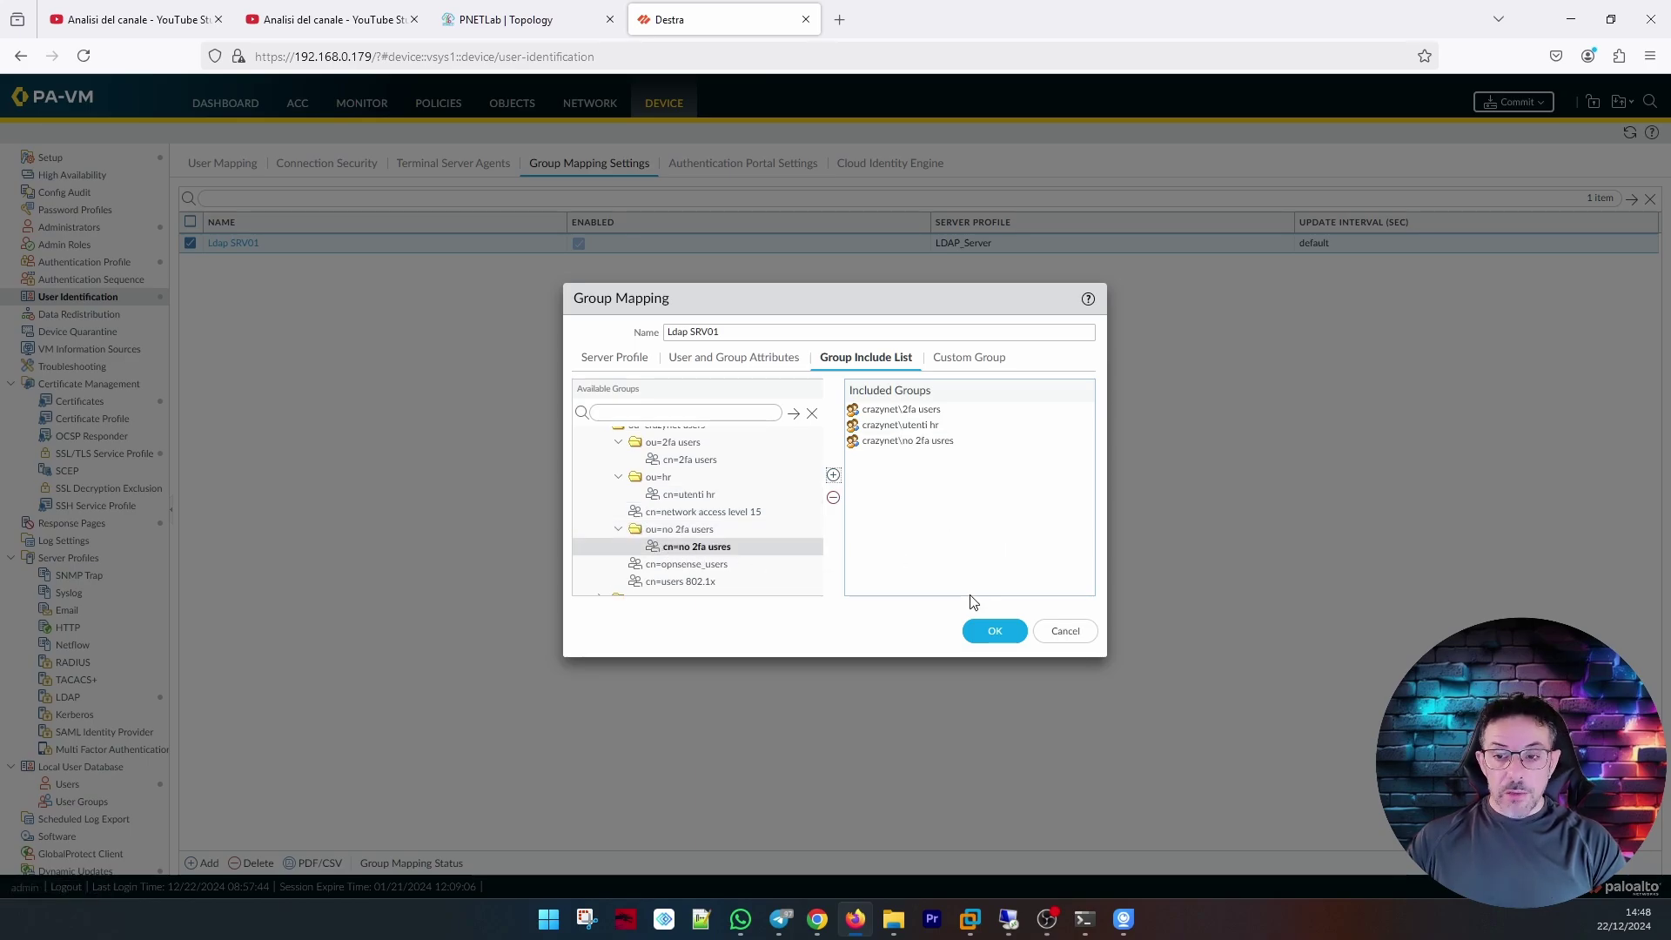
left_click(977, 641)
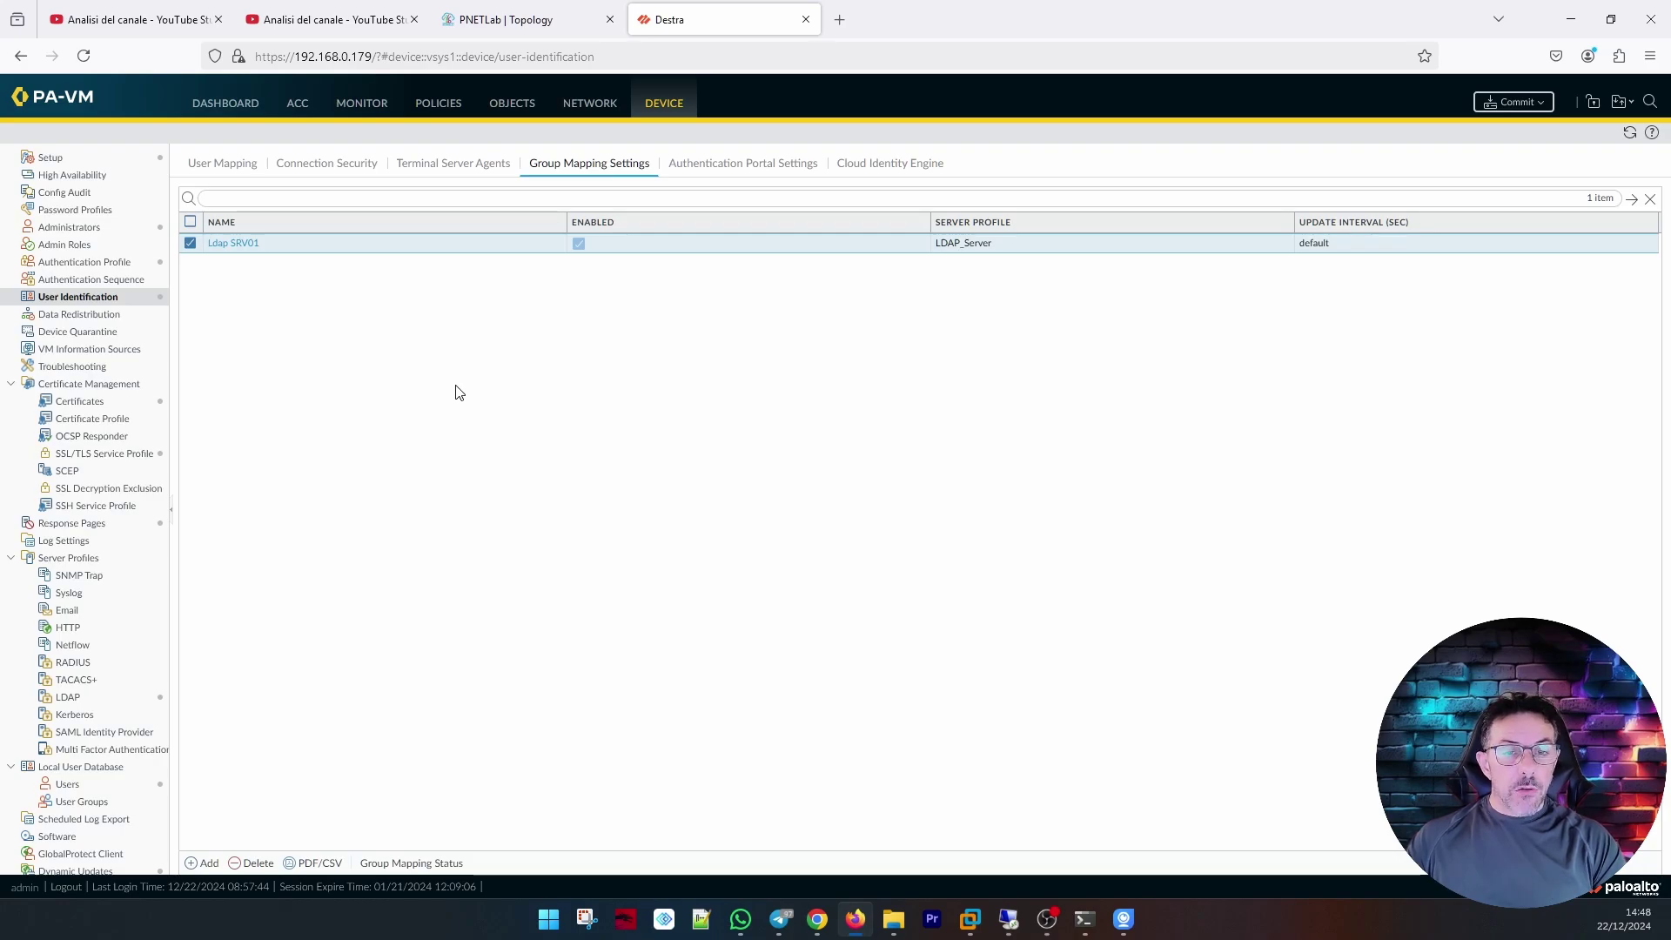
left_click(95, 264)
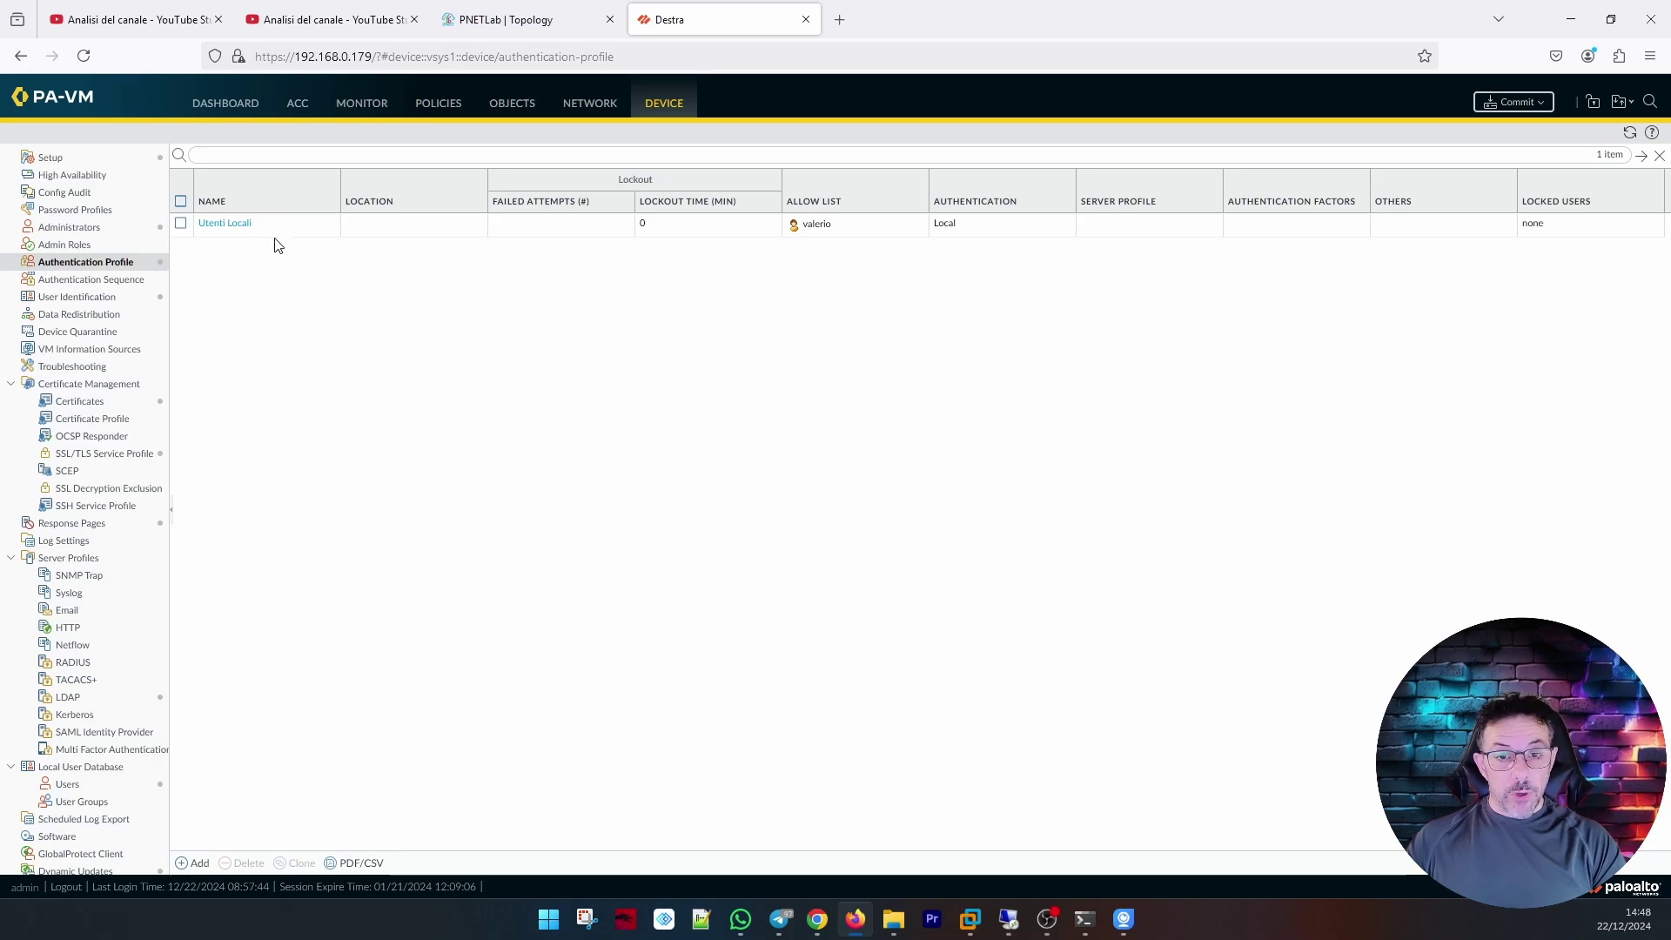
Create LDAP authentication profile Ldap Users using LDAP_Server with login attribute sAMAccountName.
left_click(200, 863)
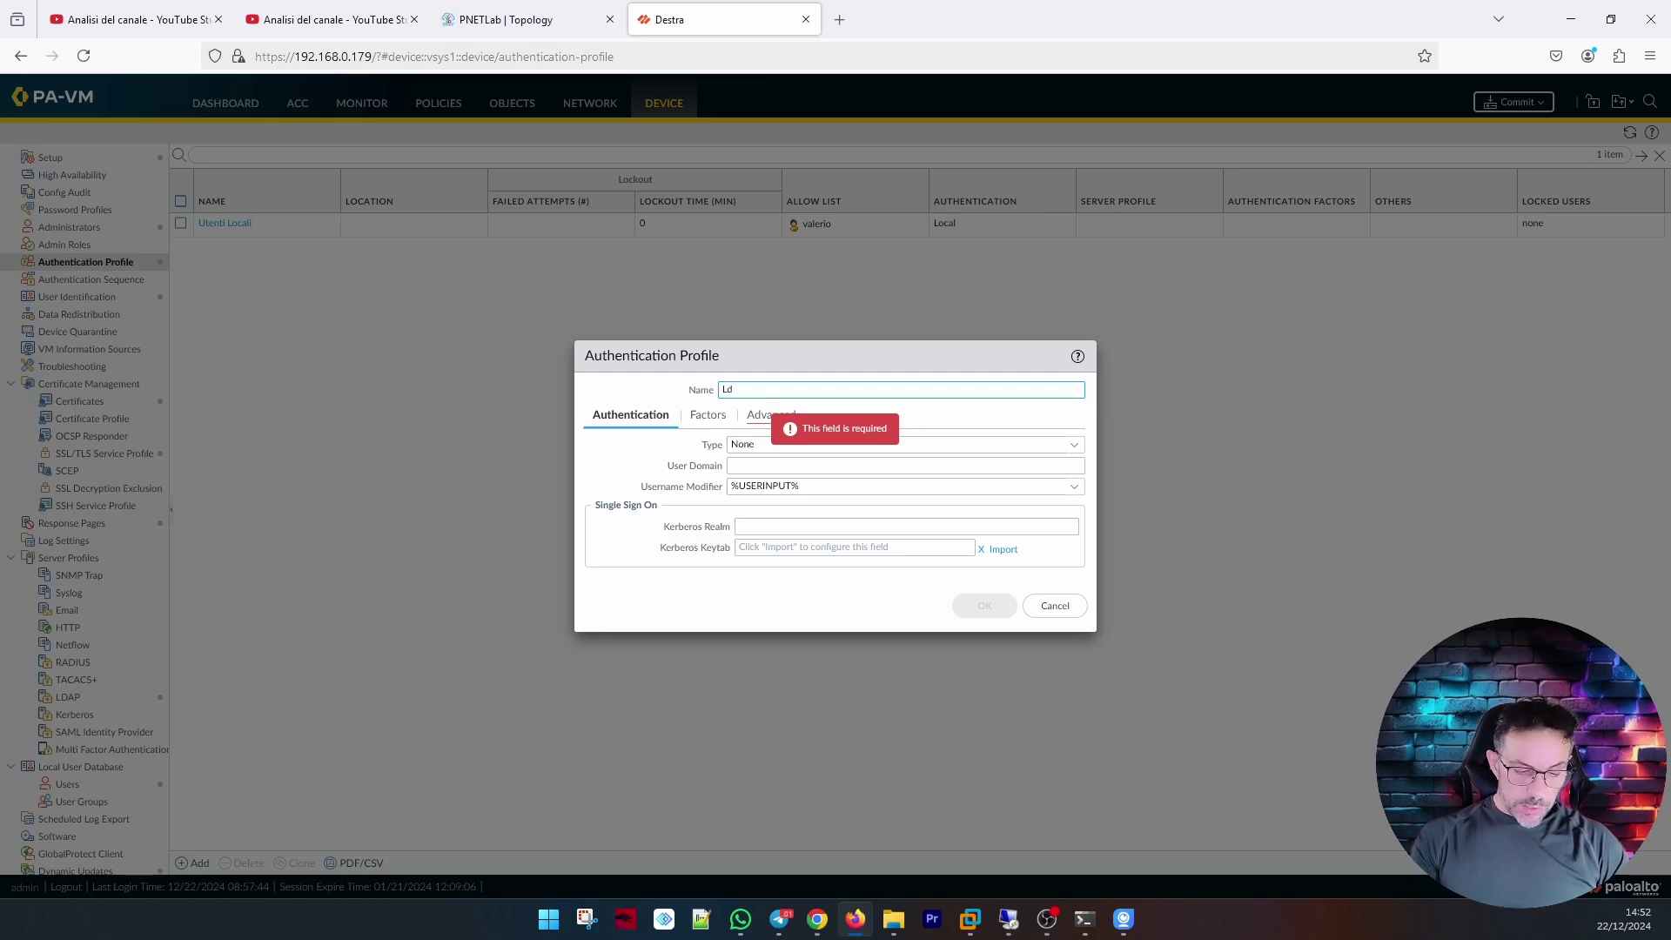
type("Ldap Pr")
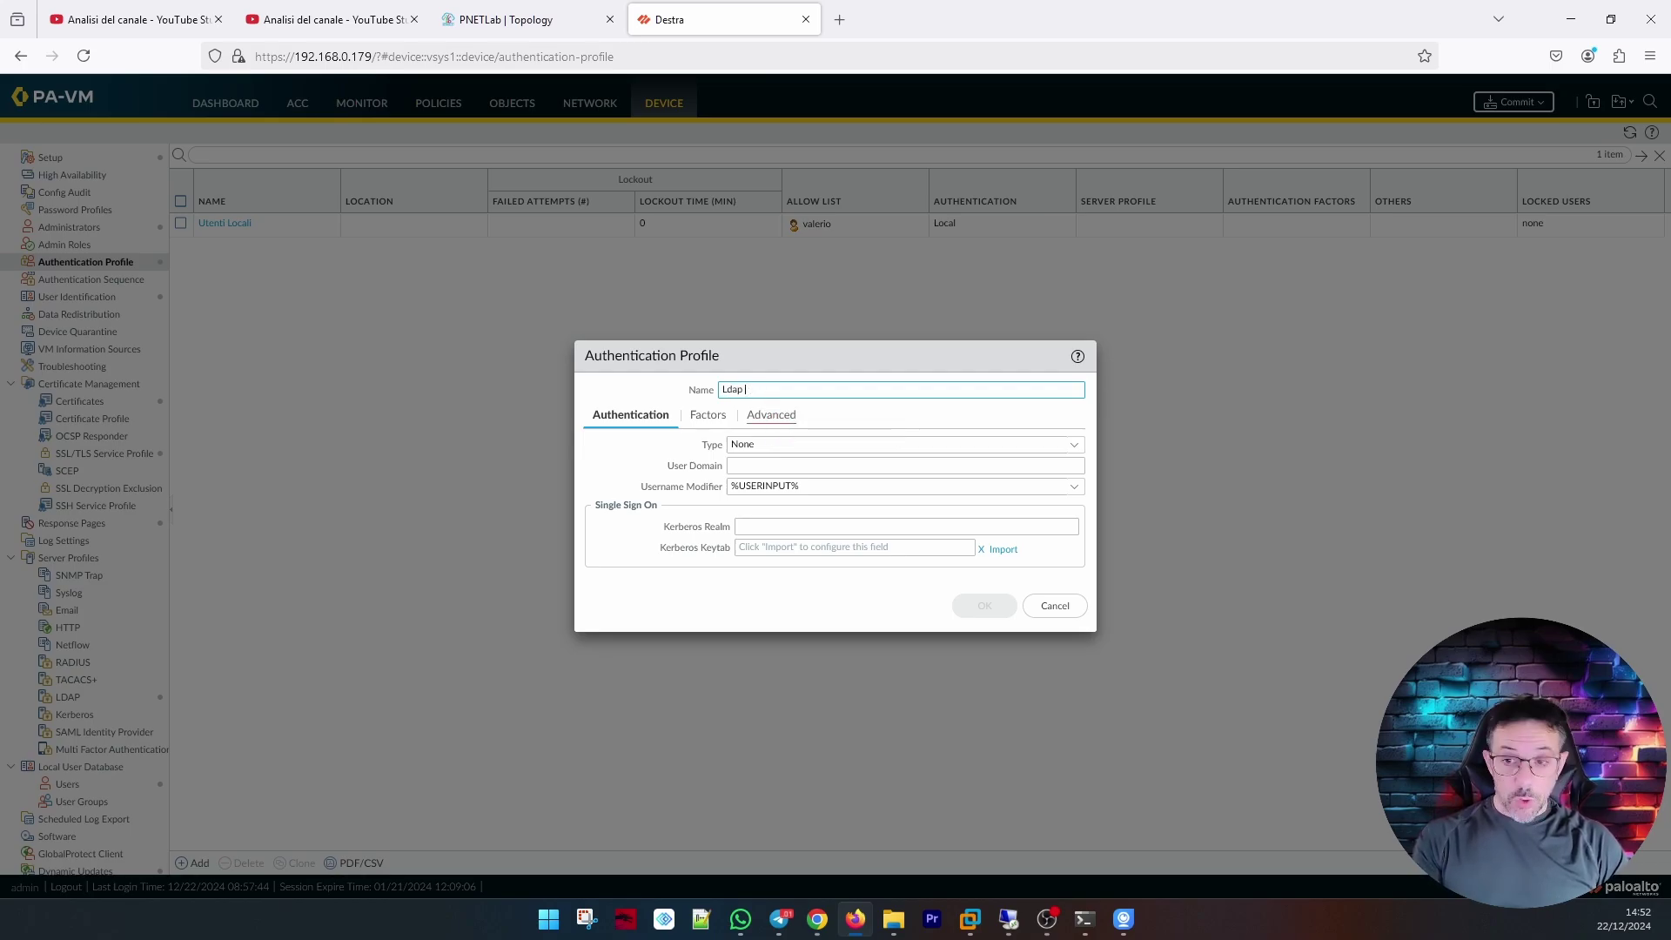
left_click(1078, 445)
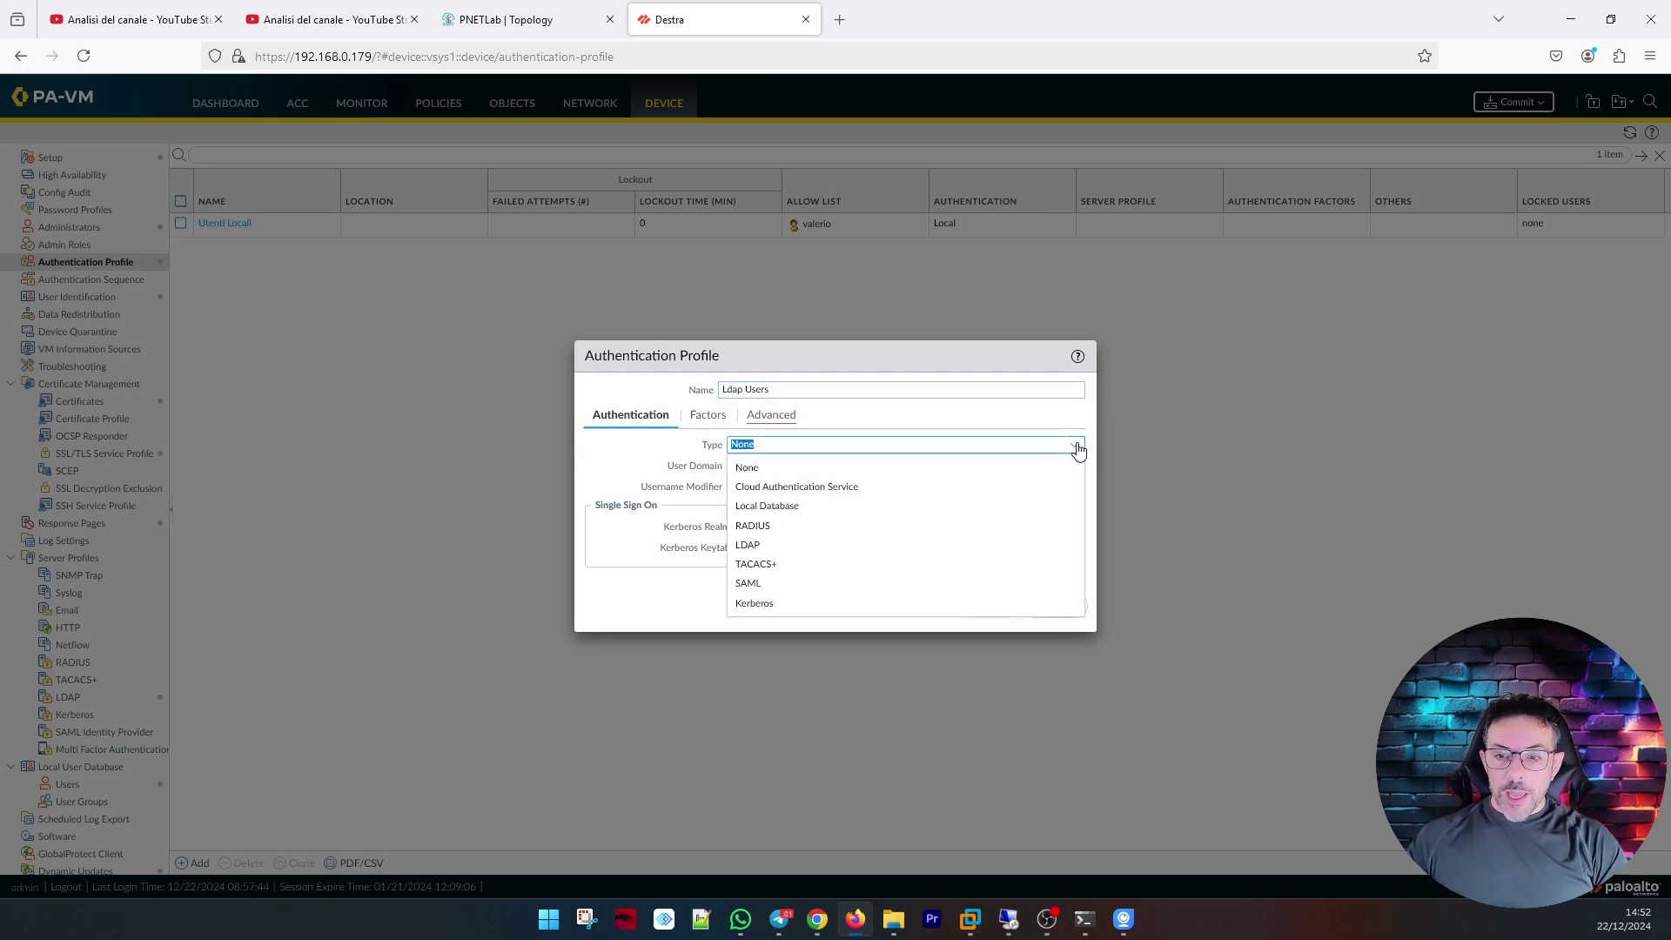
left_click(905, 557)
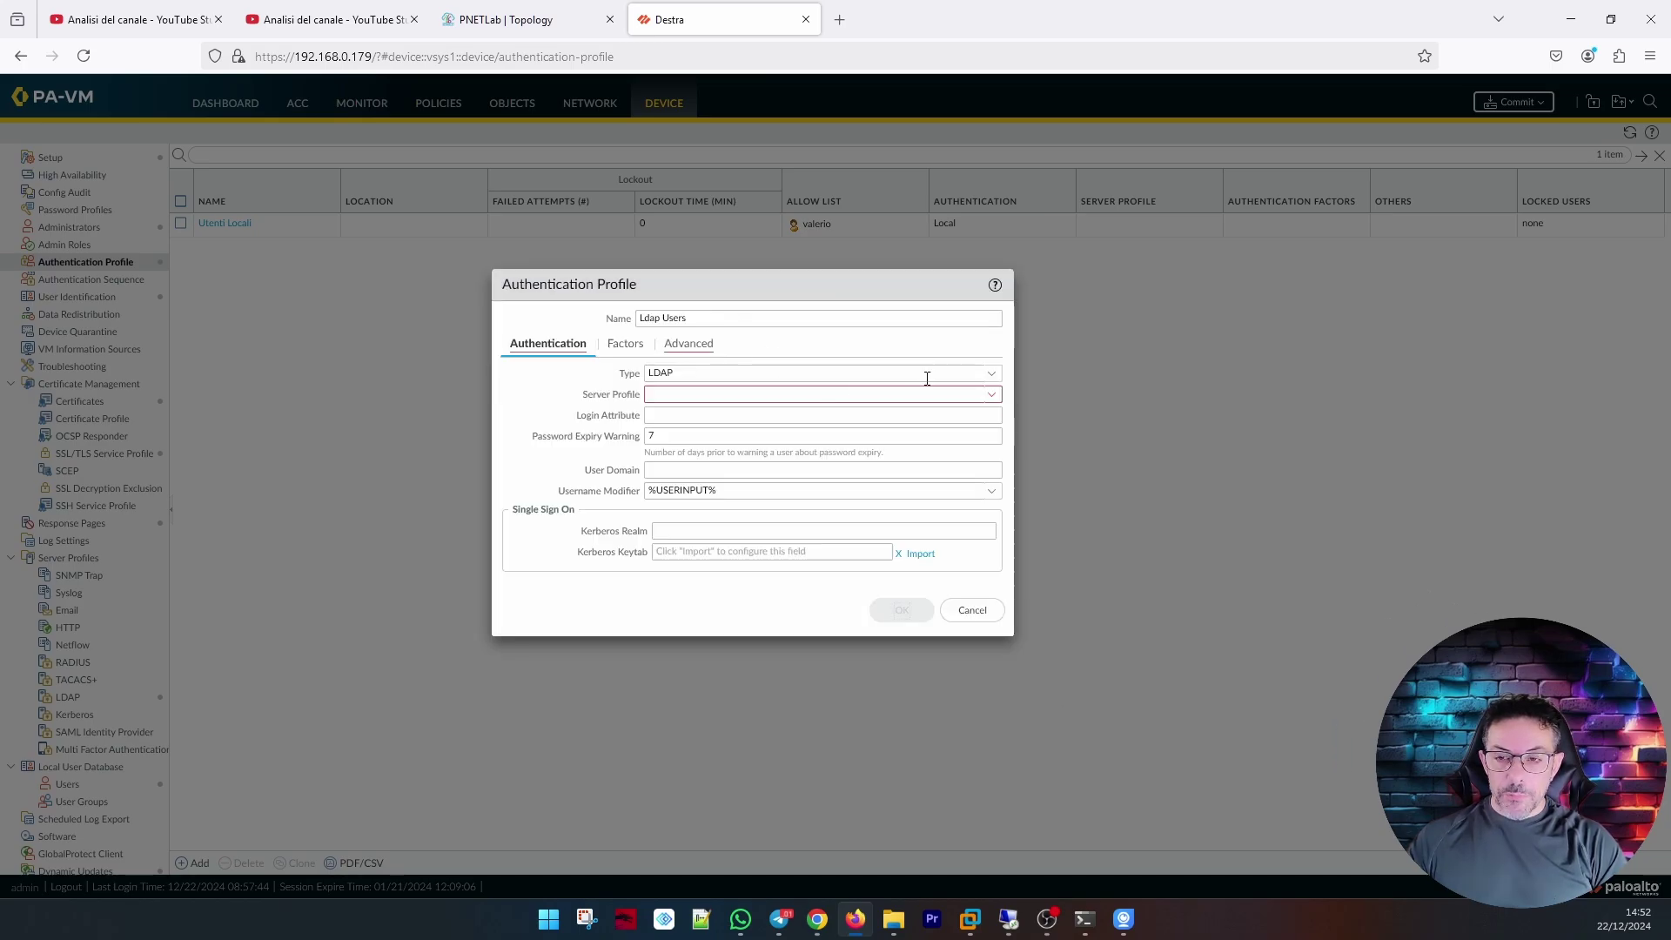
left_click(993, 396)
left_click(795, 422)
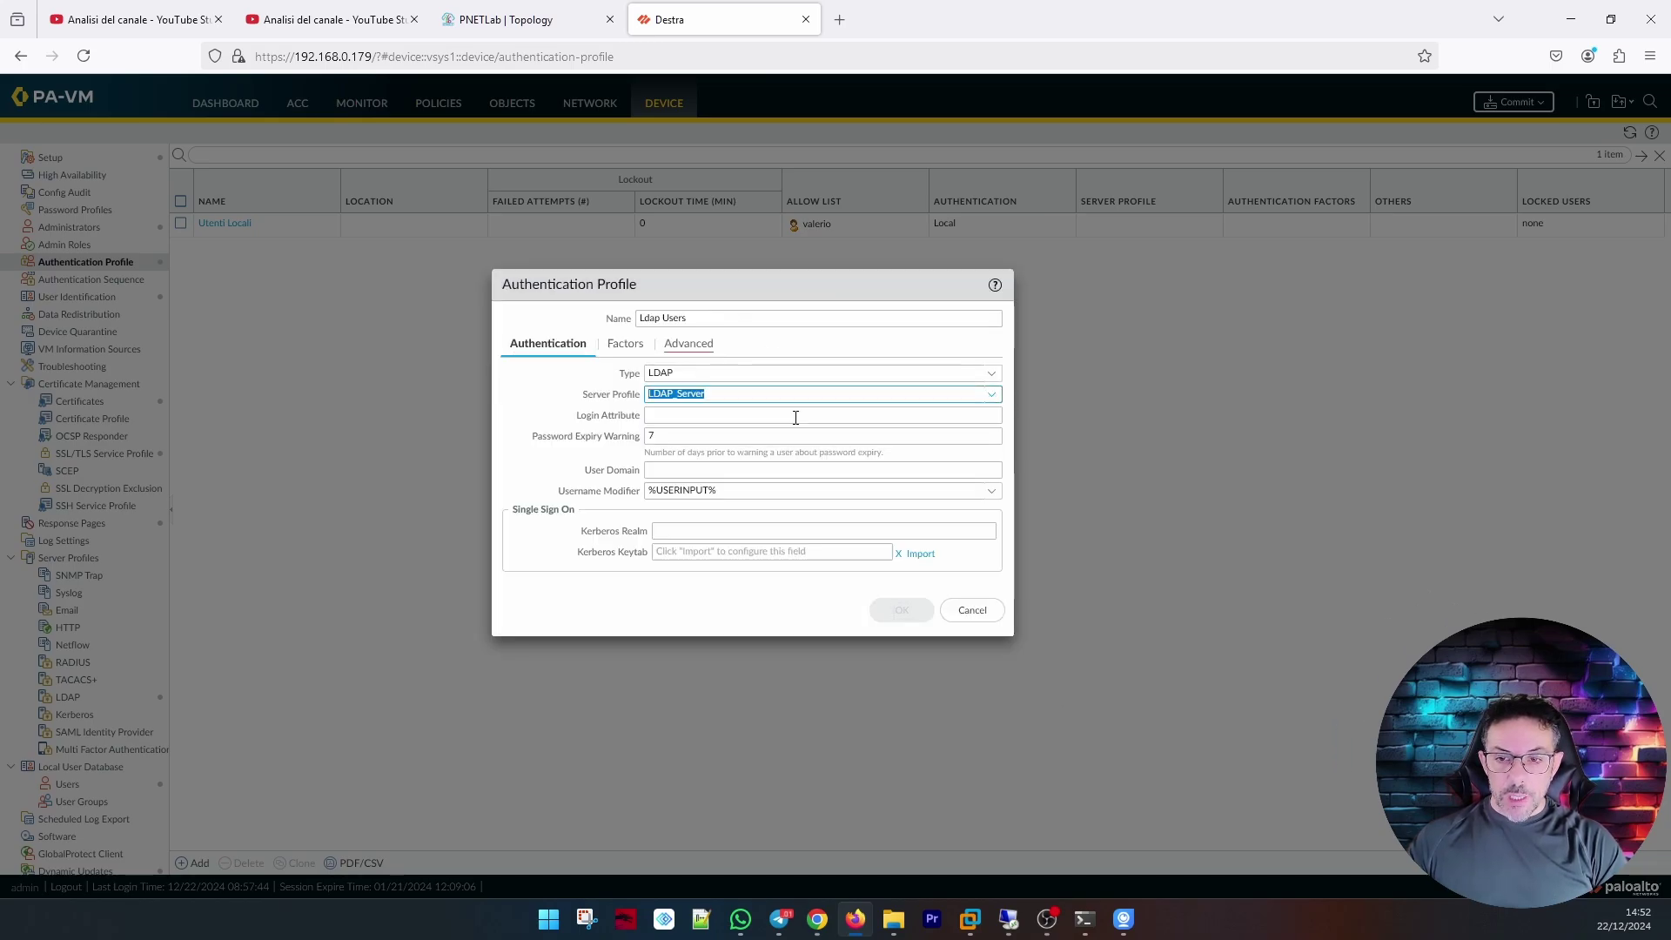
left_click(742, 416)
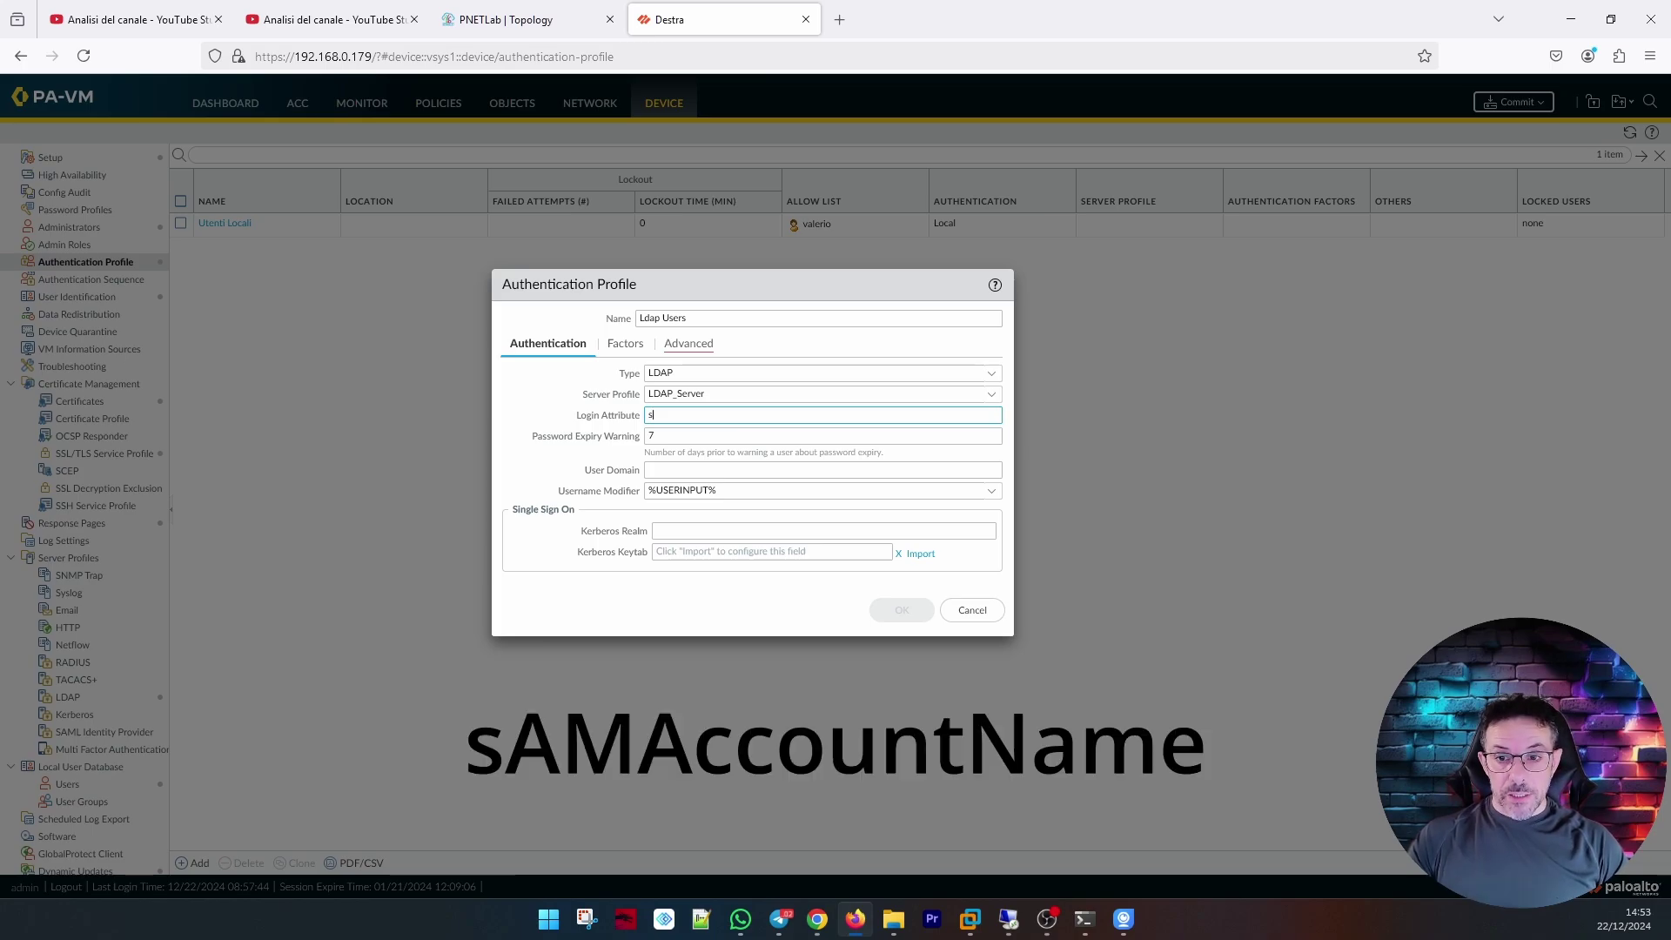
type("c")
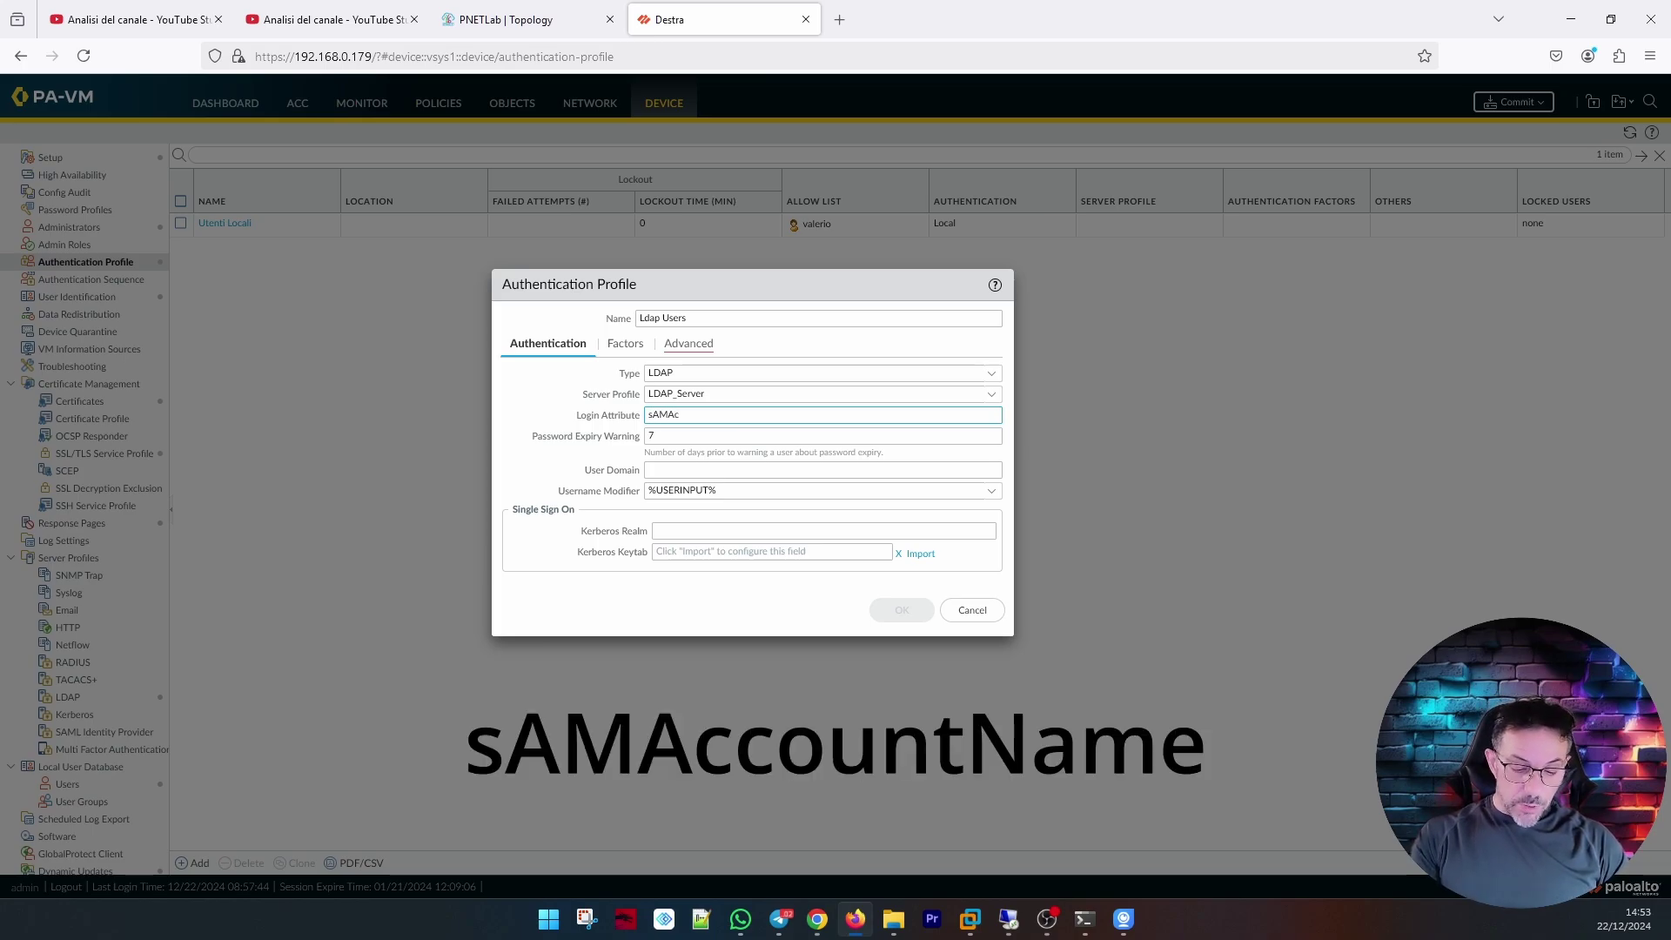
type("count")
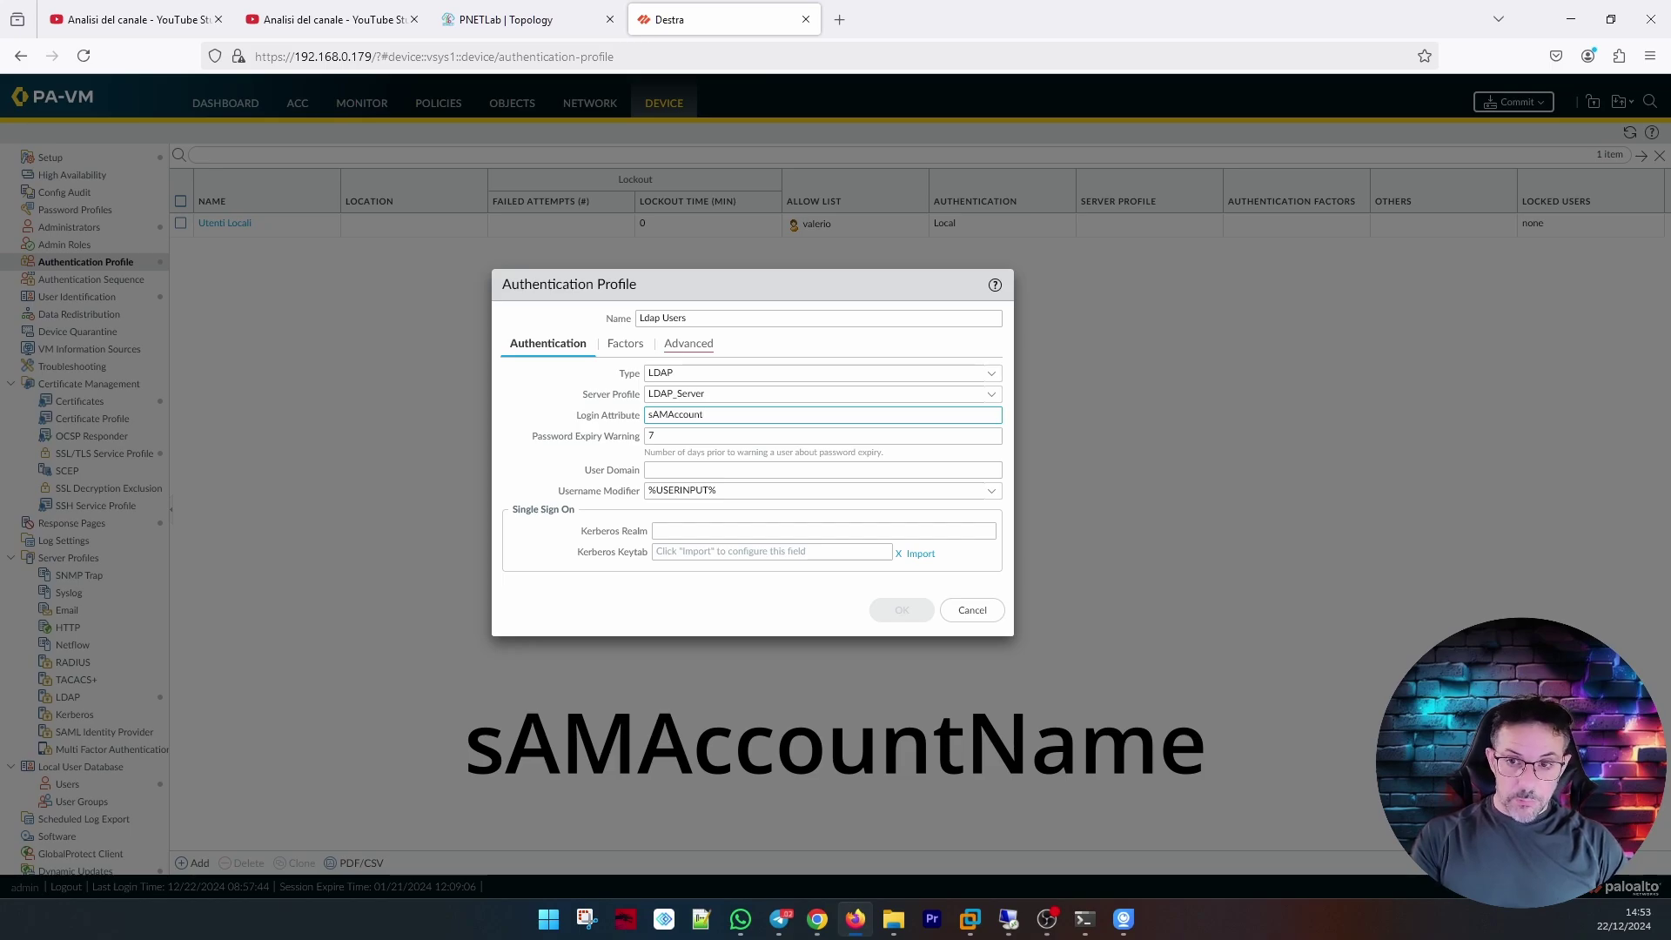
type("Name")
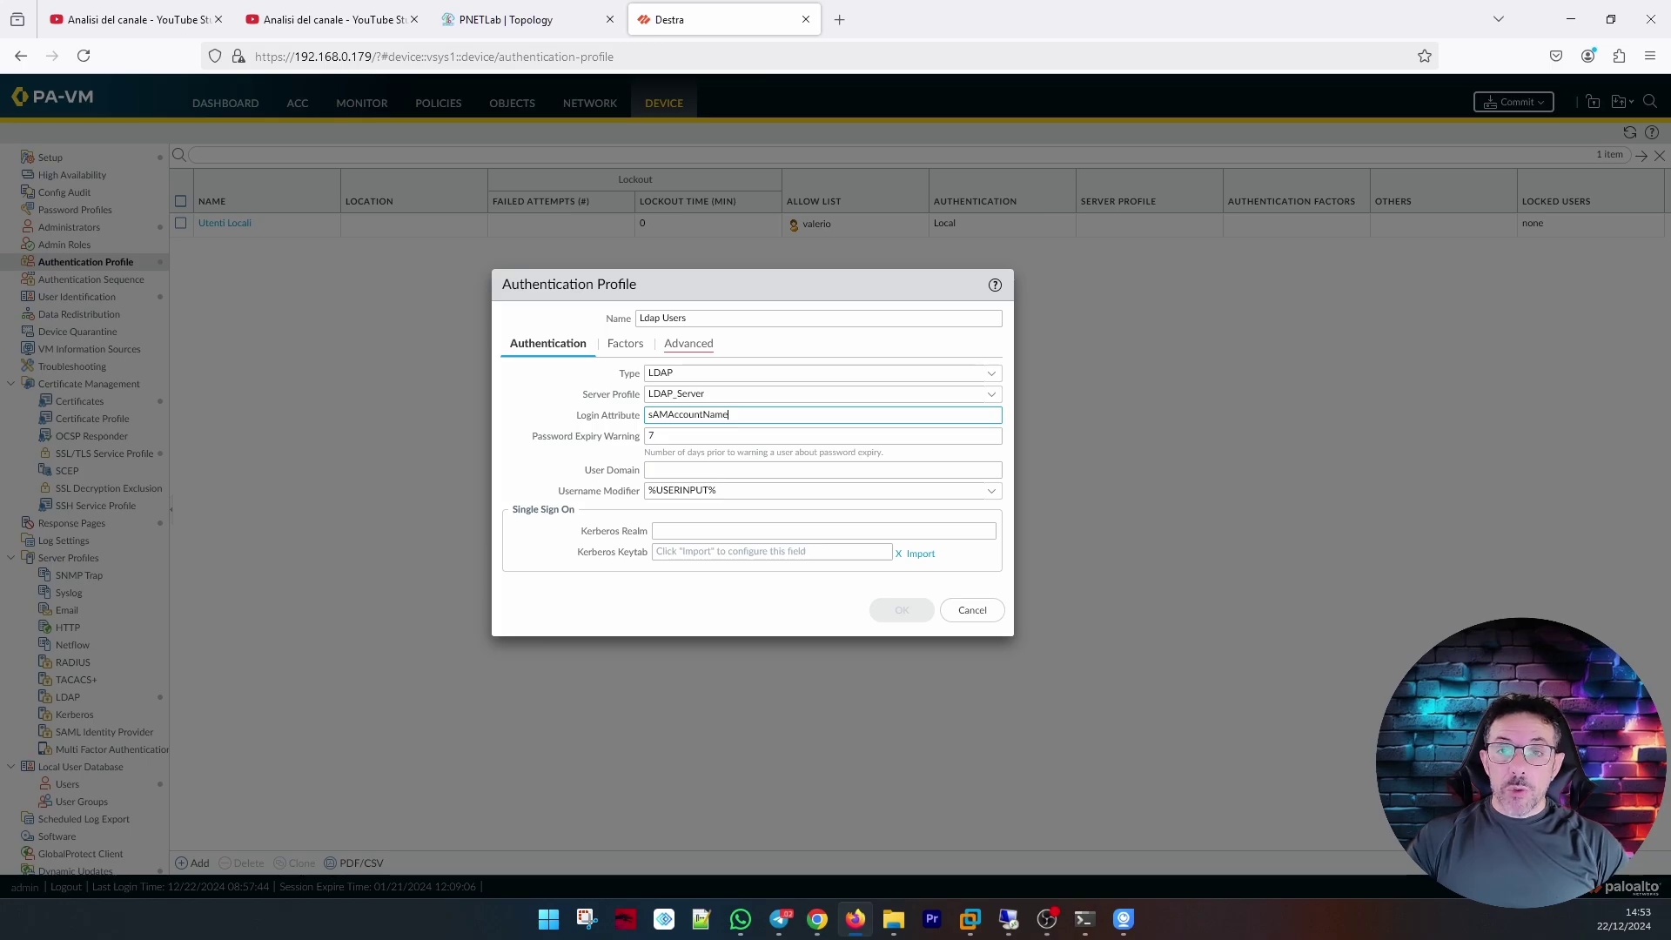
Add 'all' to the profile's advanced allow list and save the profile.
left_click(688, 344)
left_click(534, 555)
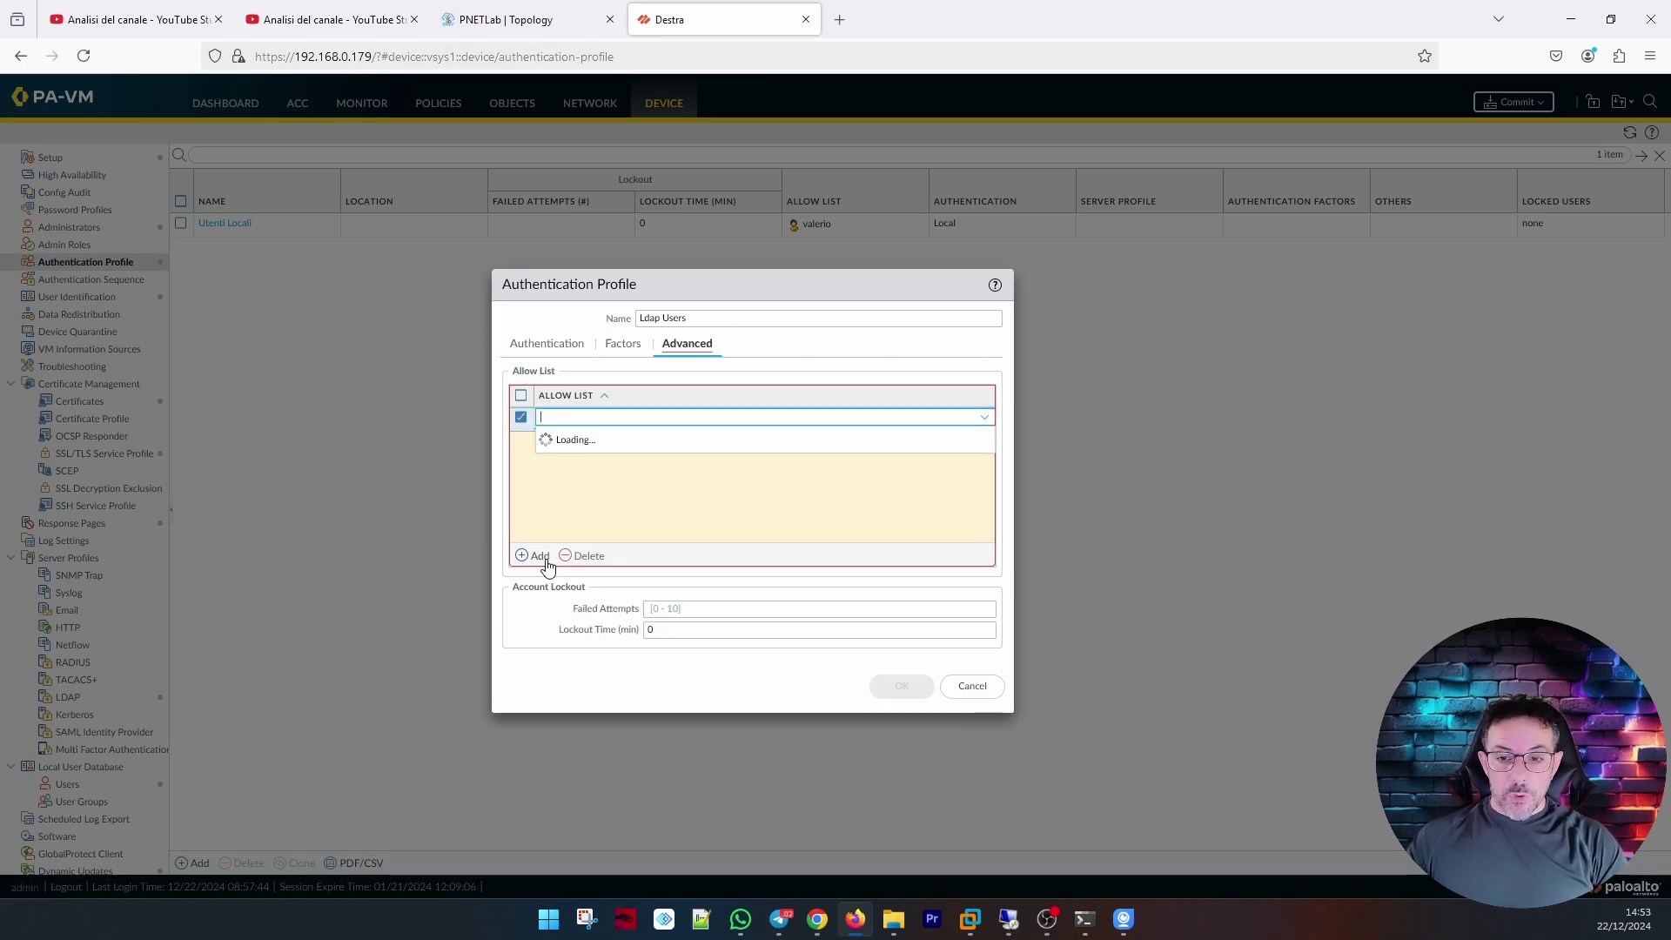
left_click(558, 438)
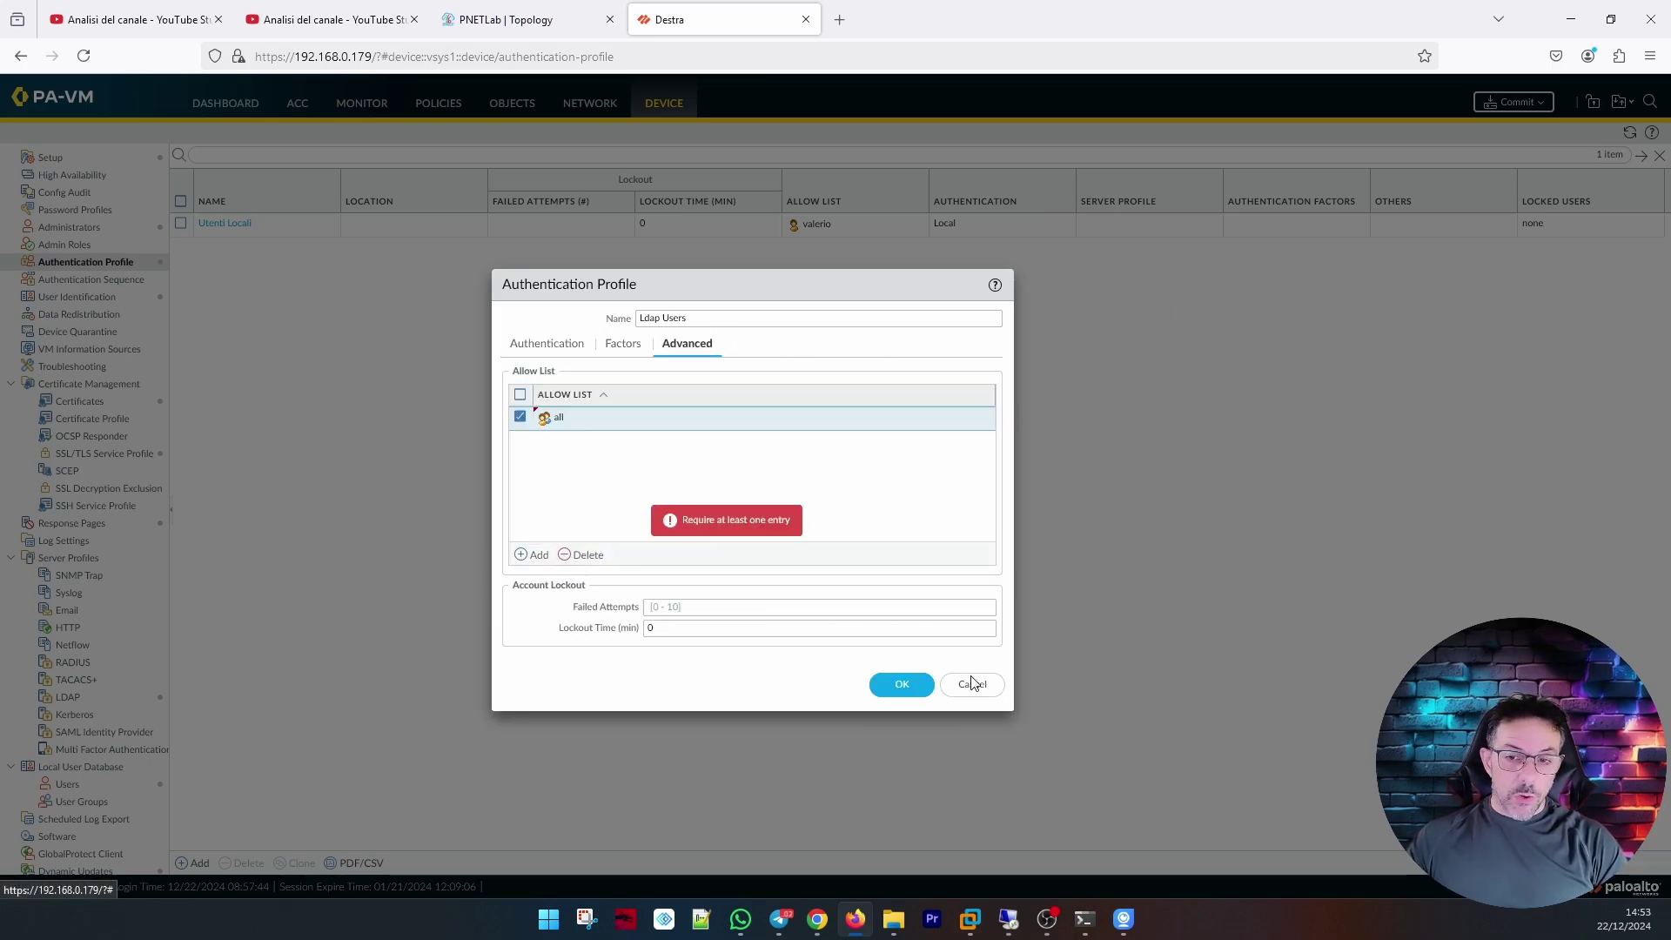
left_click(913, 686)
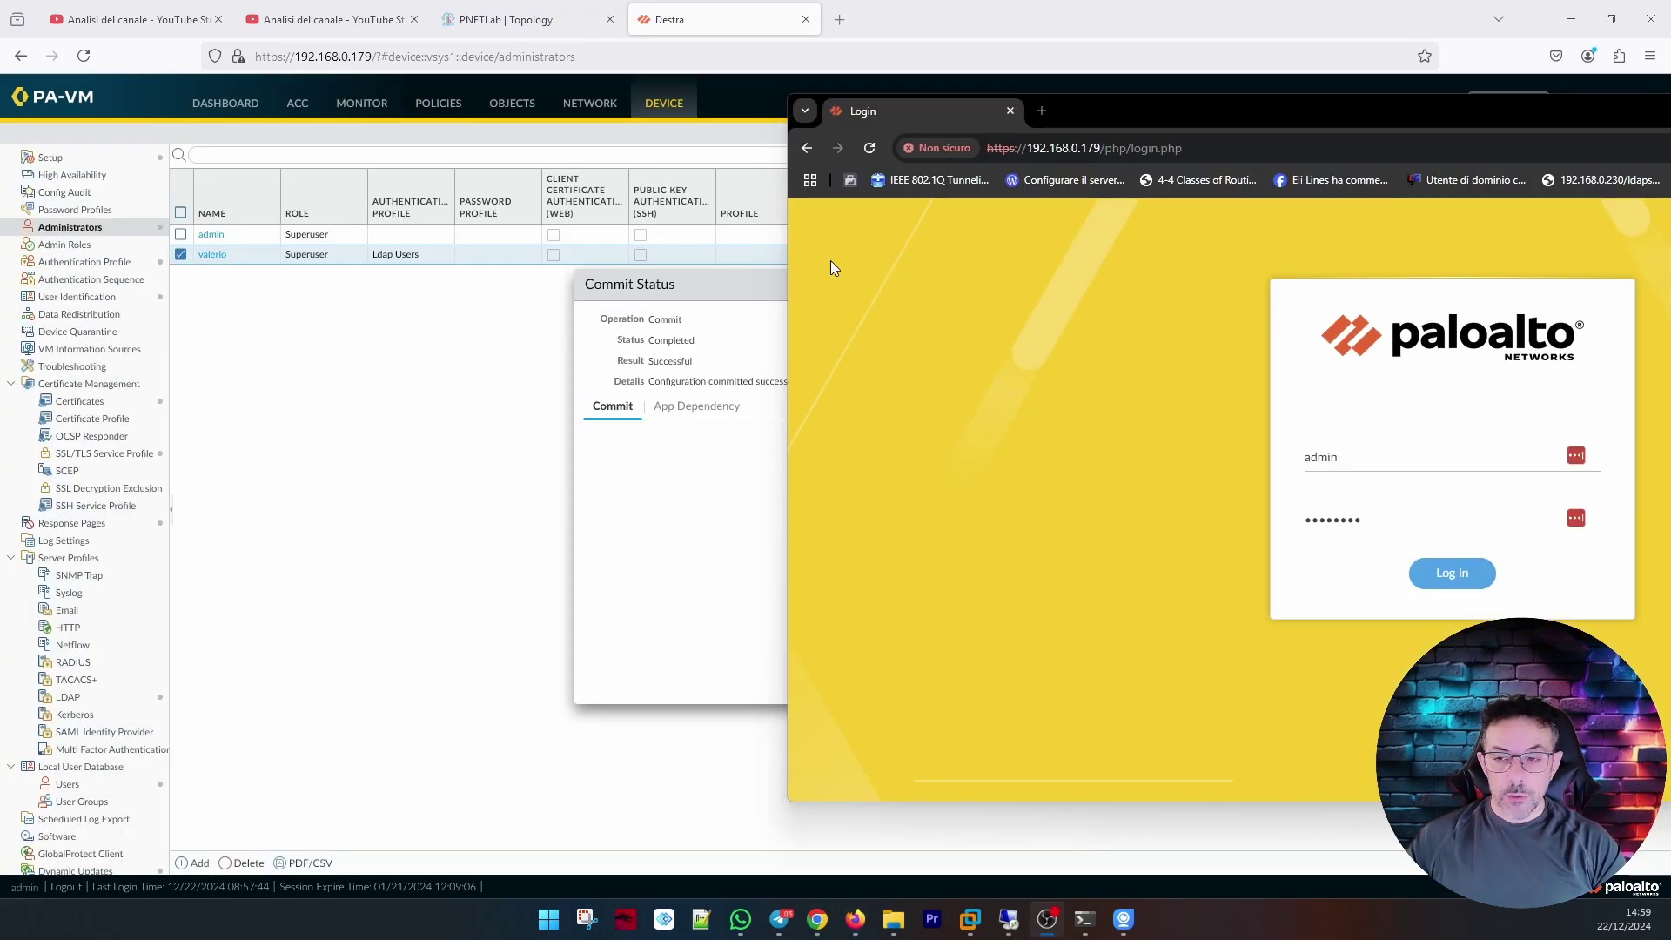
Log in to the firewall in the test window with the LDAP administrator's username and saved credentials.
left_click_drag(1112, 122, 604, 123)
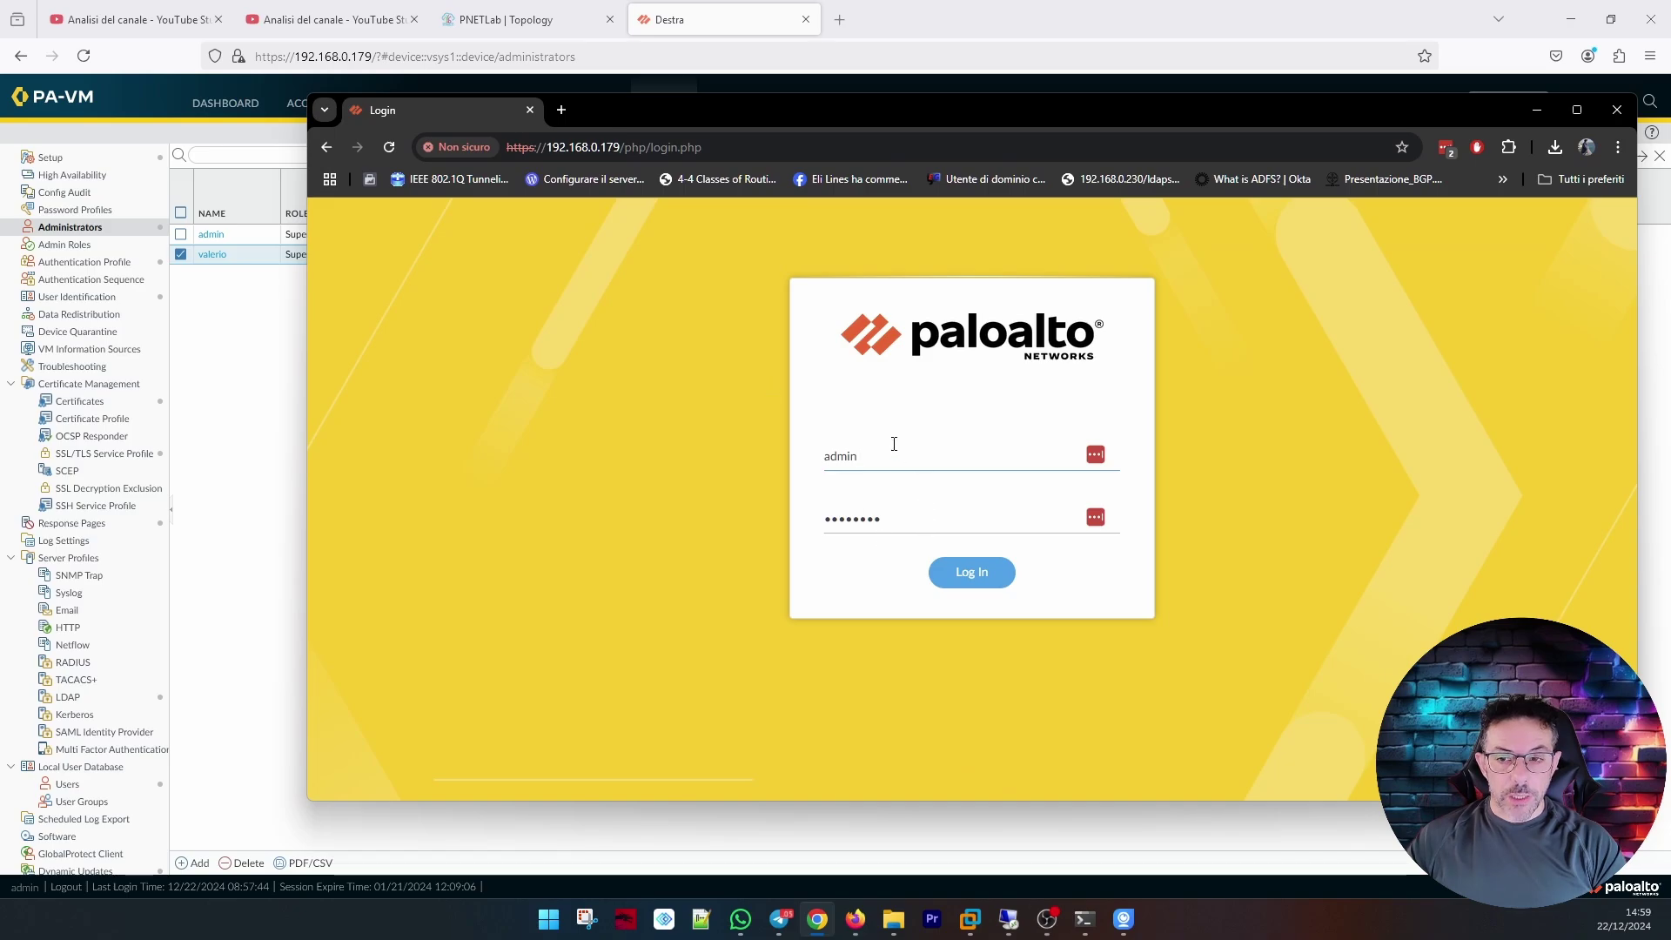
double_click(831, 454)
type("valerio")
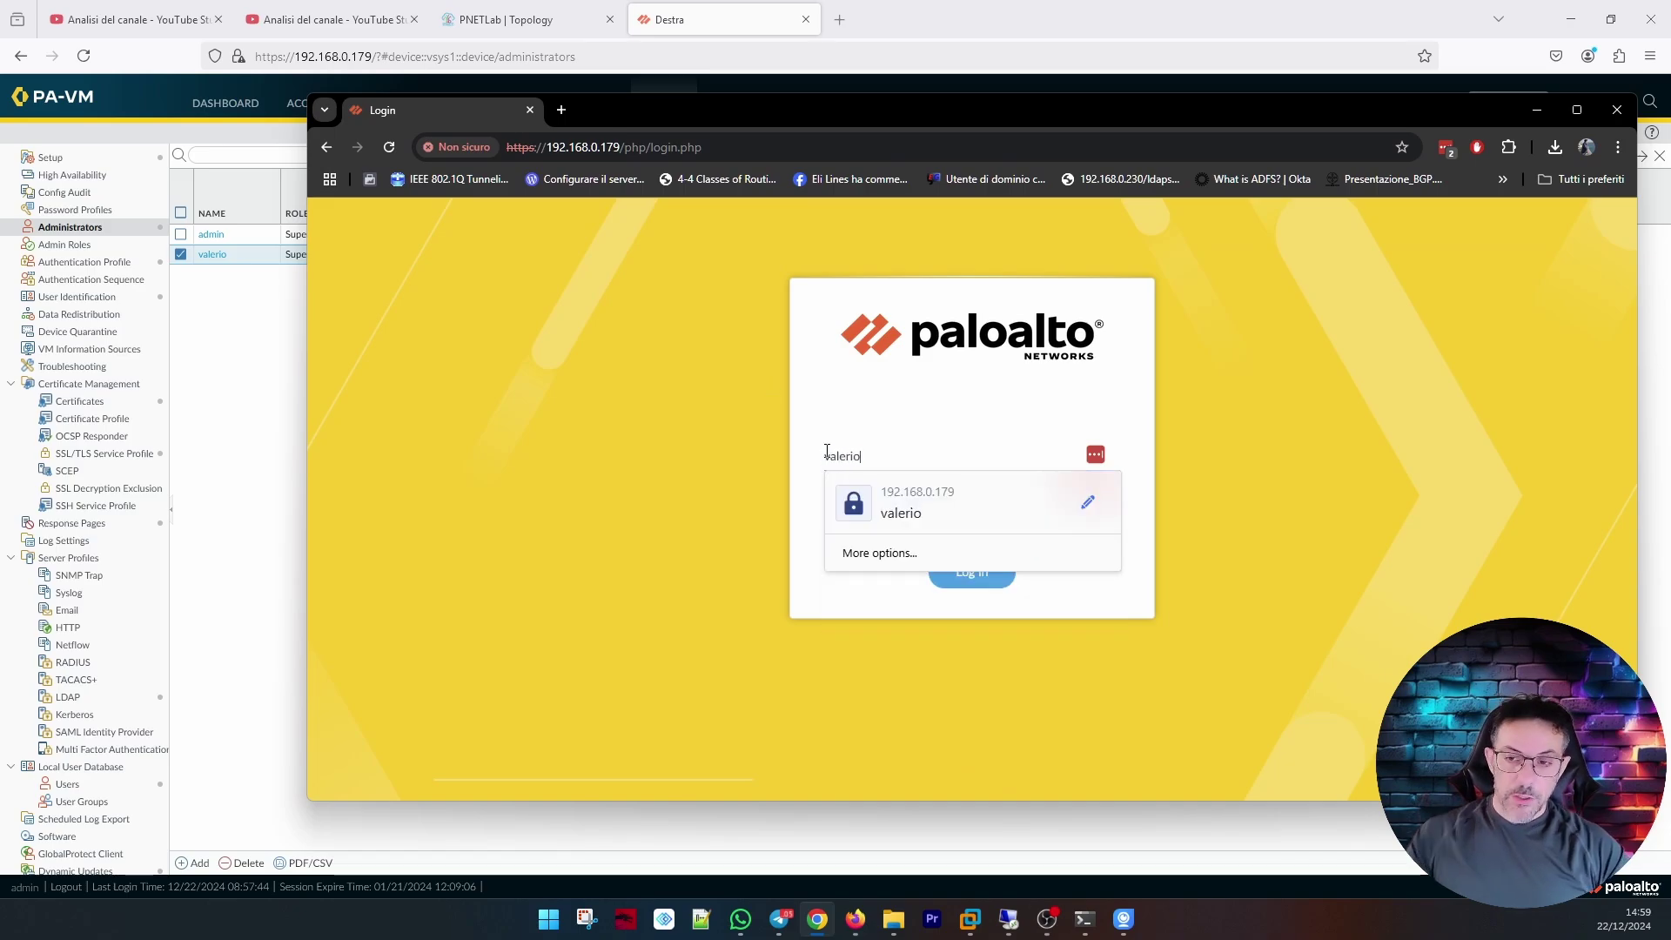
key("Down")
key("Return")
left_click(973, 575)
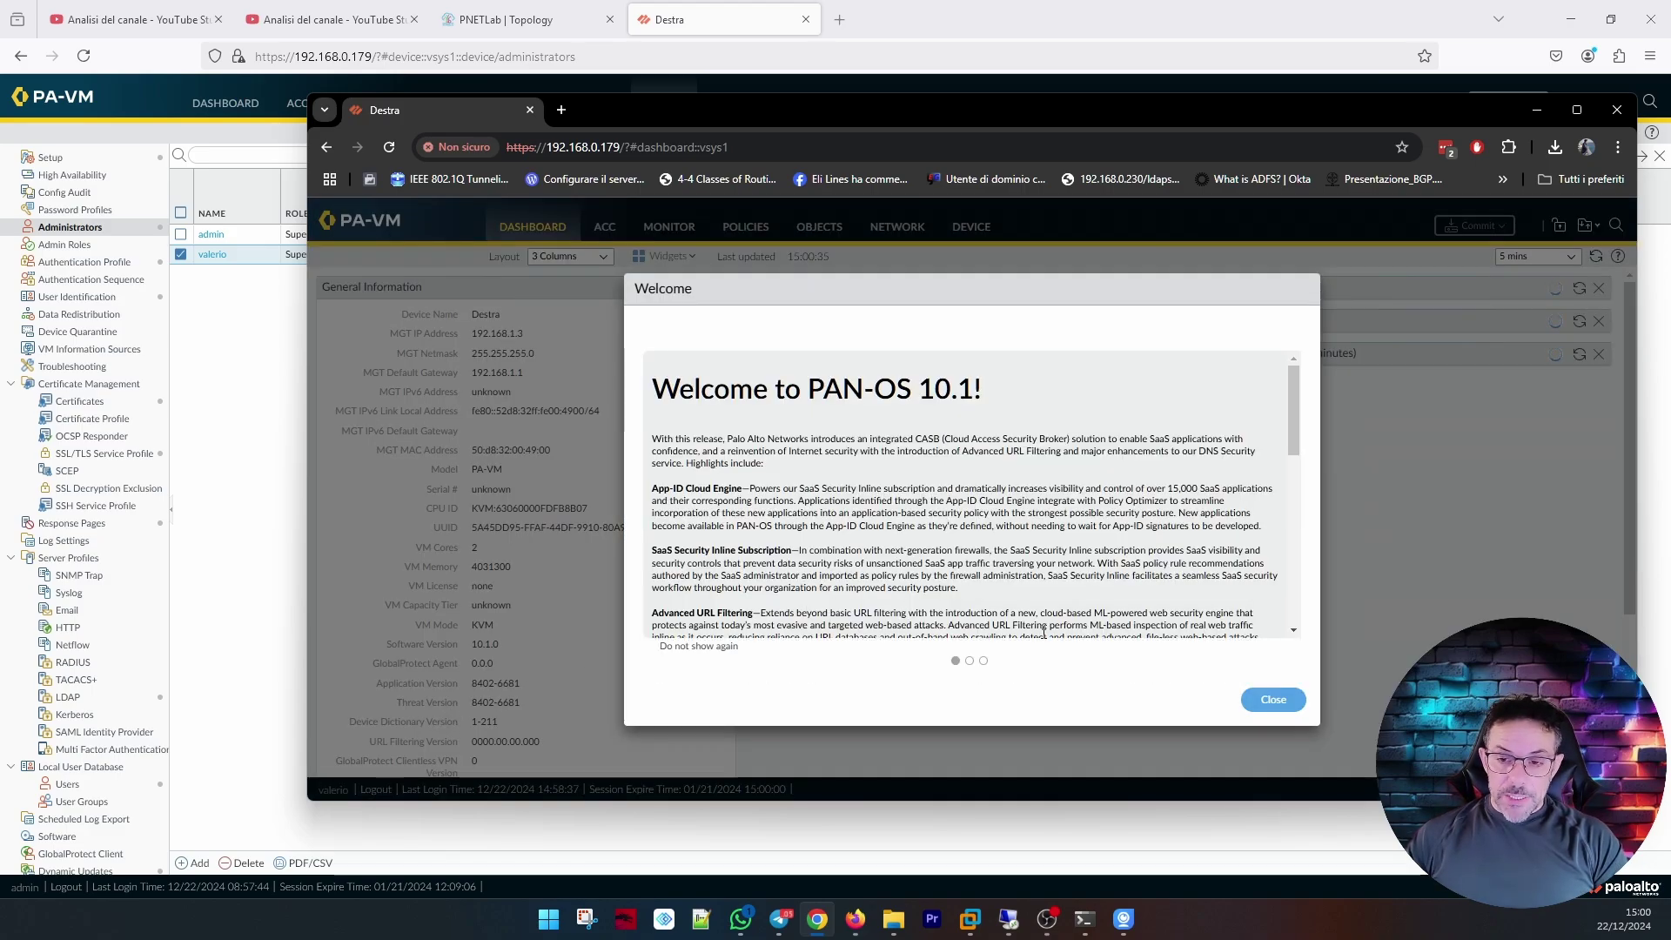
Dismiss the welcome message permanently, close the test login window and the commit result.
left_click(651, 645)
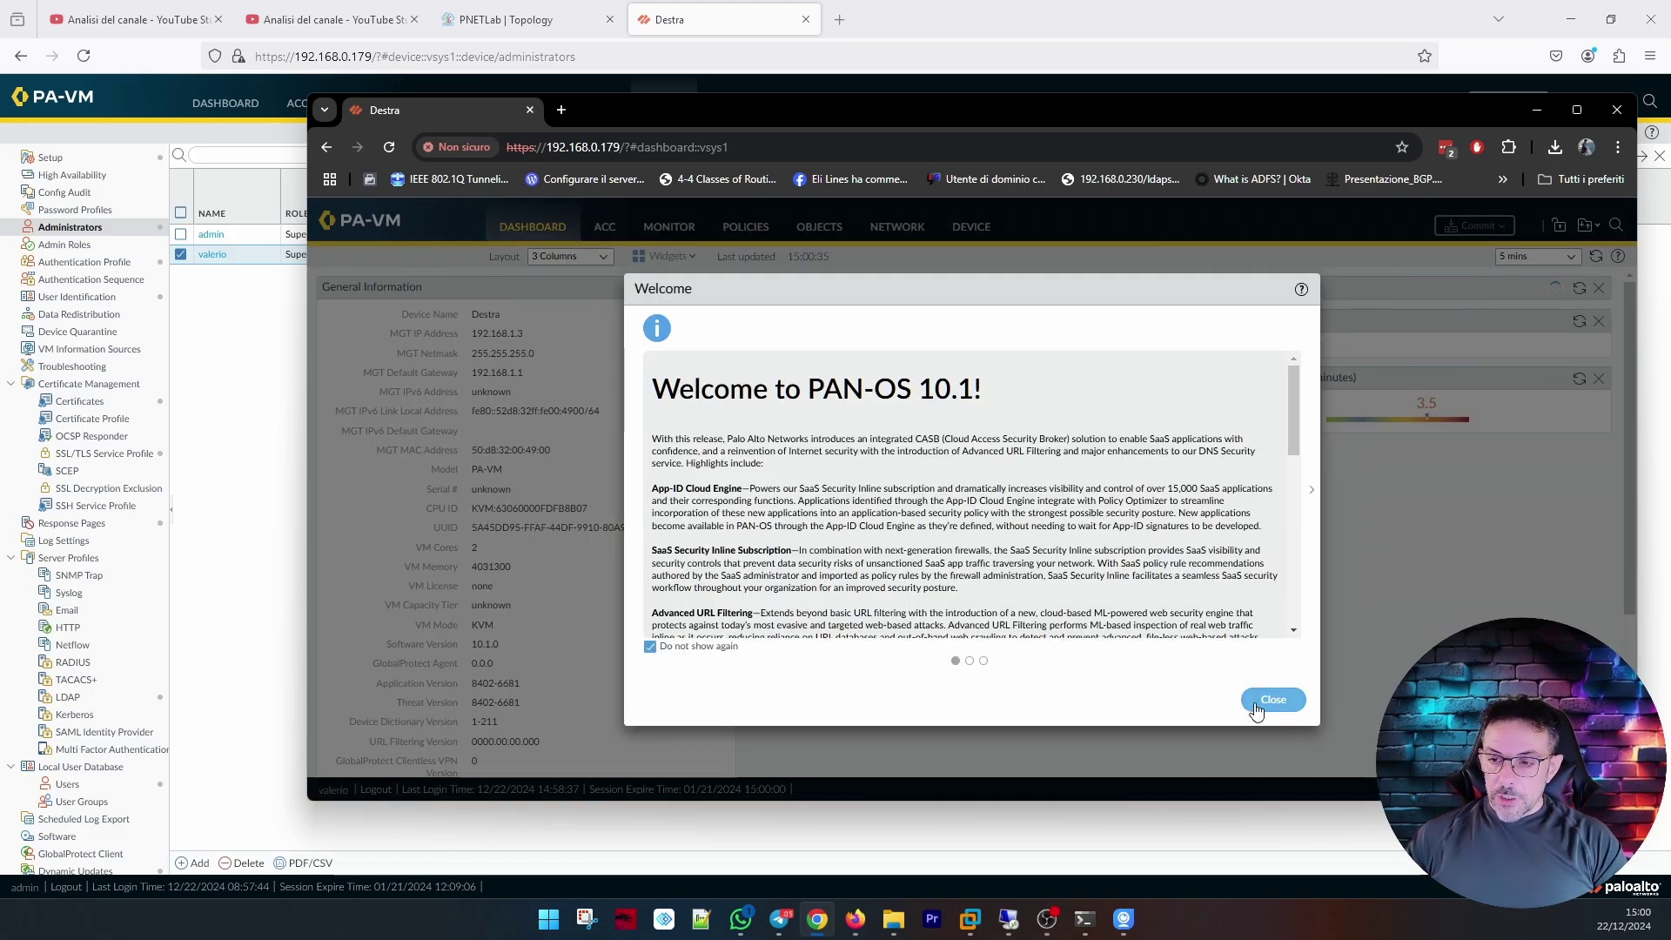
left_click(1273, 700)
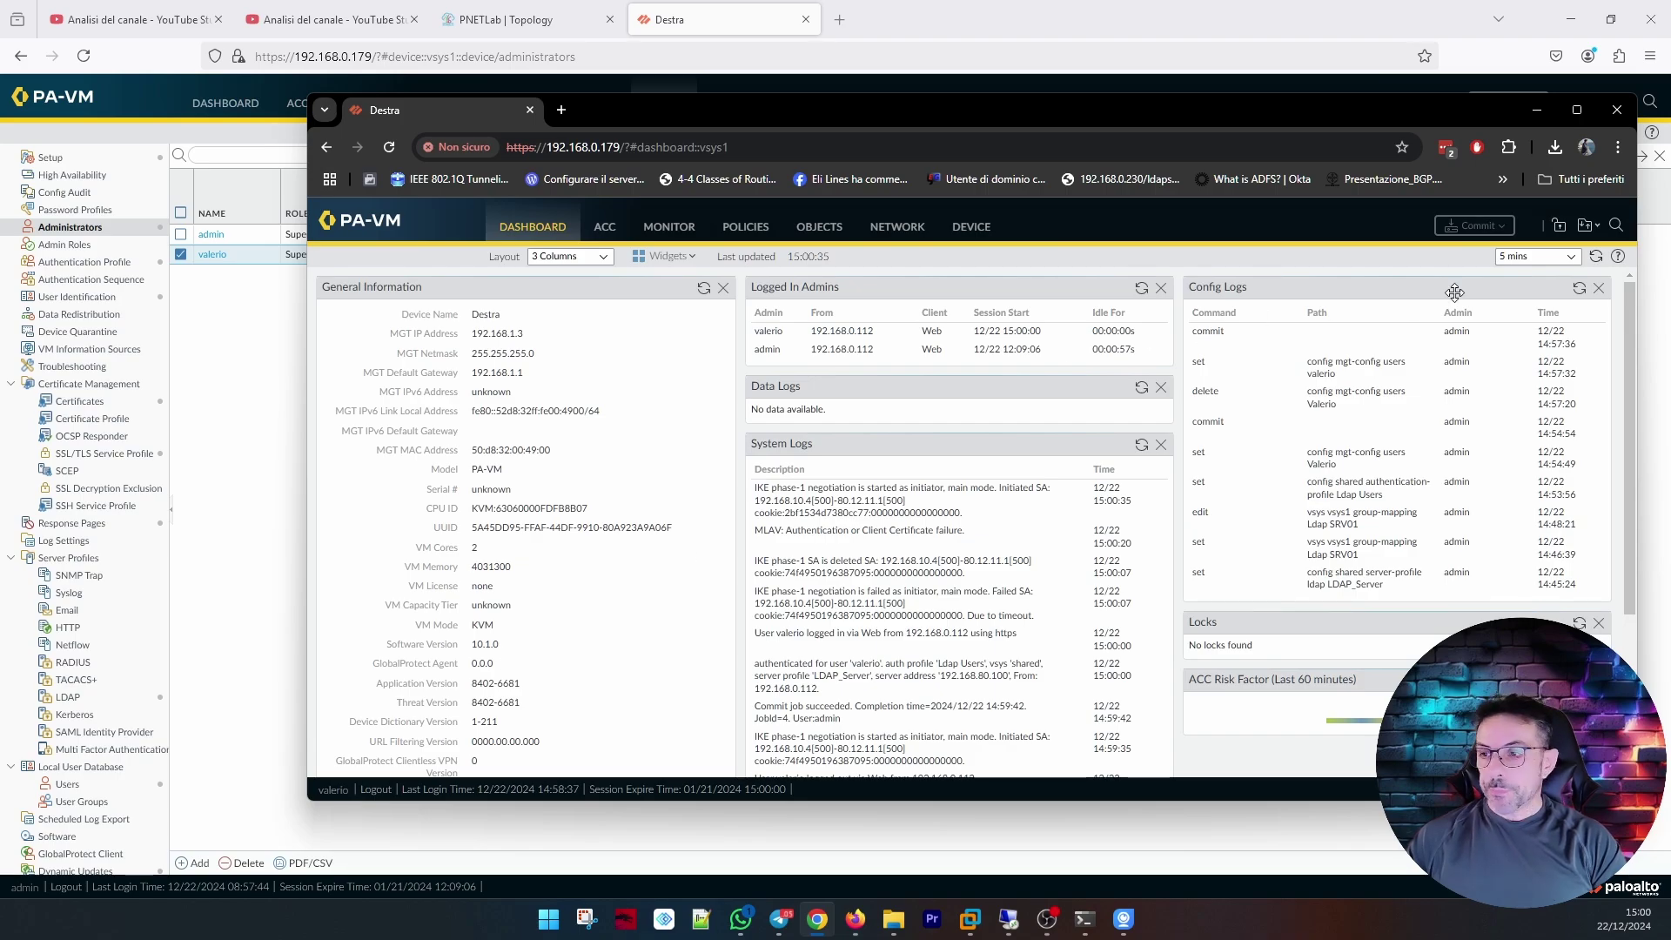
left_click(1617, 110)
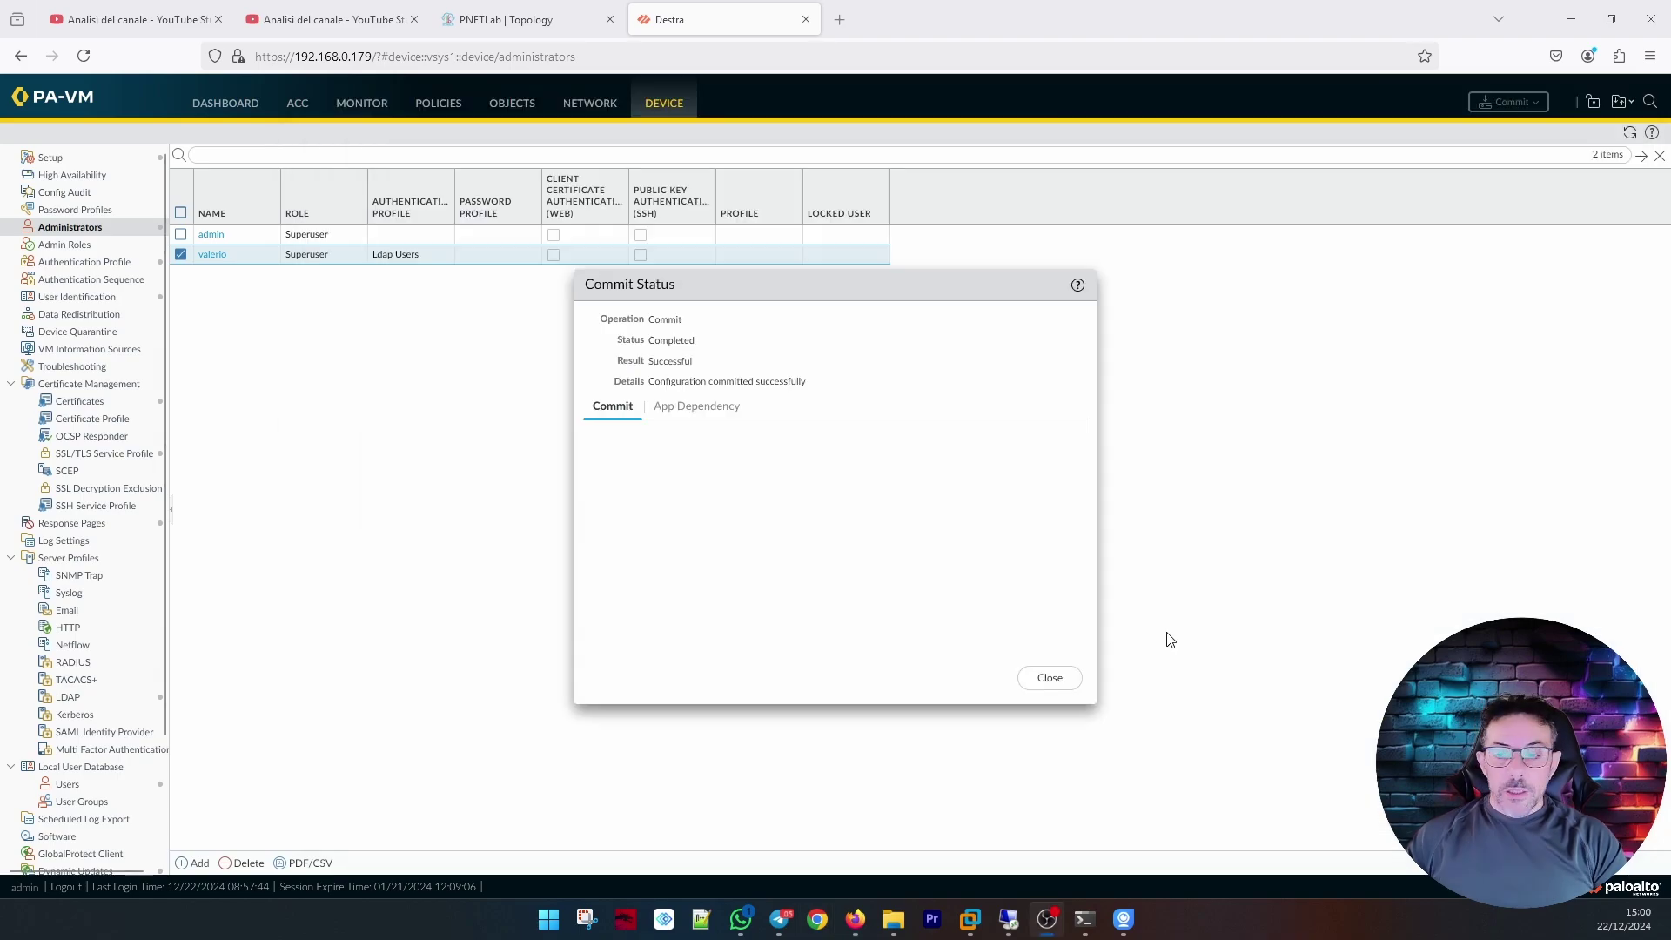
left_click(1050, 679)
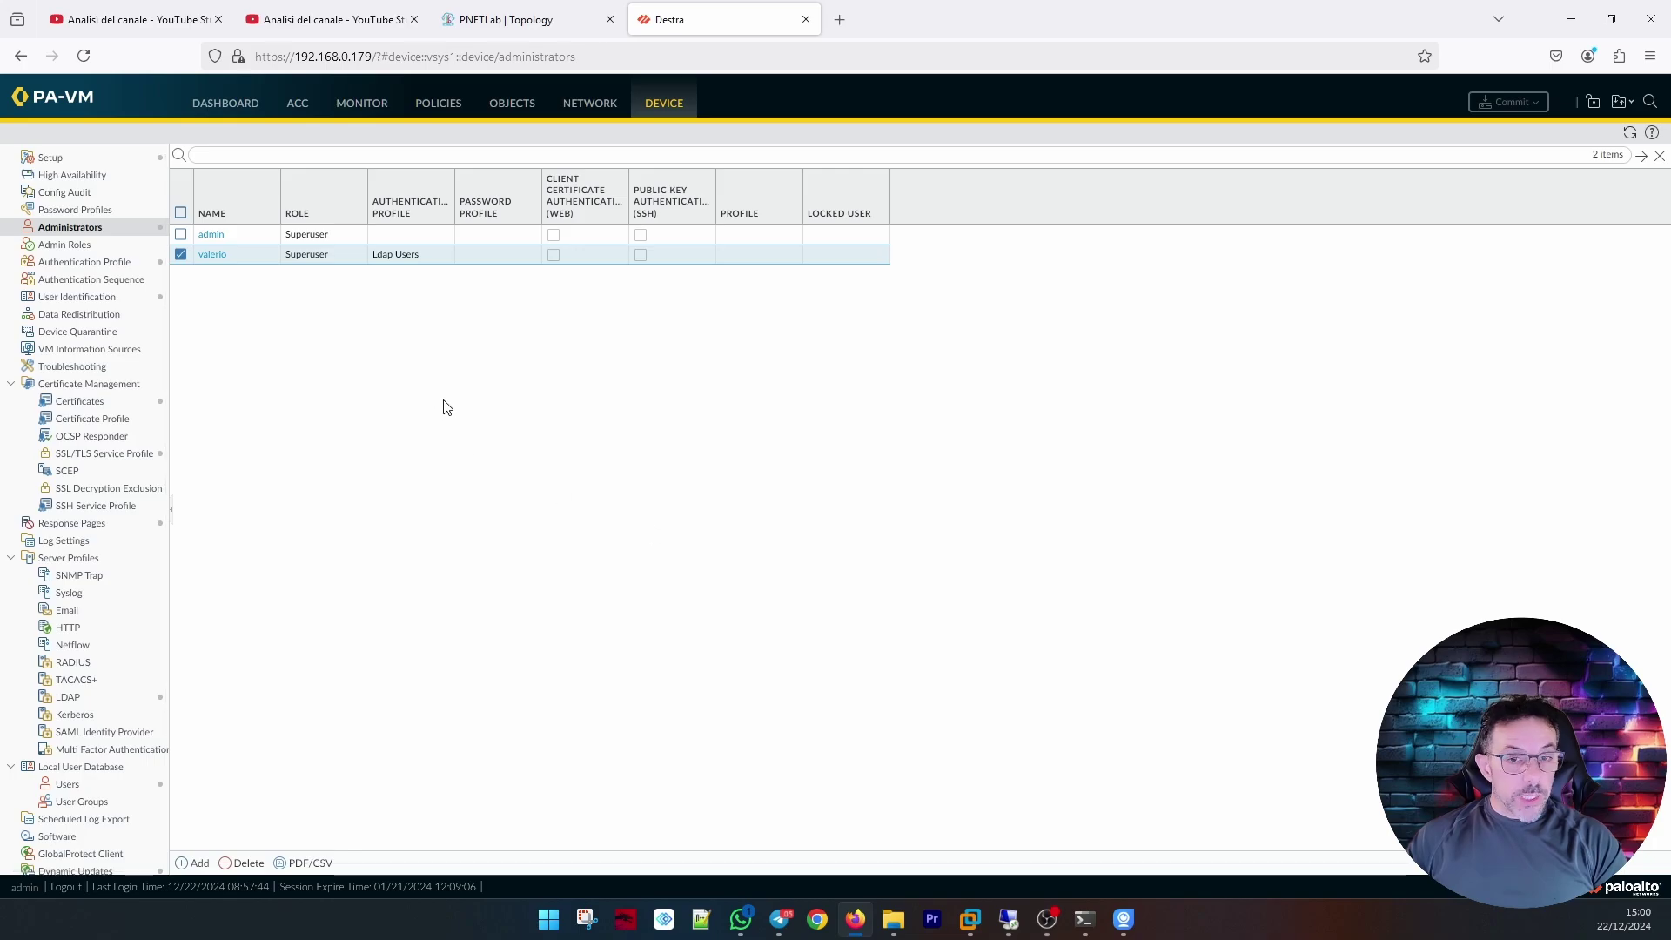
Rename the Ldap Users profile to 'Ldap Users NO 2FA' and start a new authentication profile.
left_click(93, 263)
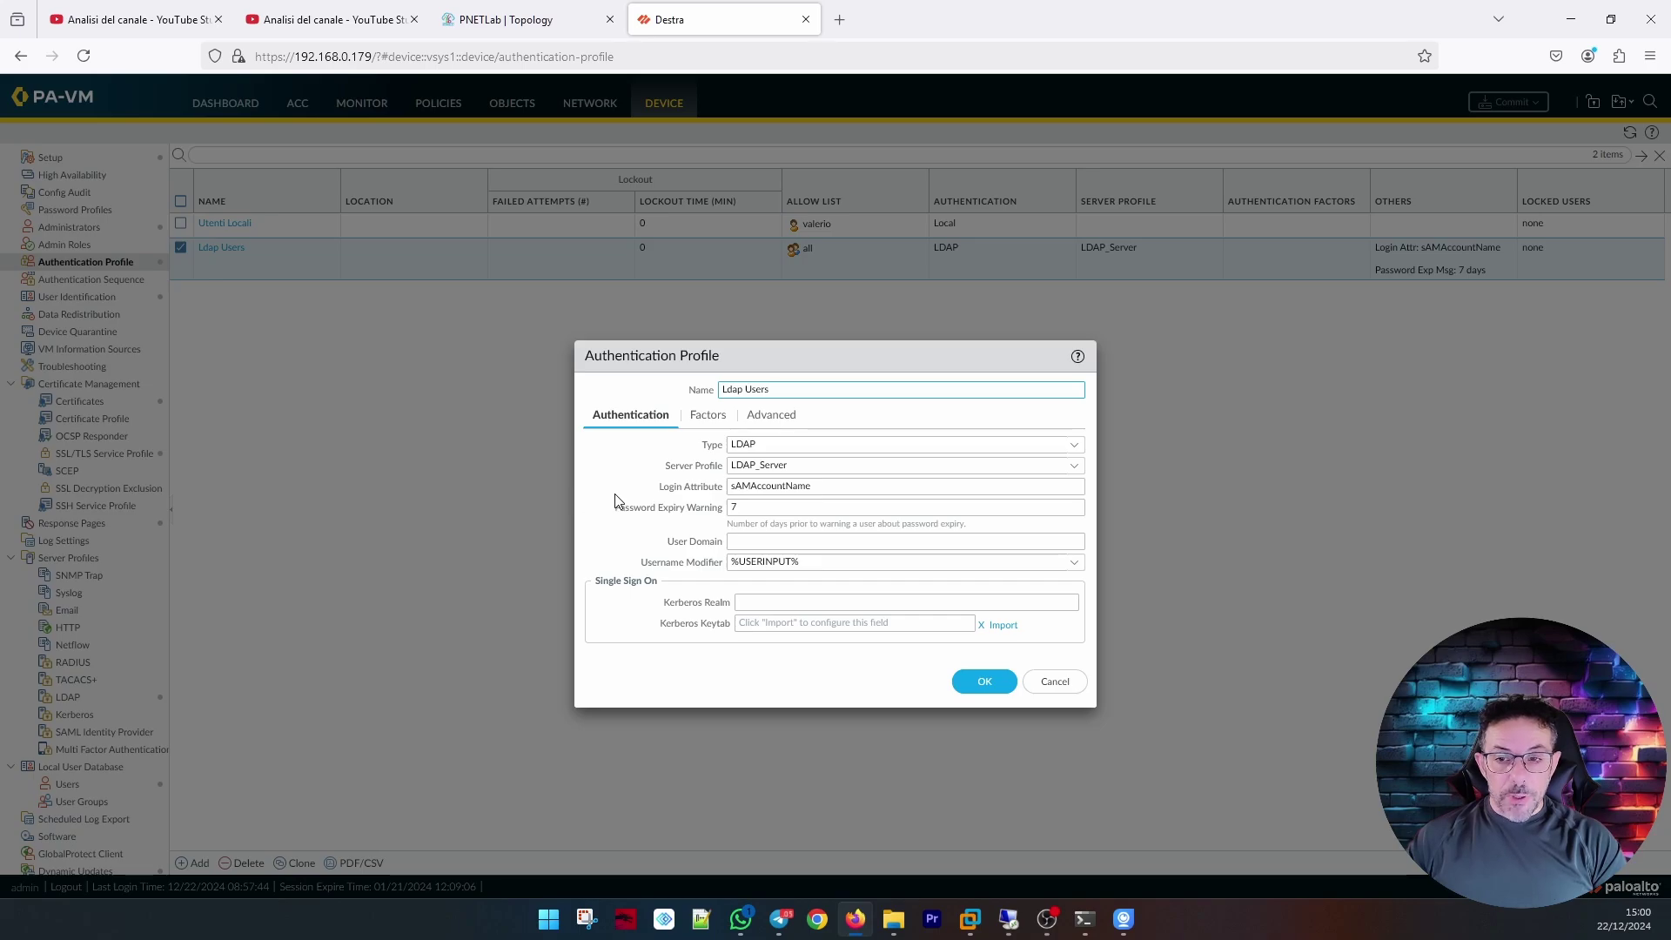
triple_click(820, 393)
left_click(820, 392)
type("NO 2FA")
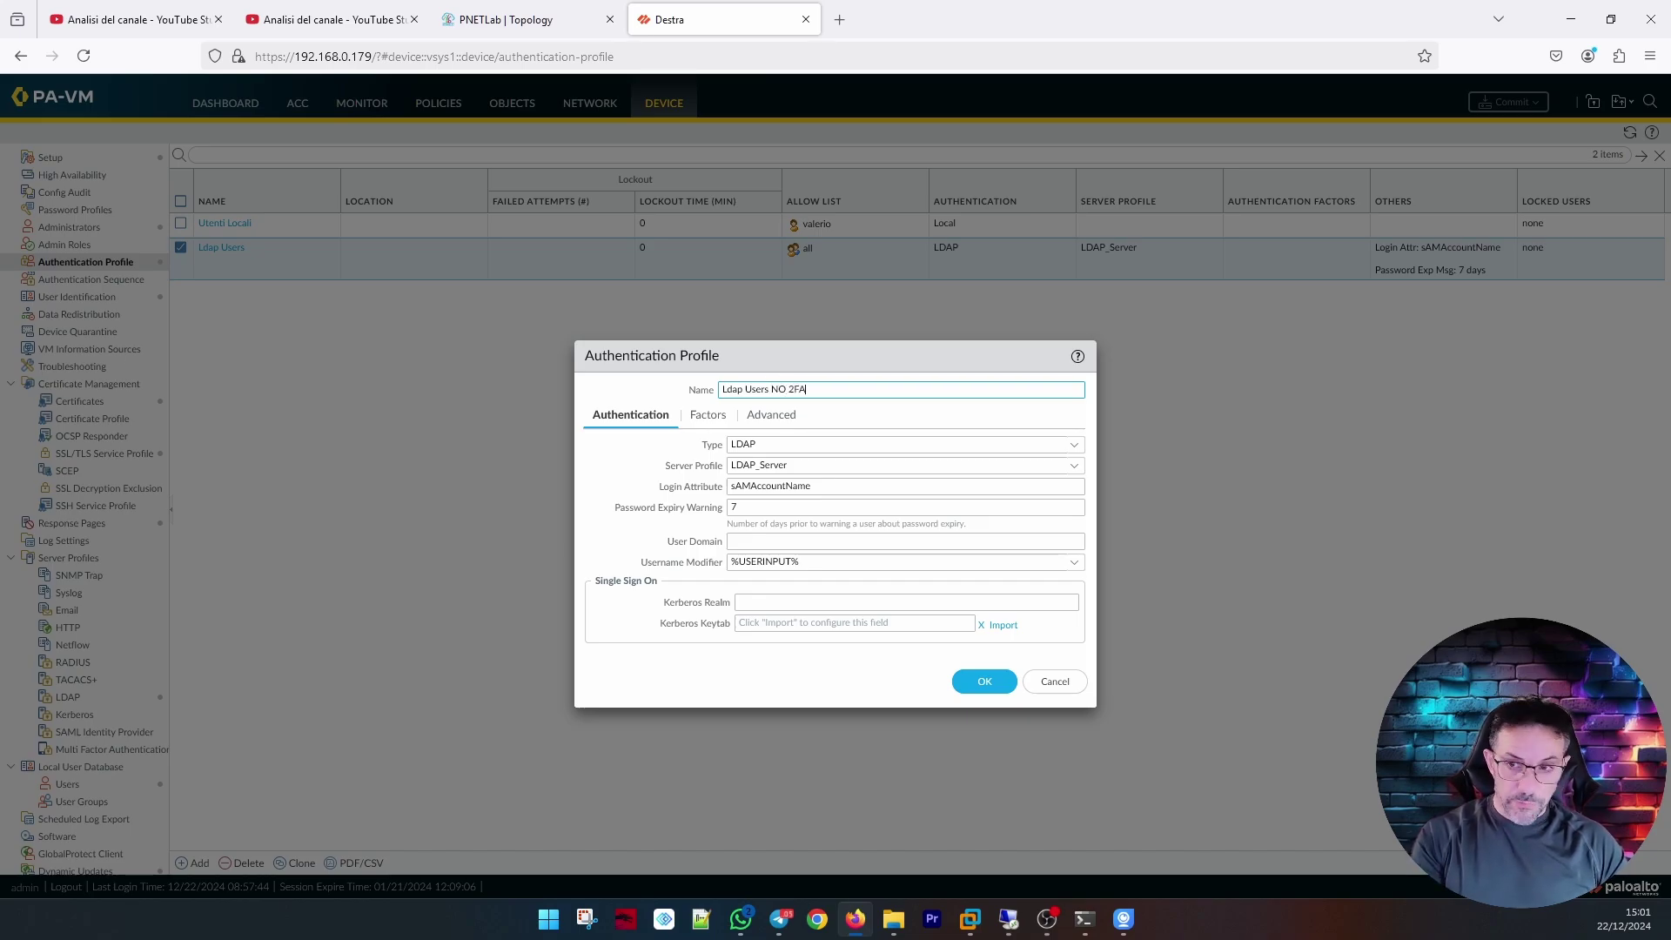
left_click(984, 682)
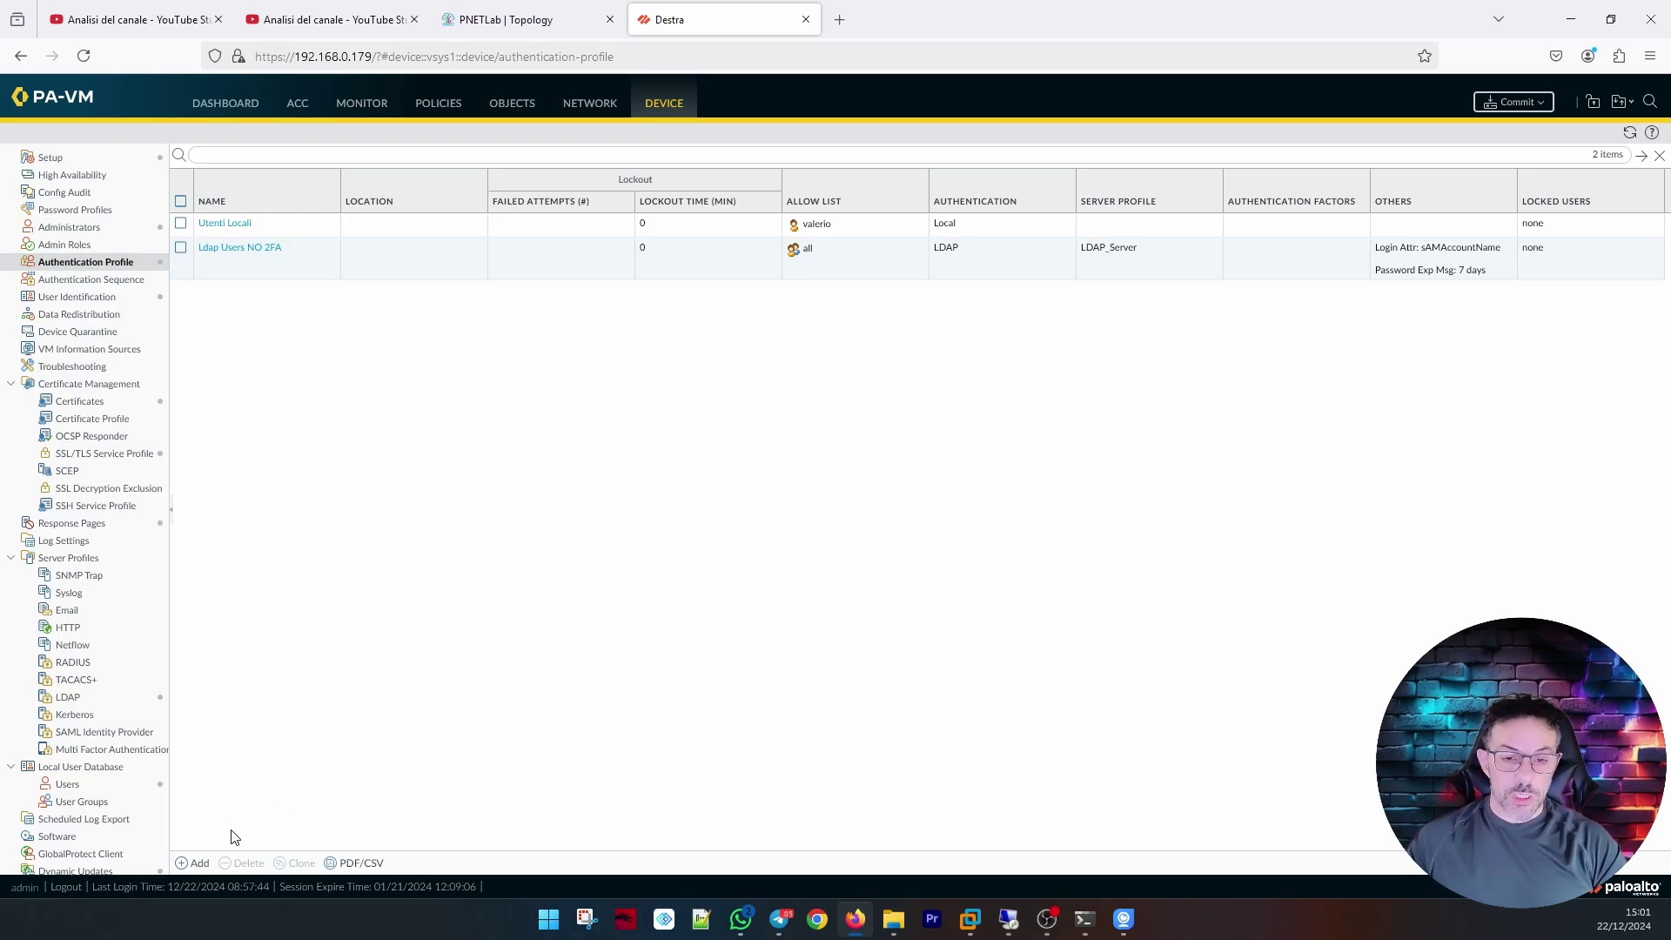
left_click(200, 862)
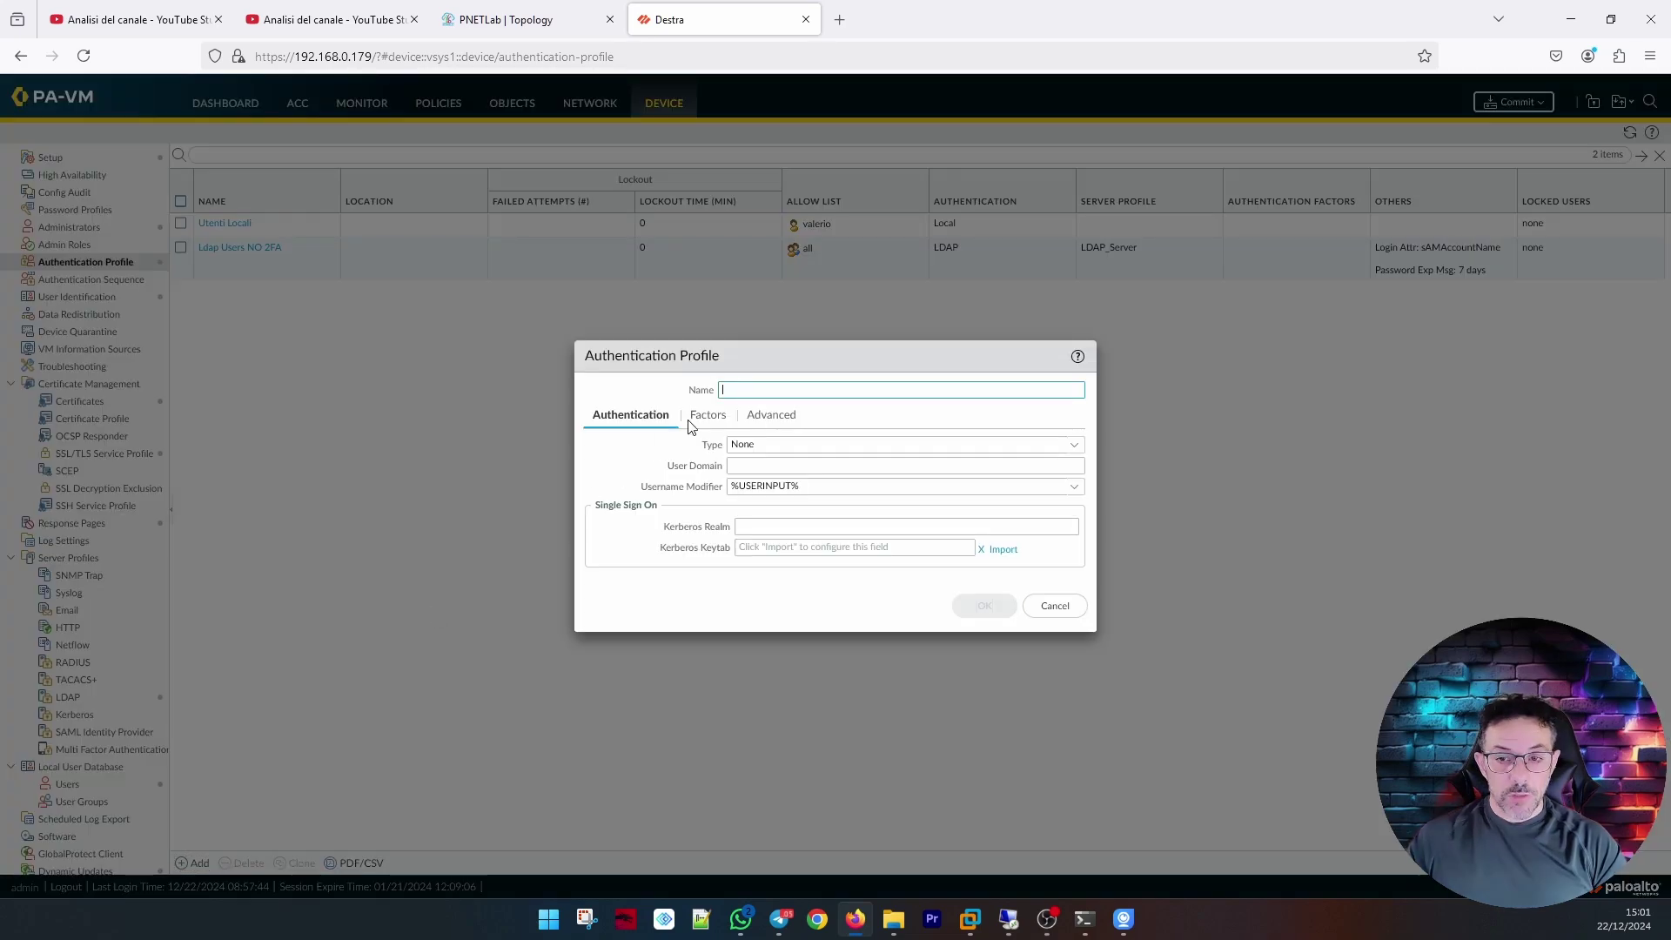
Name the new profile 'Ldap Users 2FA', type LDAP, server LDAP_Server, login attribute sAMAccountName.
type("Ldap Users")
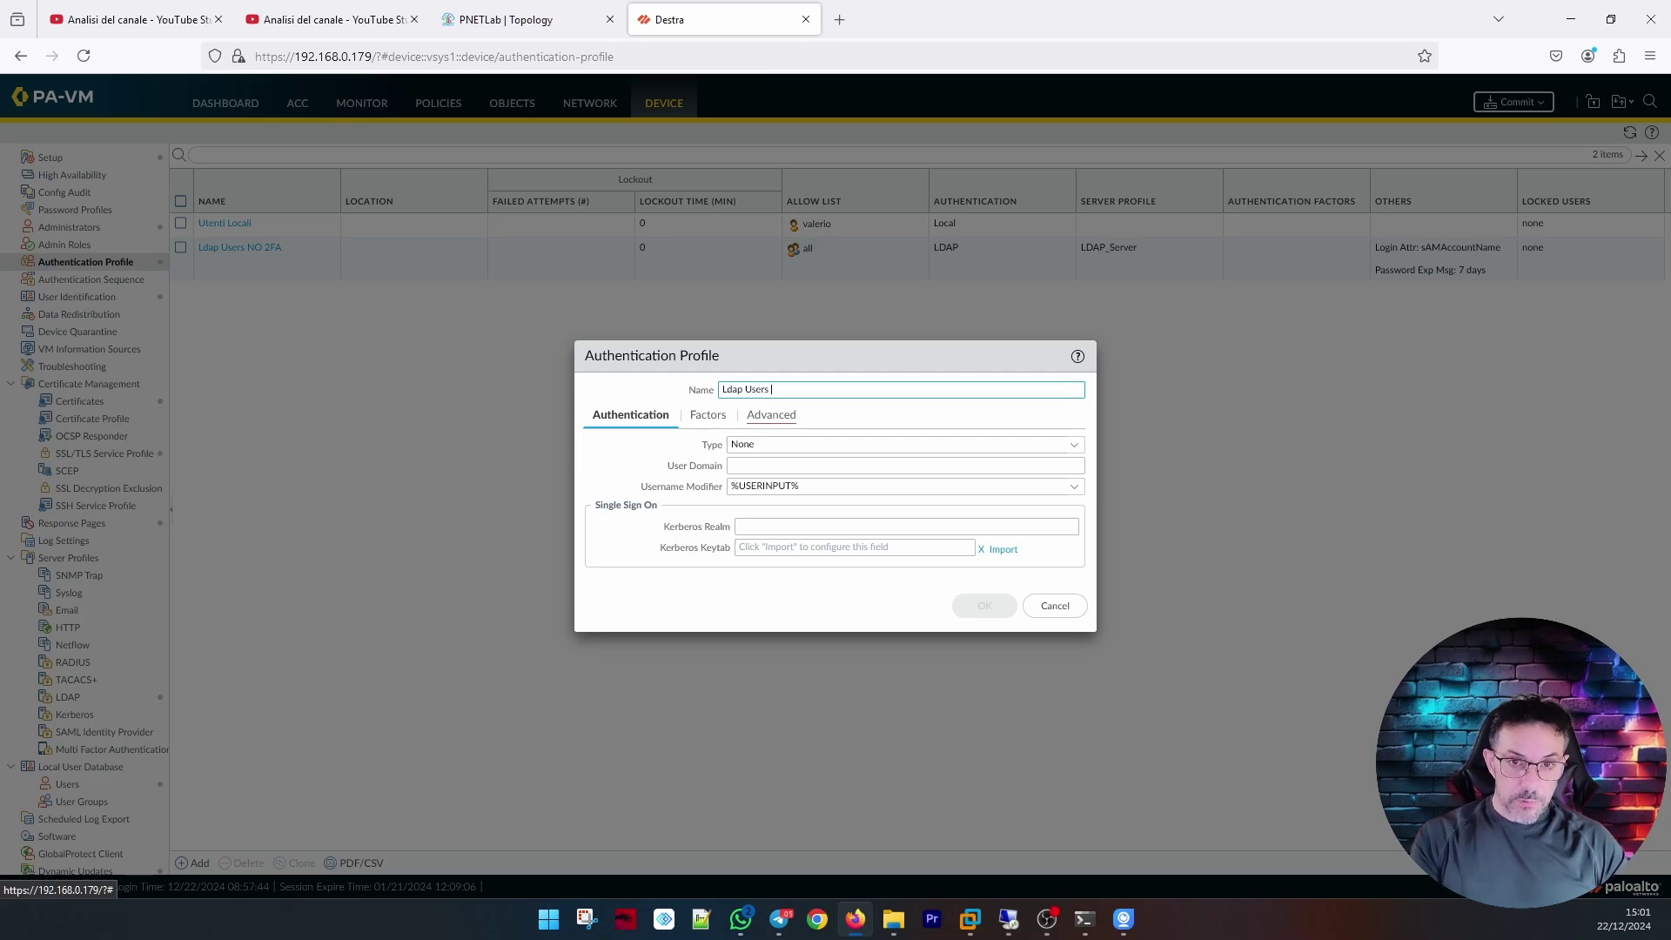
type("2FA")
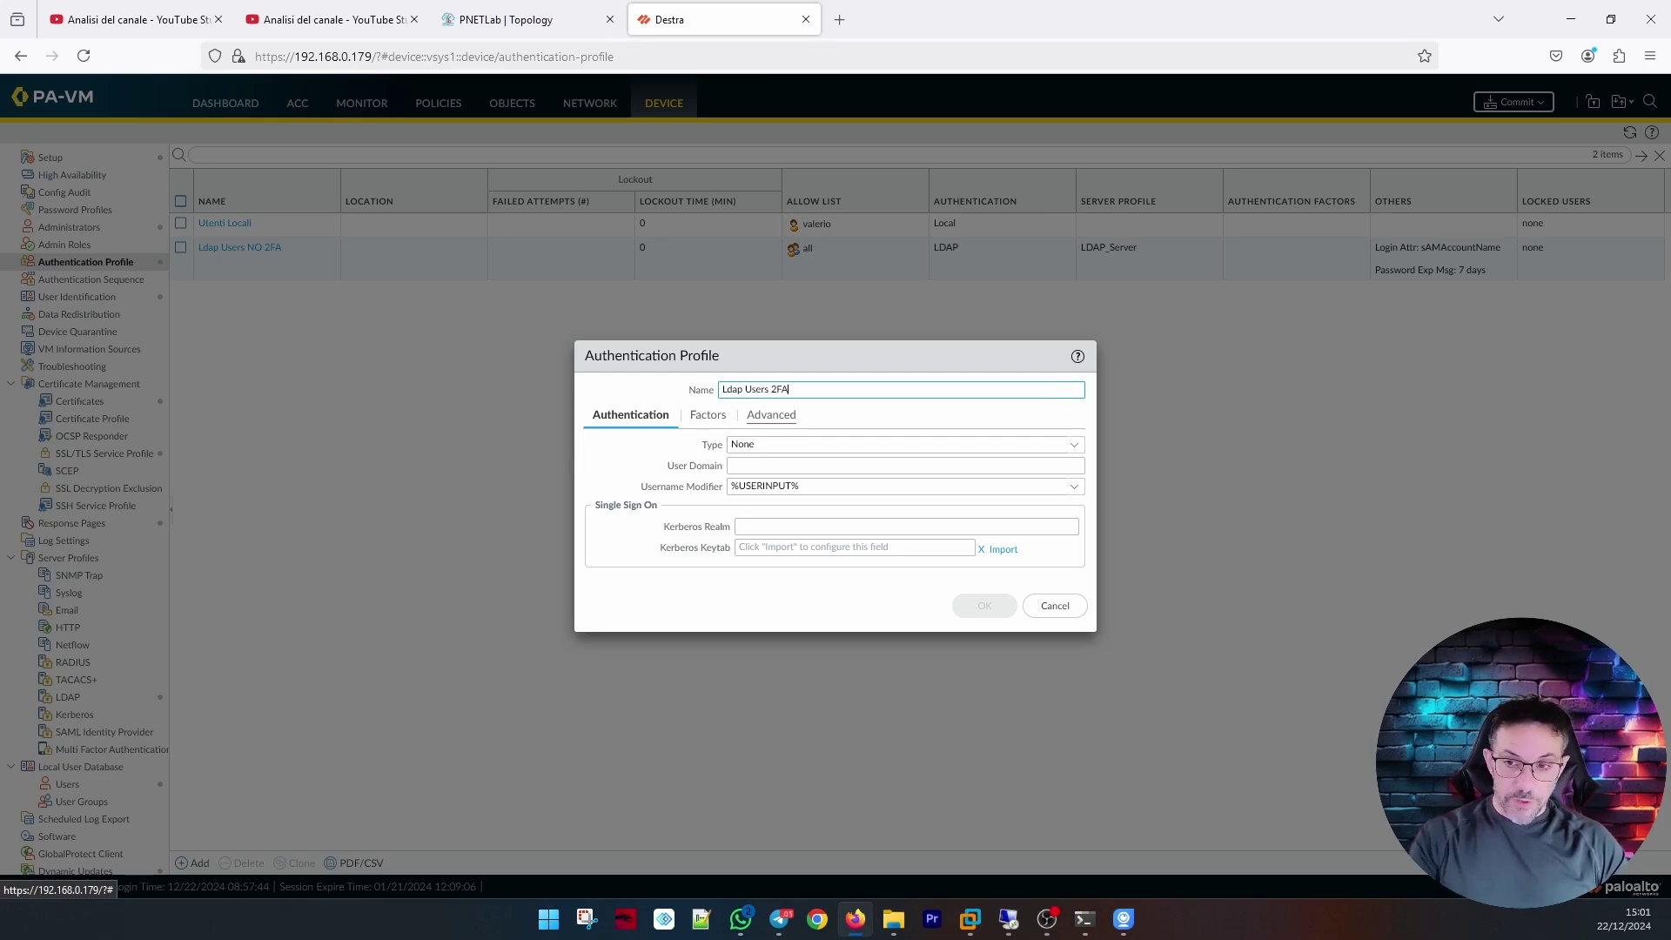
left_click(784, 444)
left_click(793, 546)
left_click(779, 470)
left_click(1074, 470)
left_click(862, 487)
left_click(864, 489)
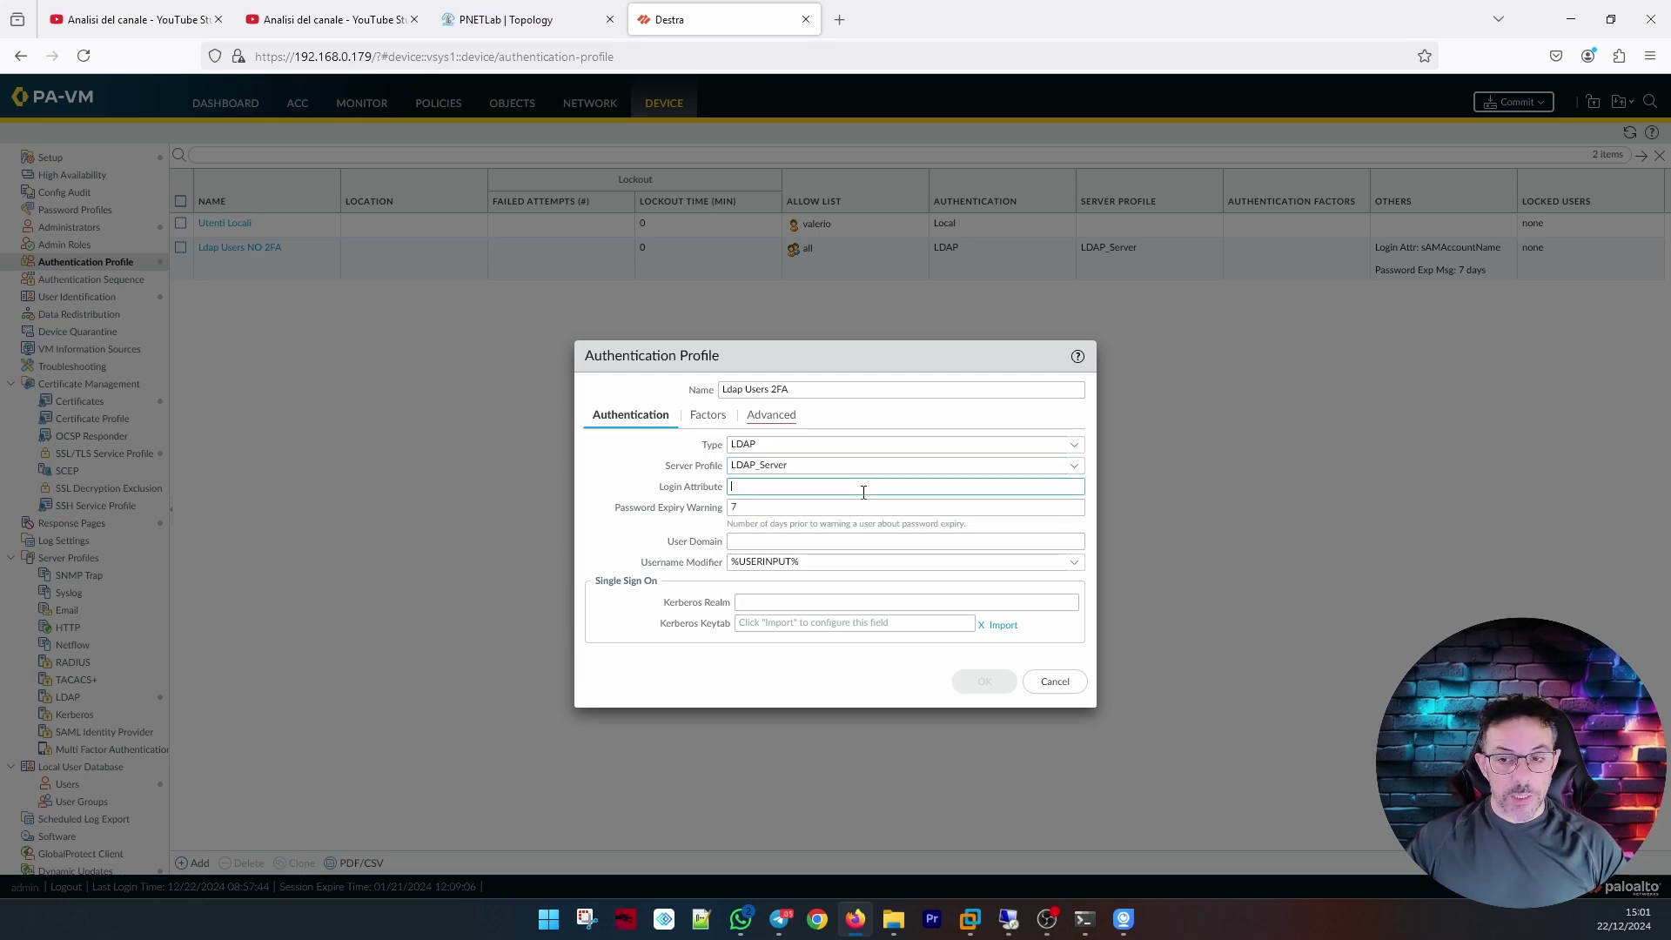
type("sAMAccountName")
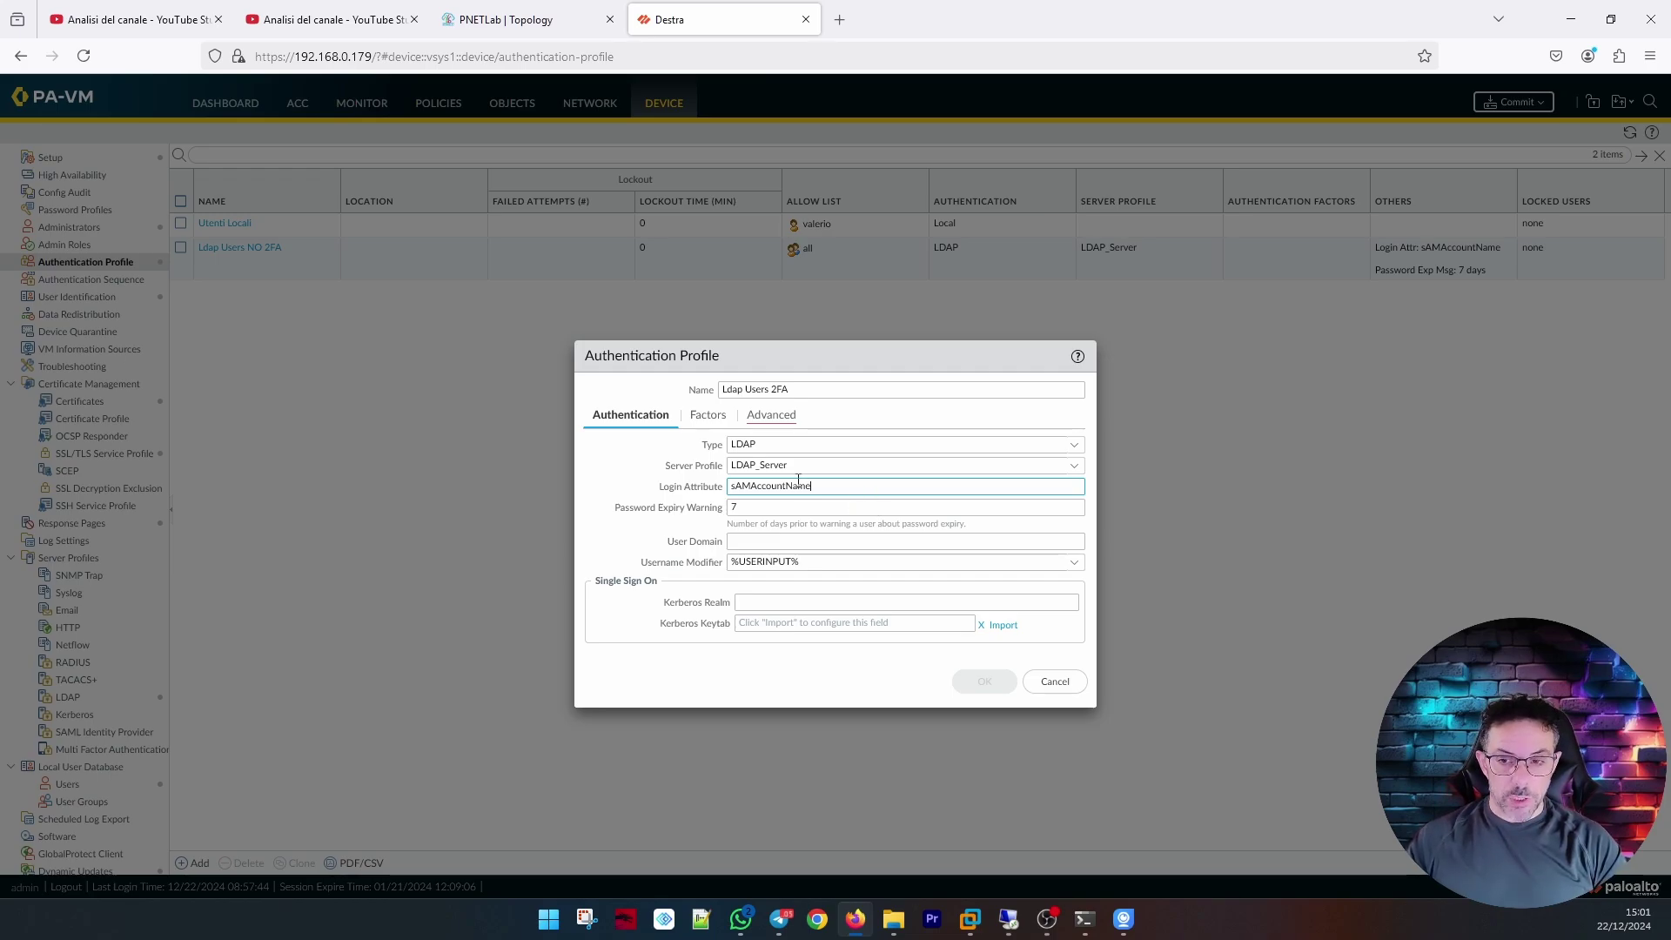
Restrict its allow list to the crazynet\2fa users group and save the profile.
left_click(771, 416)
left_click(617, 627)
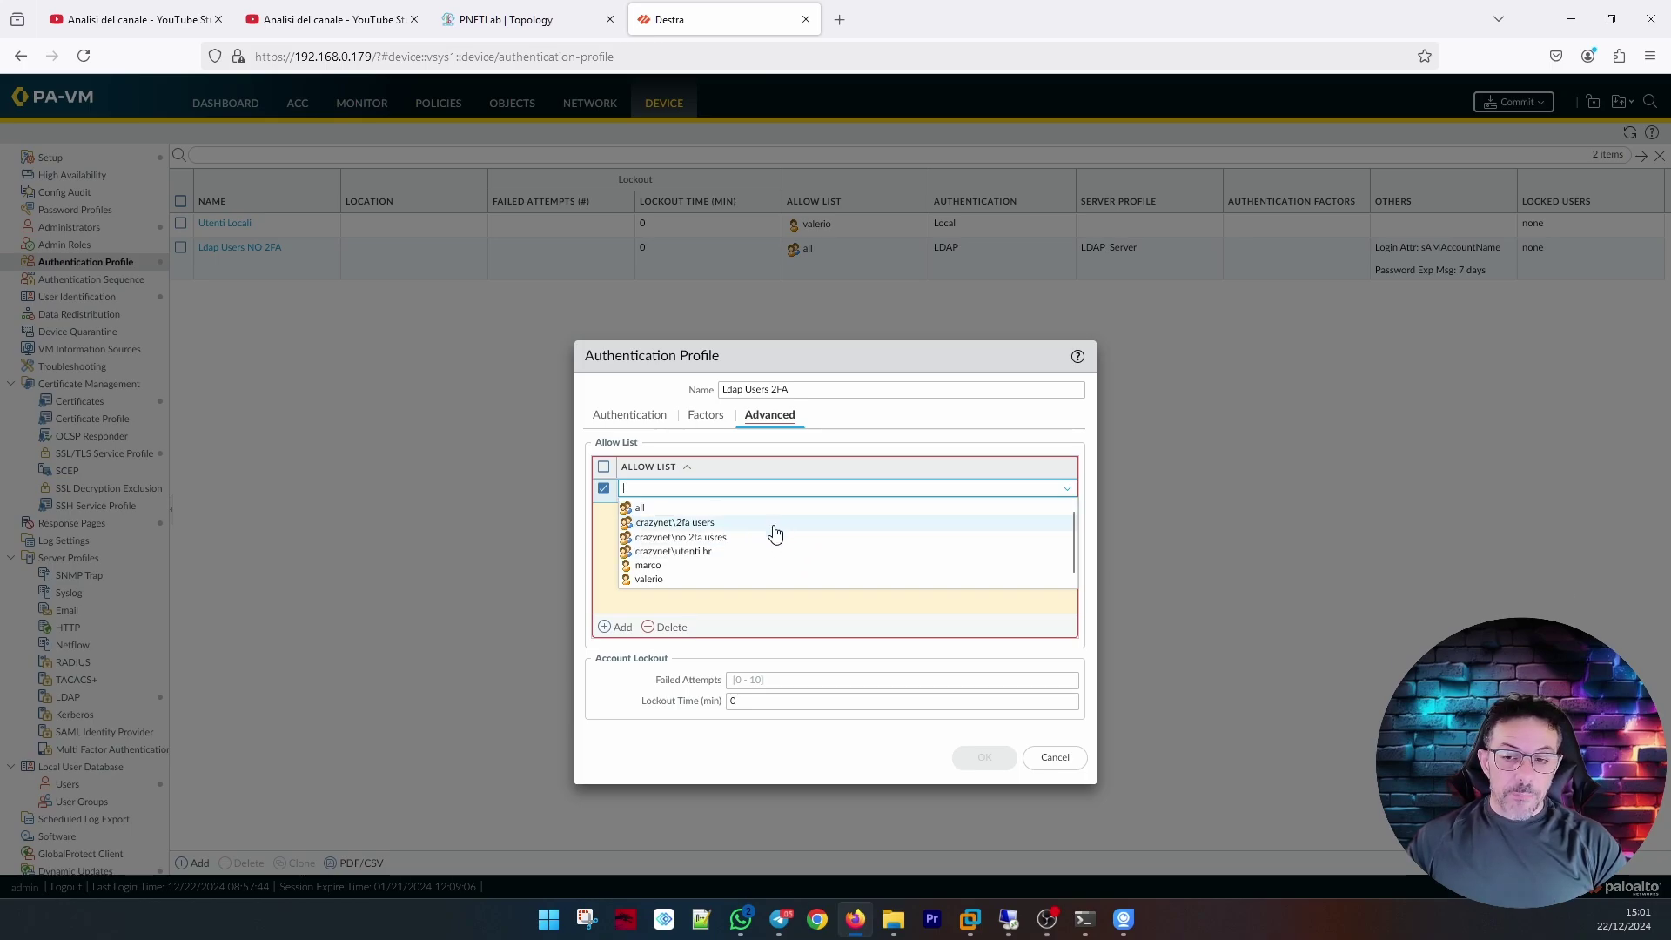
left_click(783, 530)
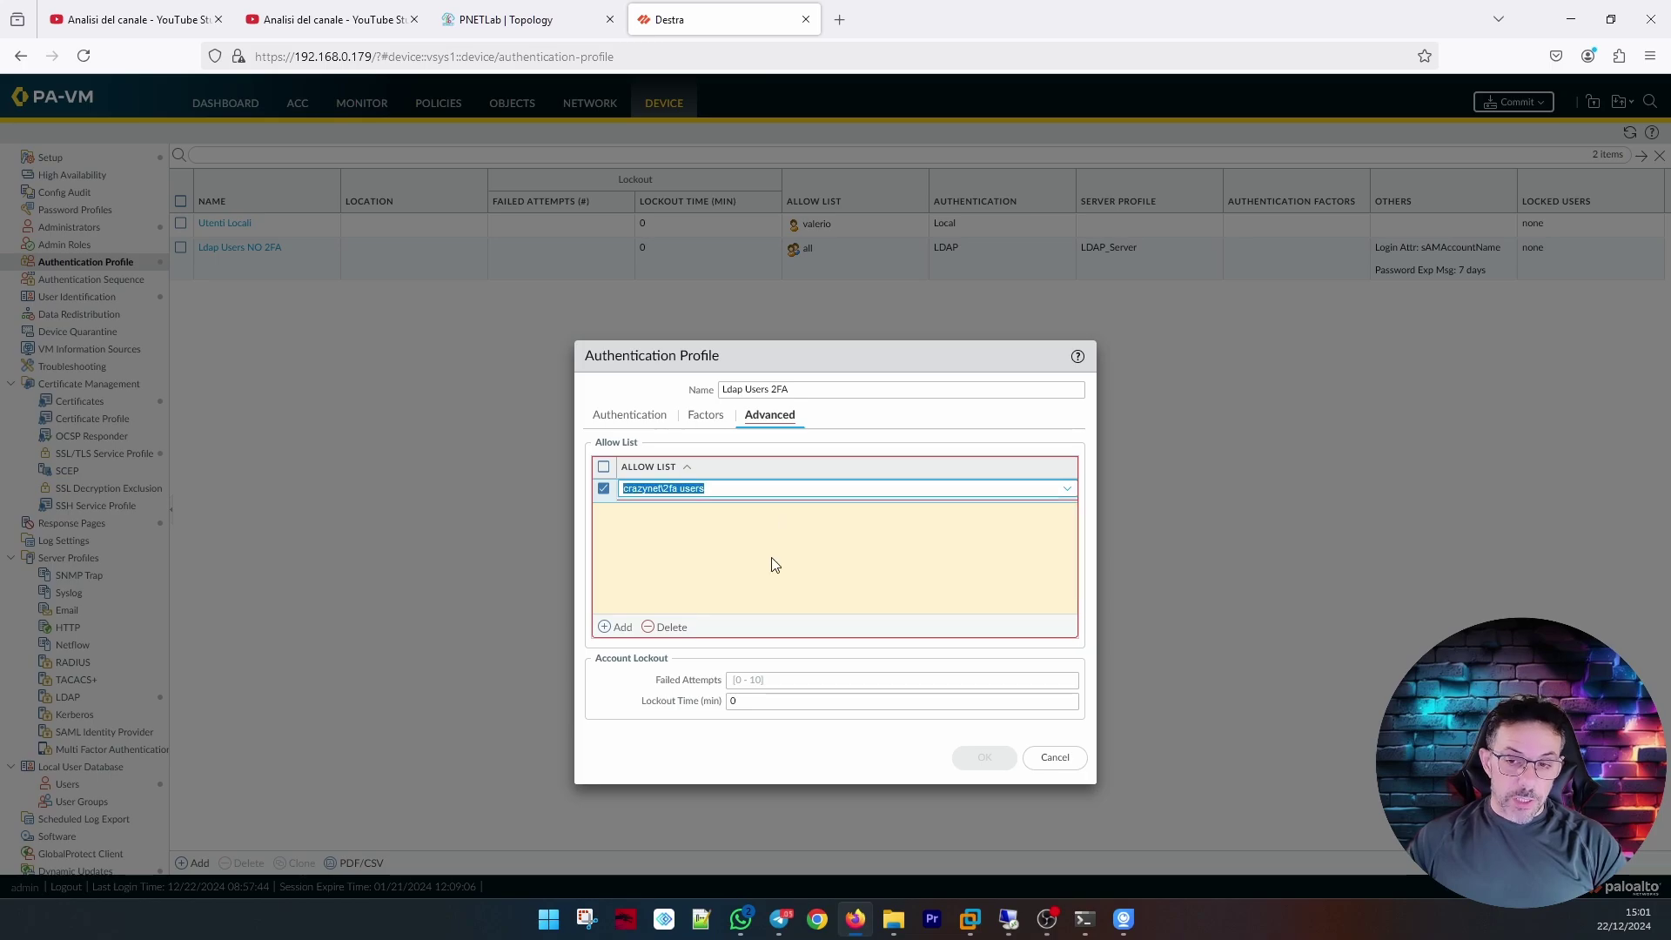
left_click(764, 575)
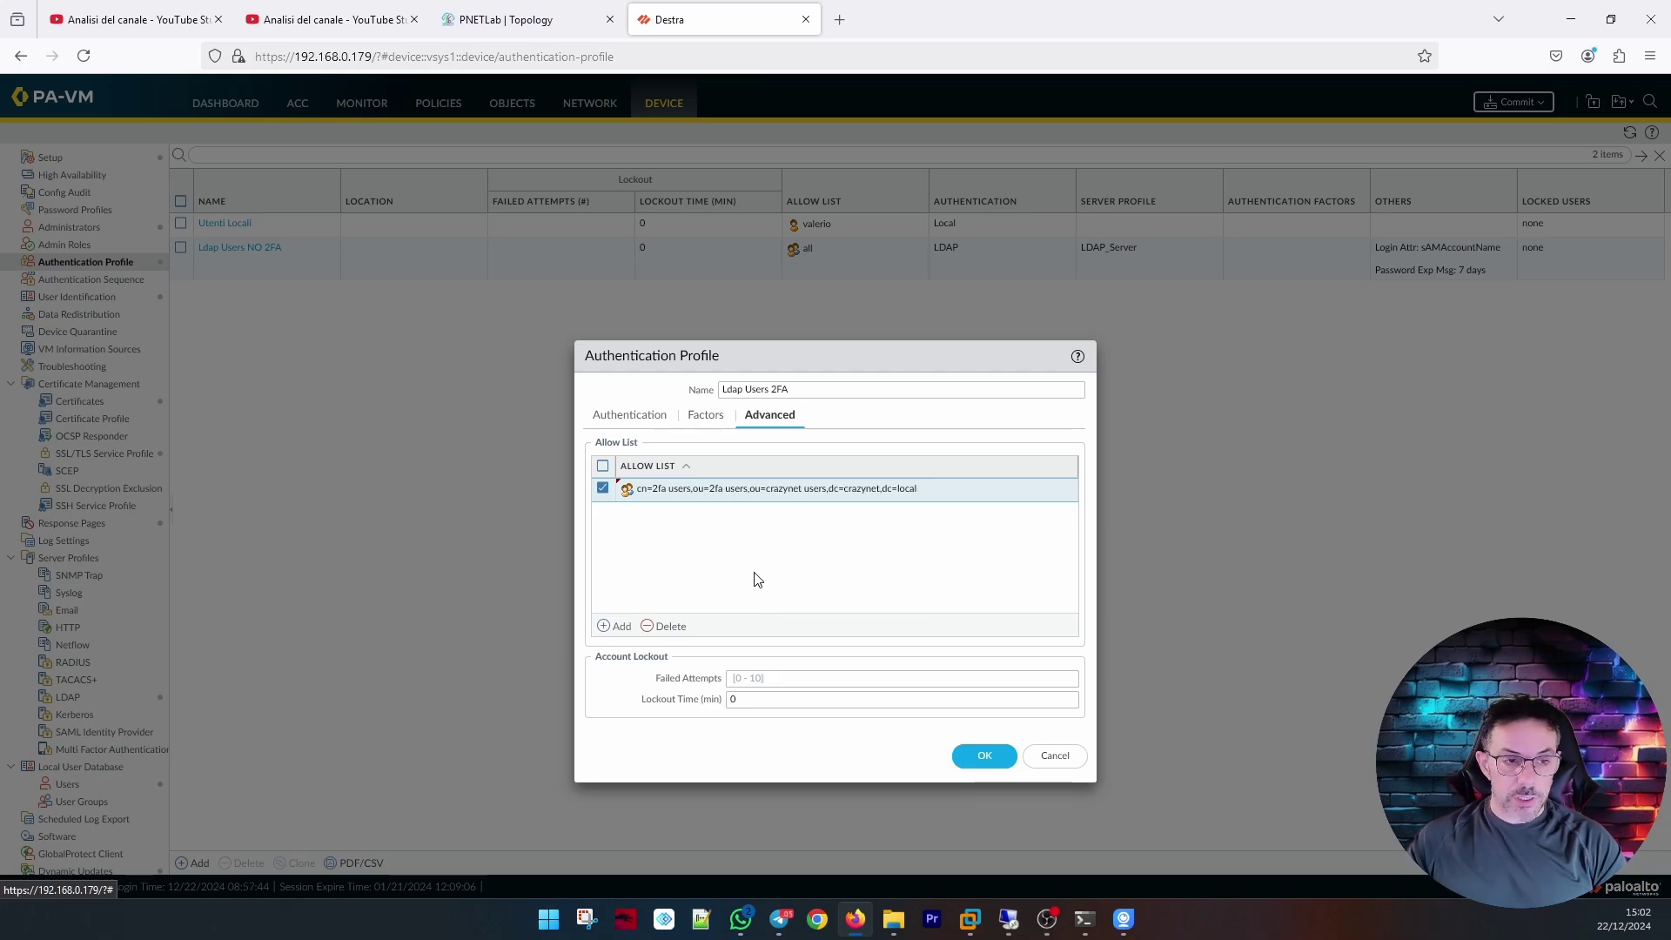
left_click(718, 422)
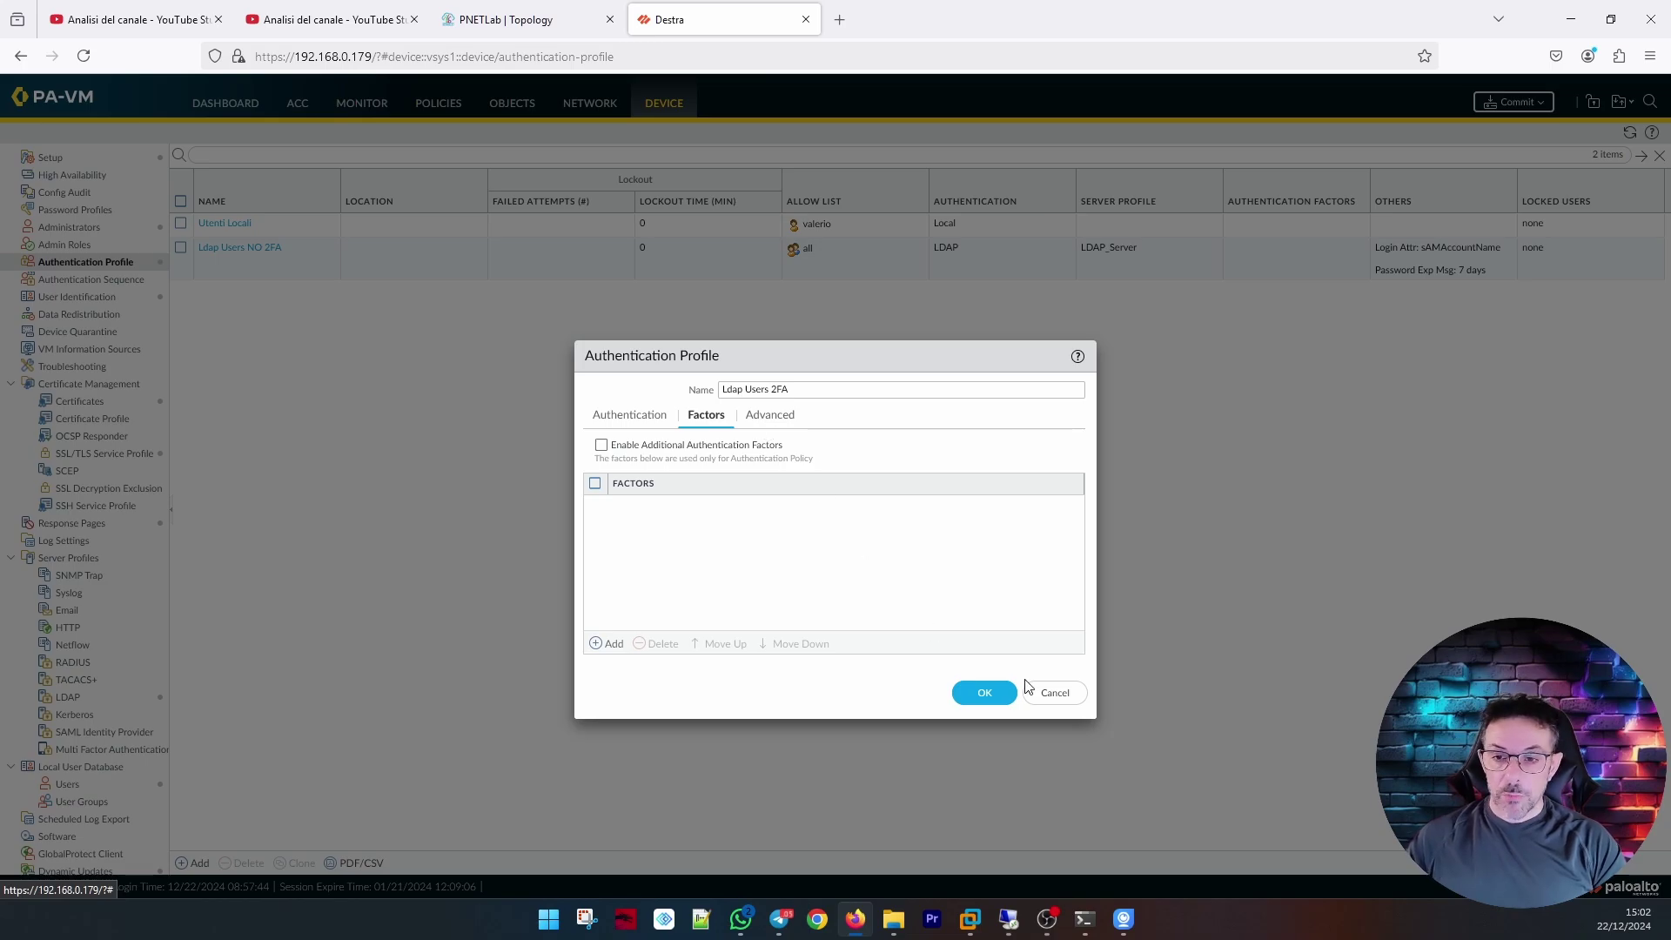
left_click(978, 692)
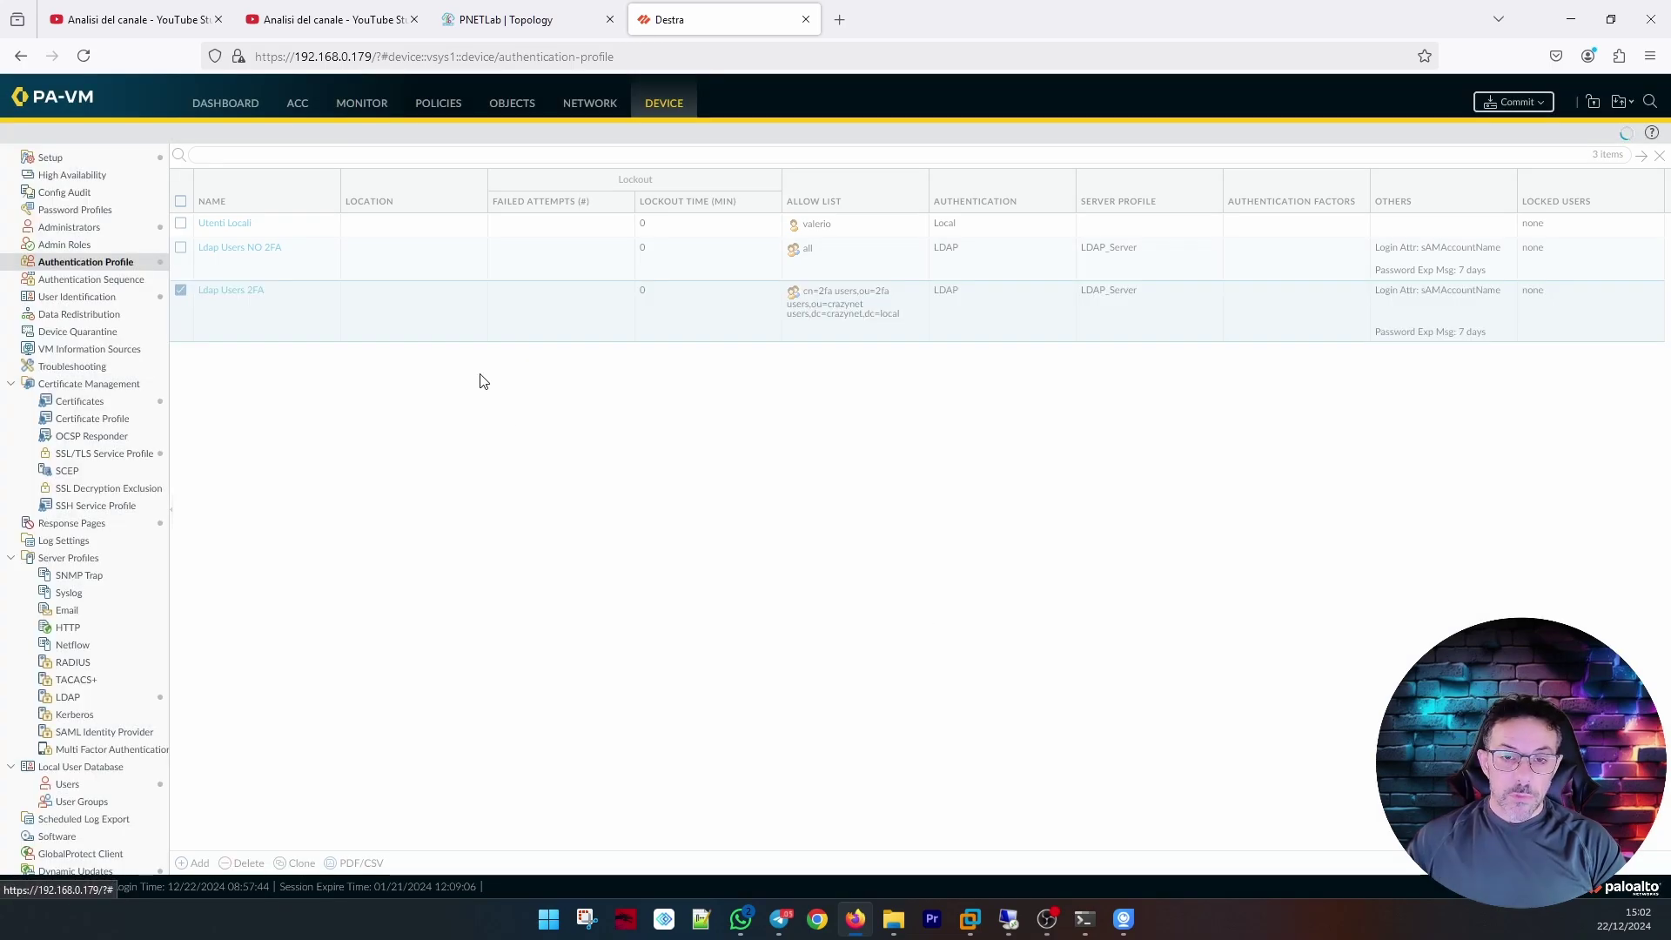
Replace 'all' with the no 2fa users group in Ldap Users NO 2FA's allow list and save.
left_click(255, 250)
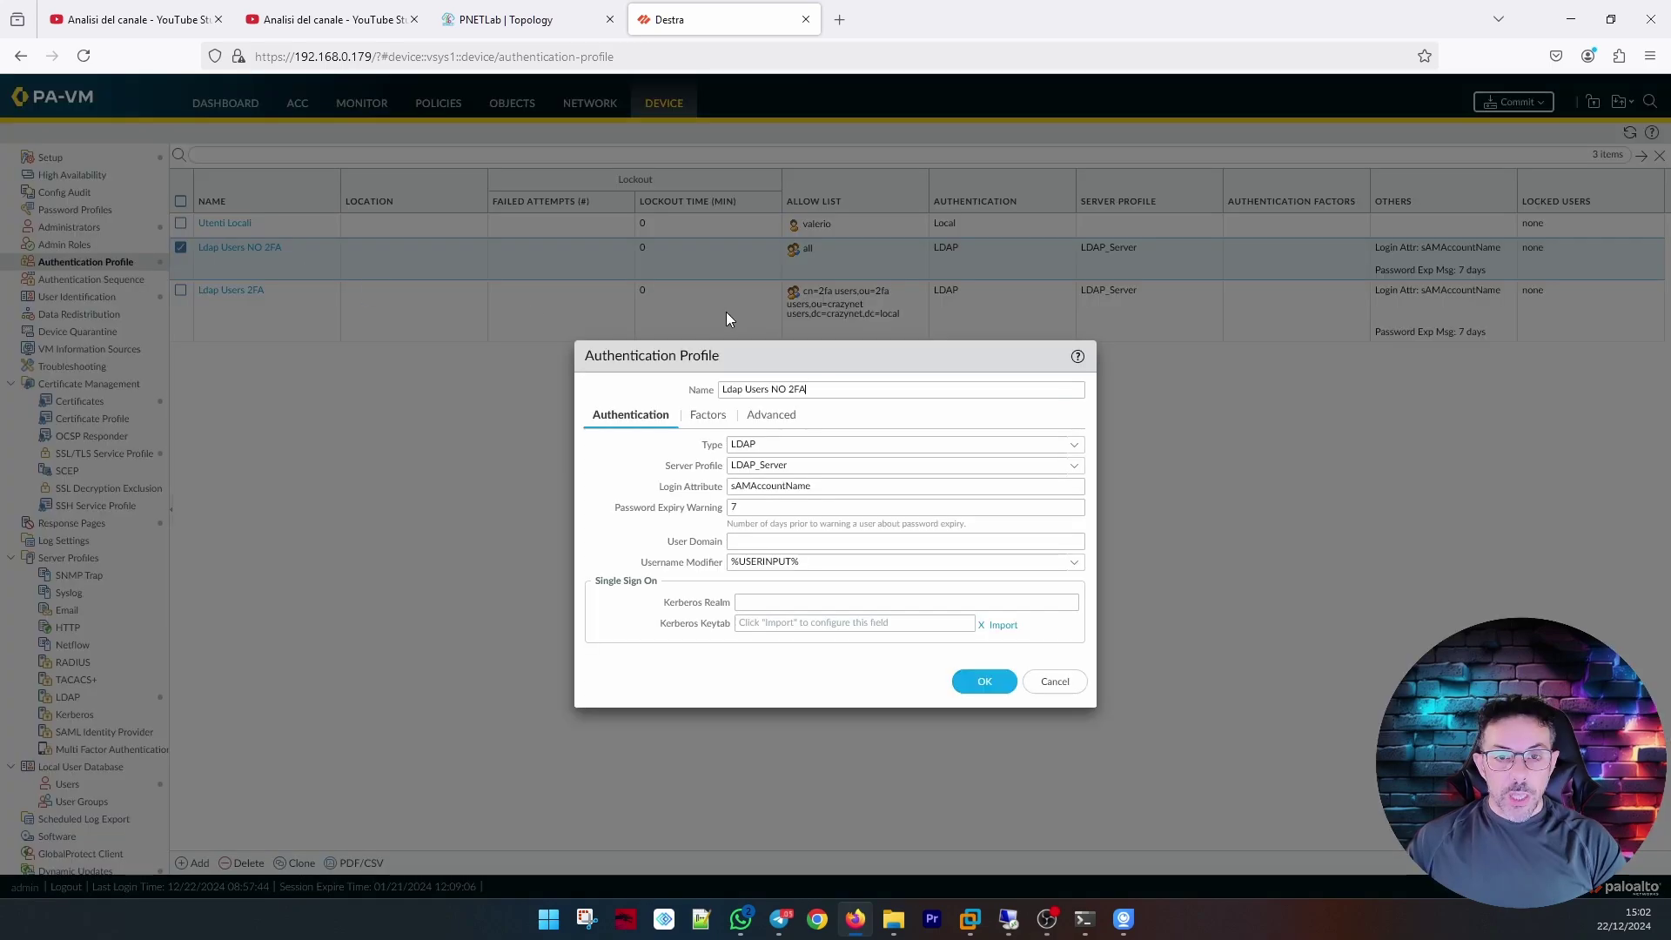
left_click(771, 415)
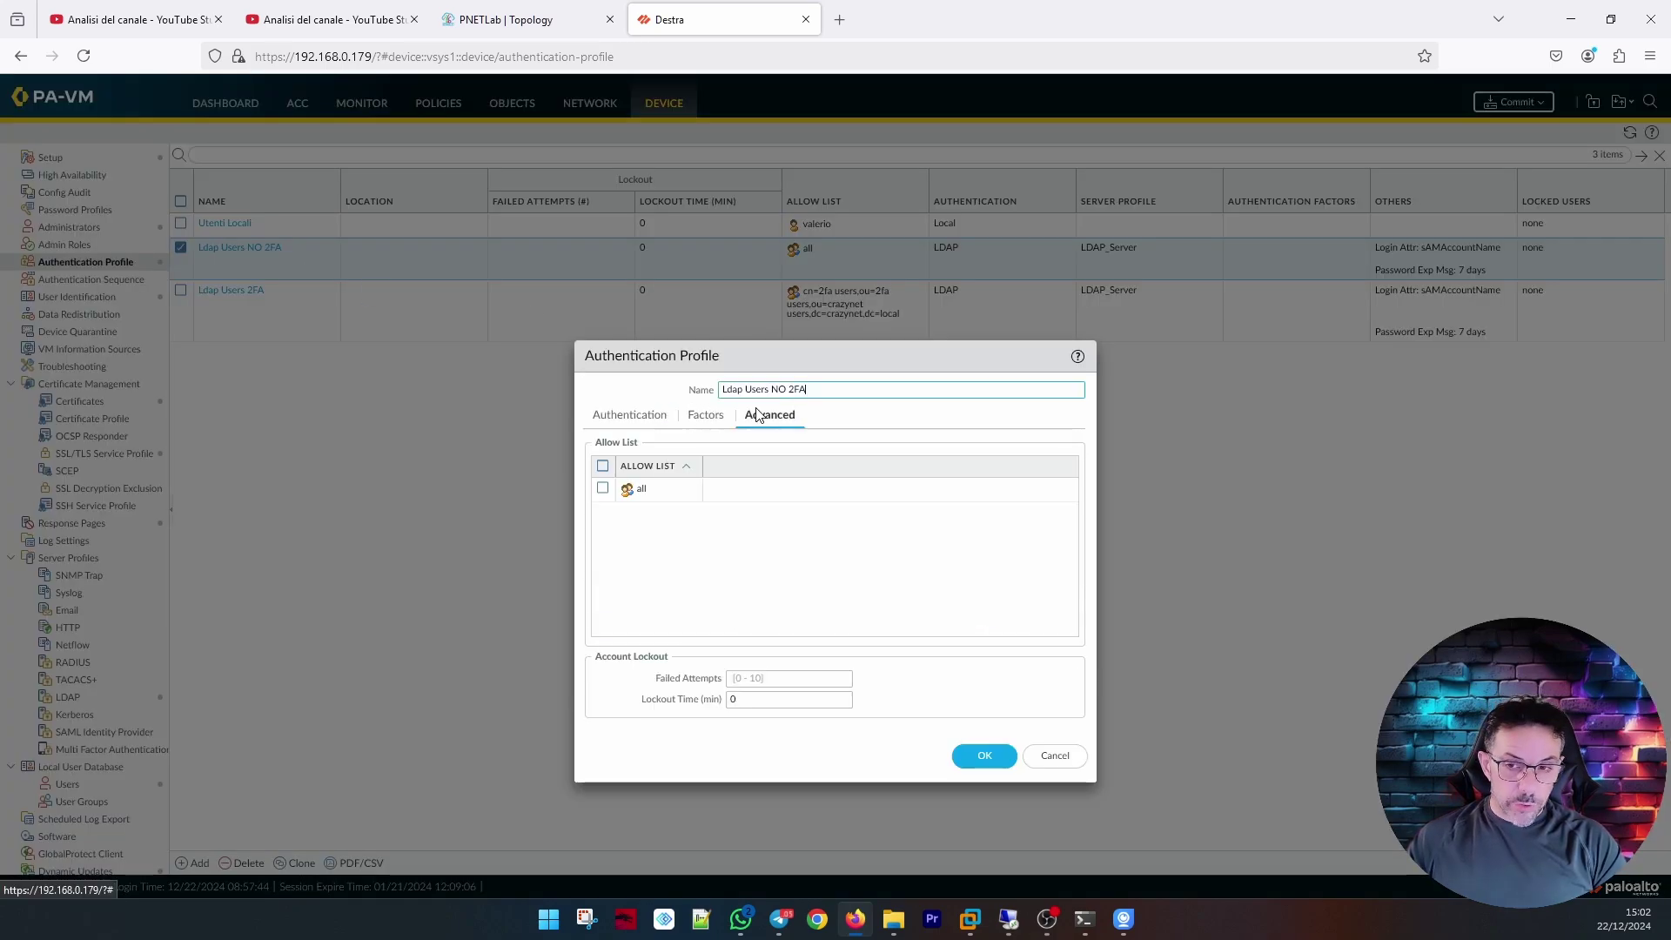
left_click(620, 626)
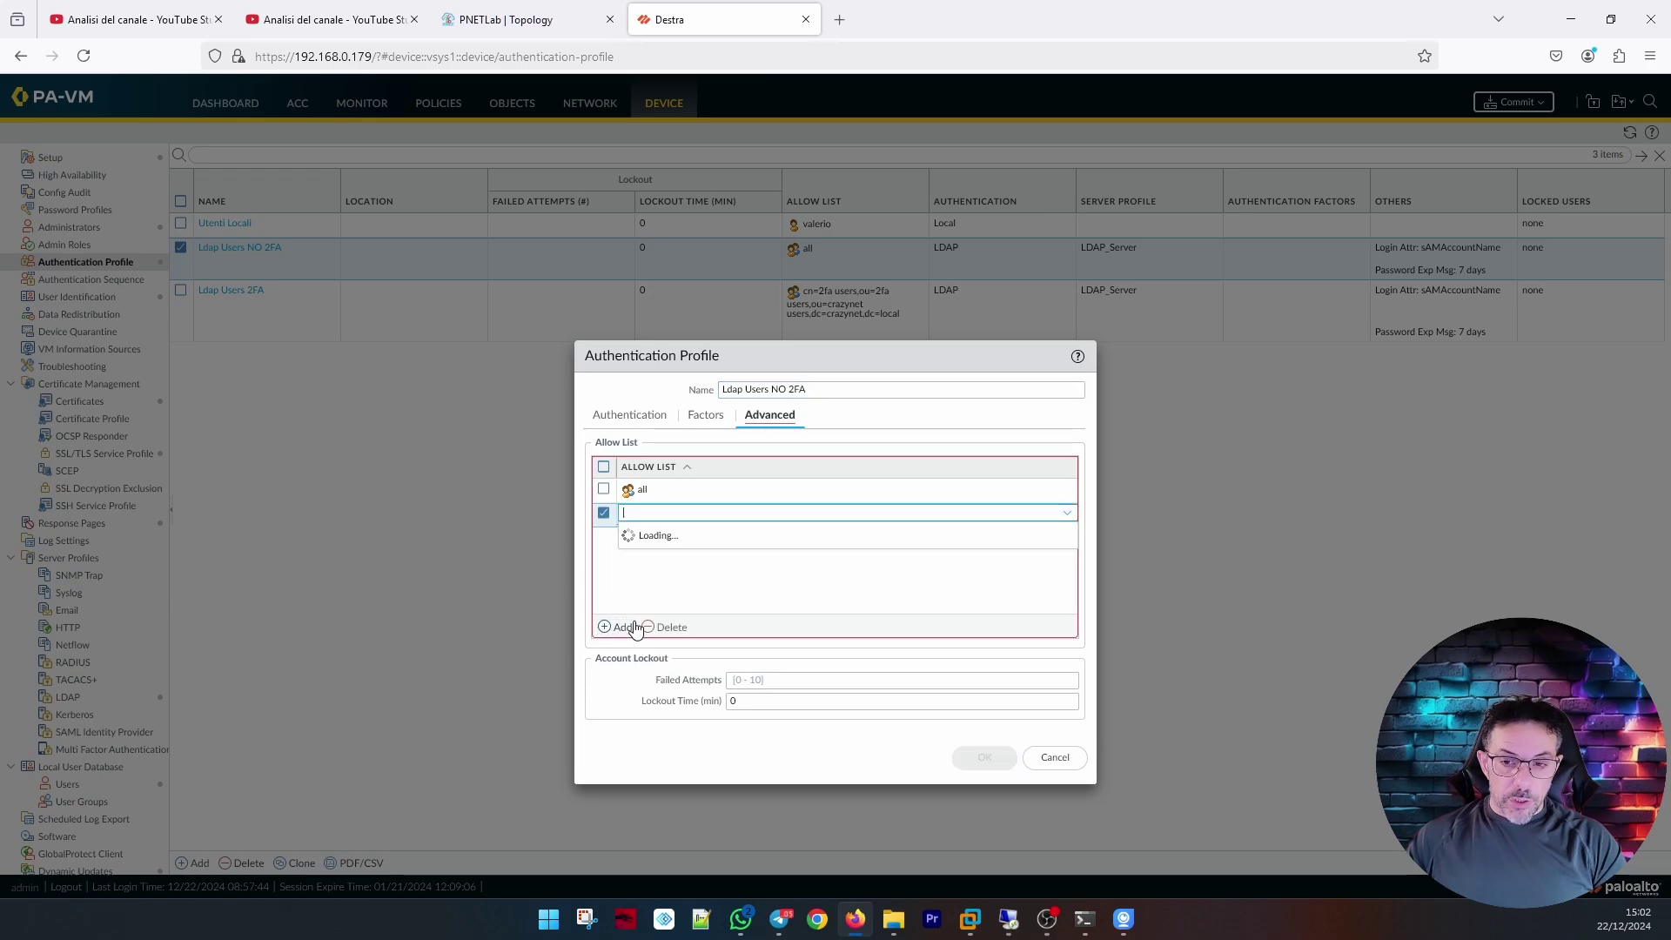
left_click(874, 570)
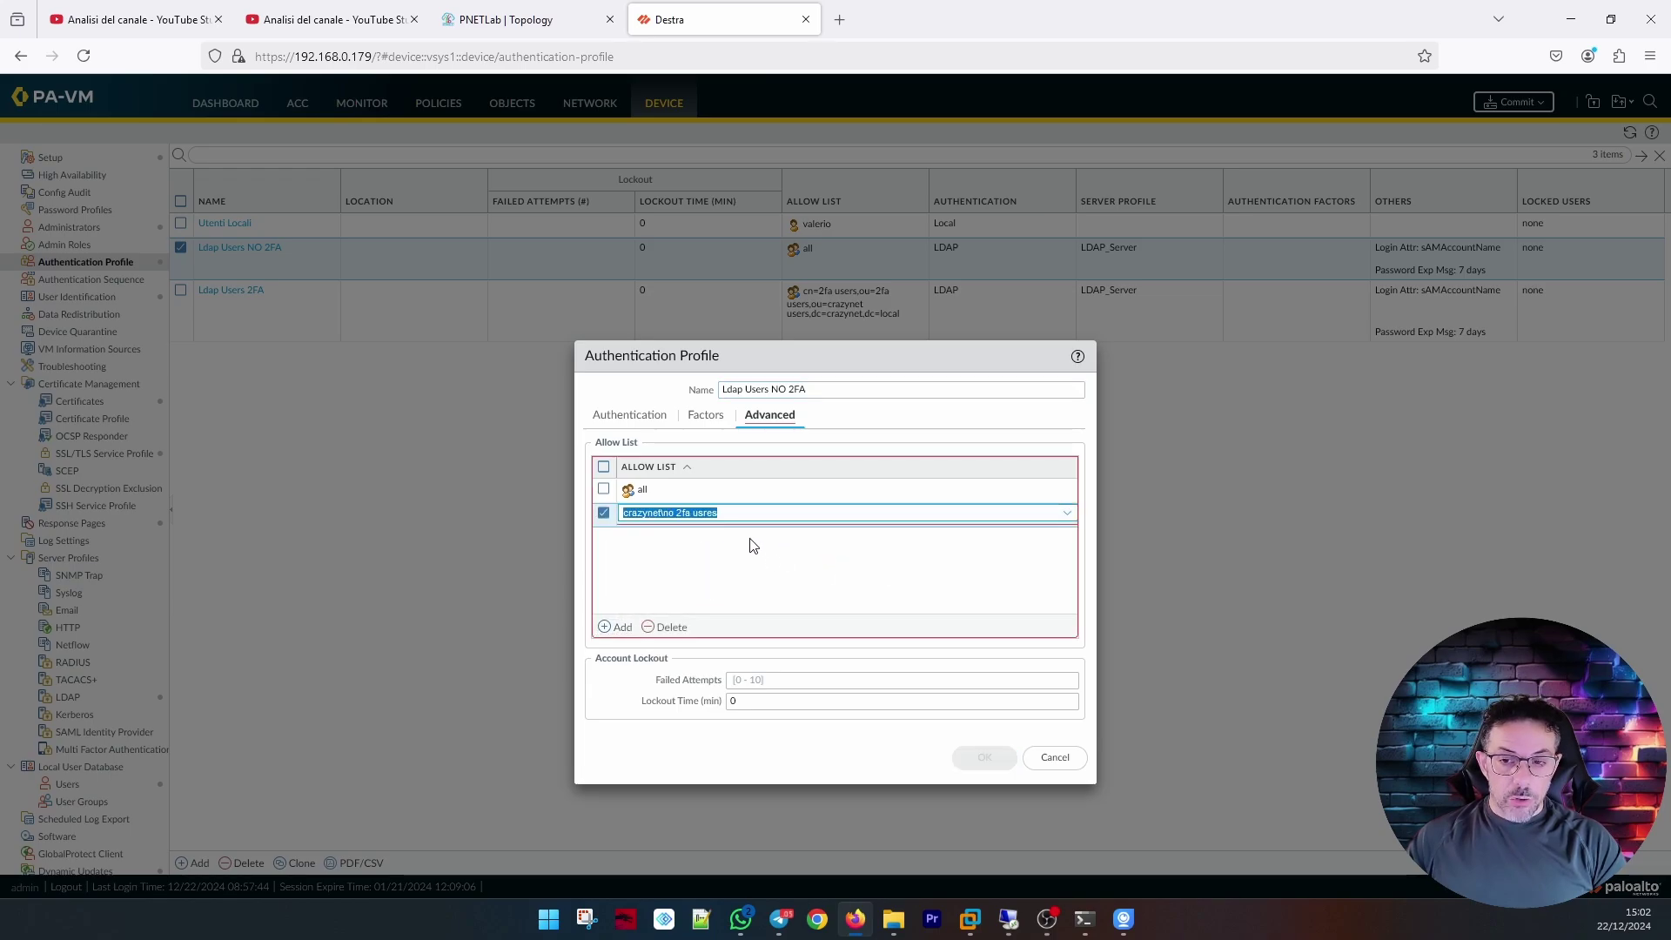
left_click(711, 570)
left_click(603, 512)
left_click(602, 488)
left_click(673, 632)
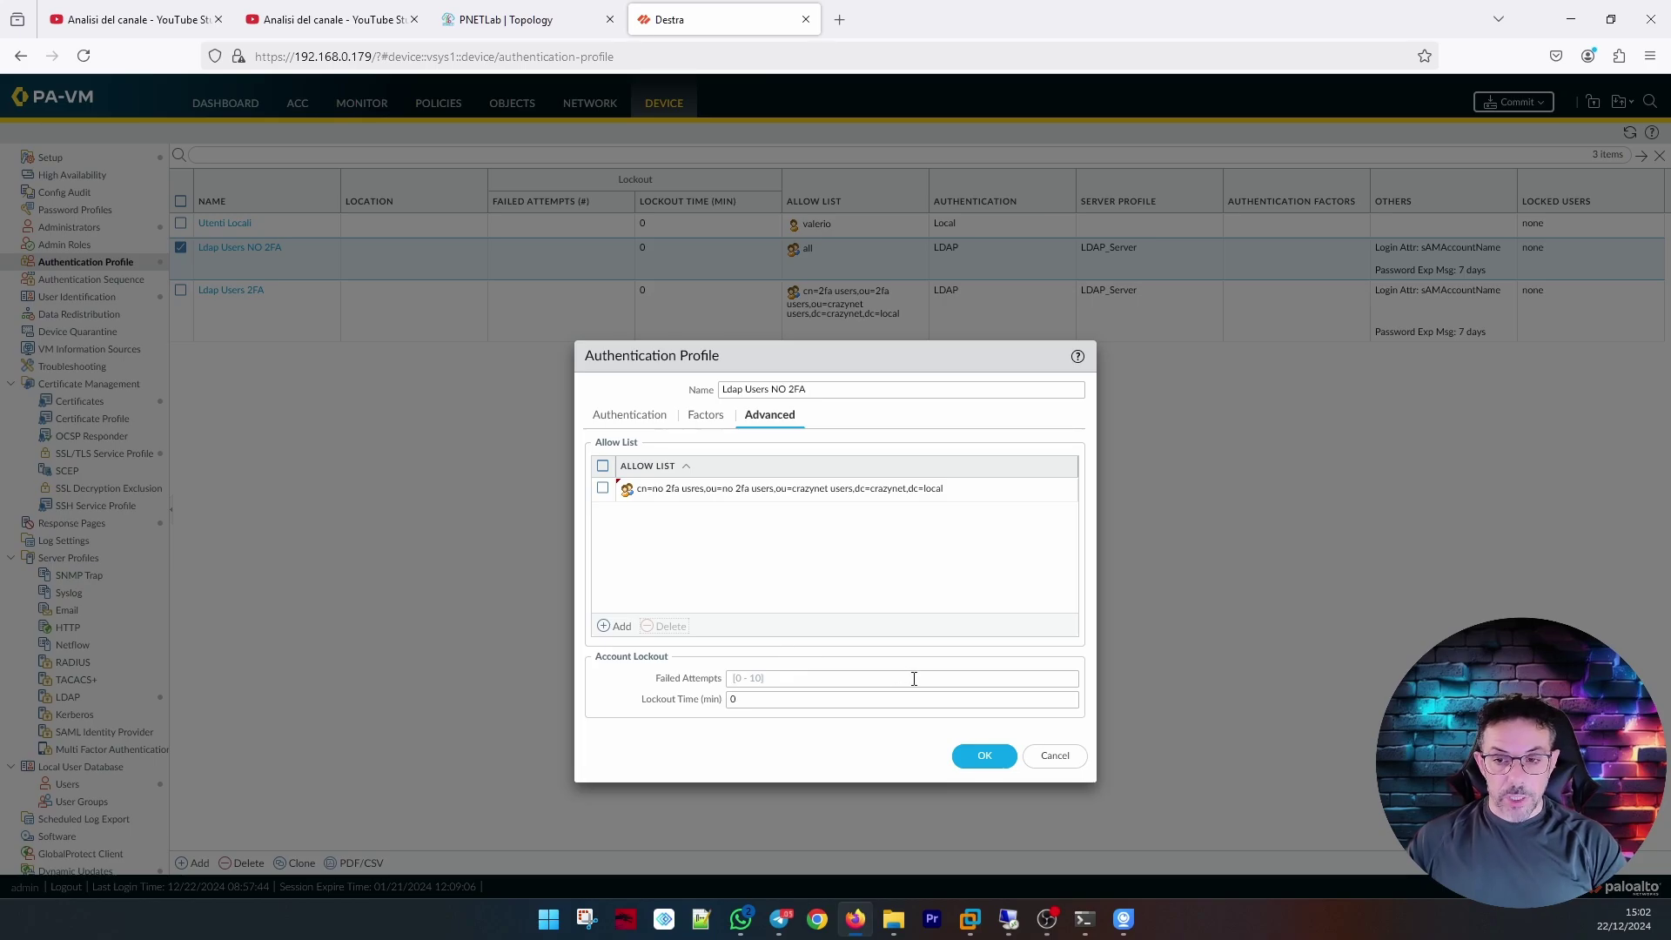
left_click(999, 759)
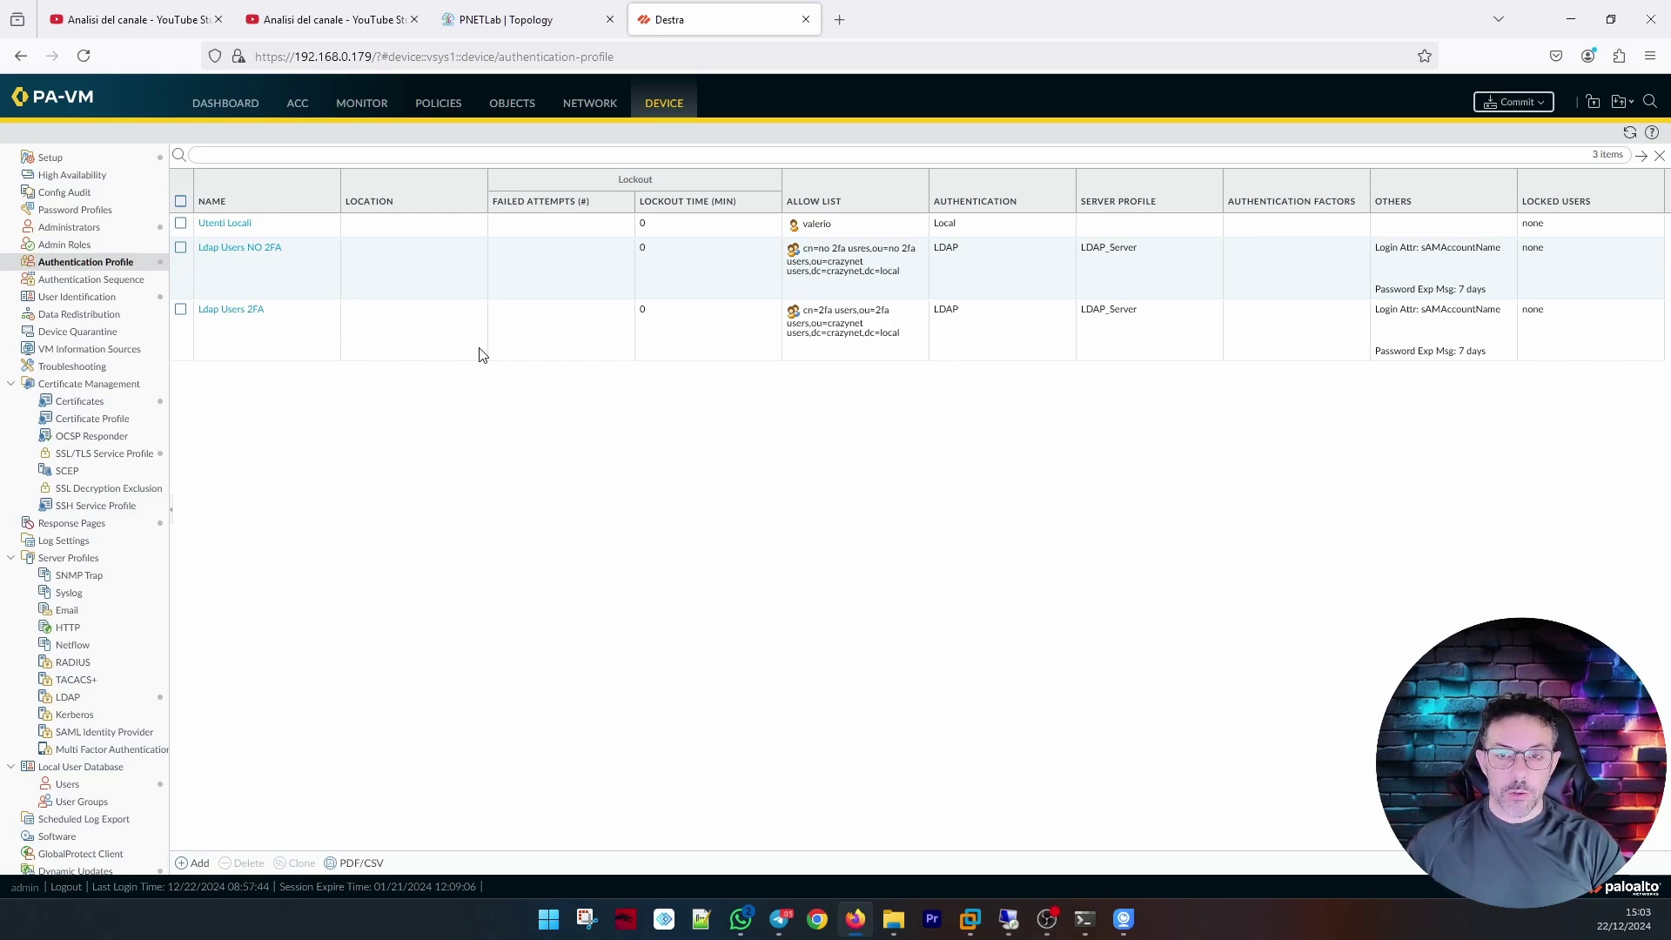
left_click(605, 106)
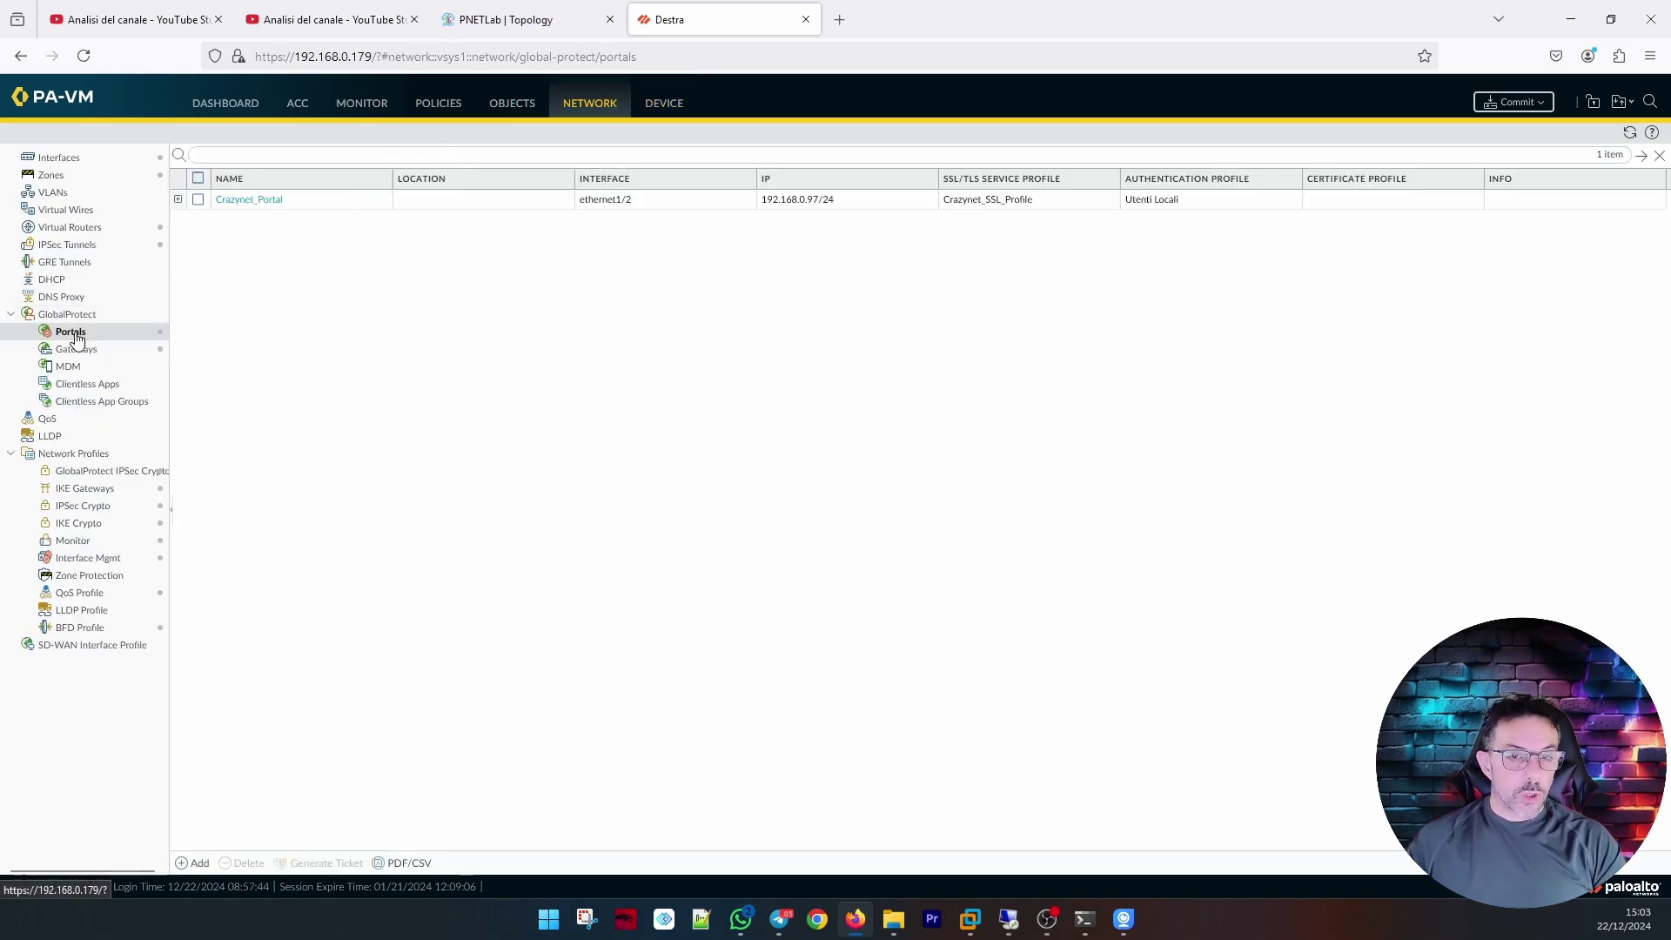
Open Crazynet_Portal's authentication settings and review the existing client authentication entry.
left_click(250, 199)
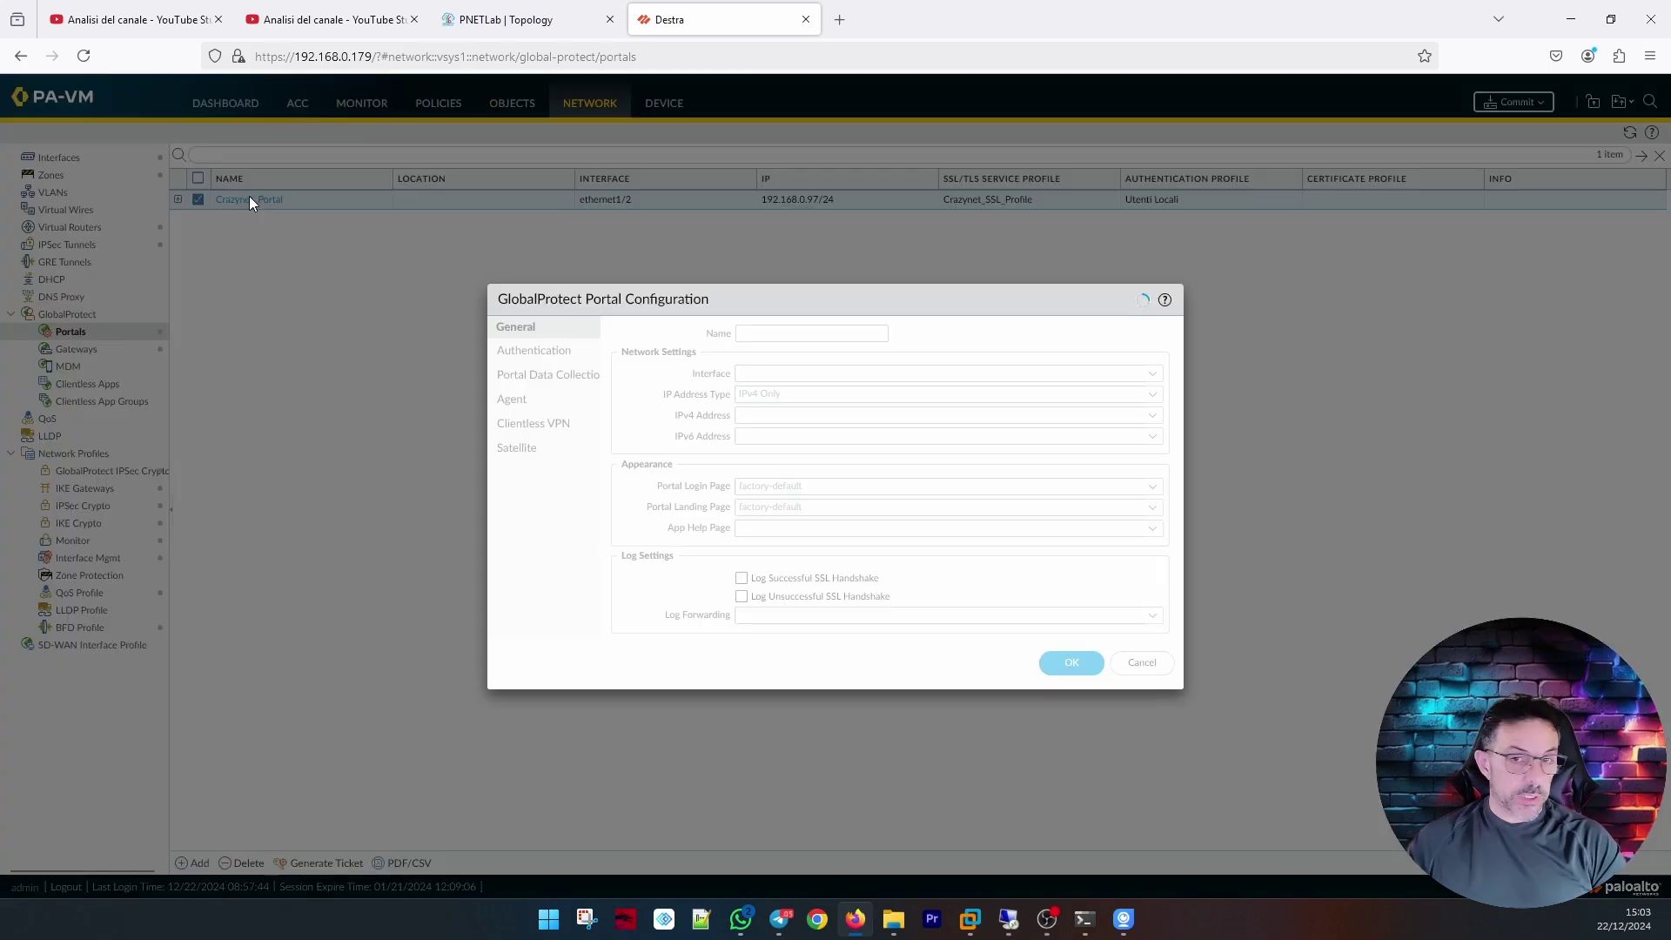
left_click(533, 351)
left_click(687, 494)
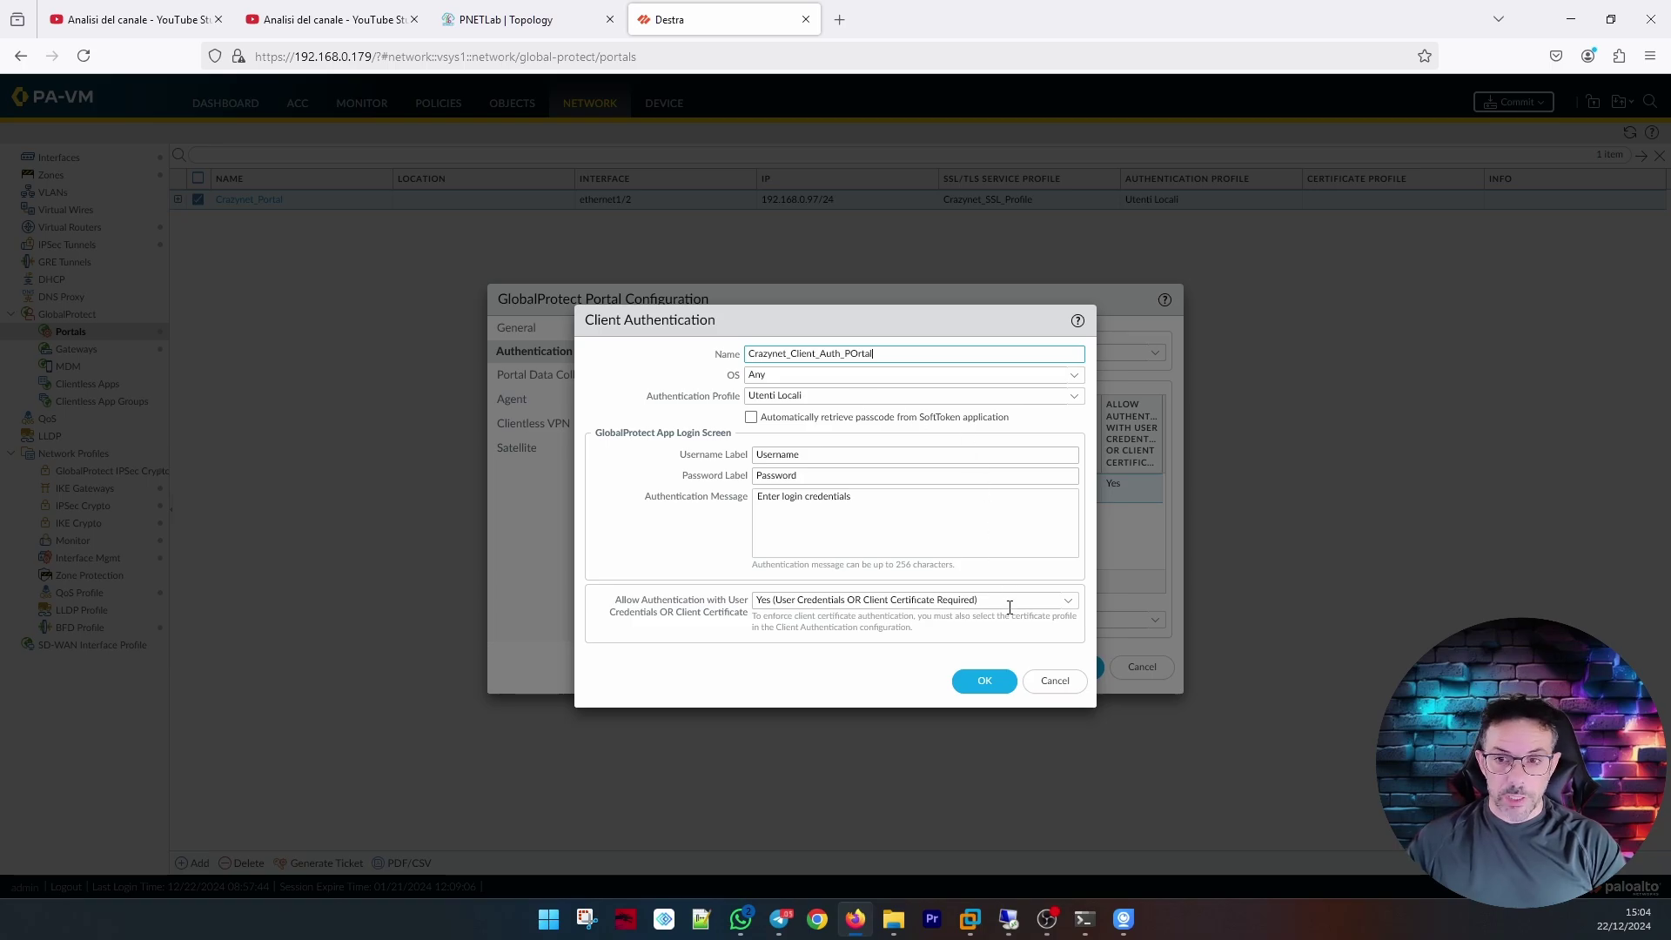
left_click(1049, 680)
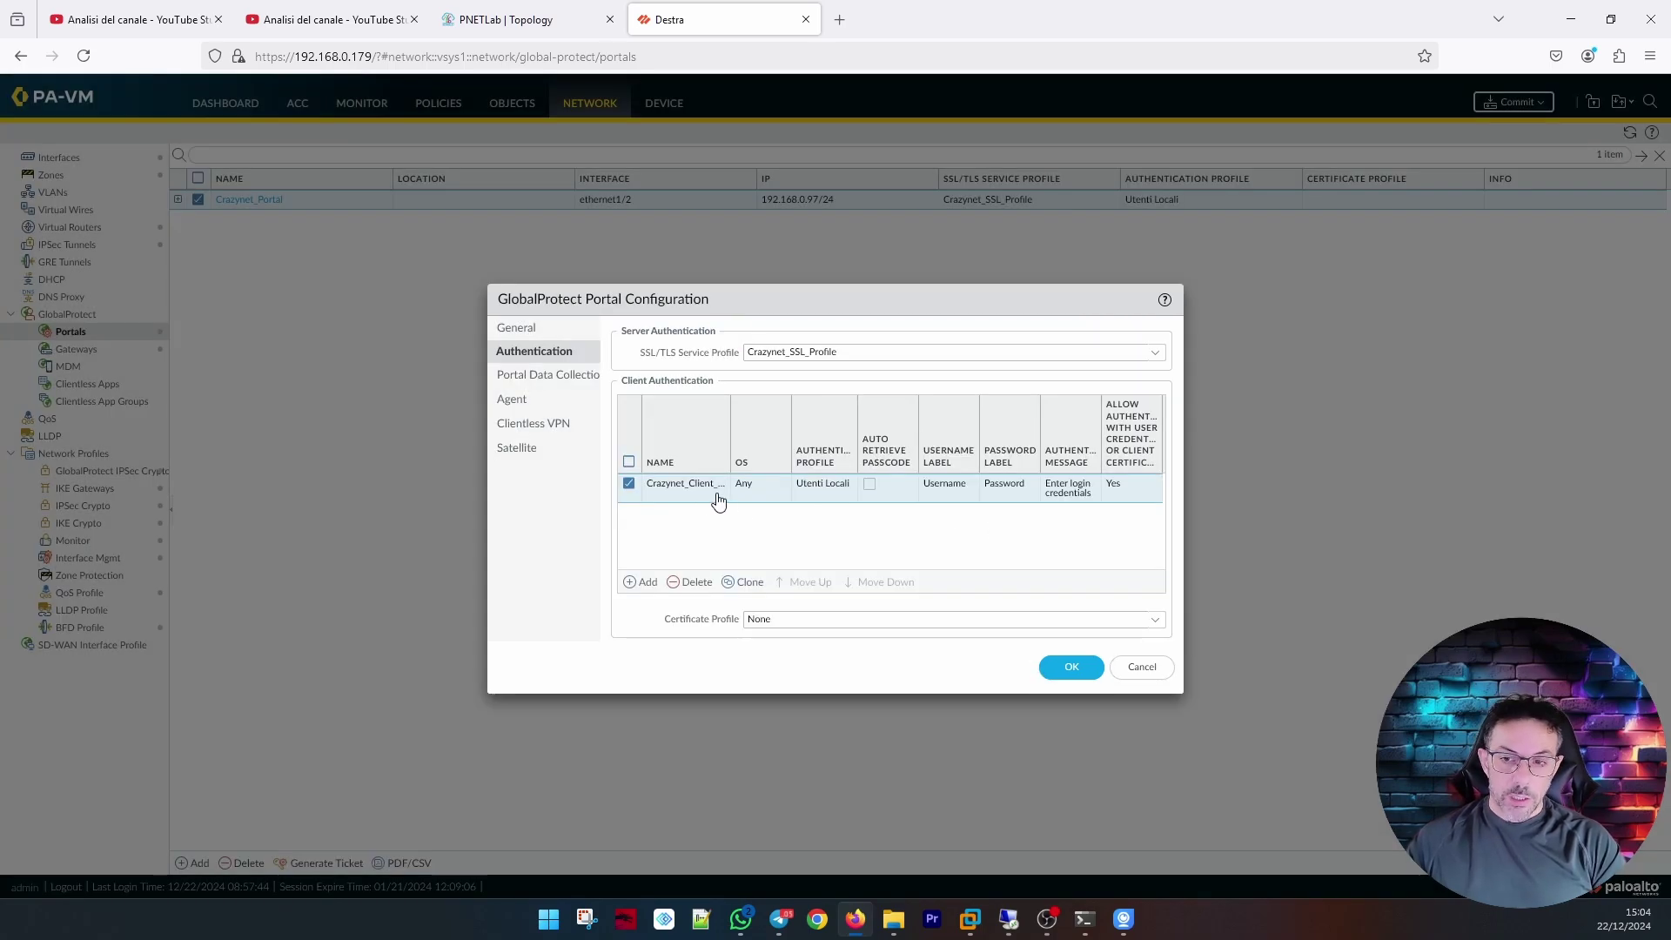
Add client authentication GP-VPN-Users using the Ldap Users 2FA profile and save the portal.
left_click(642, 581)
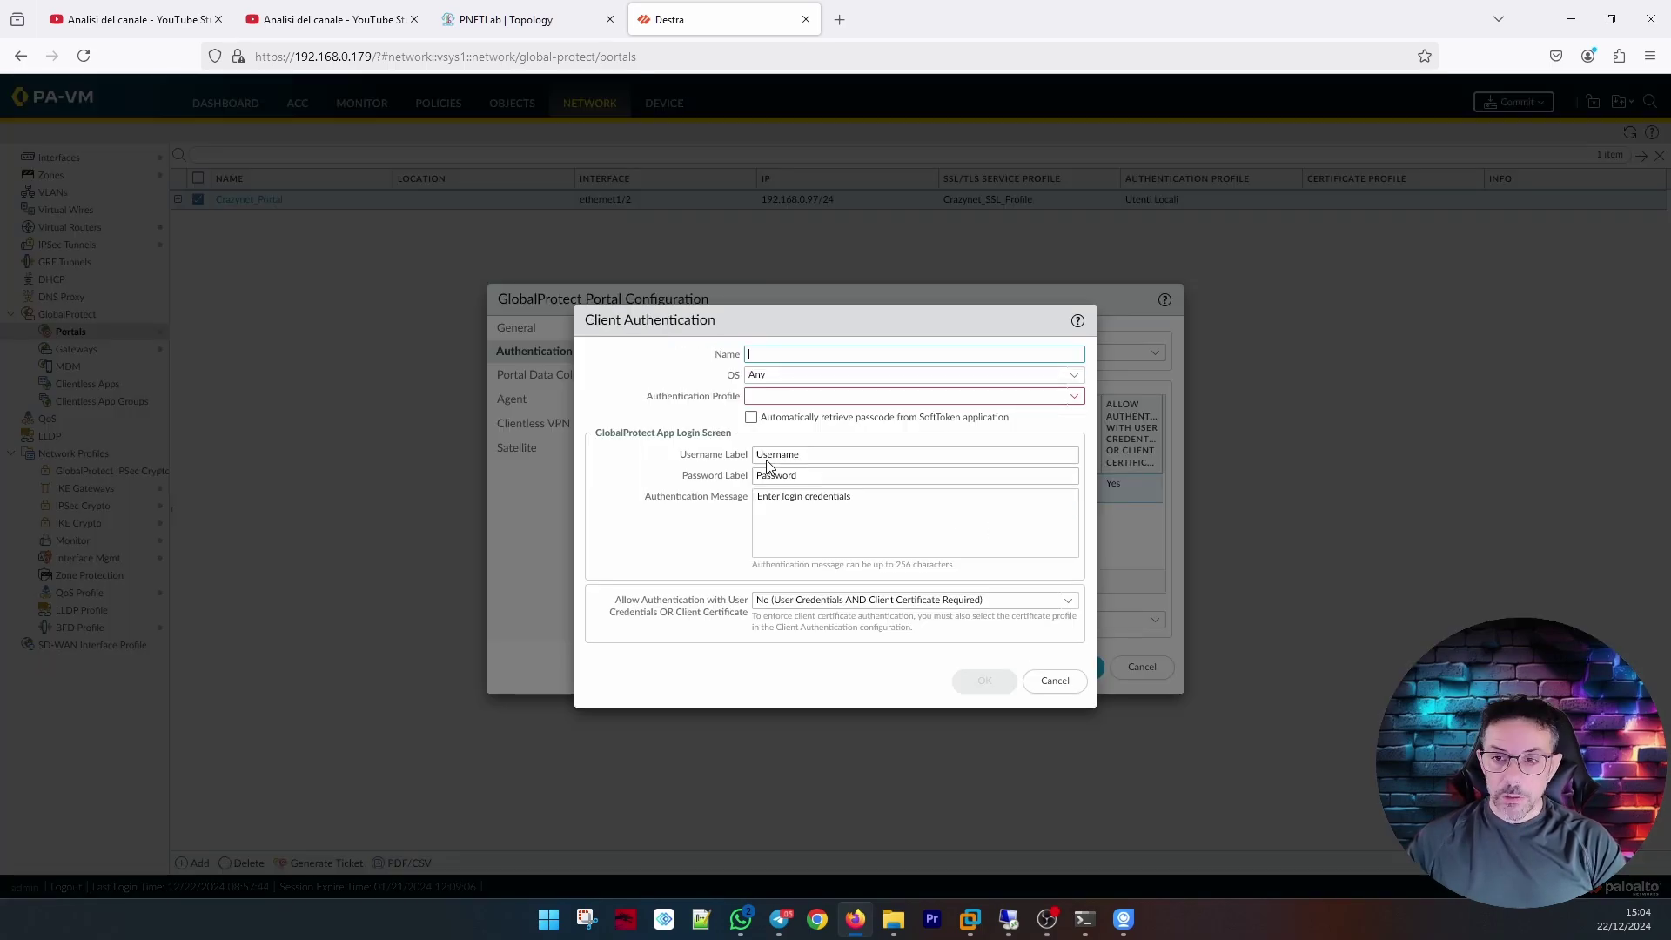
mouse_move(845, 360)
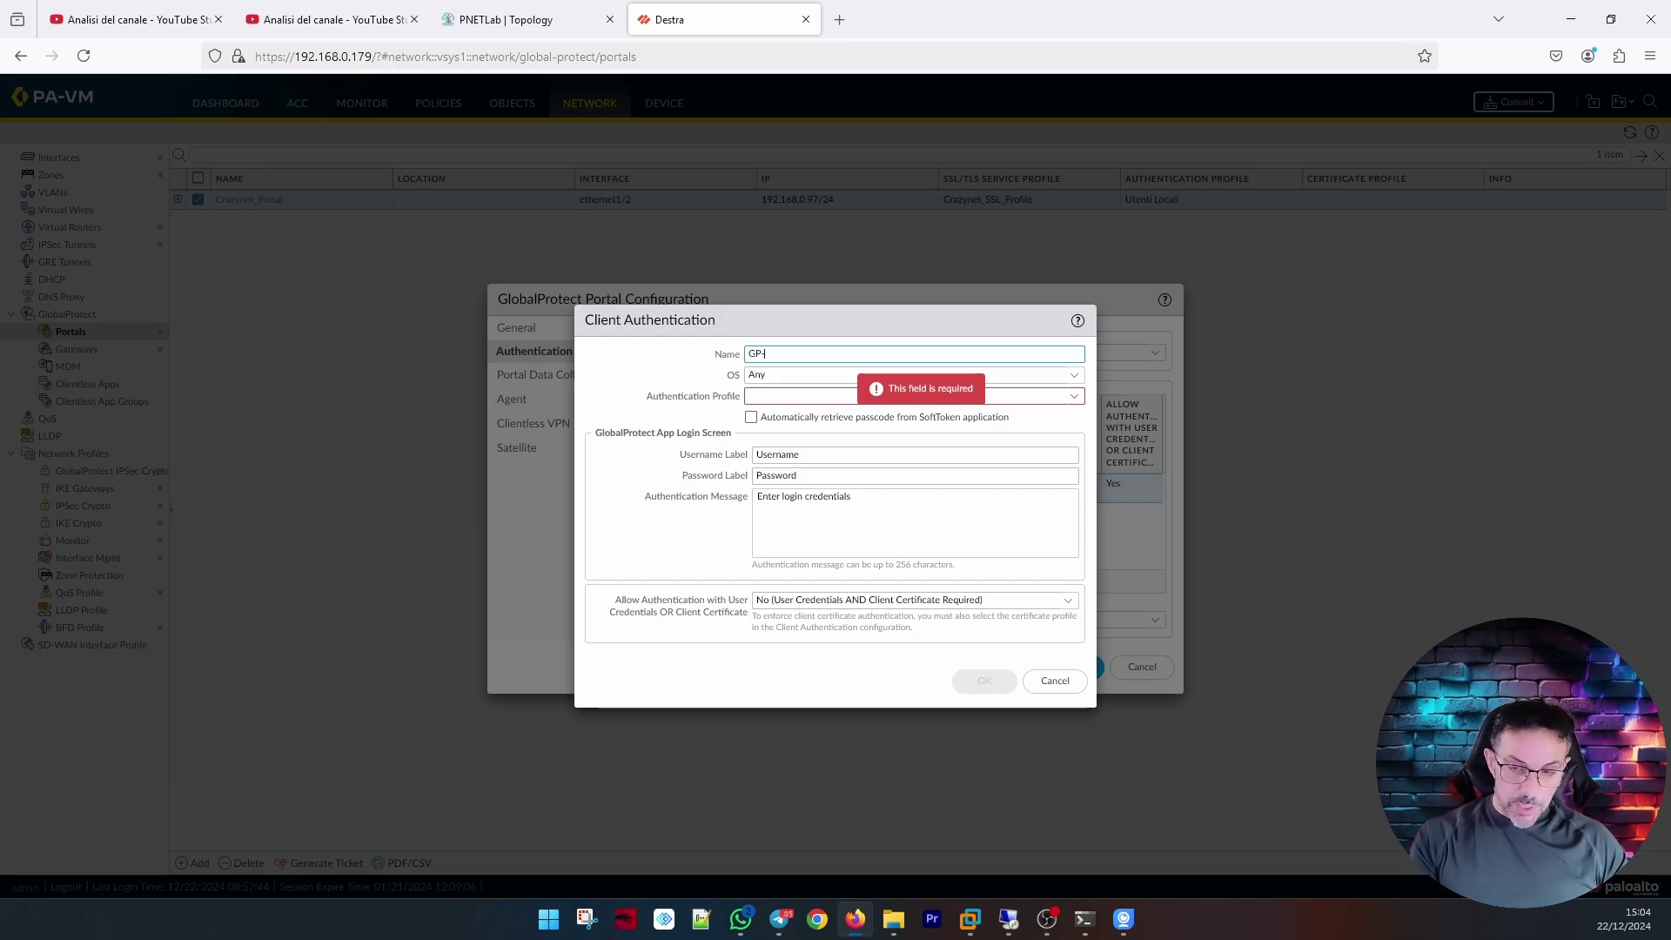
type("GP-VPN-Users")
left_click(1000, 398)
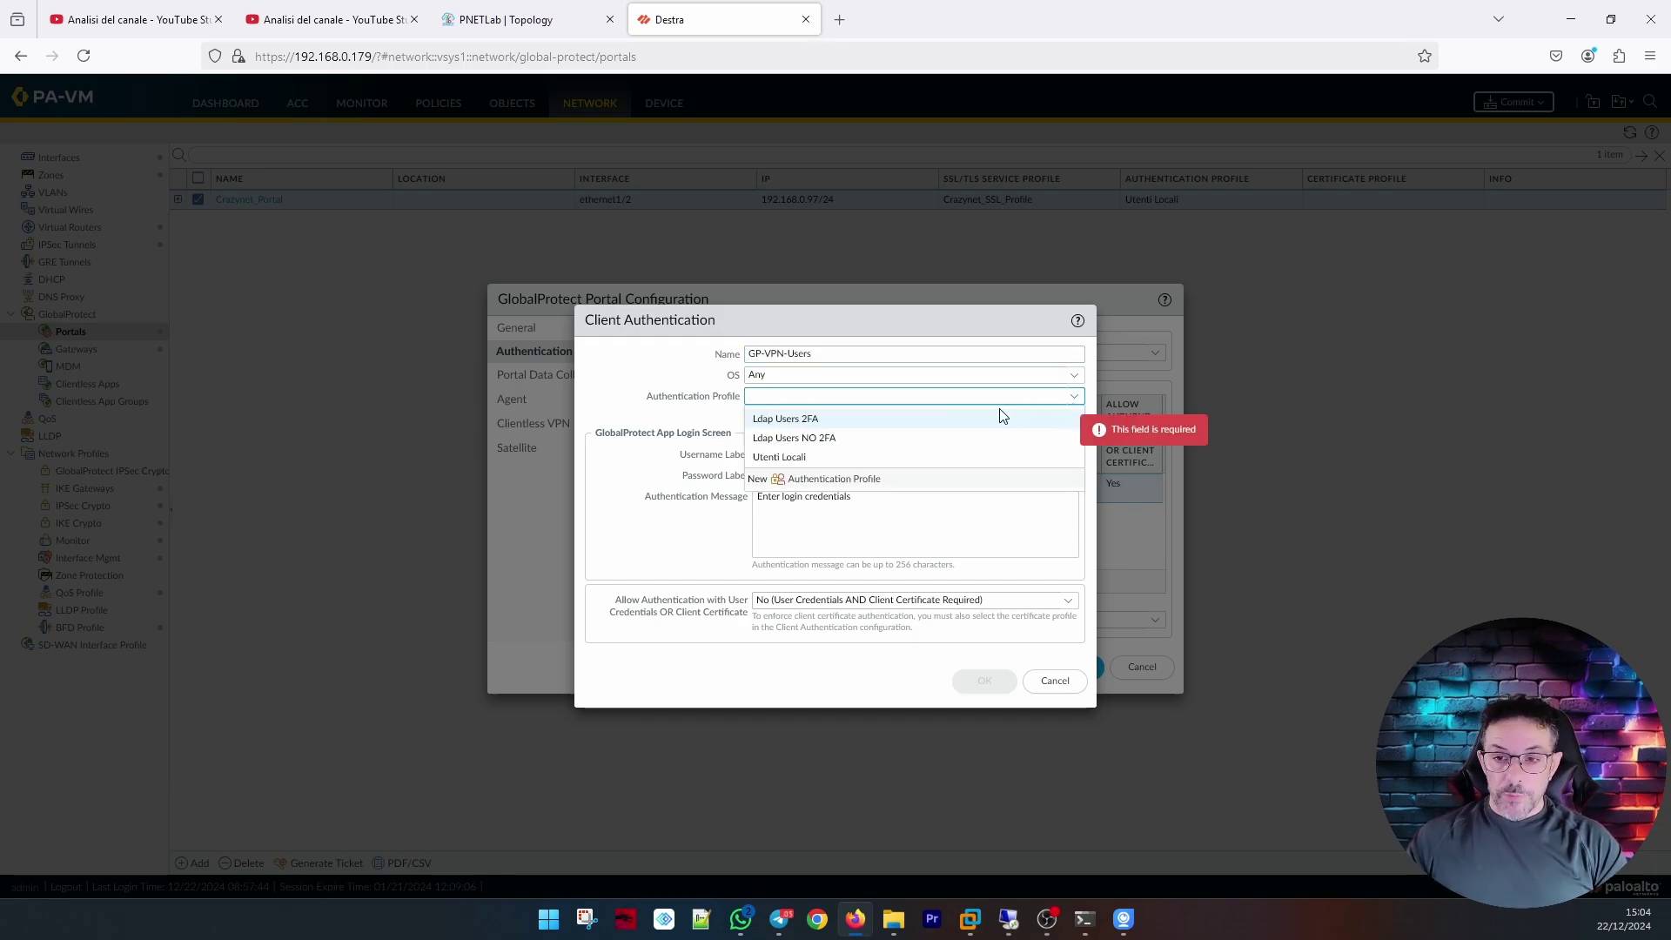
left_click(909, 425)
left_click(982, 681)
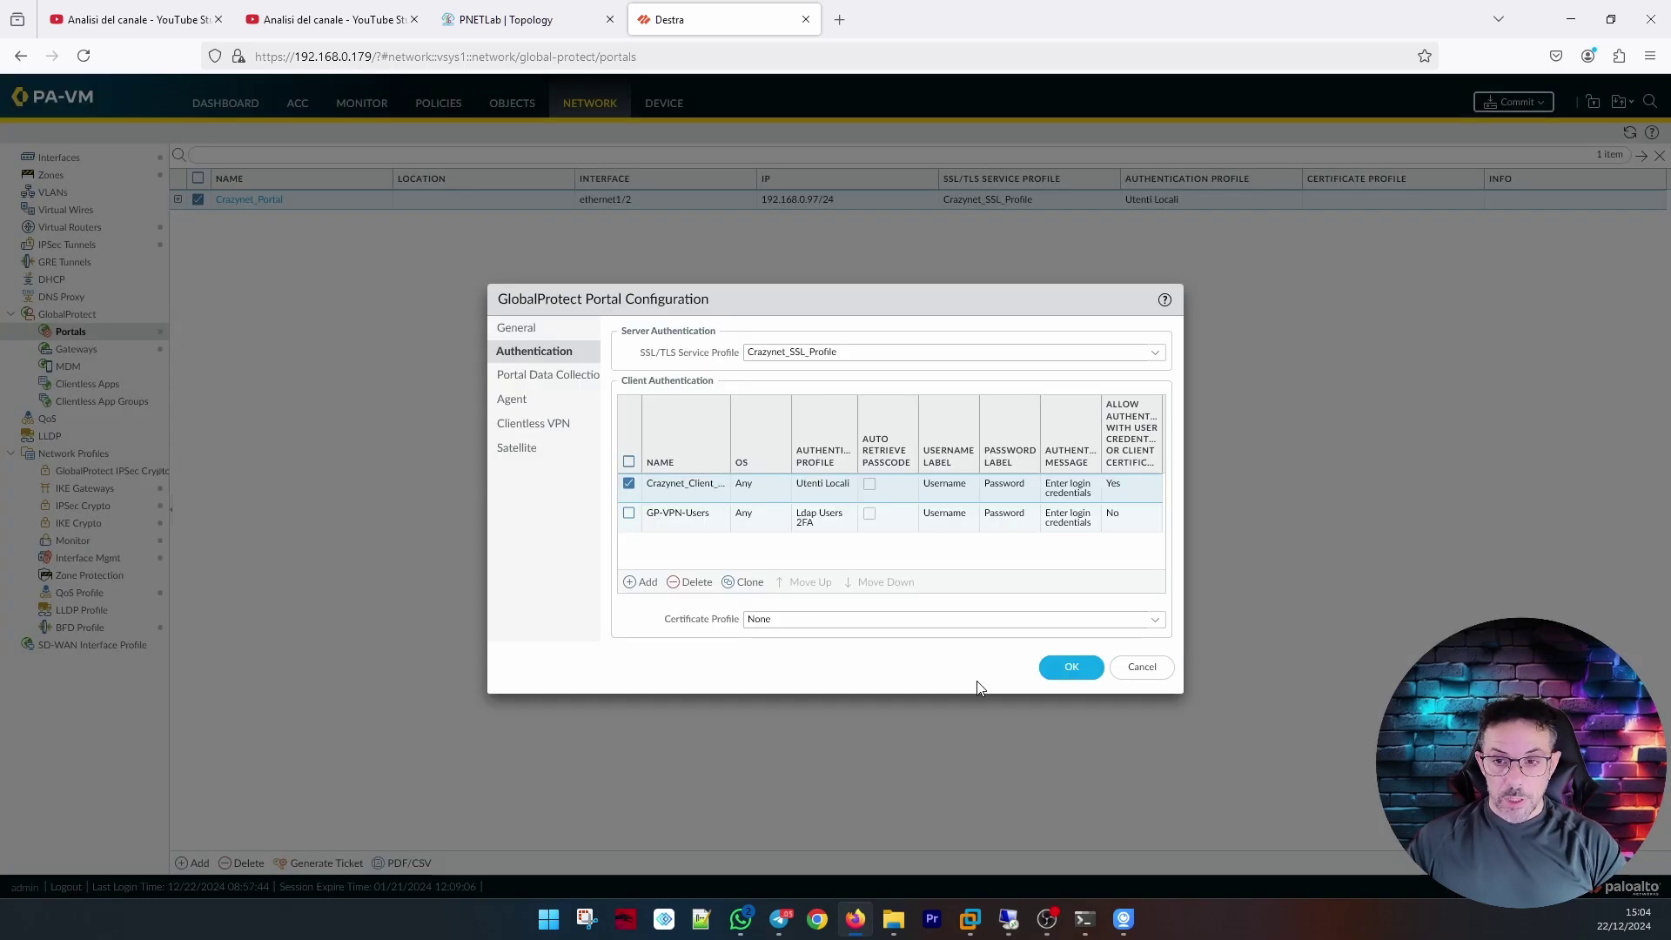
left_click(1070, 667)
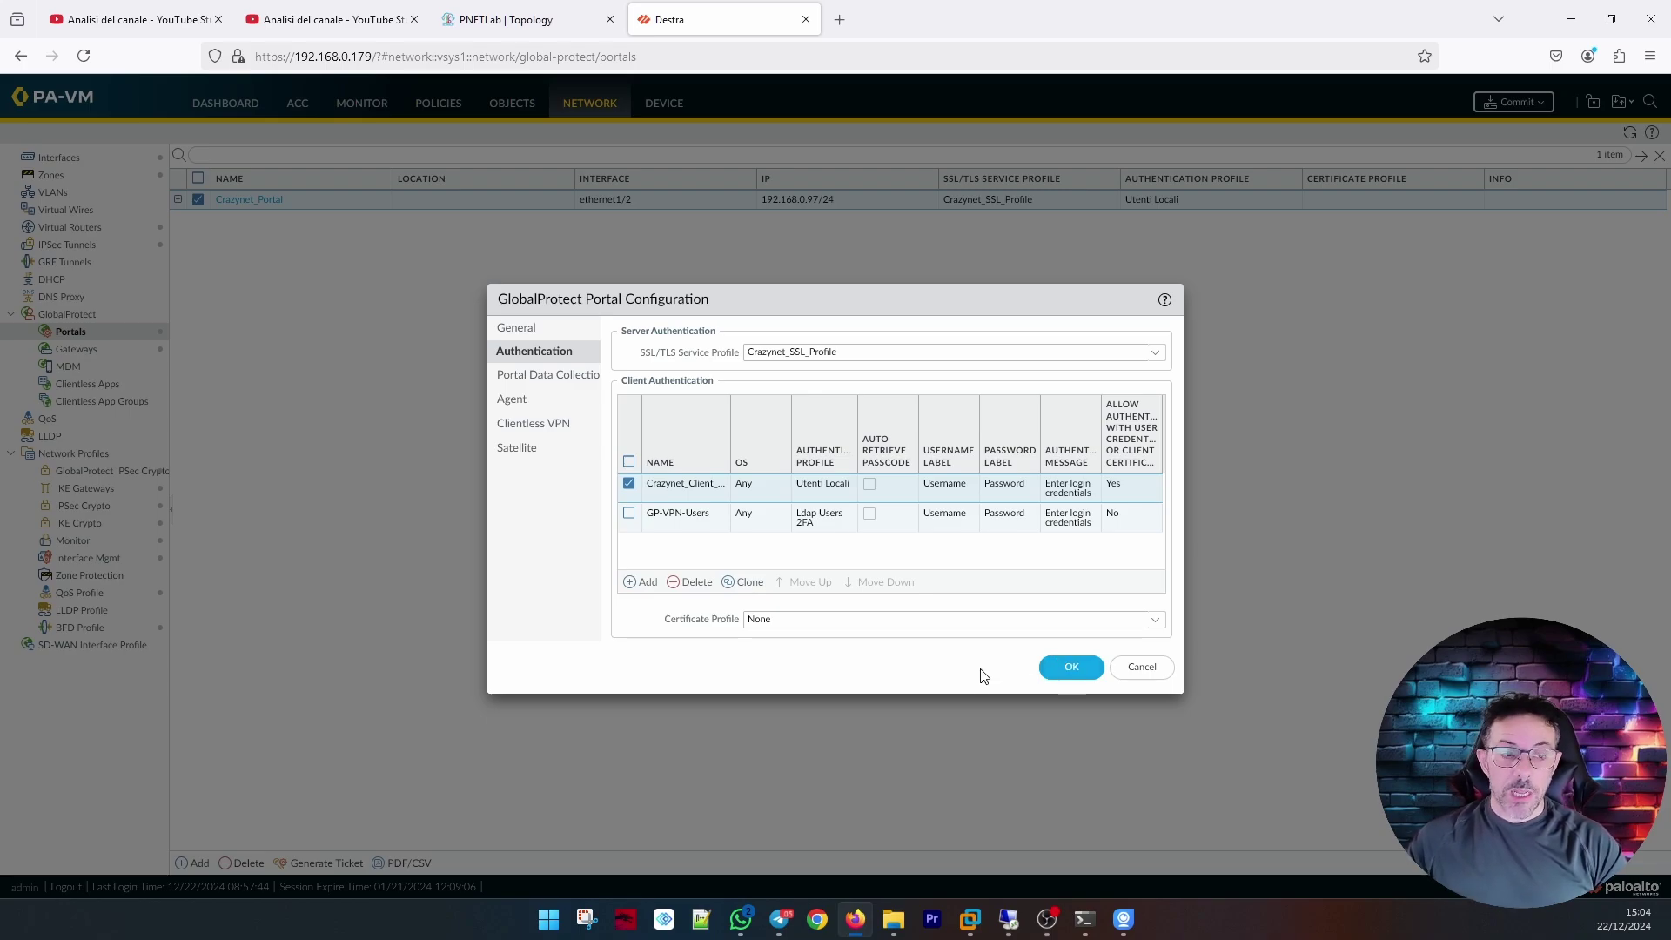
left_click(1053, 667)
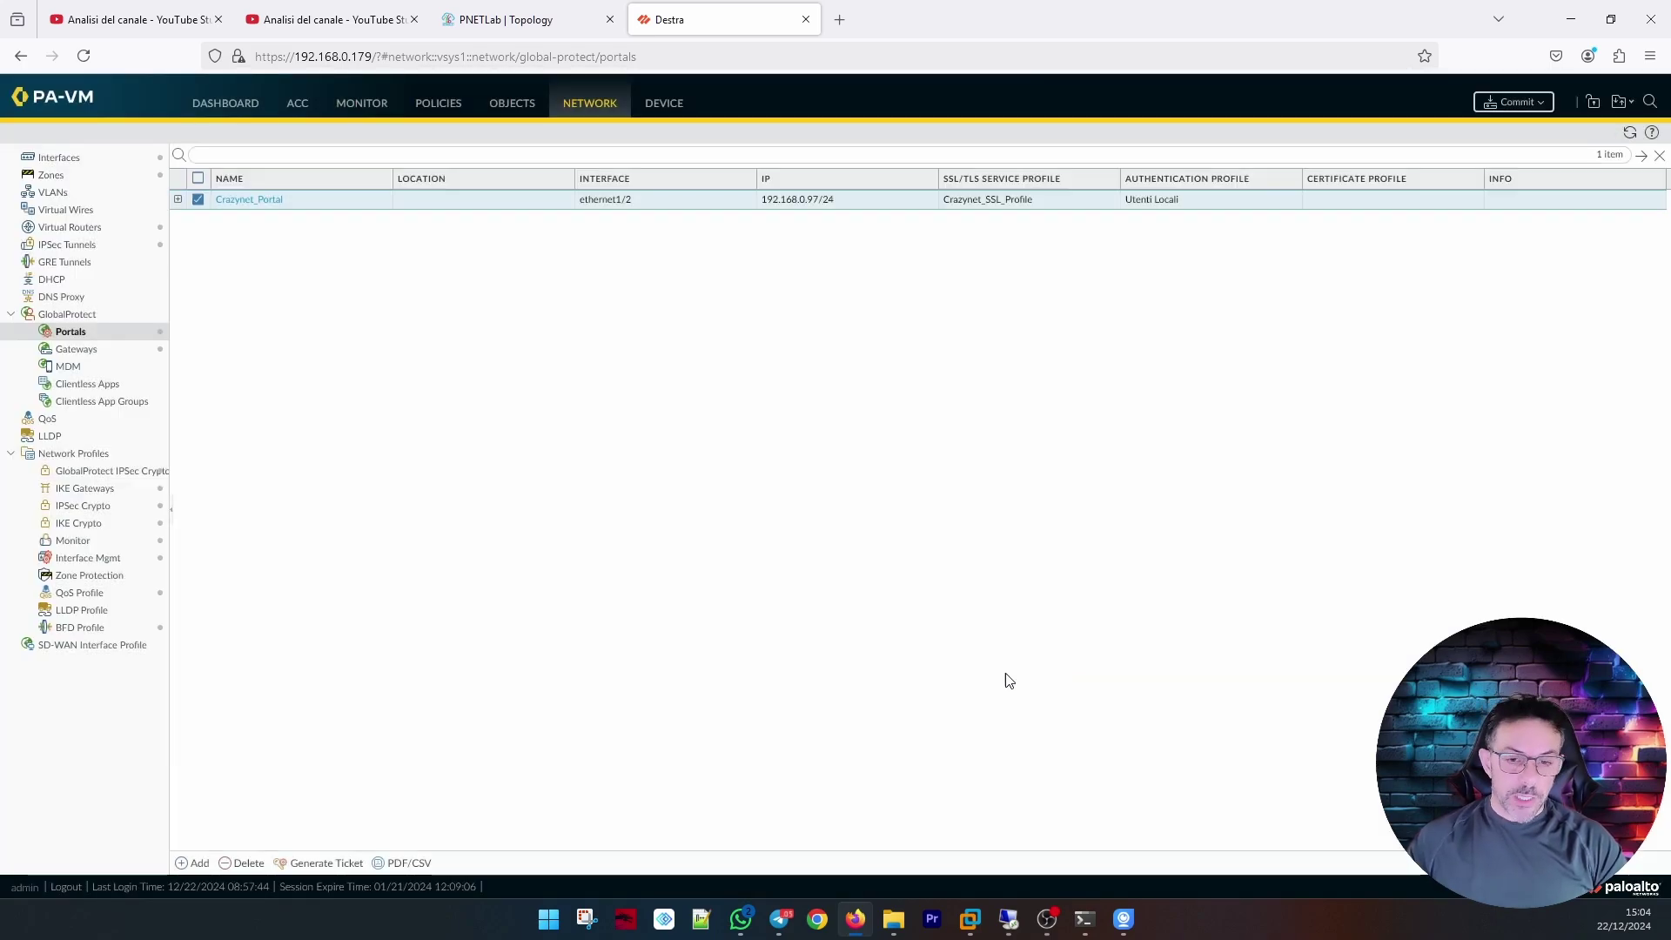
left_click(1009, 918)
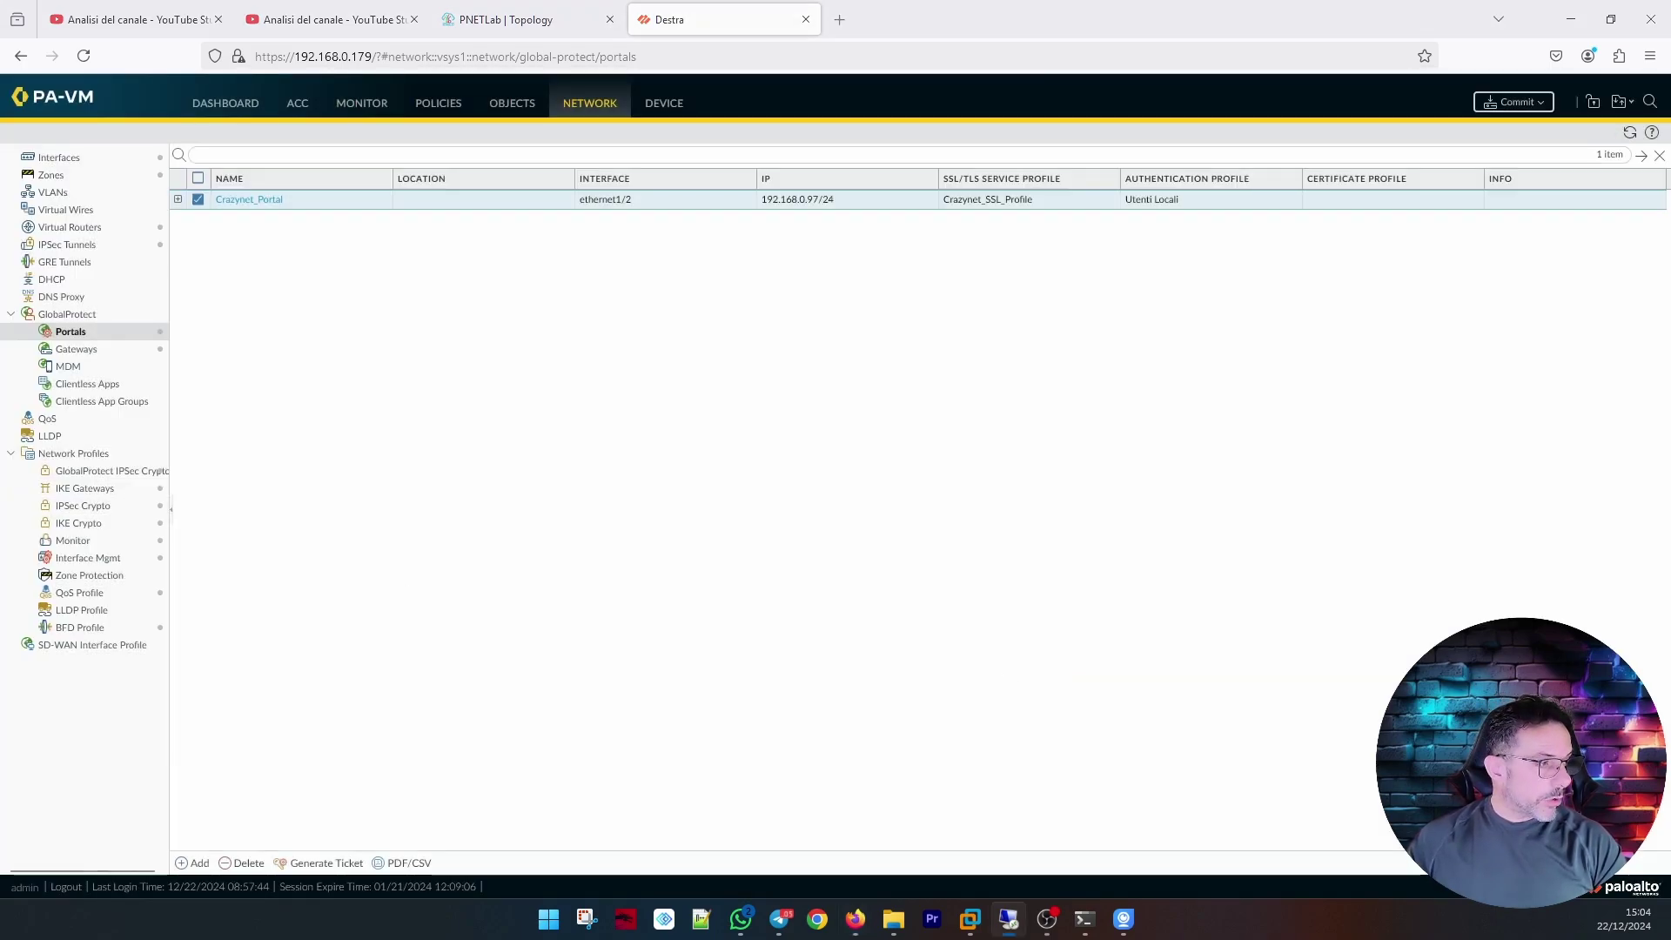
In the full-screen remote session, create organizational unit GP-VPN-Users under CrazyNet Users.
double_click(907, 190)
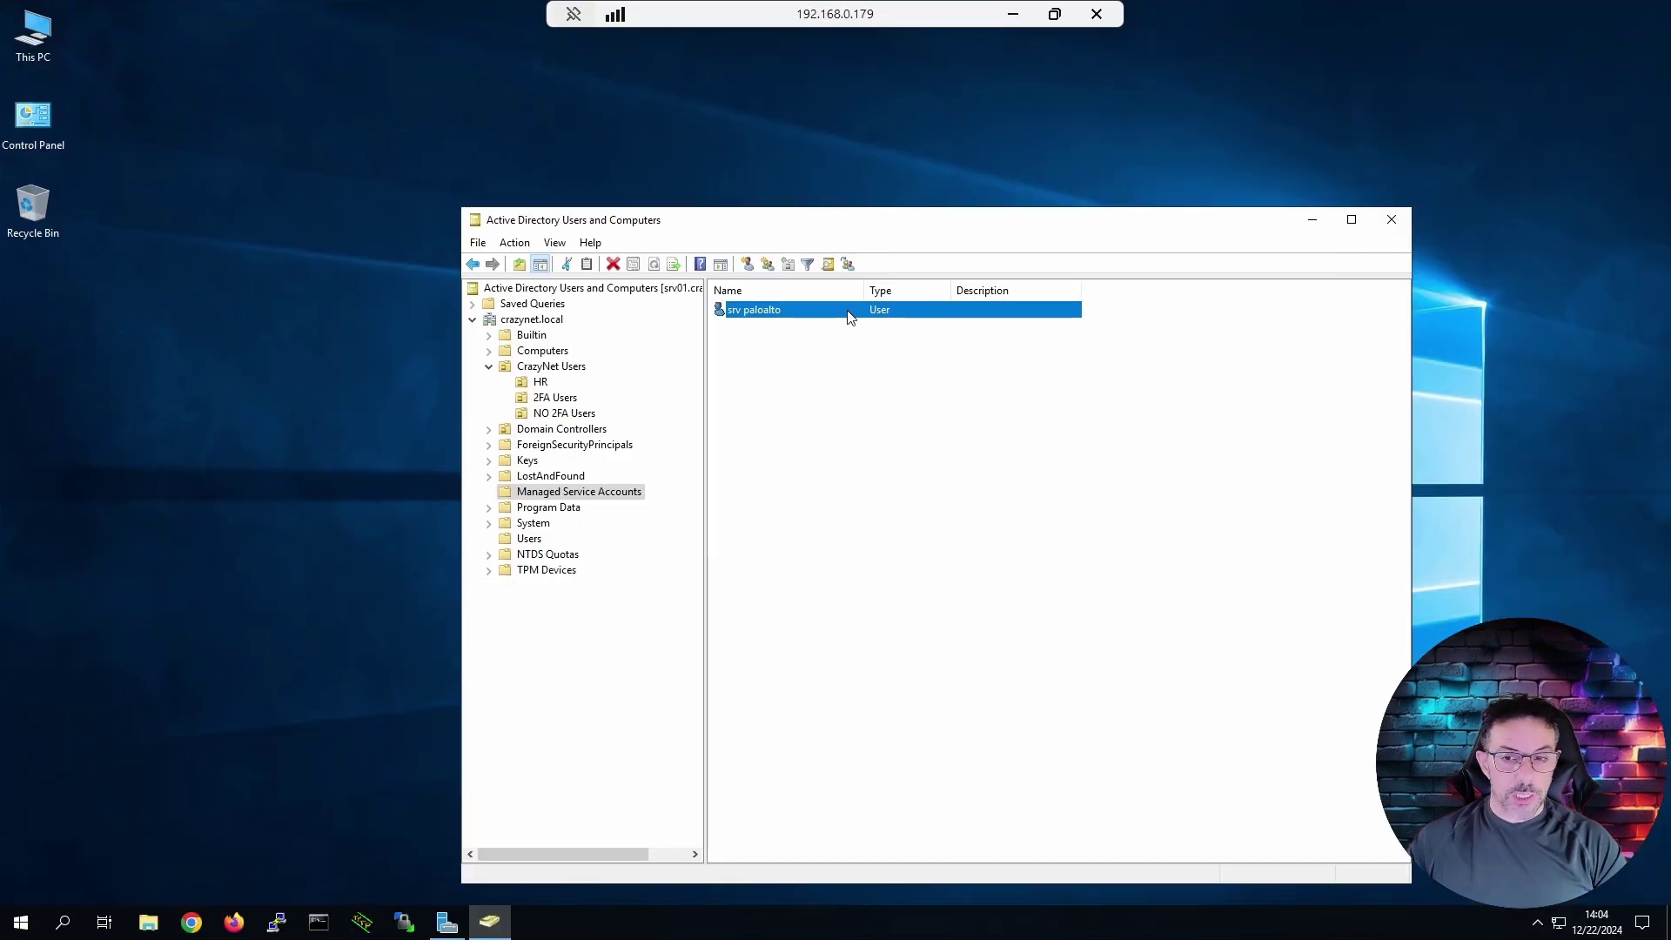
left_click(545, 368)
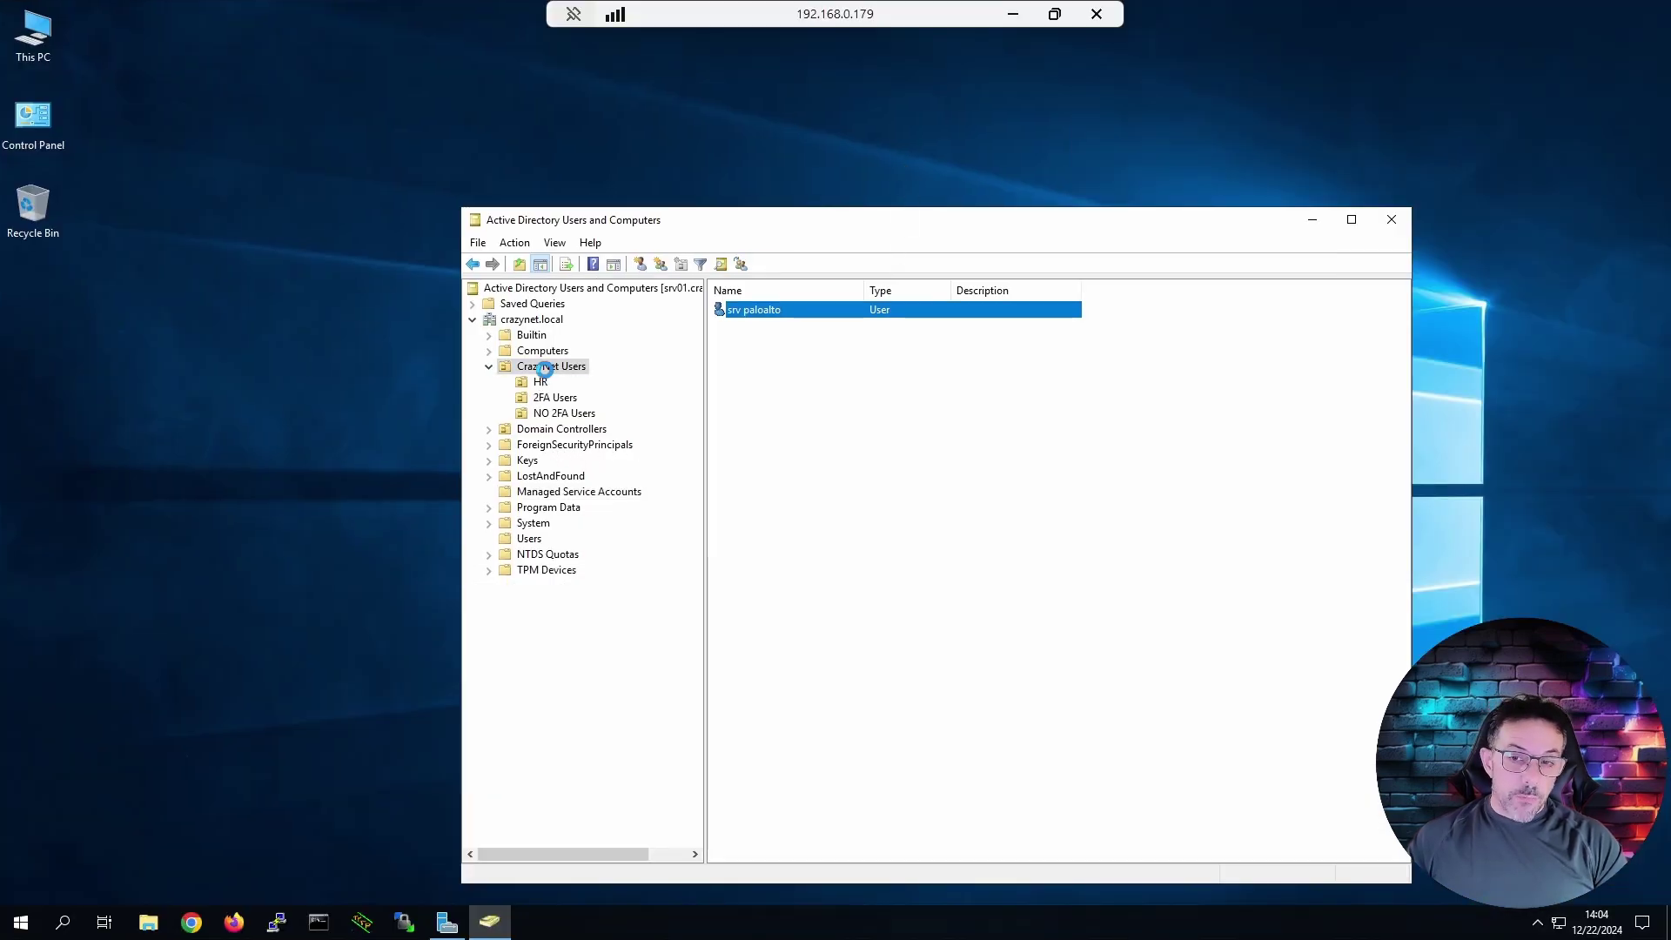
right_click(551, 366)
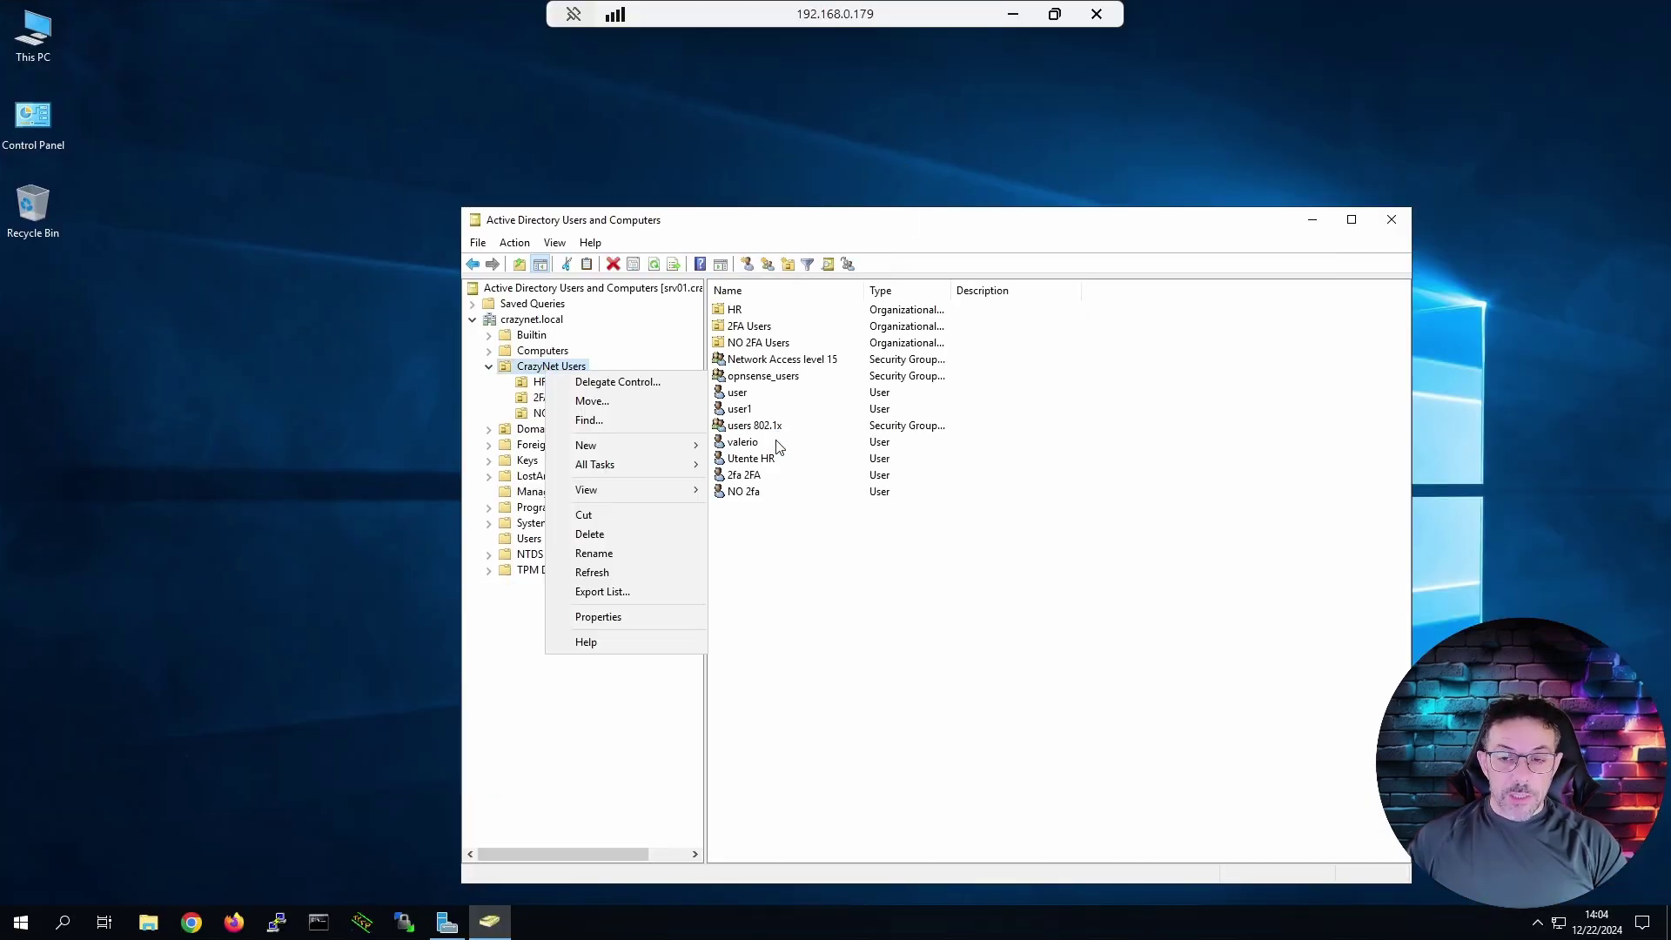
mouse_move(669, 474)
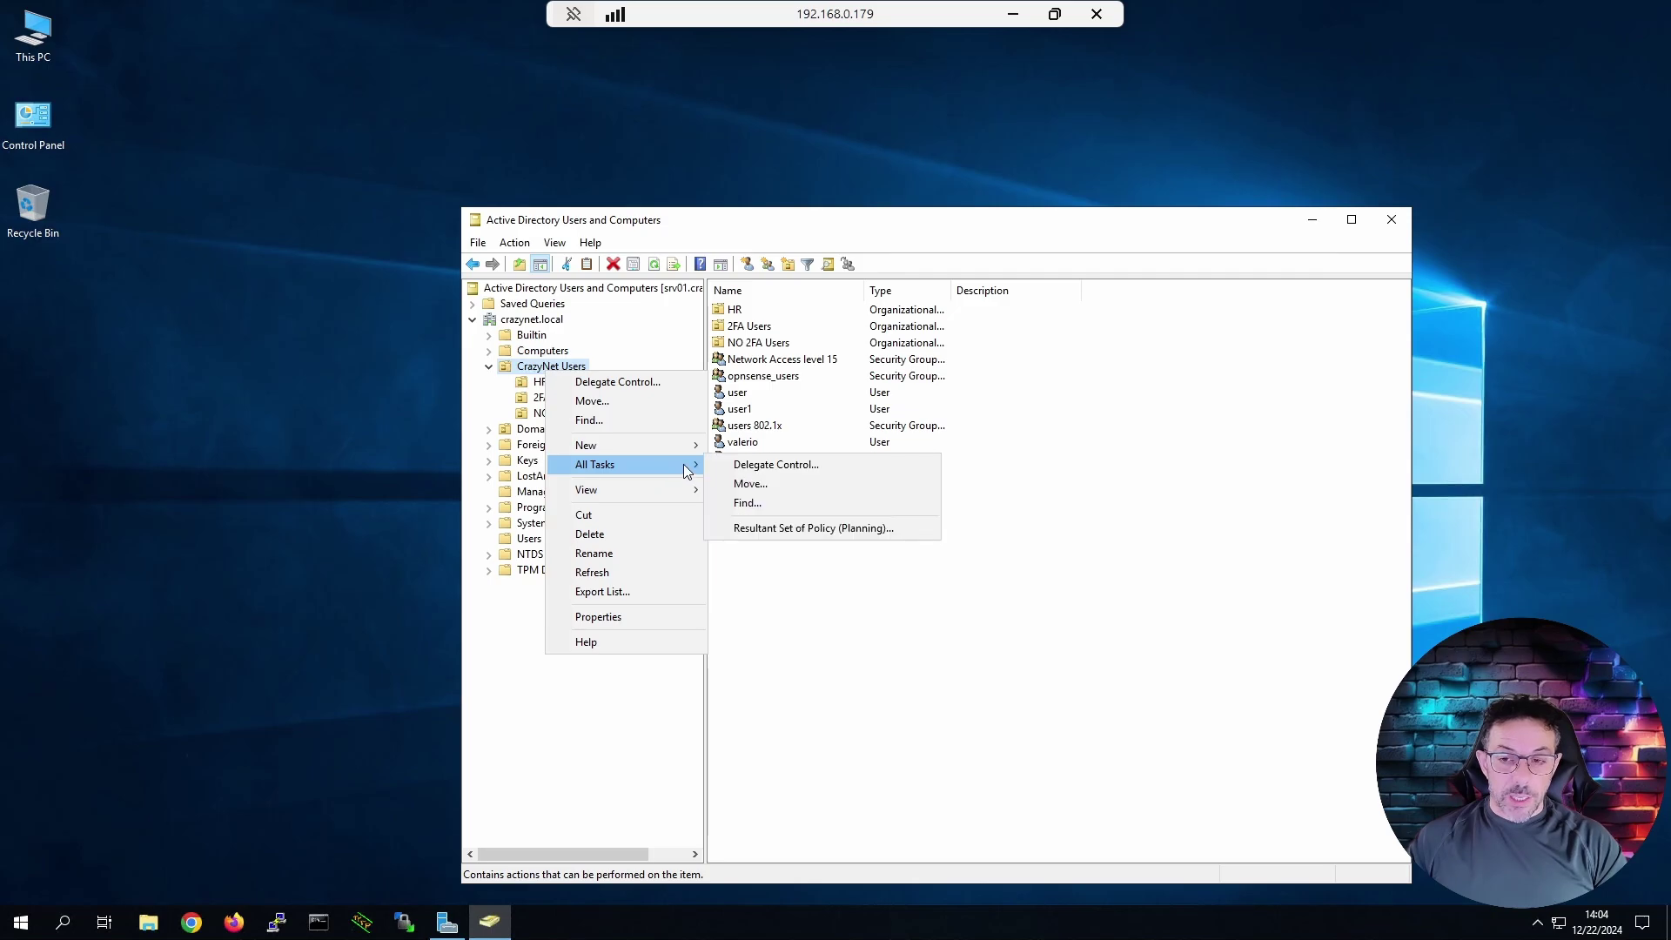
mouse_move(669, 442)
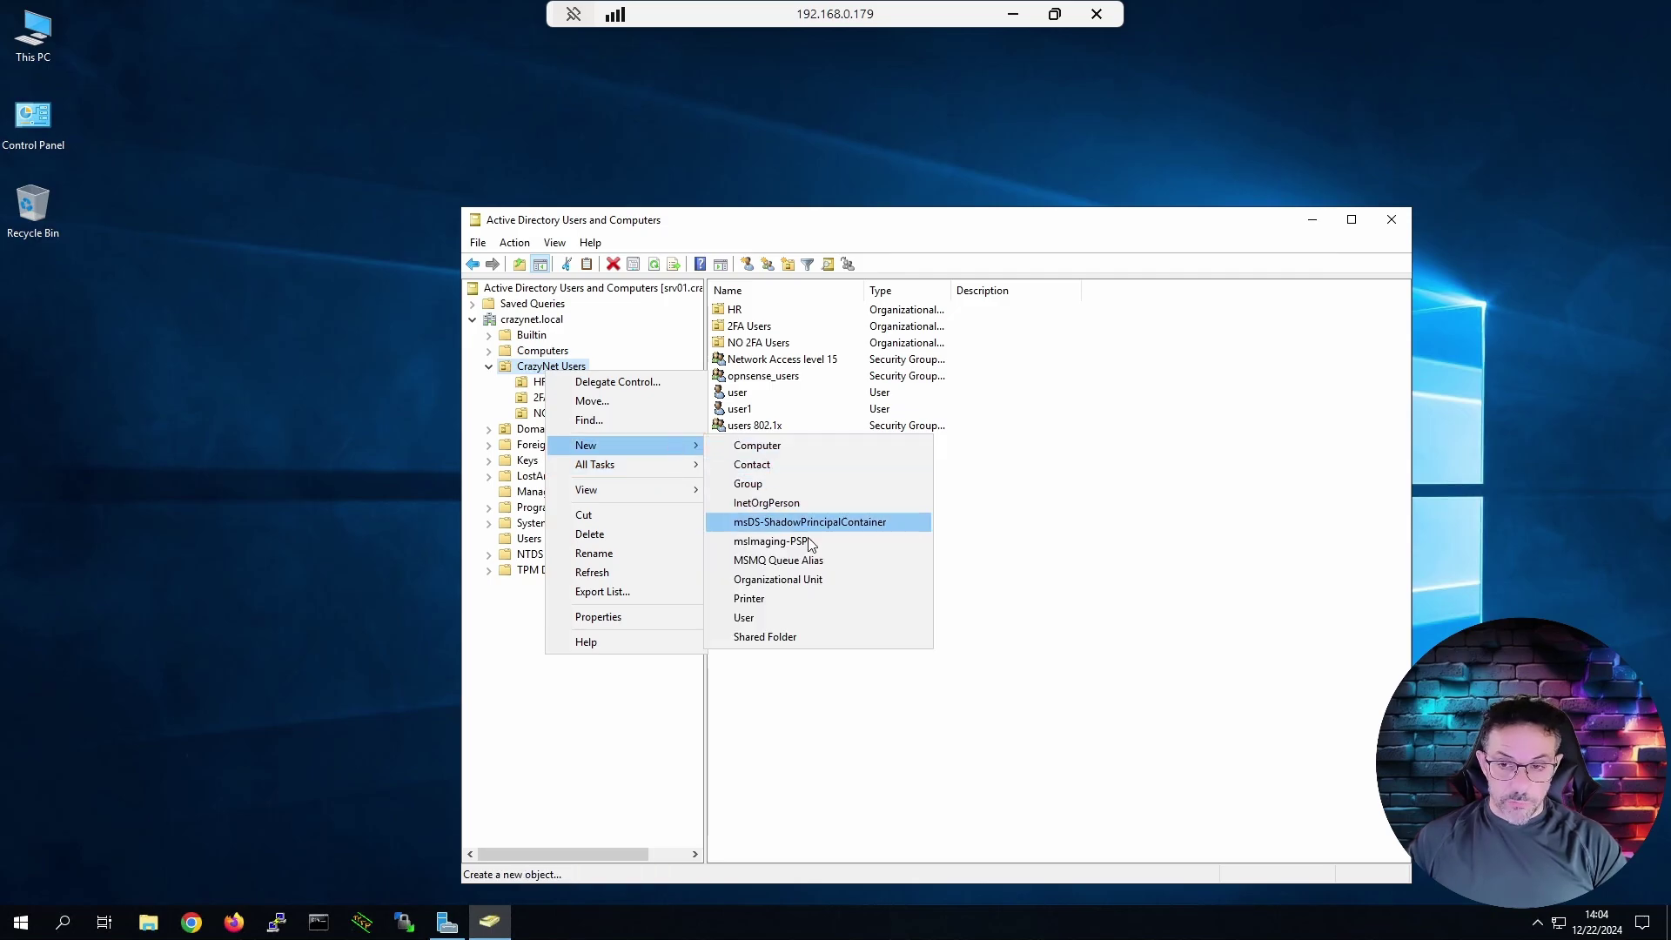
left_click(801, 581)
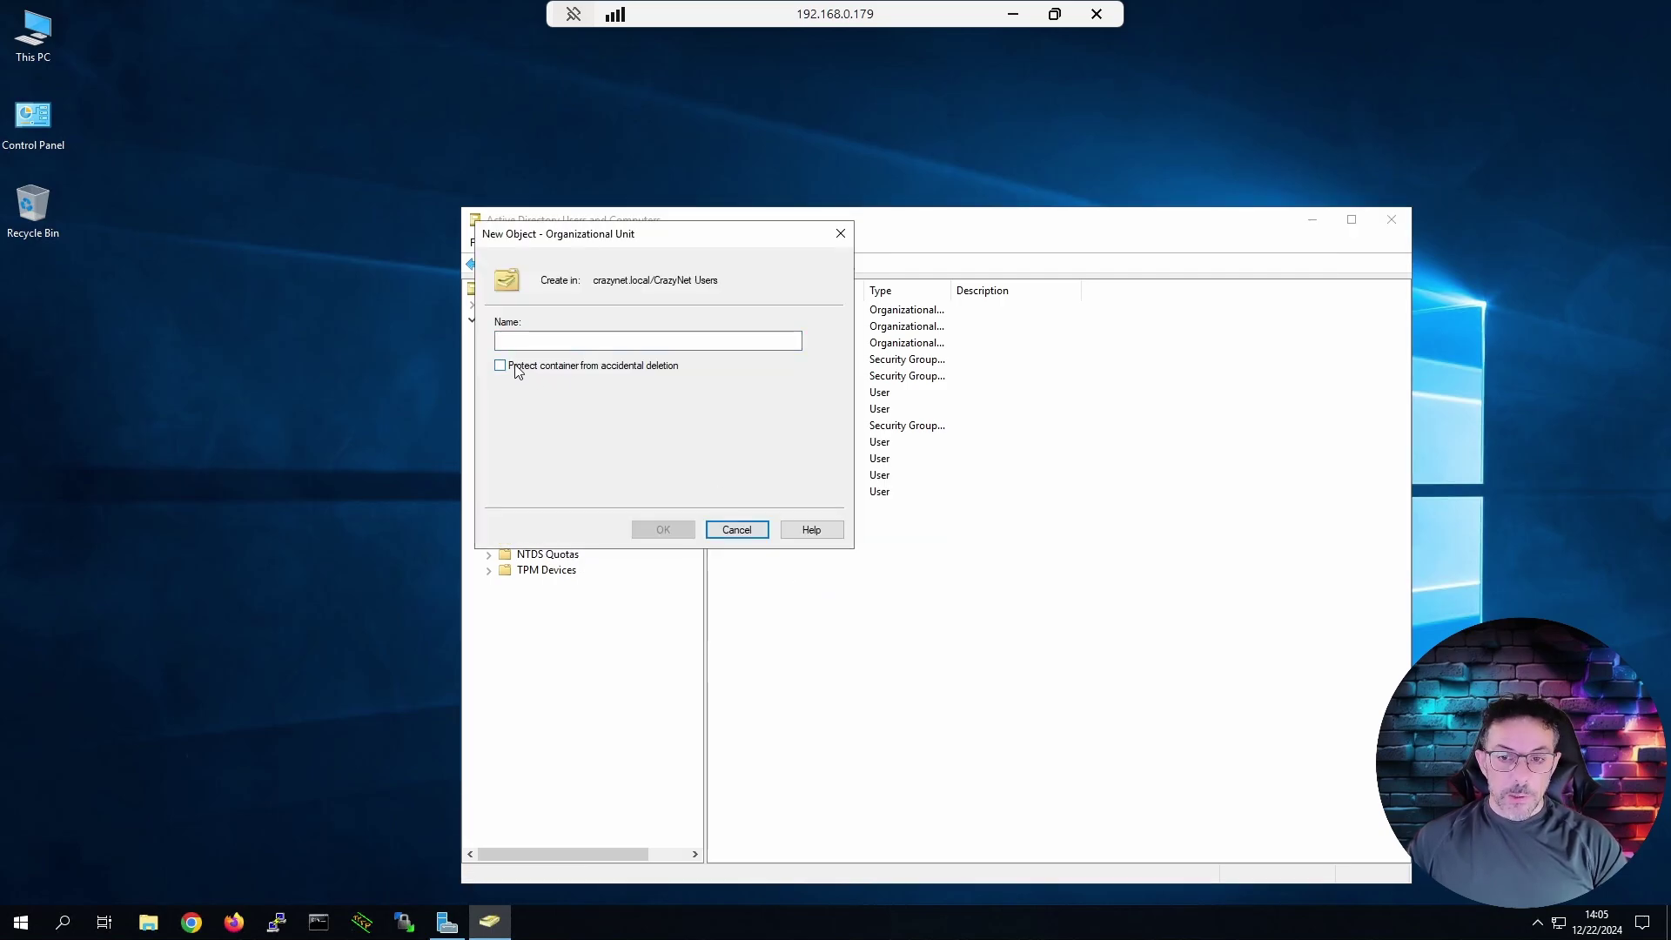
type("GP")
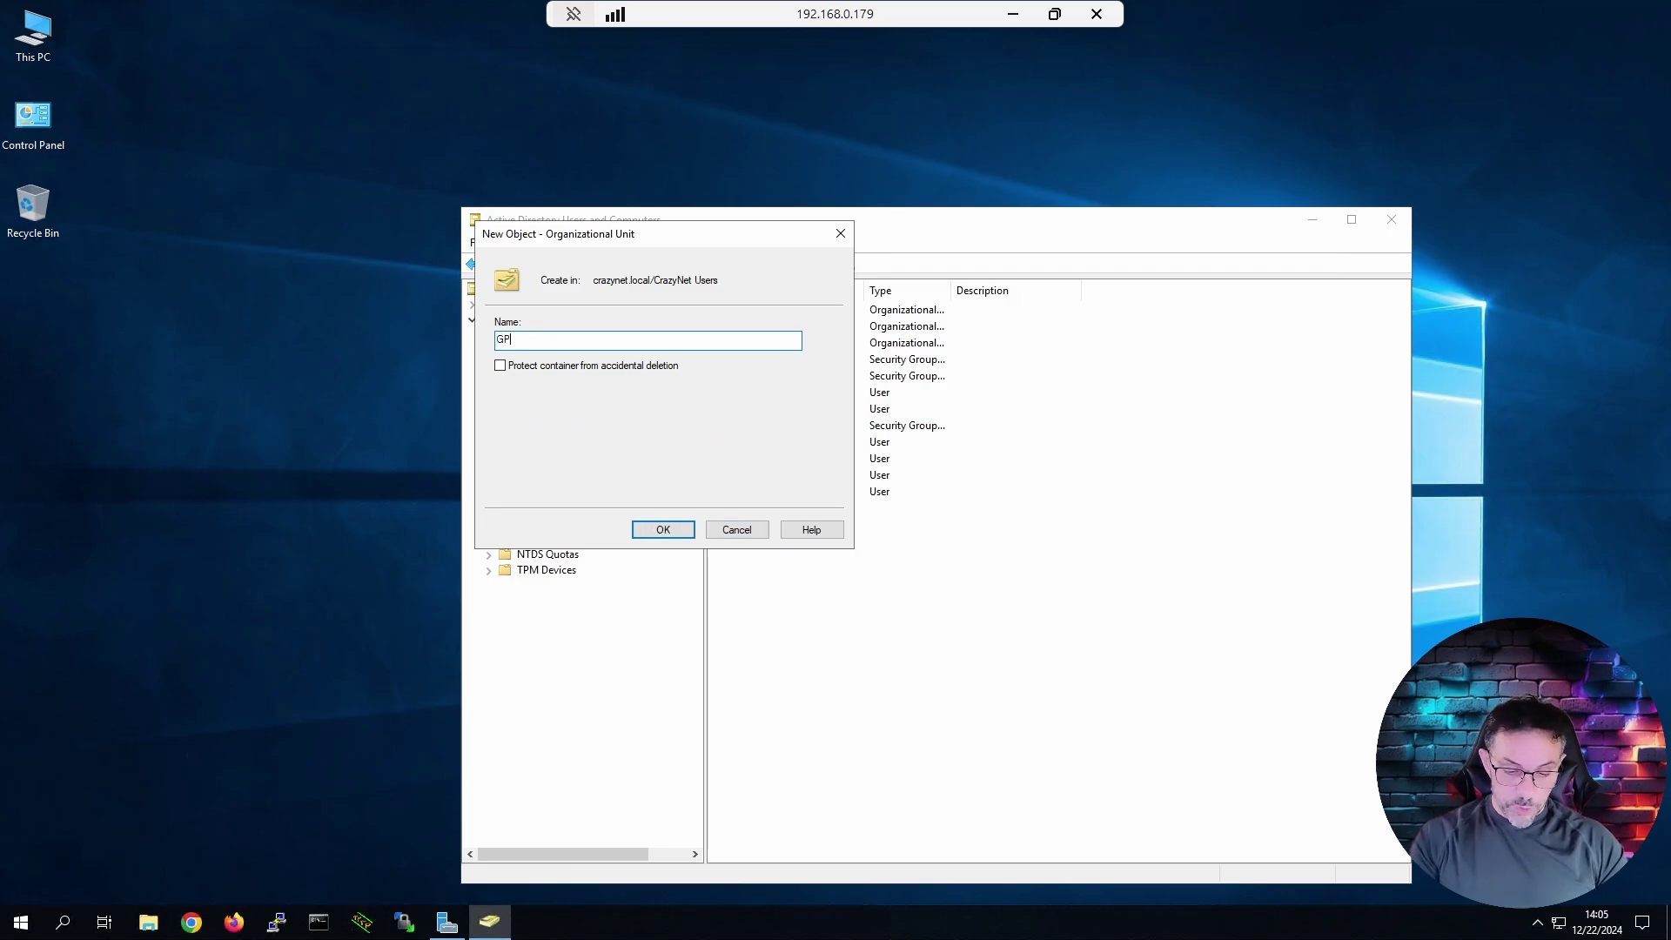
type("-VPN-Users")
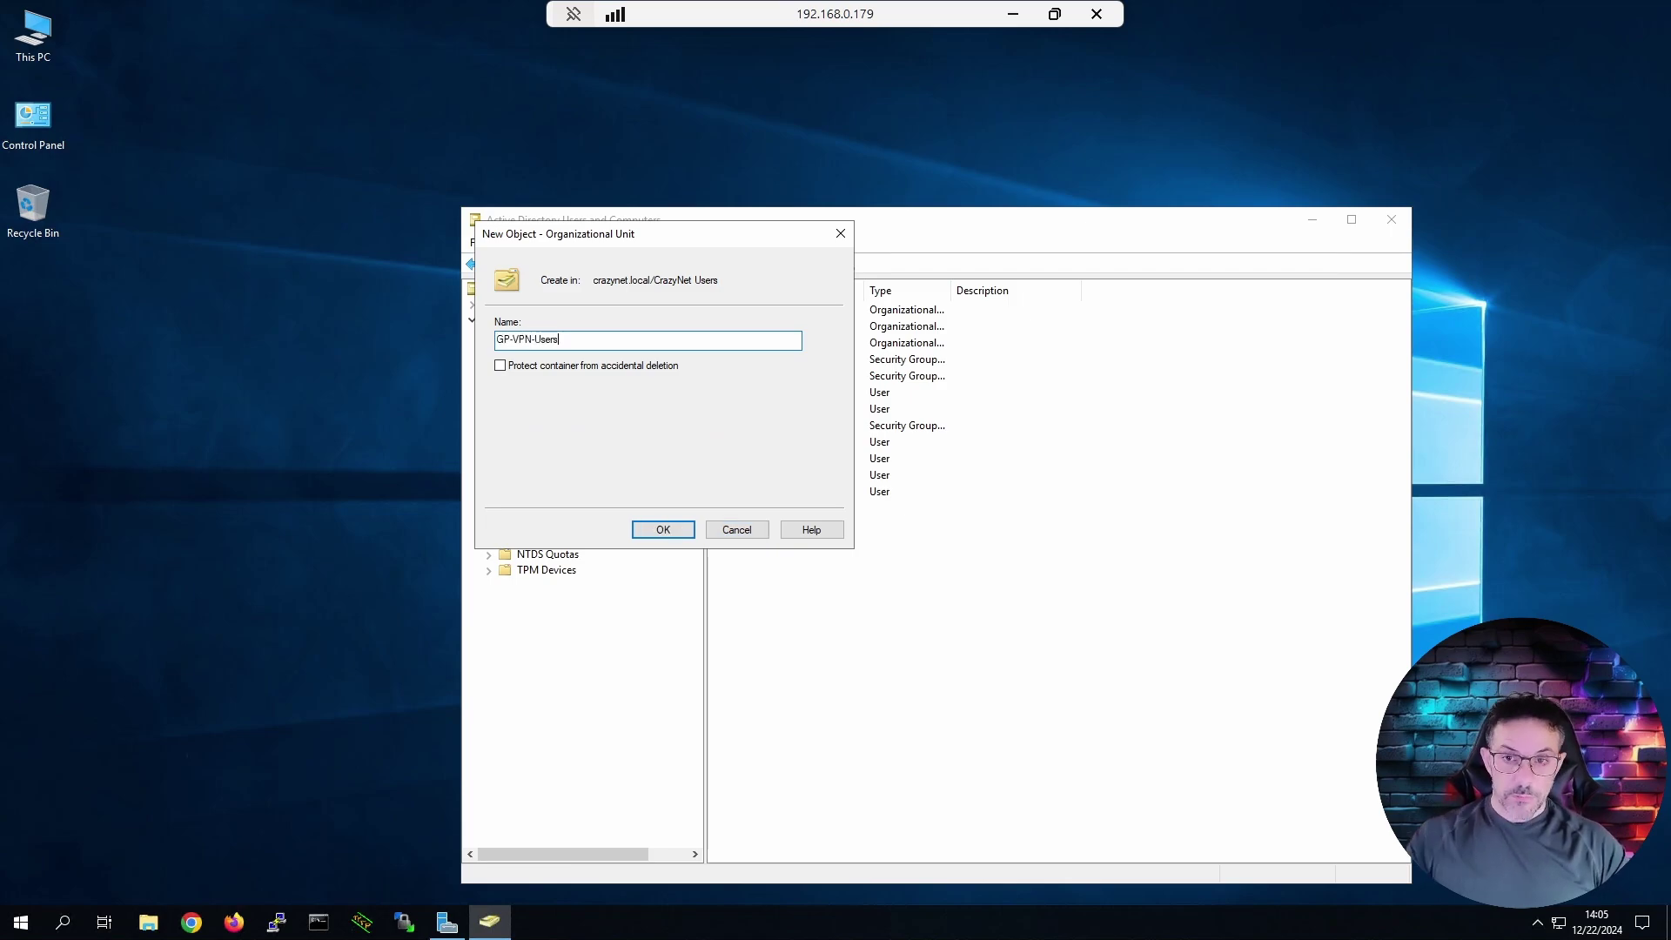
left_click(683, 527)
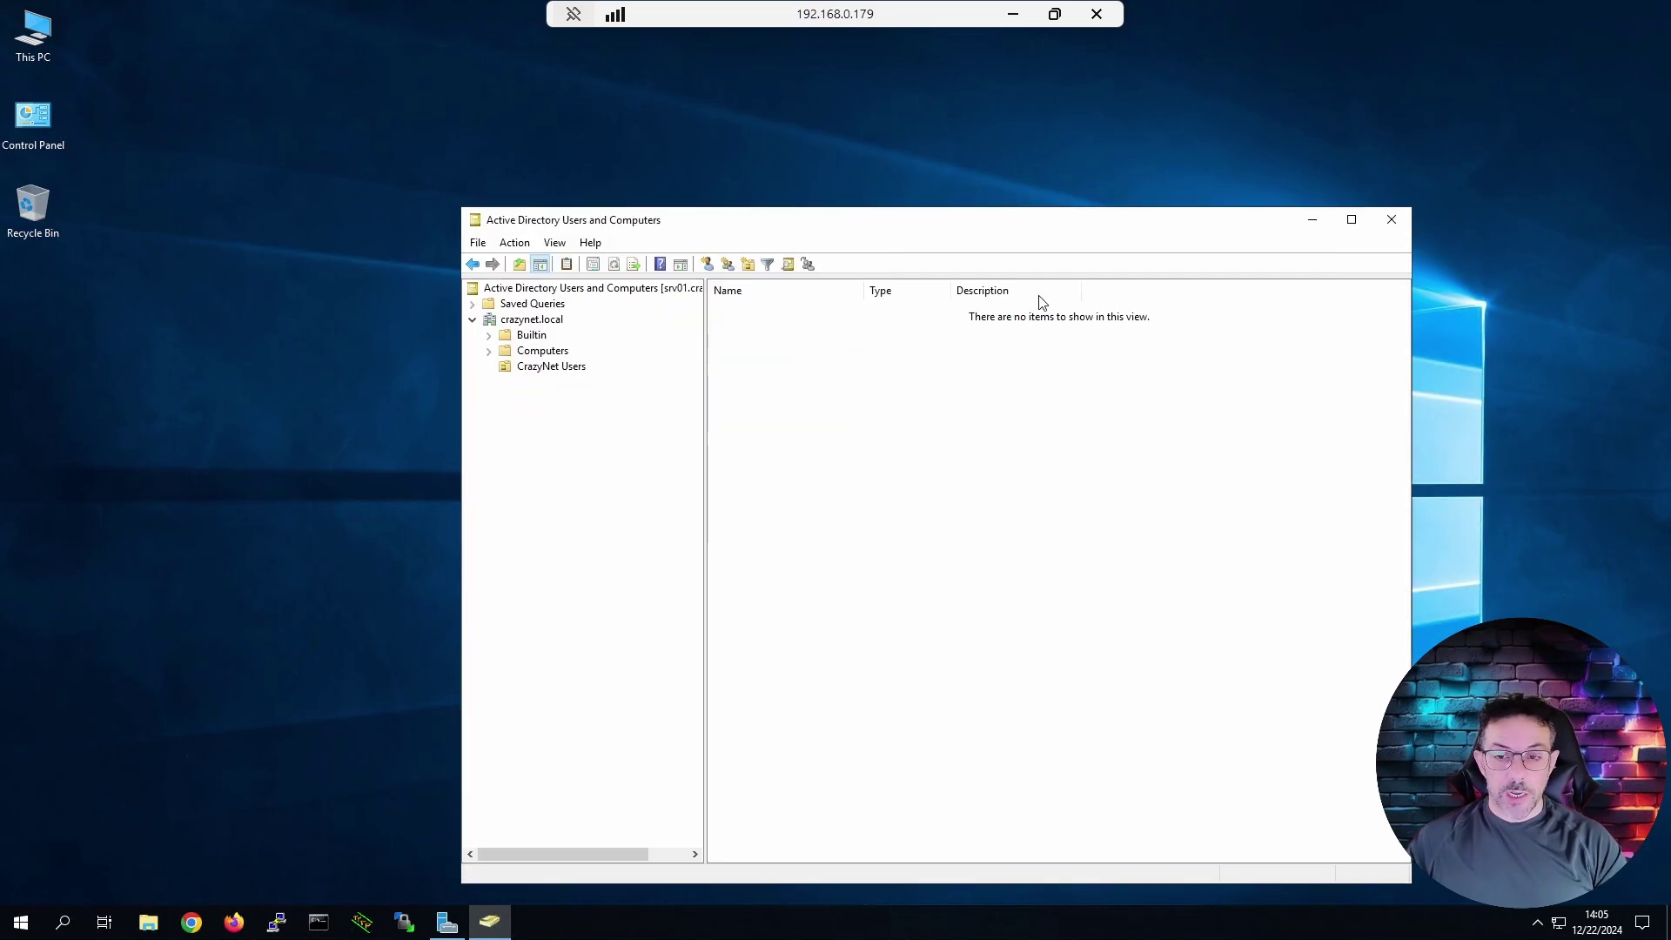
left_click(1054, 14)
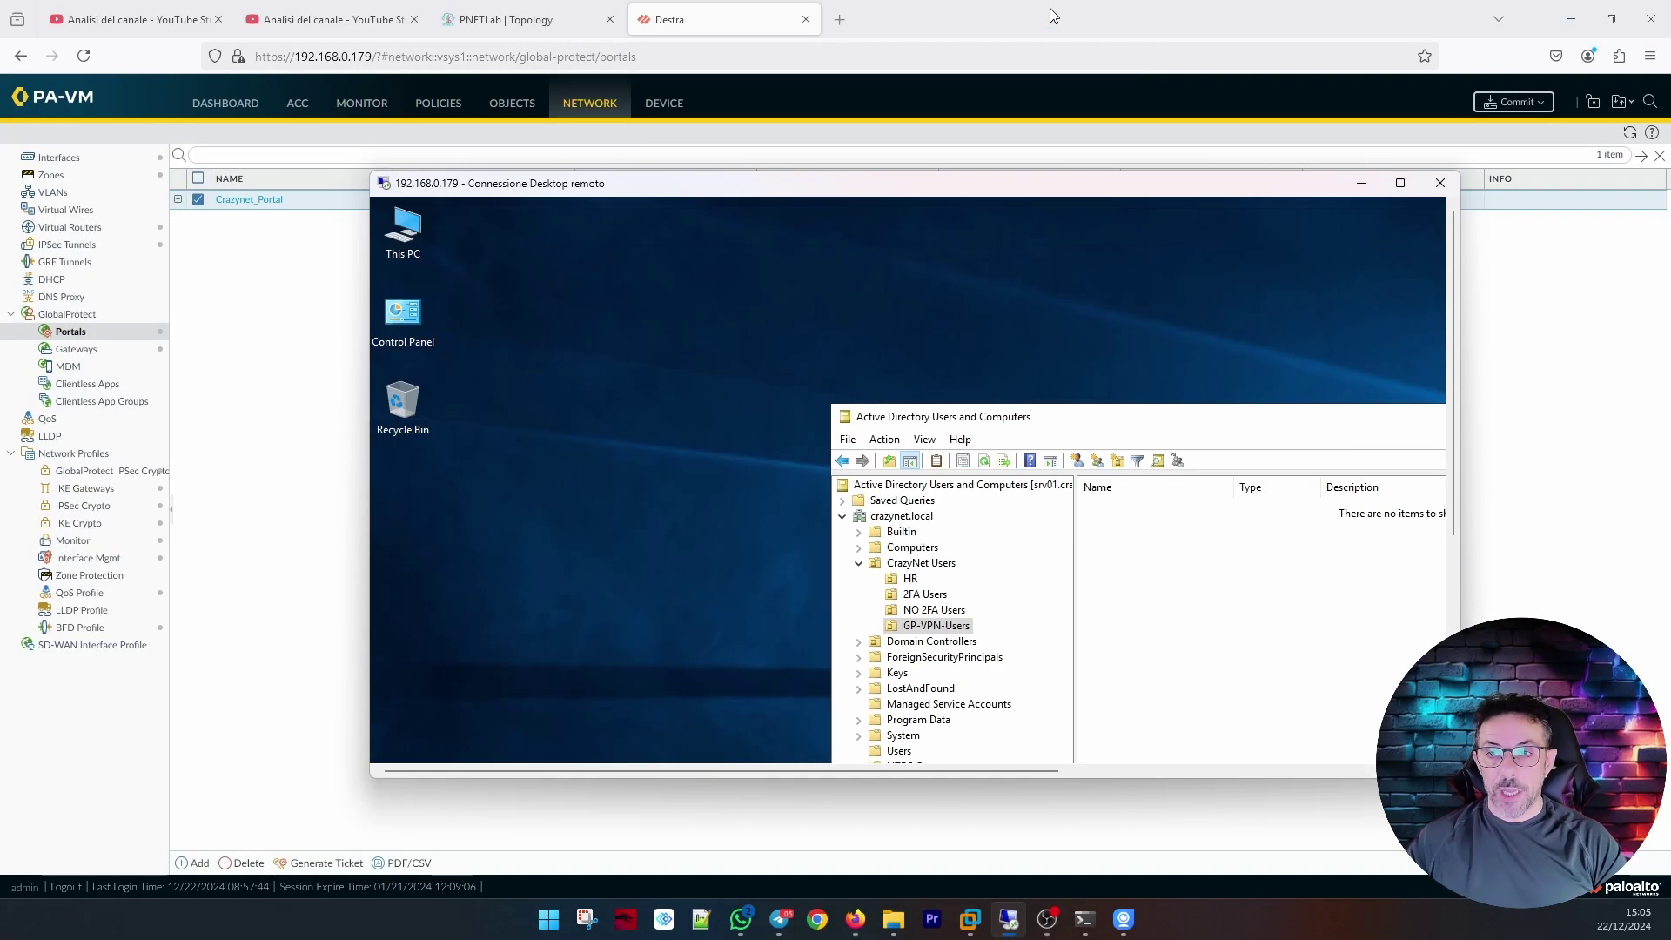
Return to the firewall interface, show the Security policy rules and select the all rule.
left_click(1138, 163)
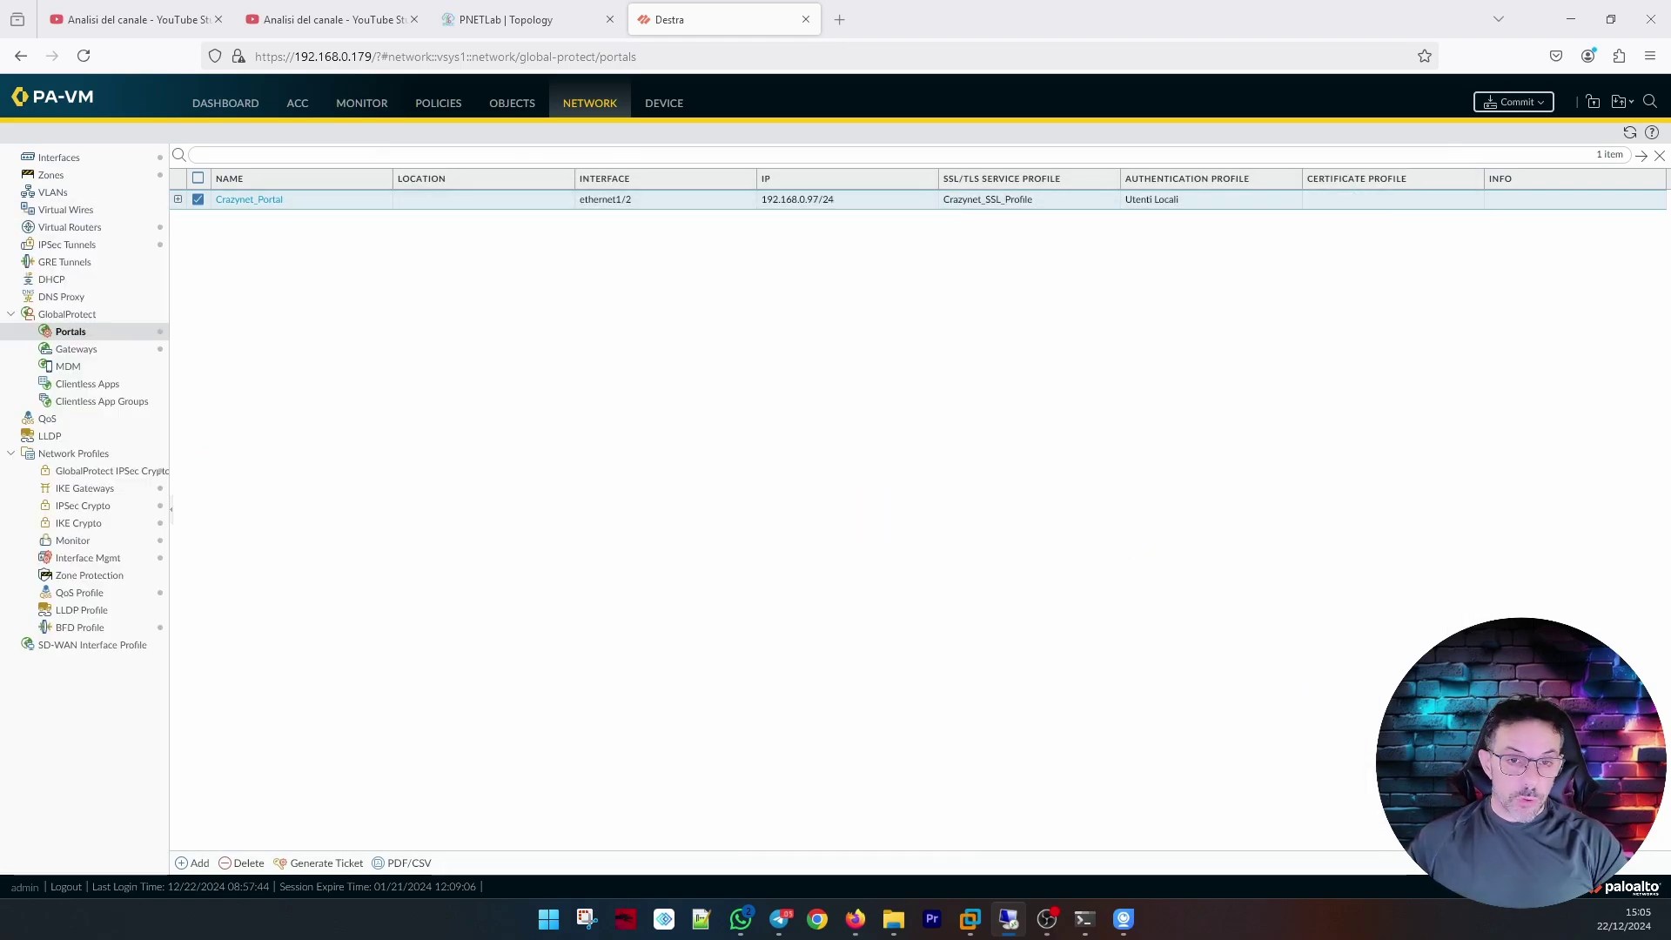
left_click(459, 115)
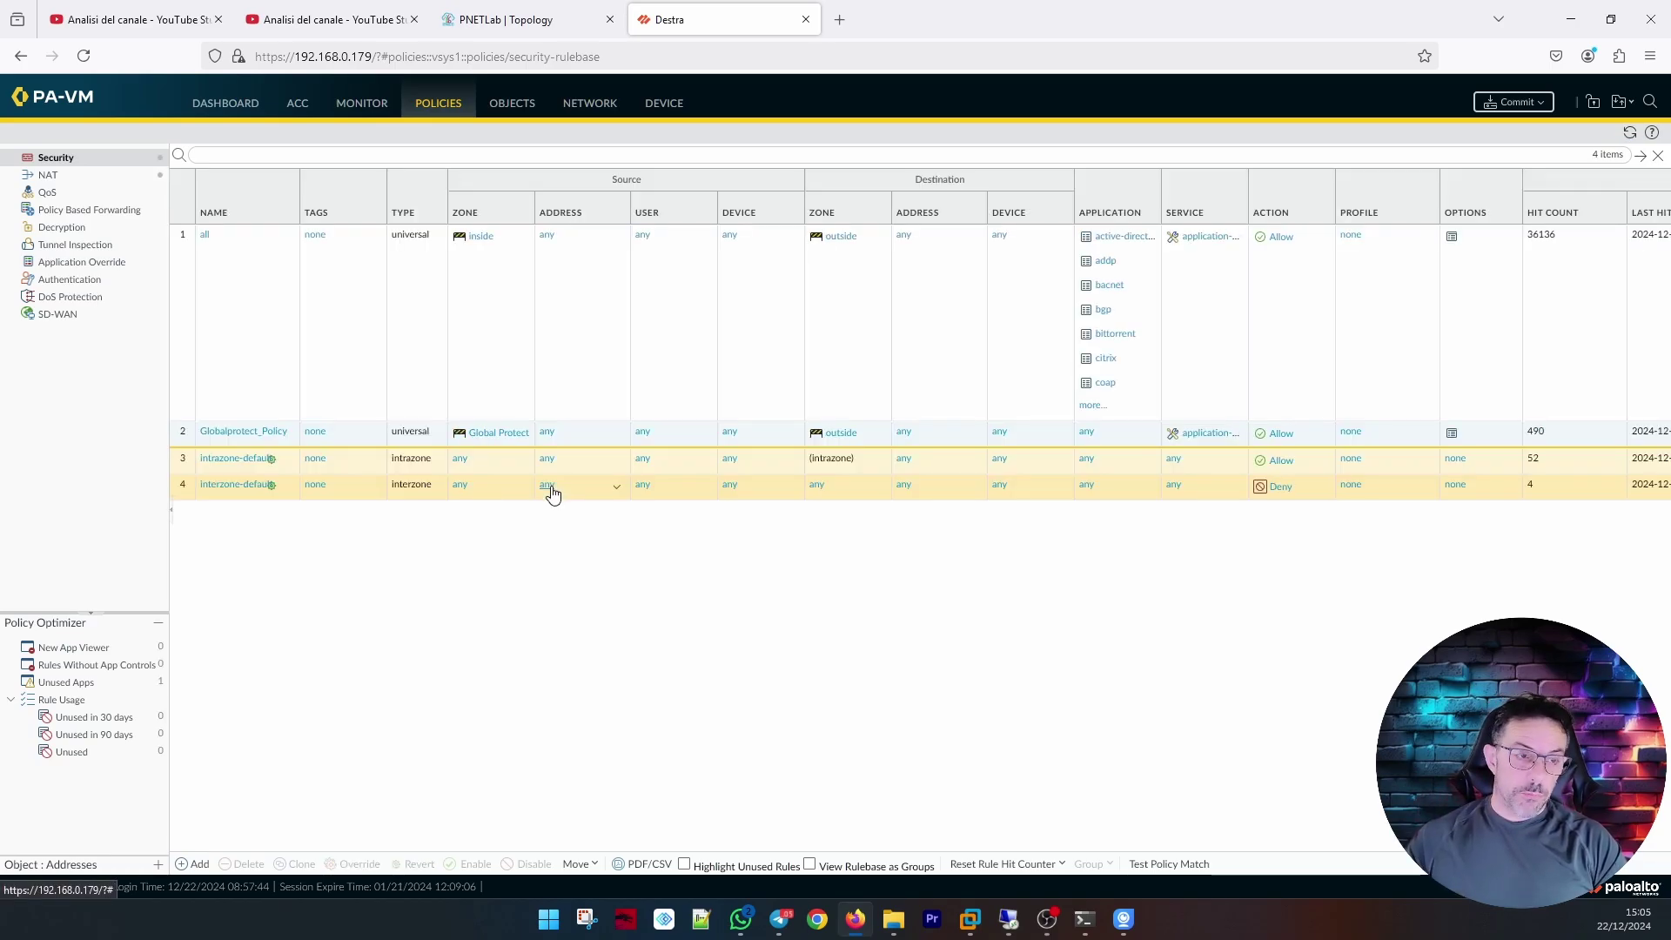
left_click(258, 307)
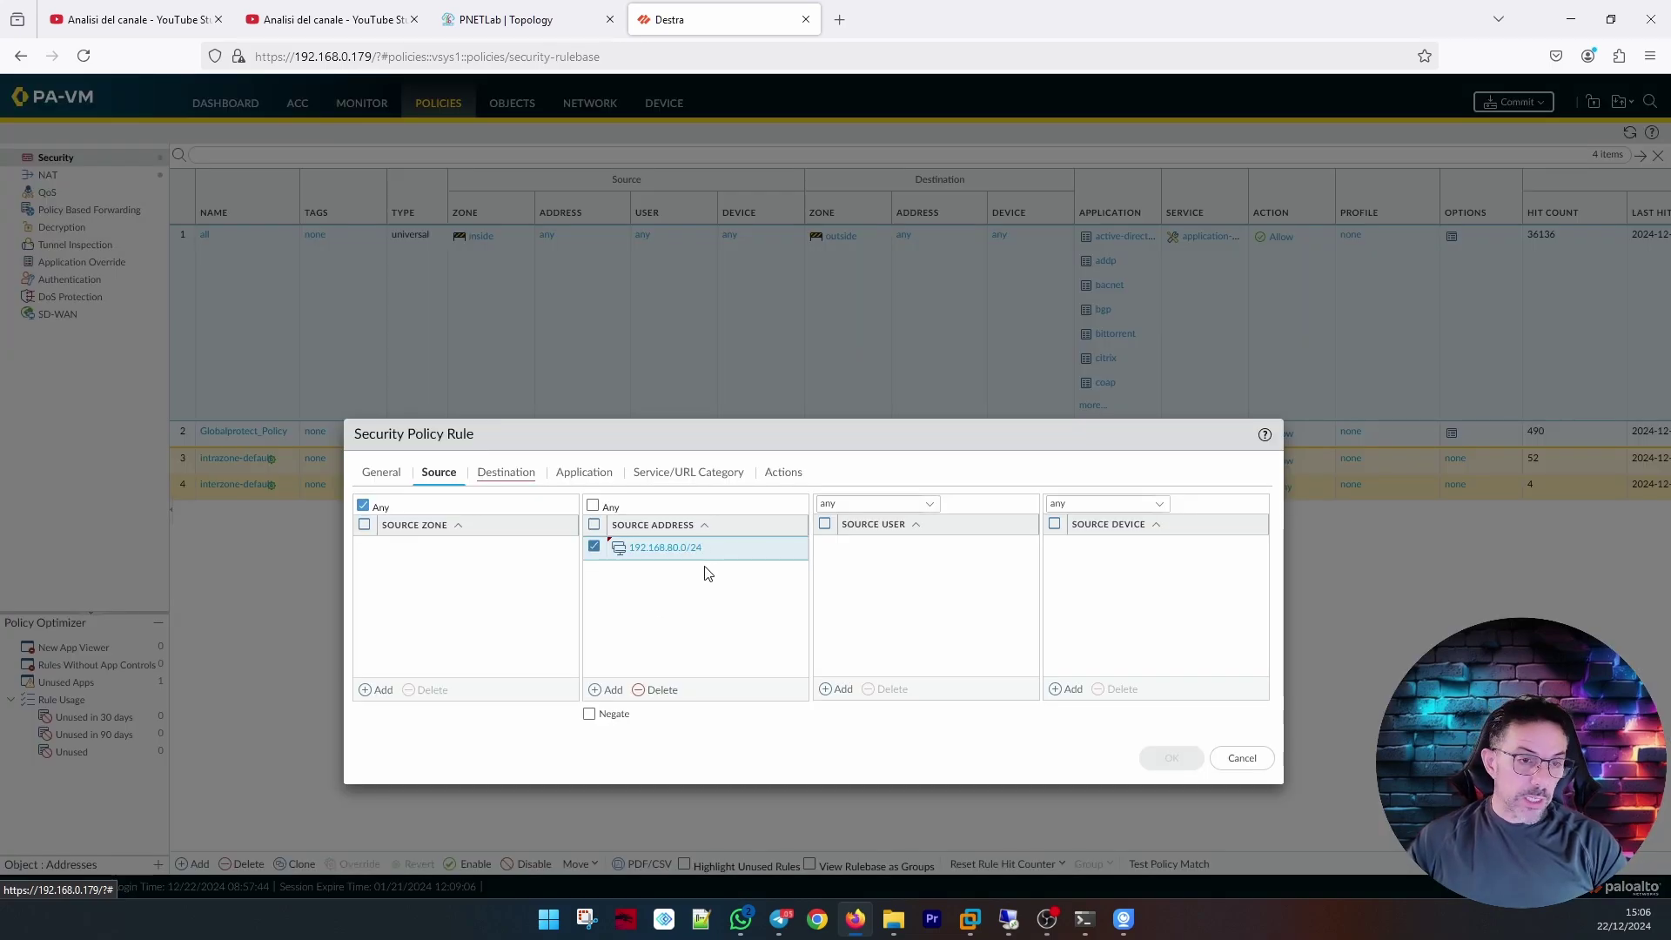
Set source user crazynet\utenti hr, destination zone any and destination address 192.168.90.0/24.
left_click(653, 690)
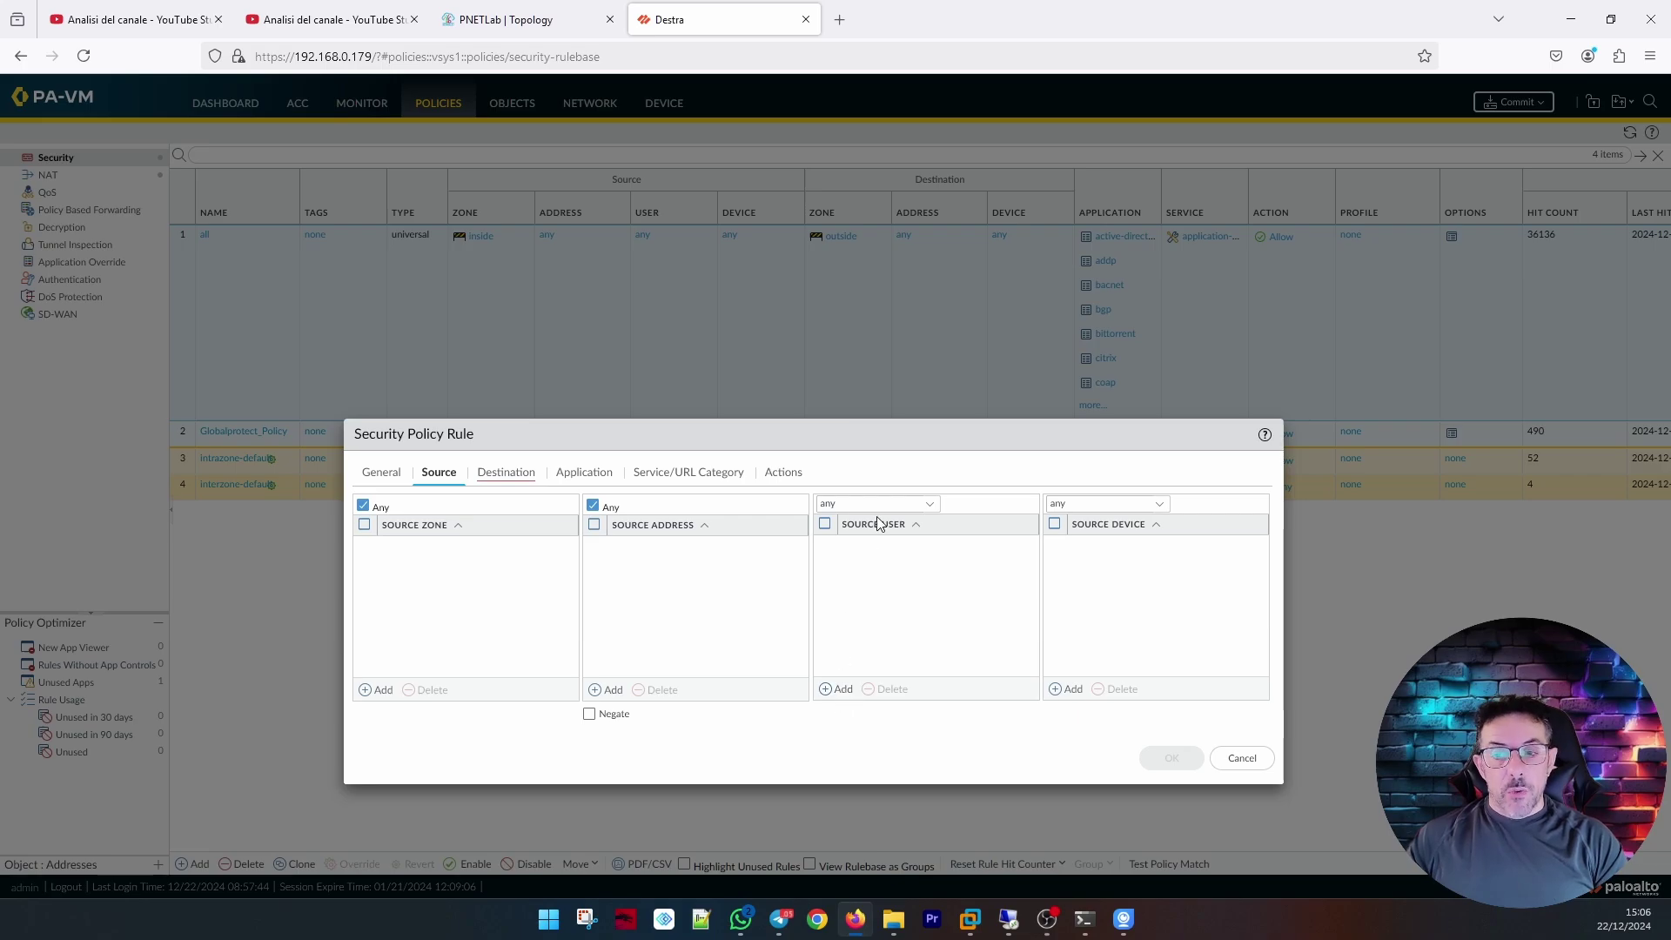
left_click(840, 690)
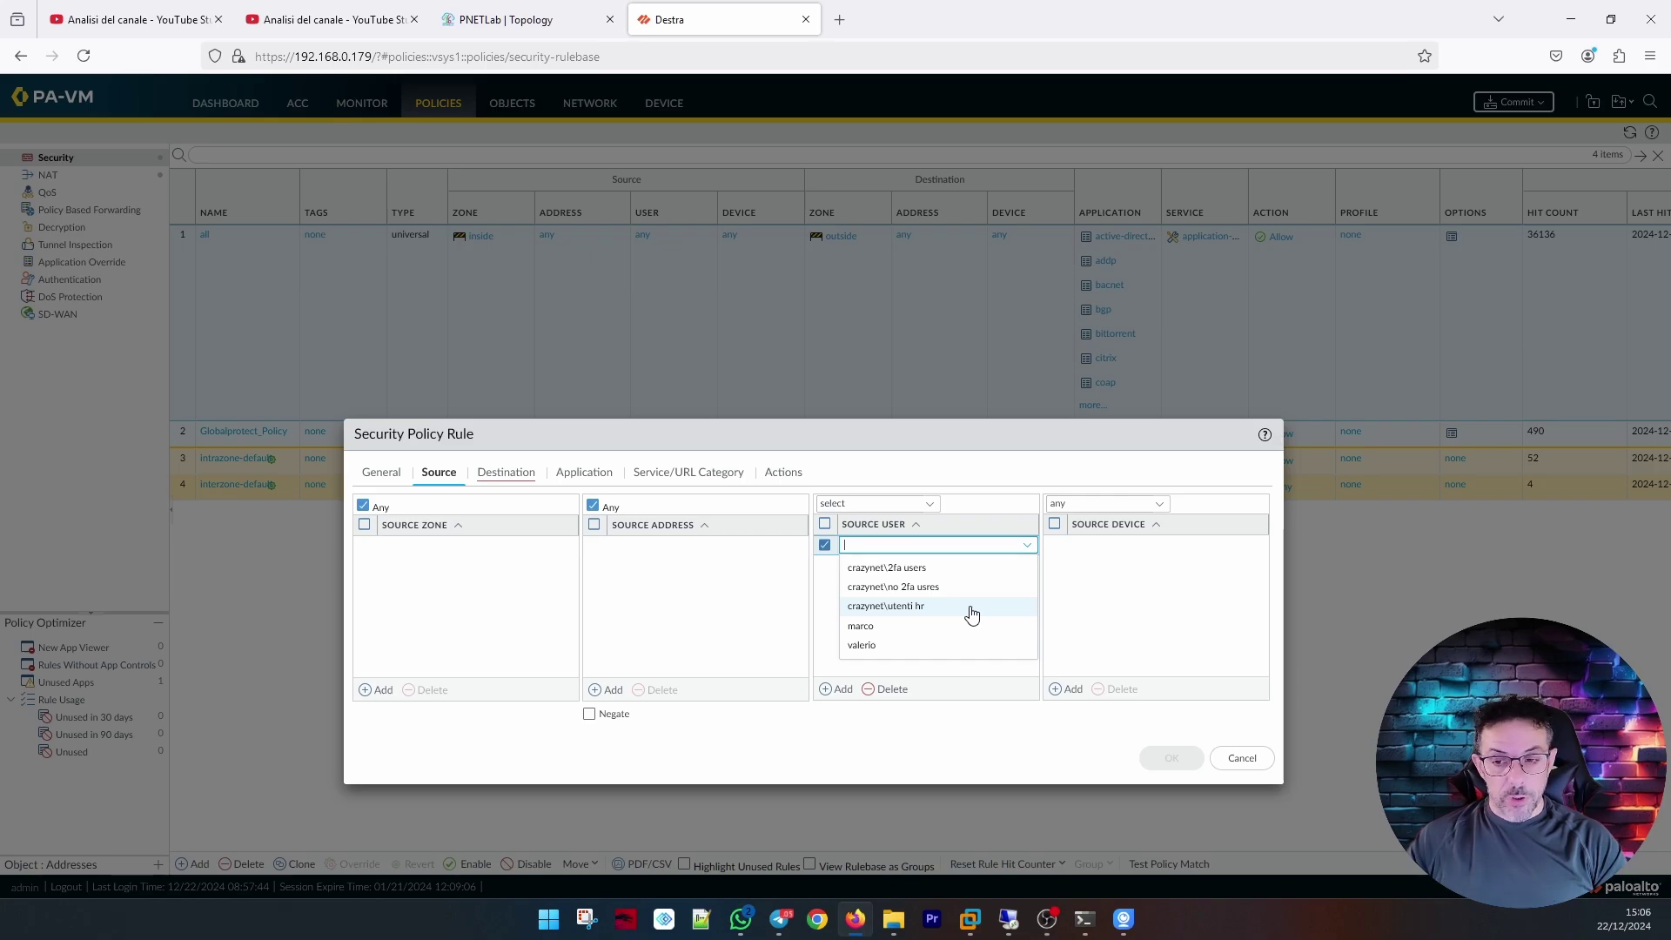
left_click(973, 609)
left_click(506, 471)
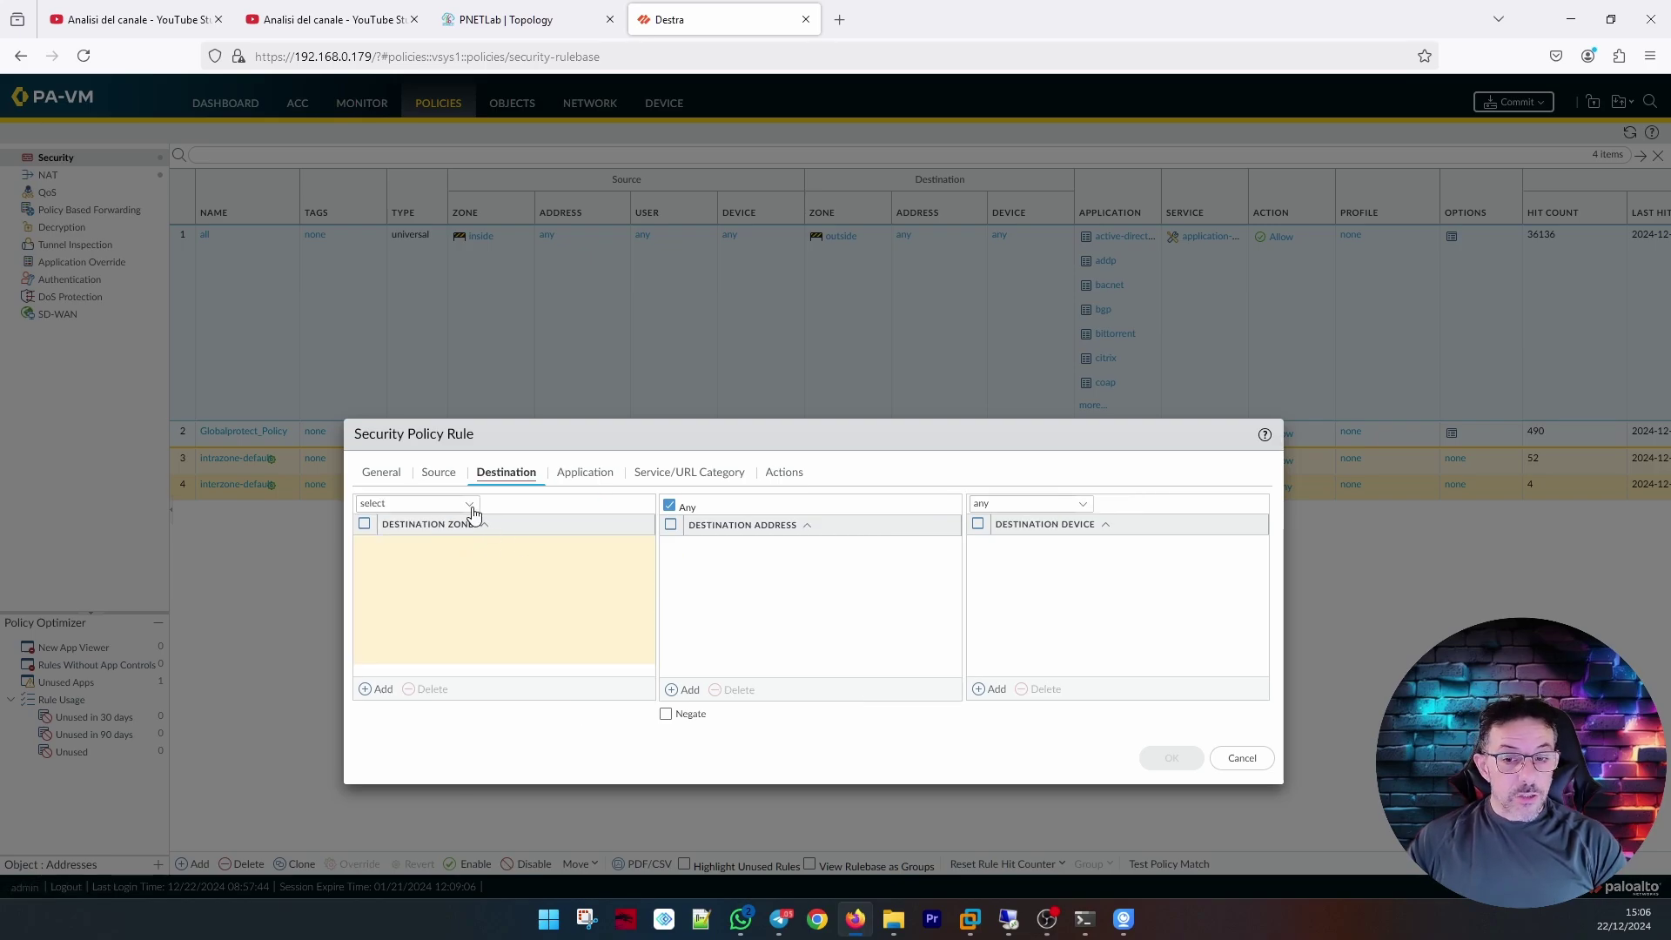
left_click(469, 506)
left_click(435, 547)
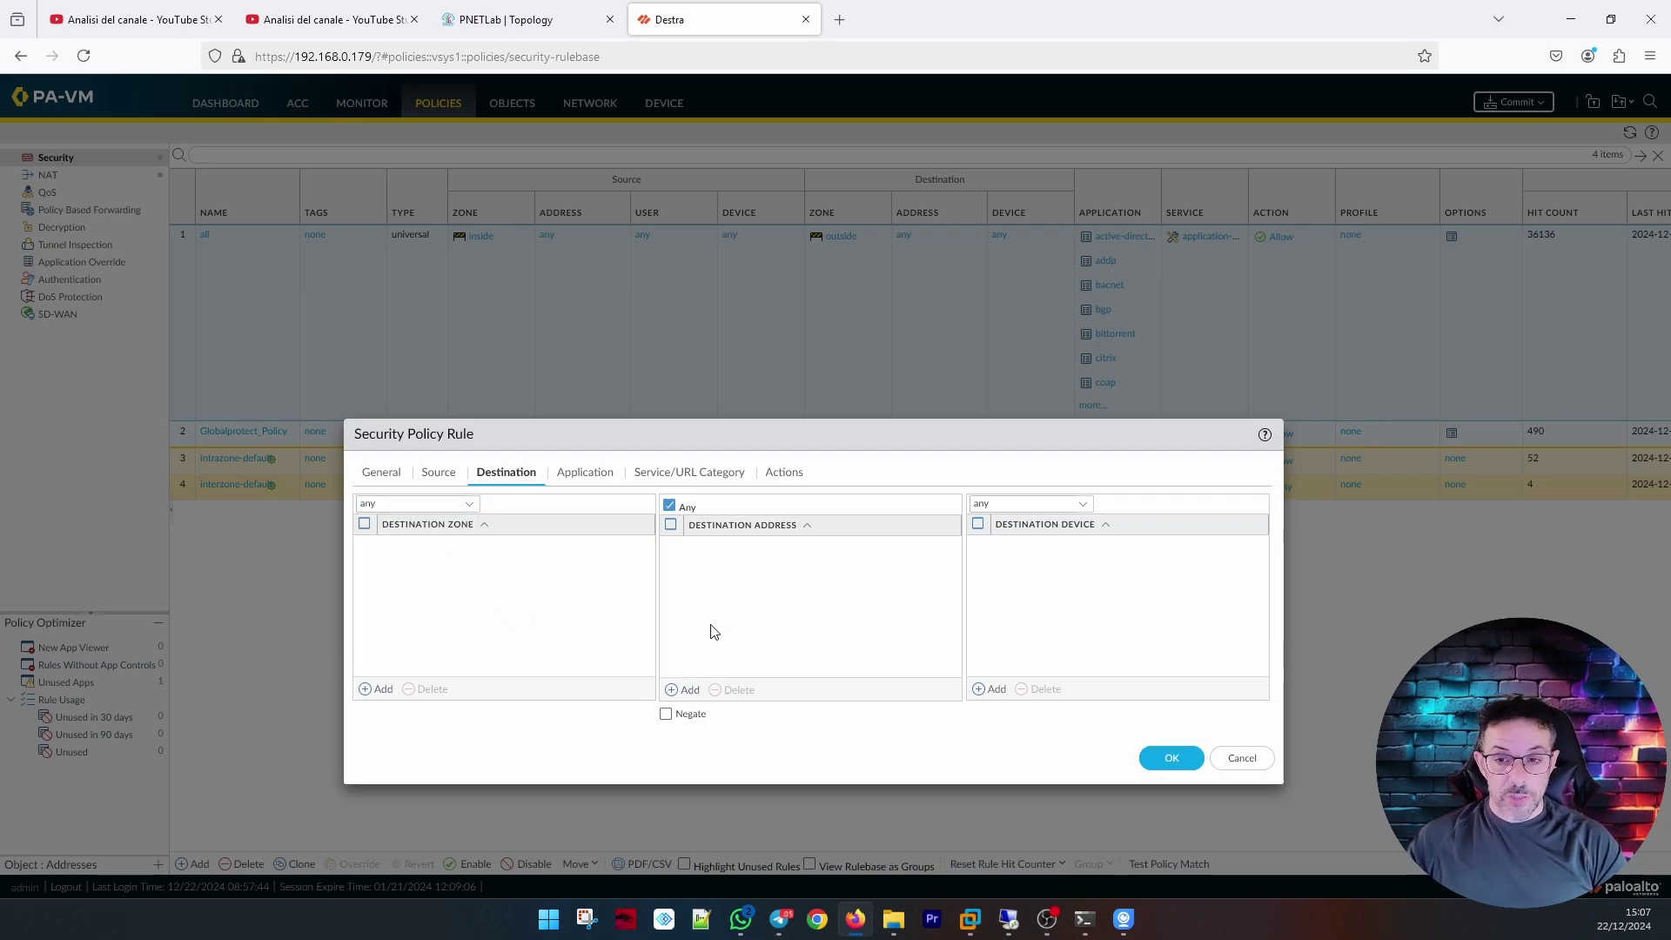
left_click(684, 691)
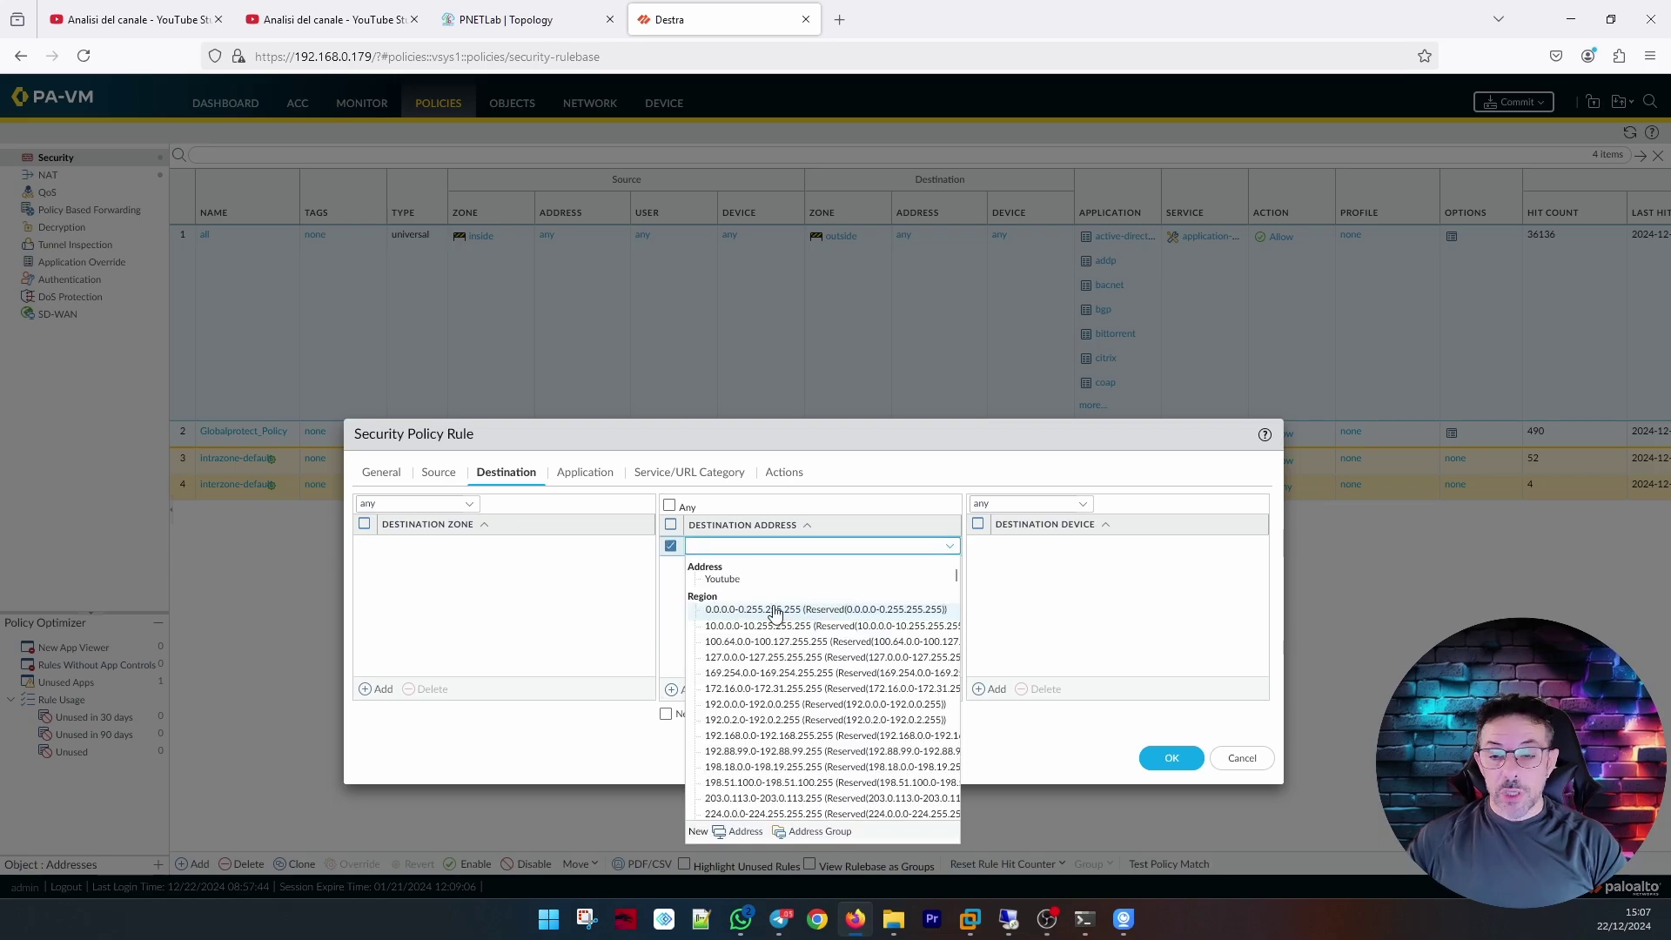
type("192.168.")
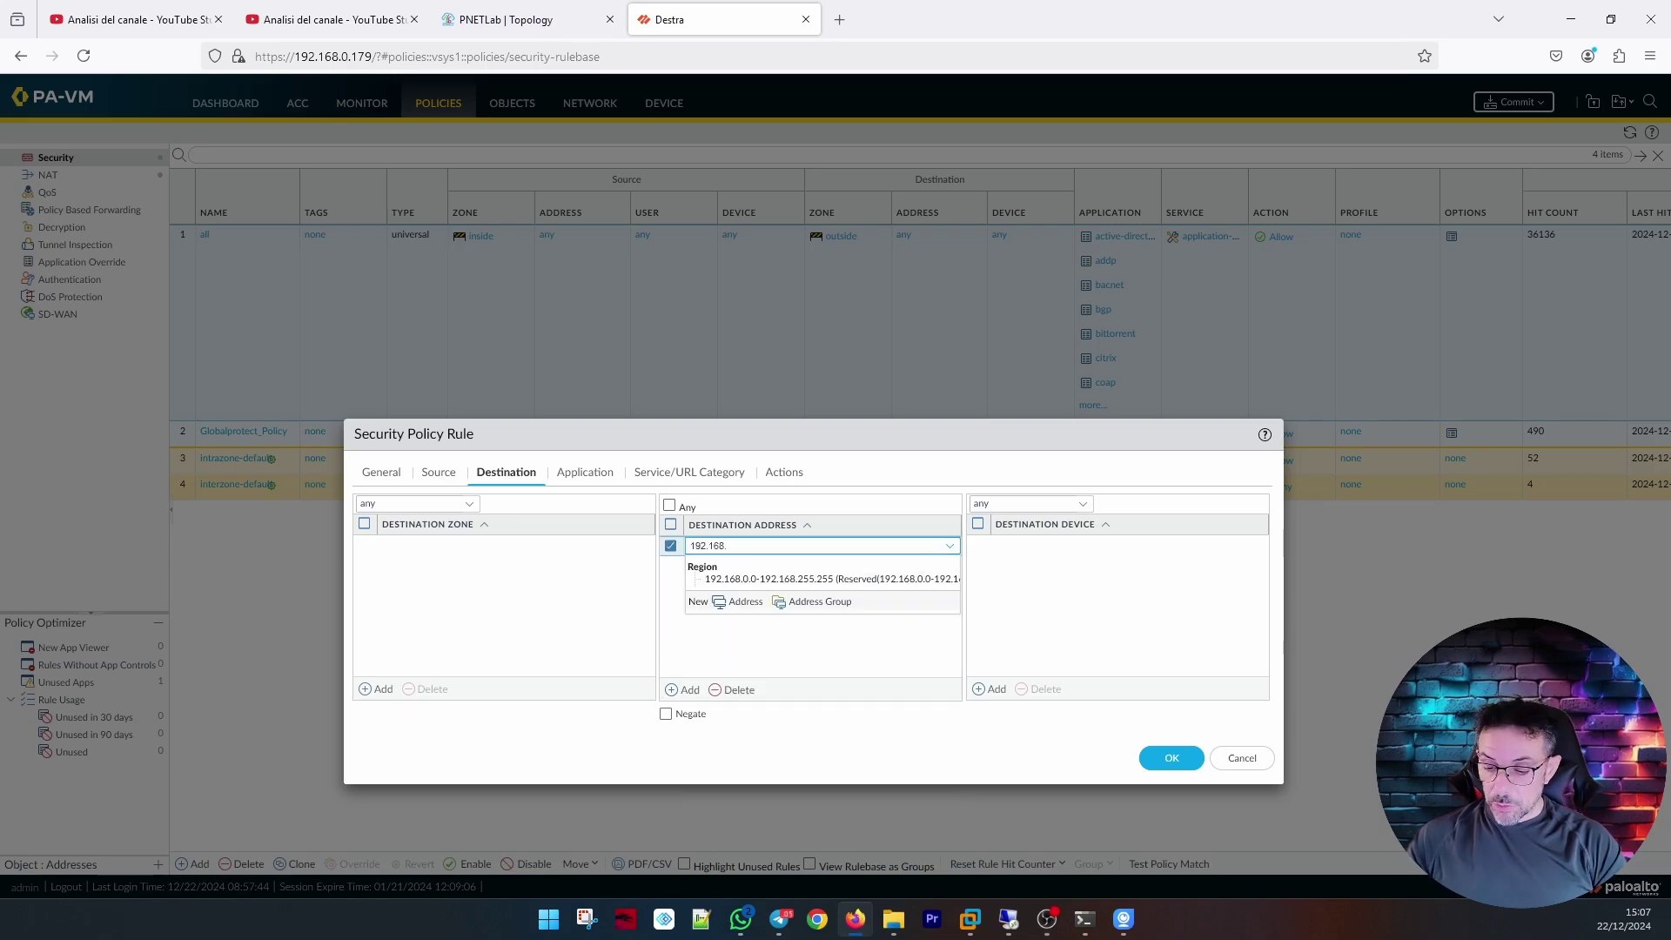
type("90.0/24")
left_click(597, 470)
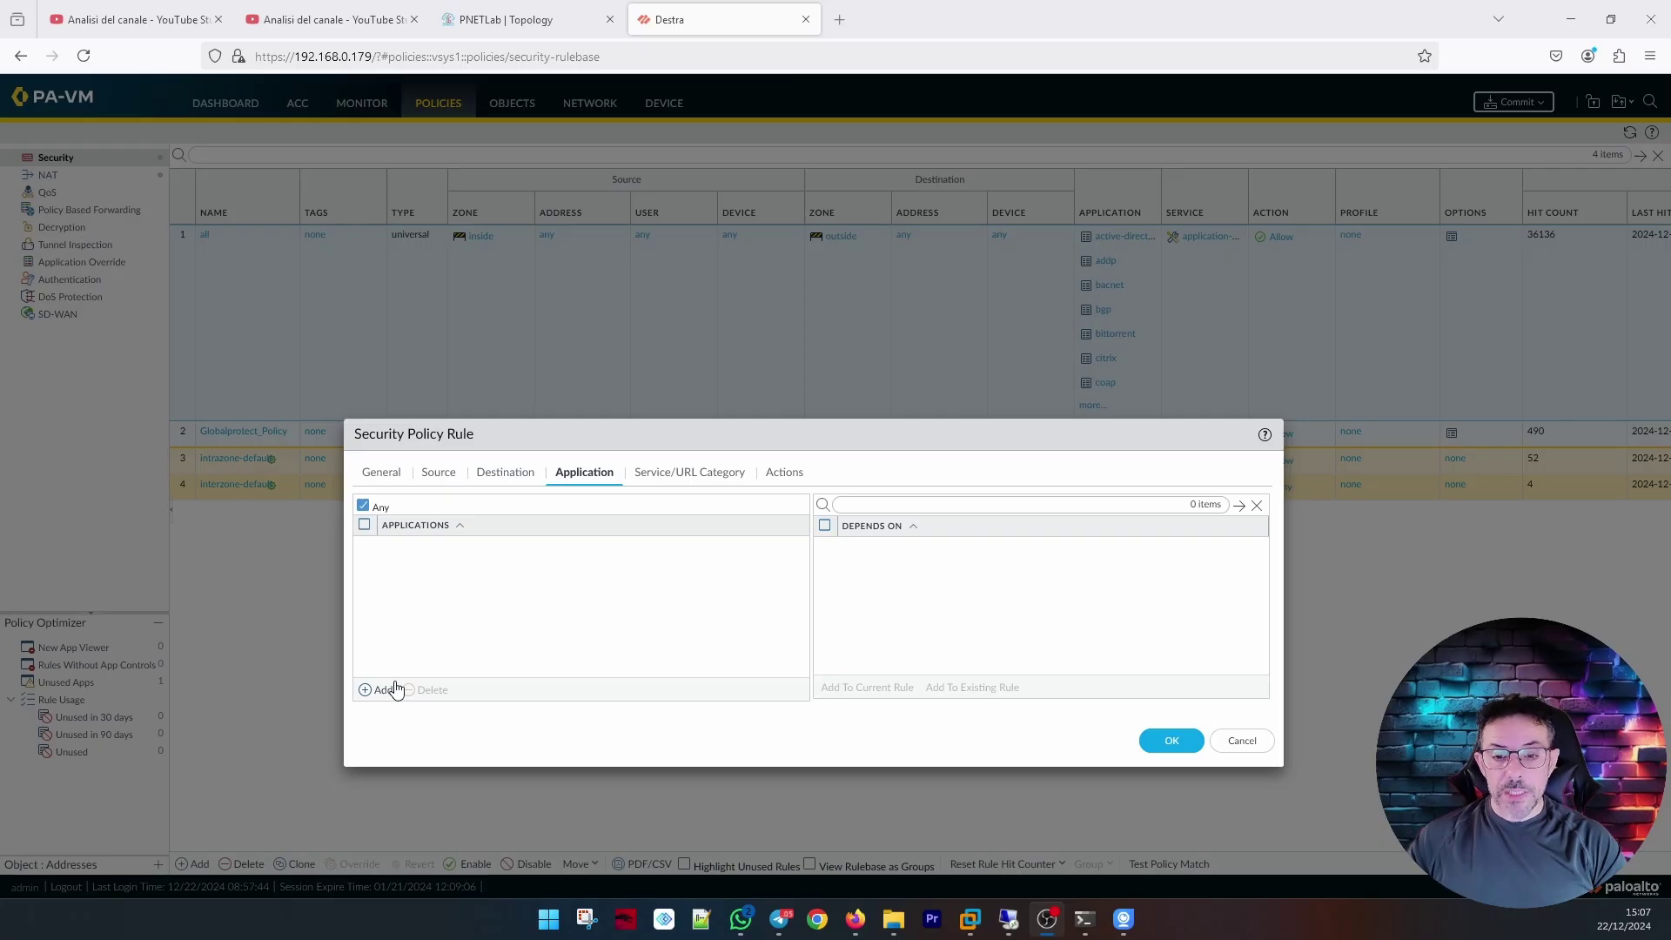
Add ssl as an allowed application of the HR rule.
left_click(388, 689)
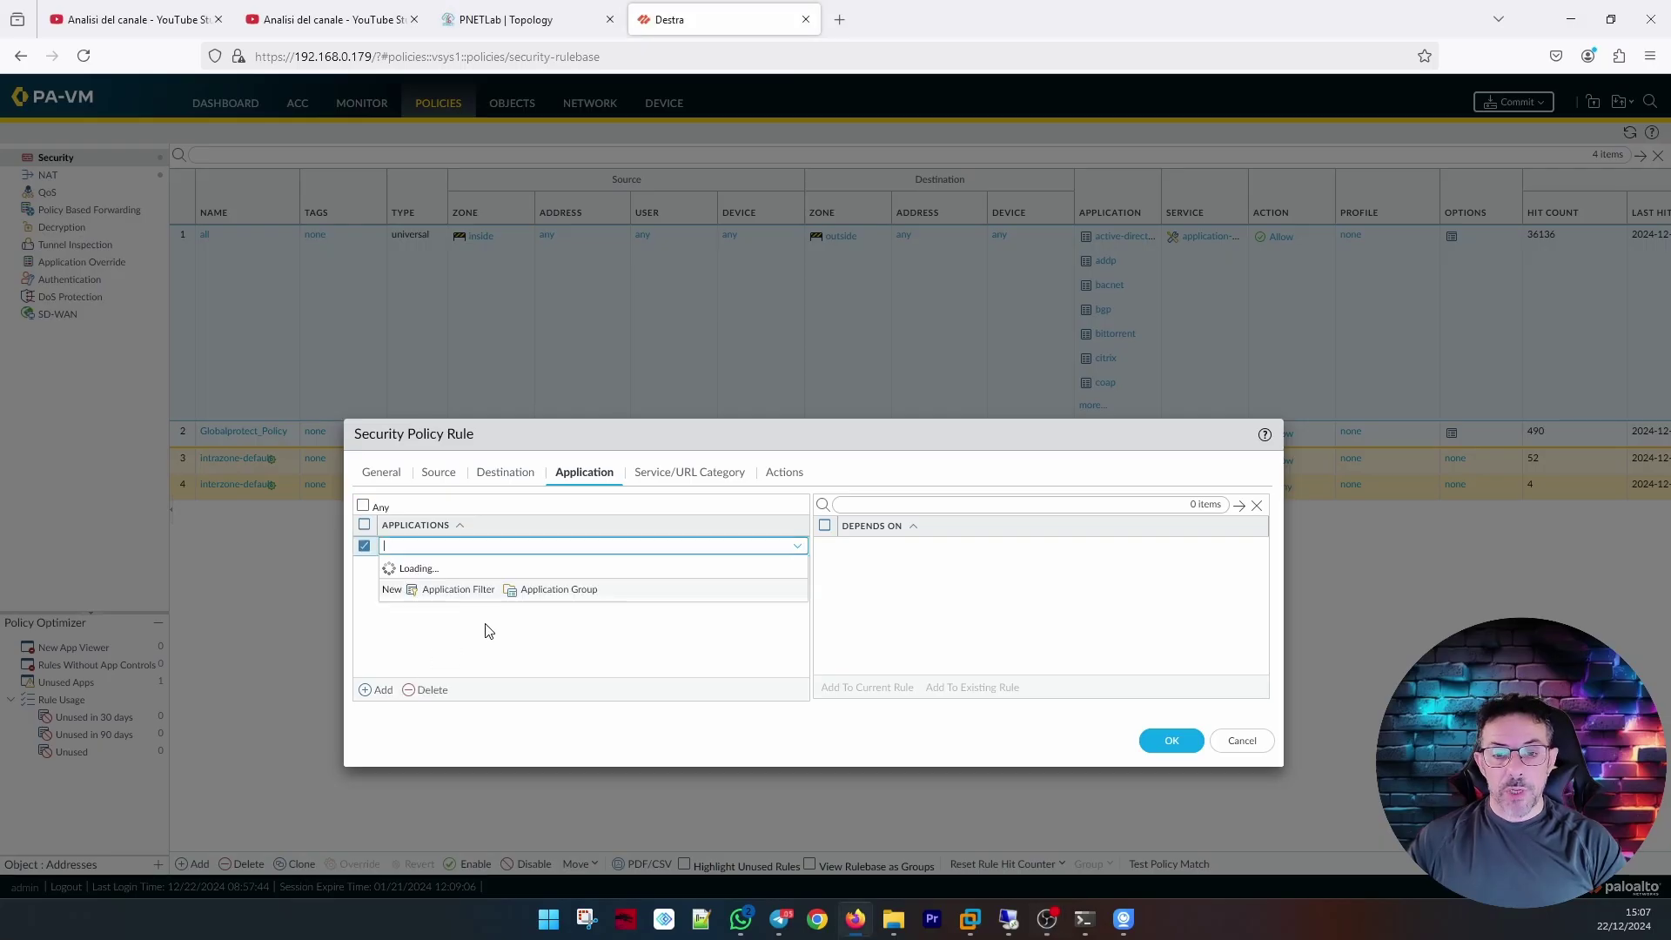
type("sl")
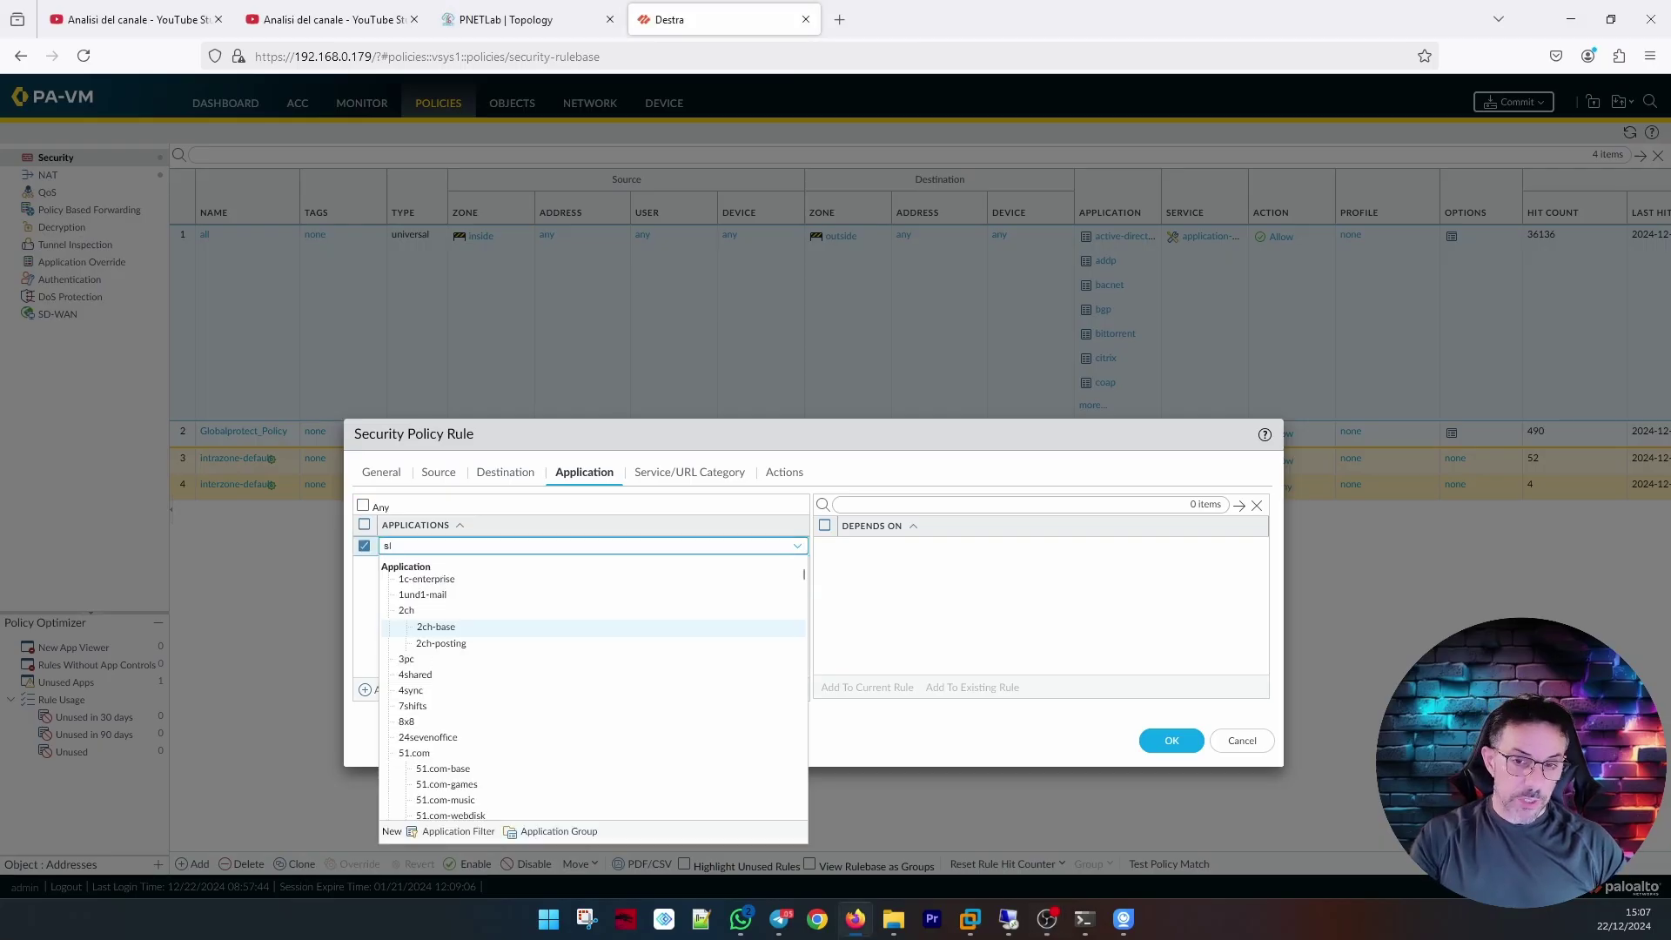
key("BackSpace")
type("s")
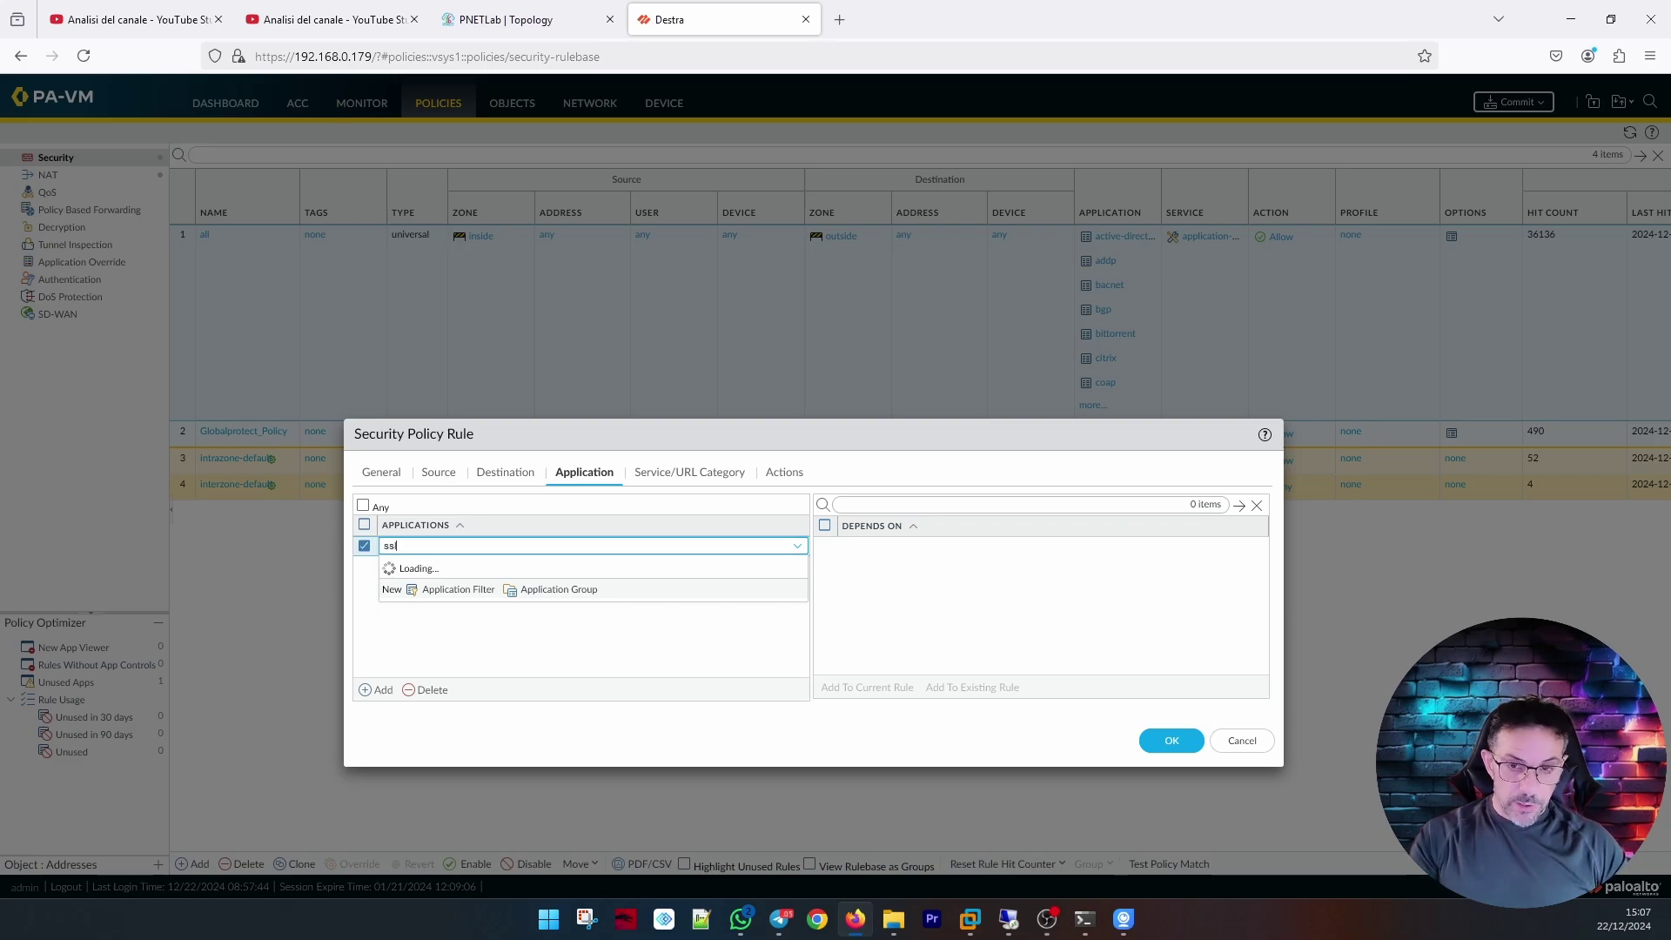
type("l")
left_click(427, 635)
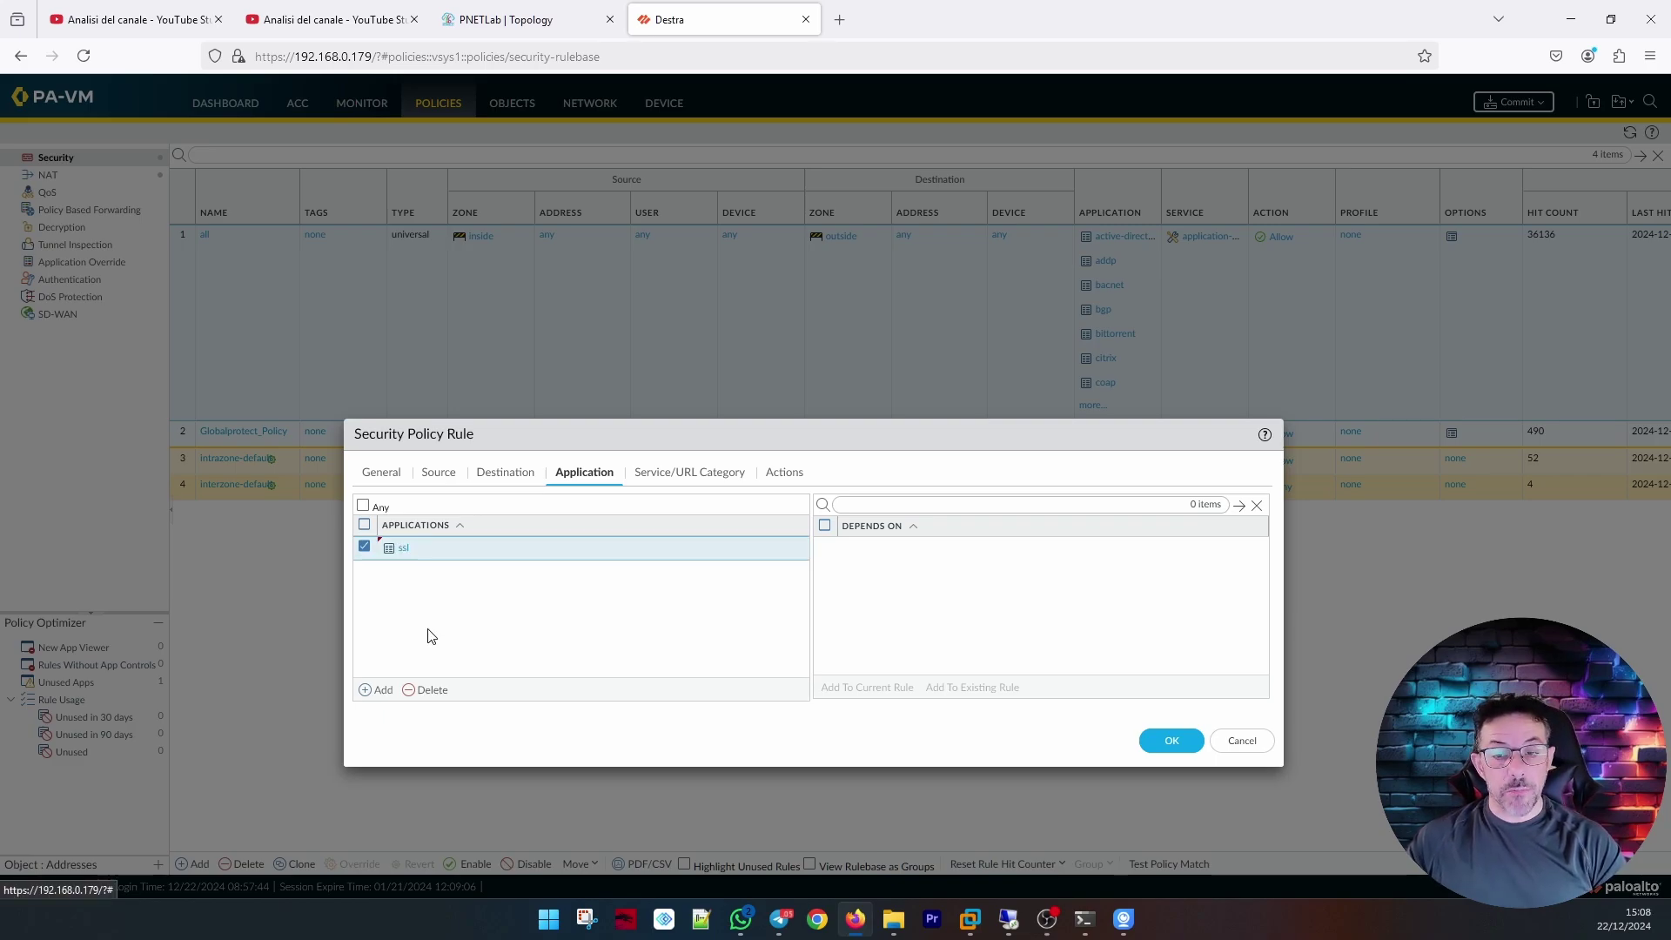
Add web-browsing as the second application and save the HR rule.
left_click(383, 690)
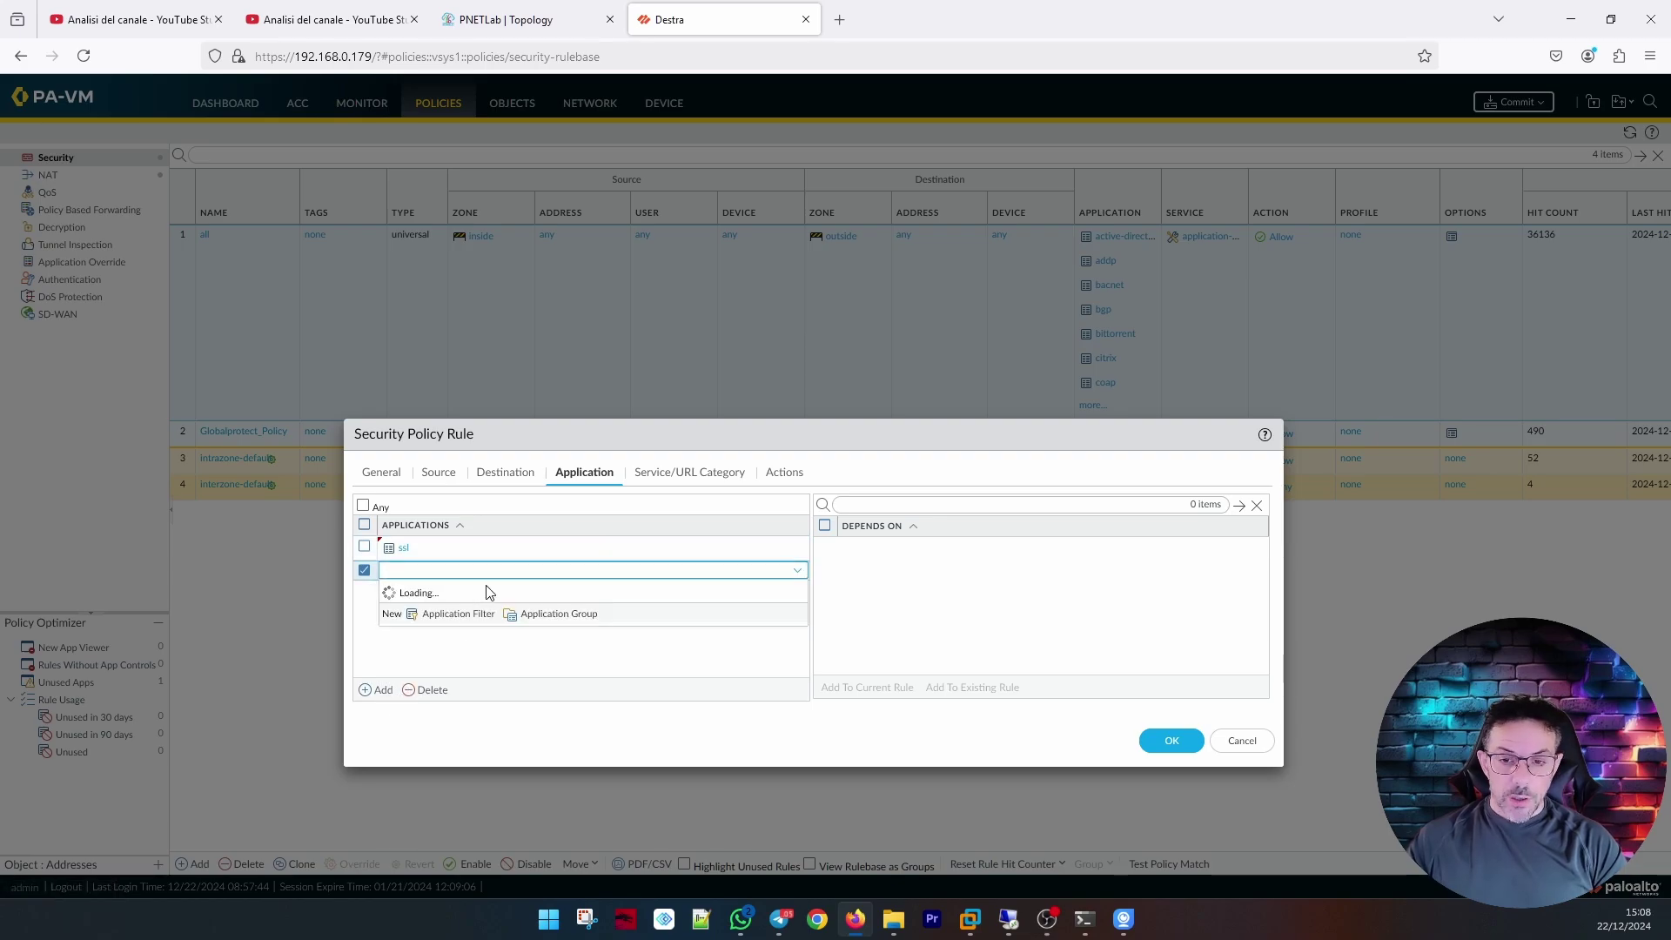
type("w")
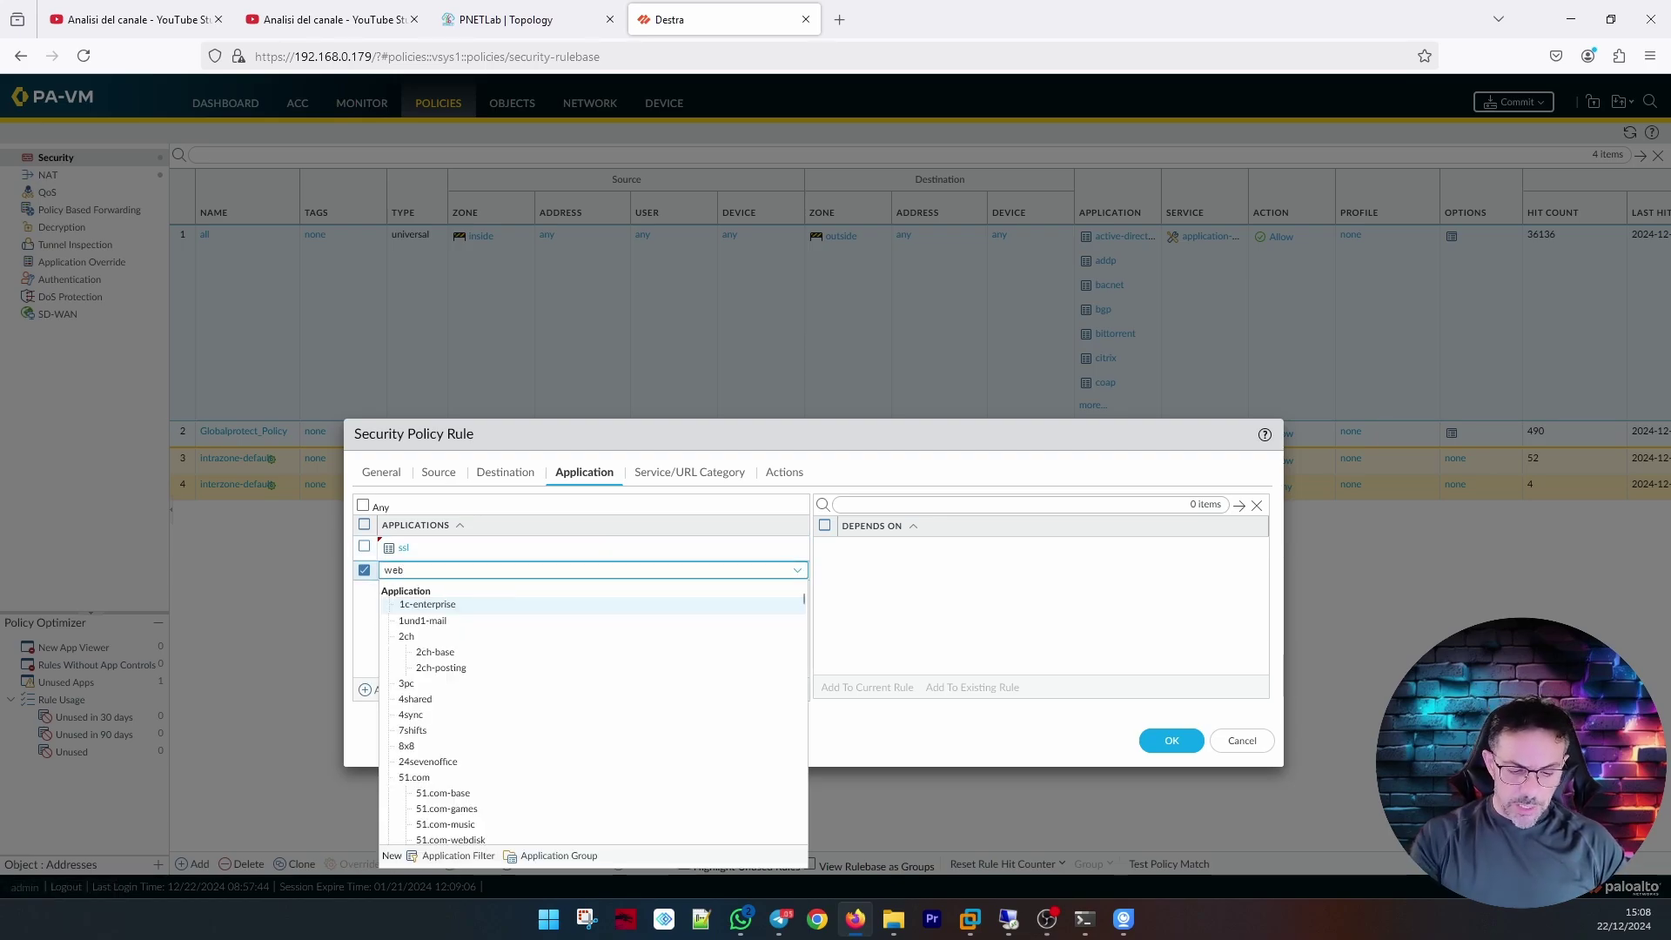
type("eb")
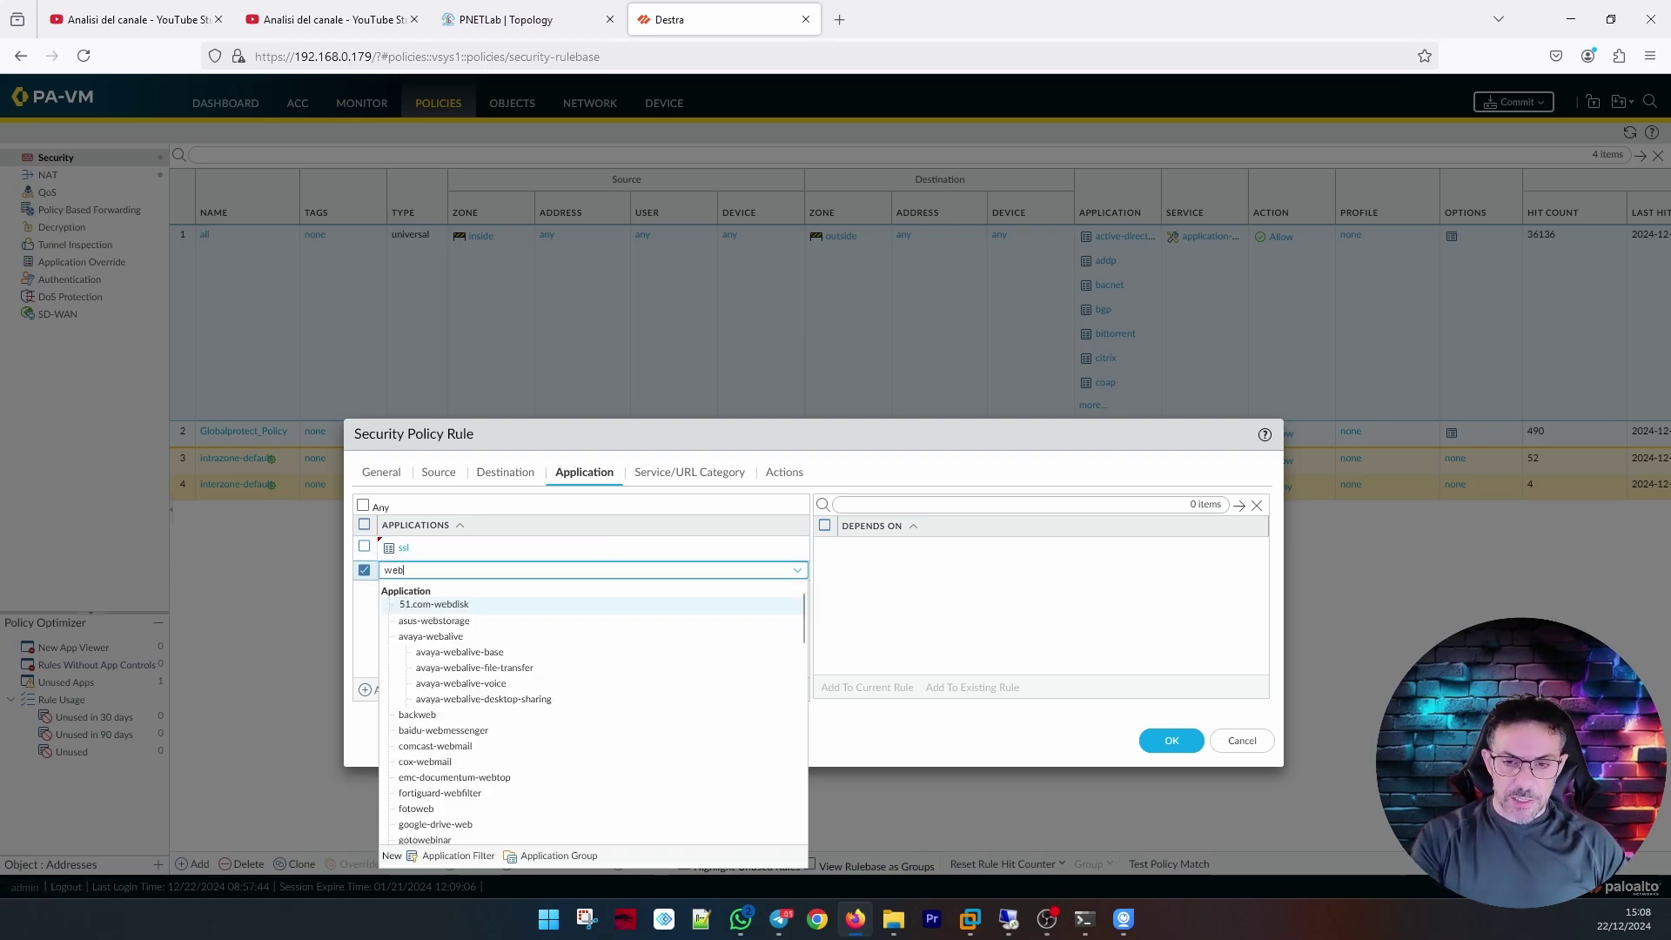
scroll(644, 696, "down", 10)
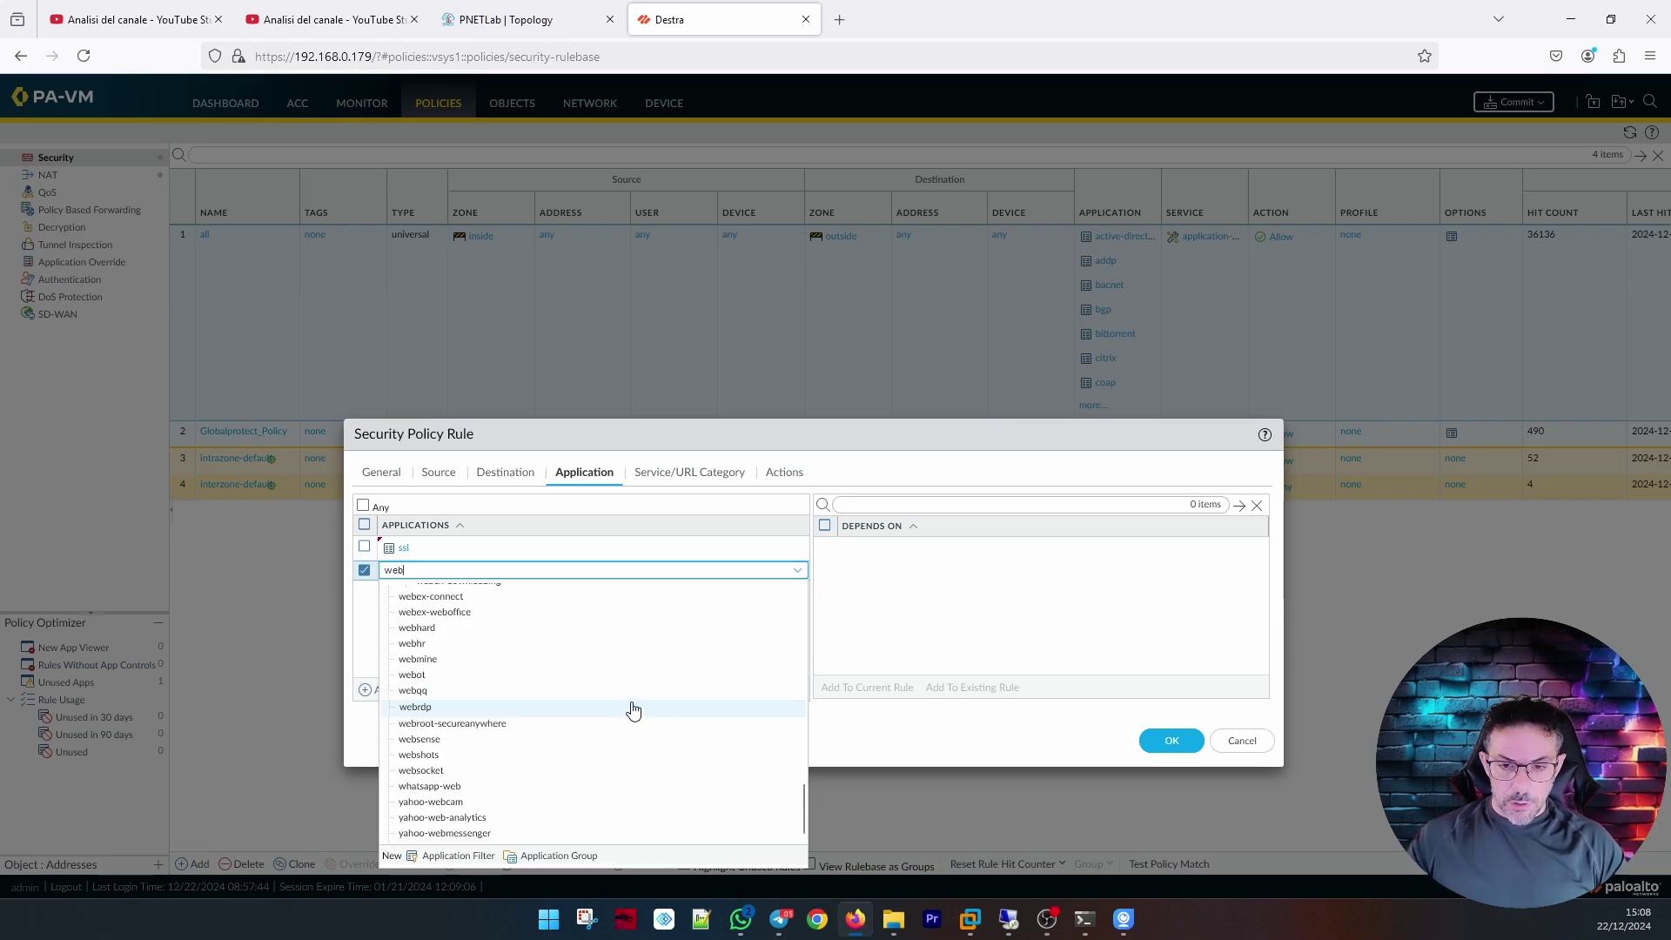
key("BackSpace")
key("BackSpace")
key("BackSpace")
type("brow")
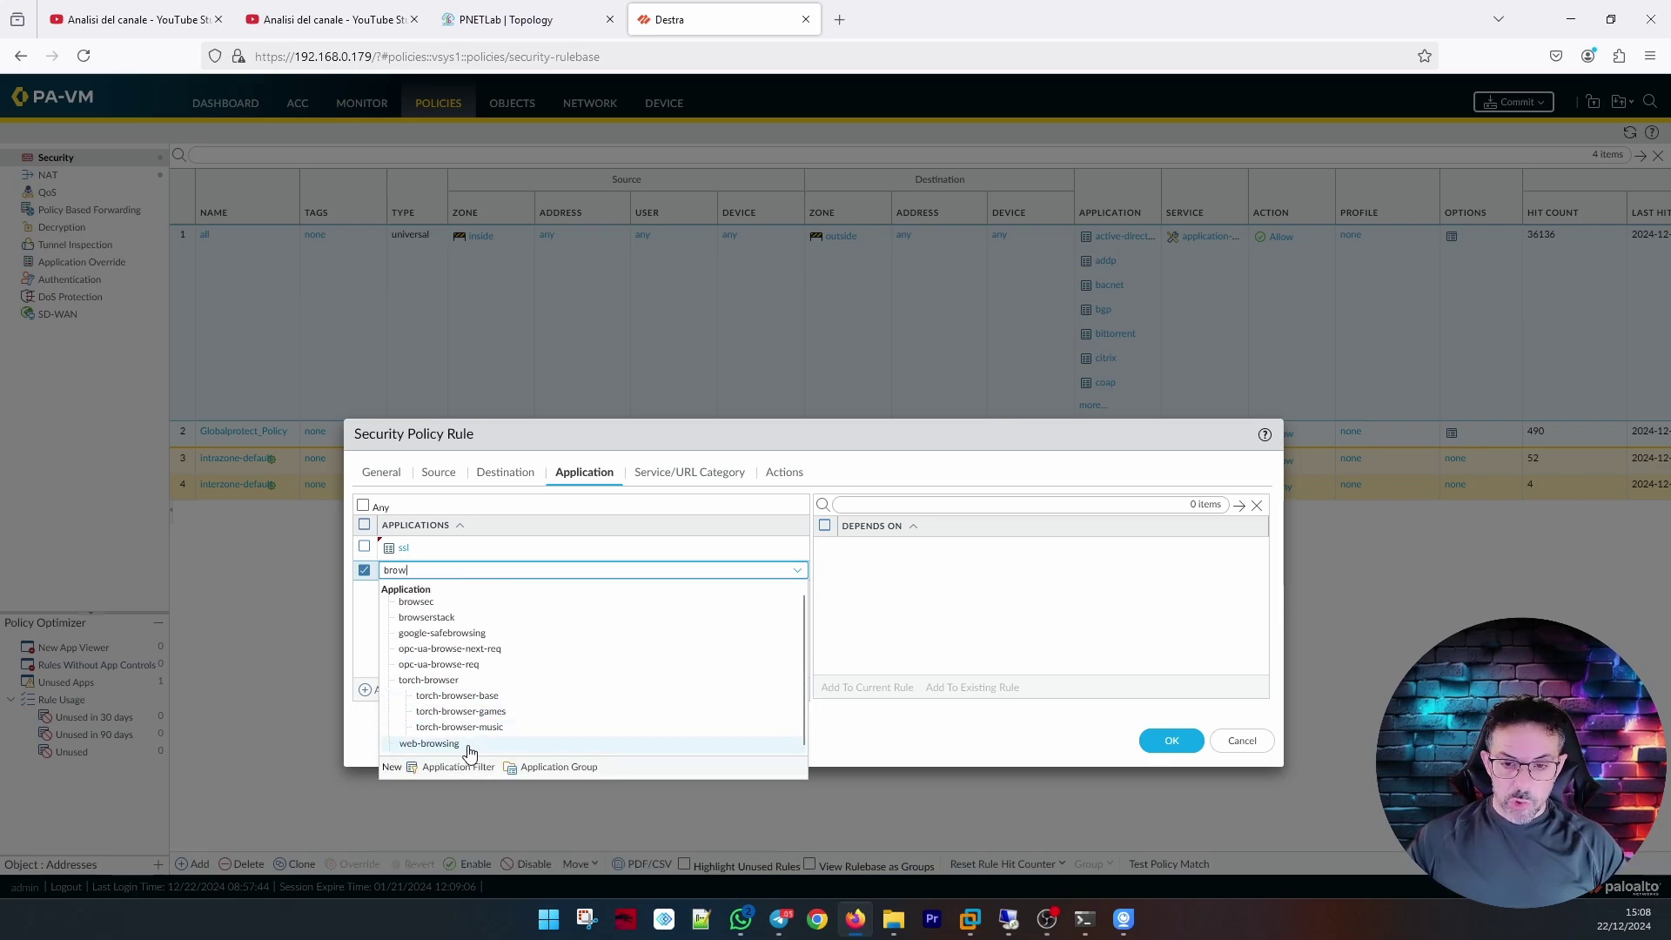
left_click(470, 752)
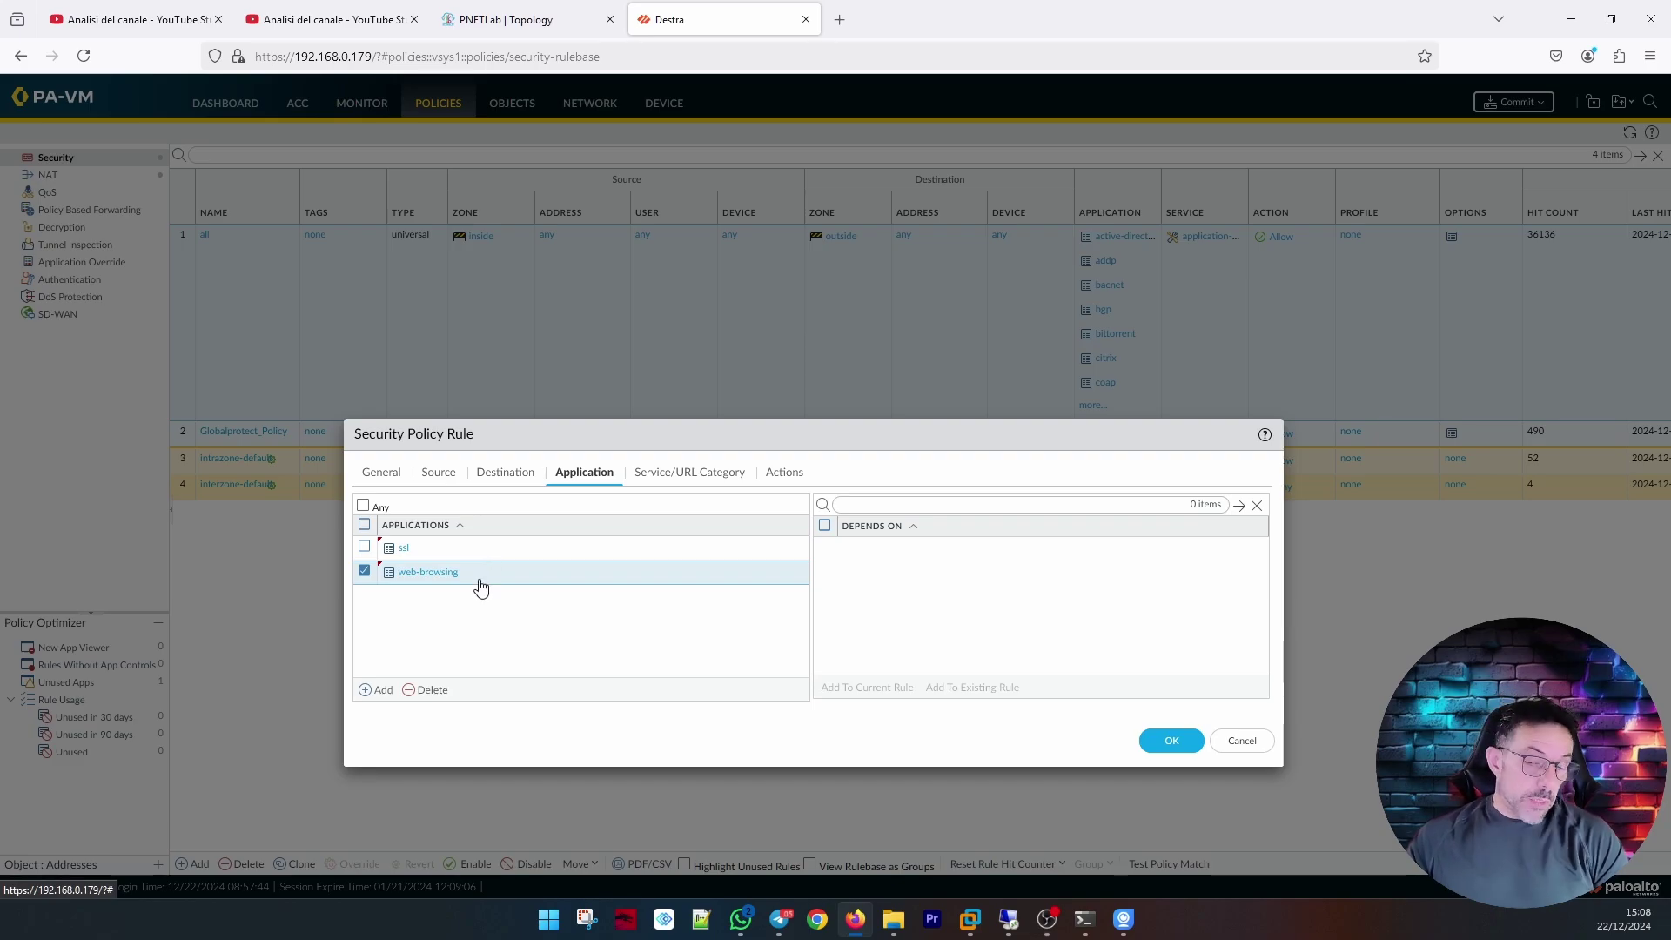
left_click(1176, 745)
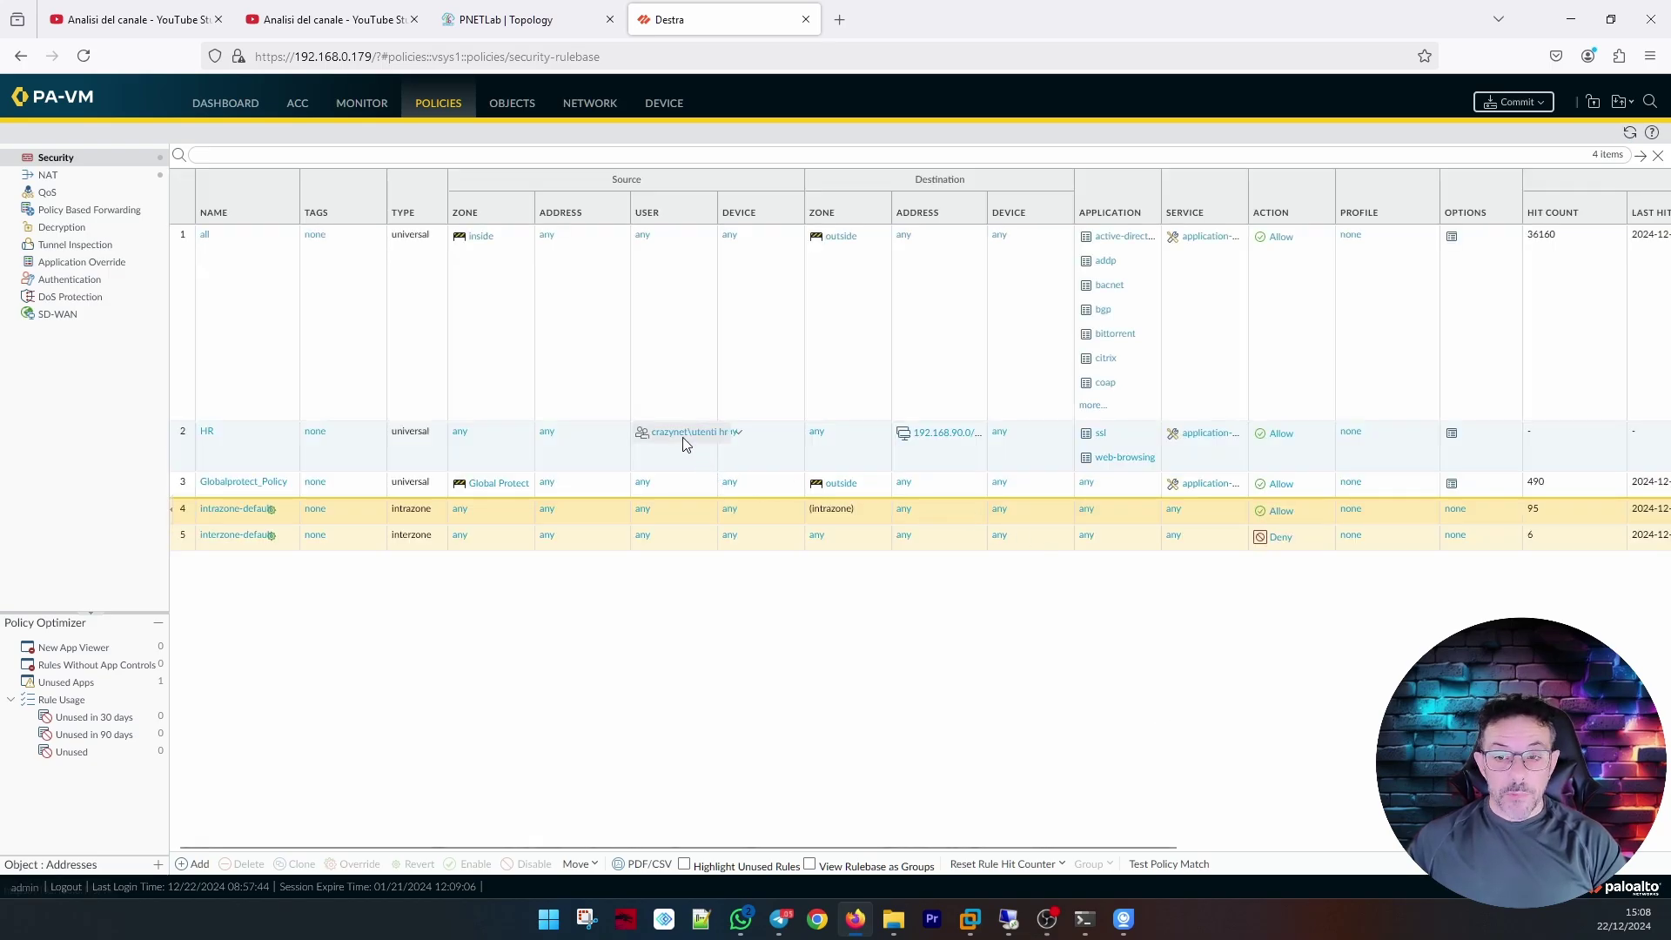
Widen the USER column, then reopen the HR rule to view its ssl and web-browsing applications.
double_click(716, 209)
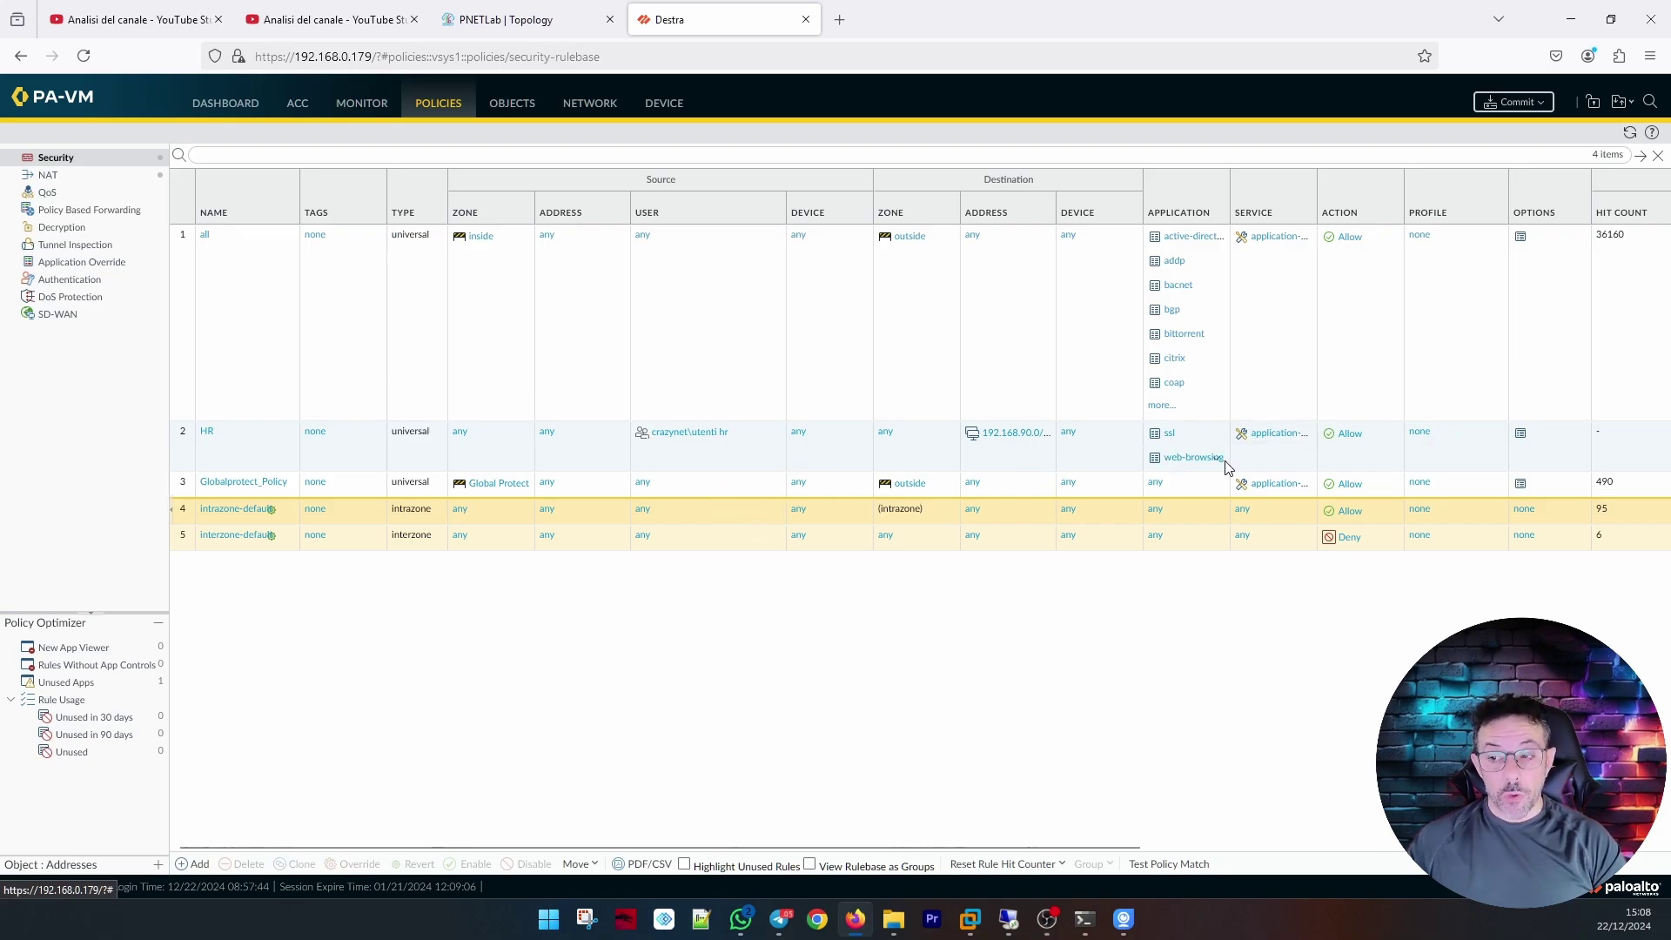
left_click(222, 435)
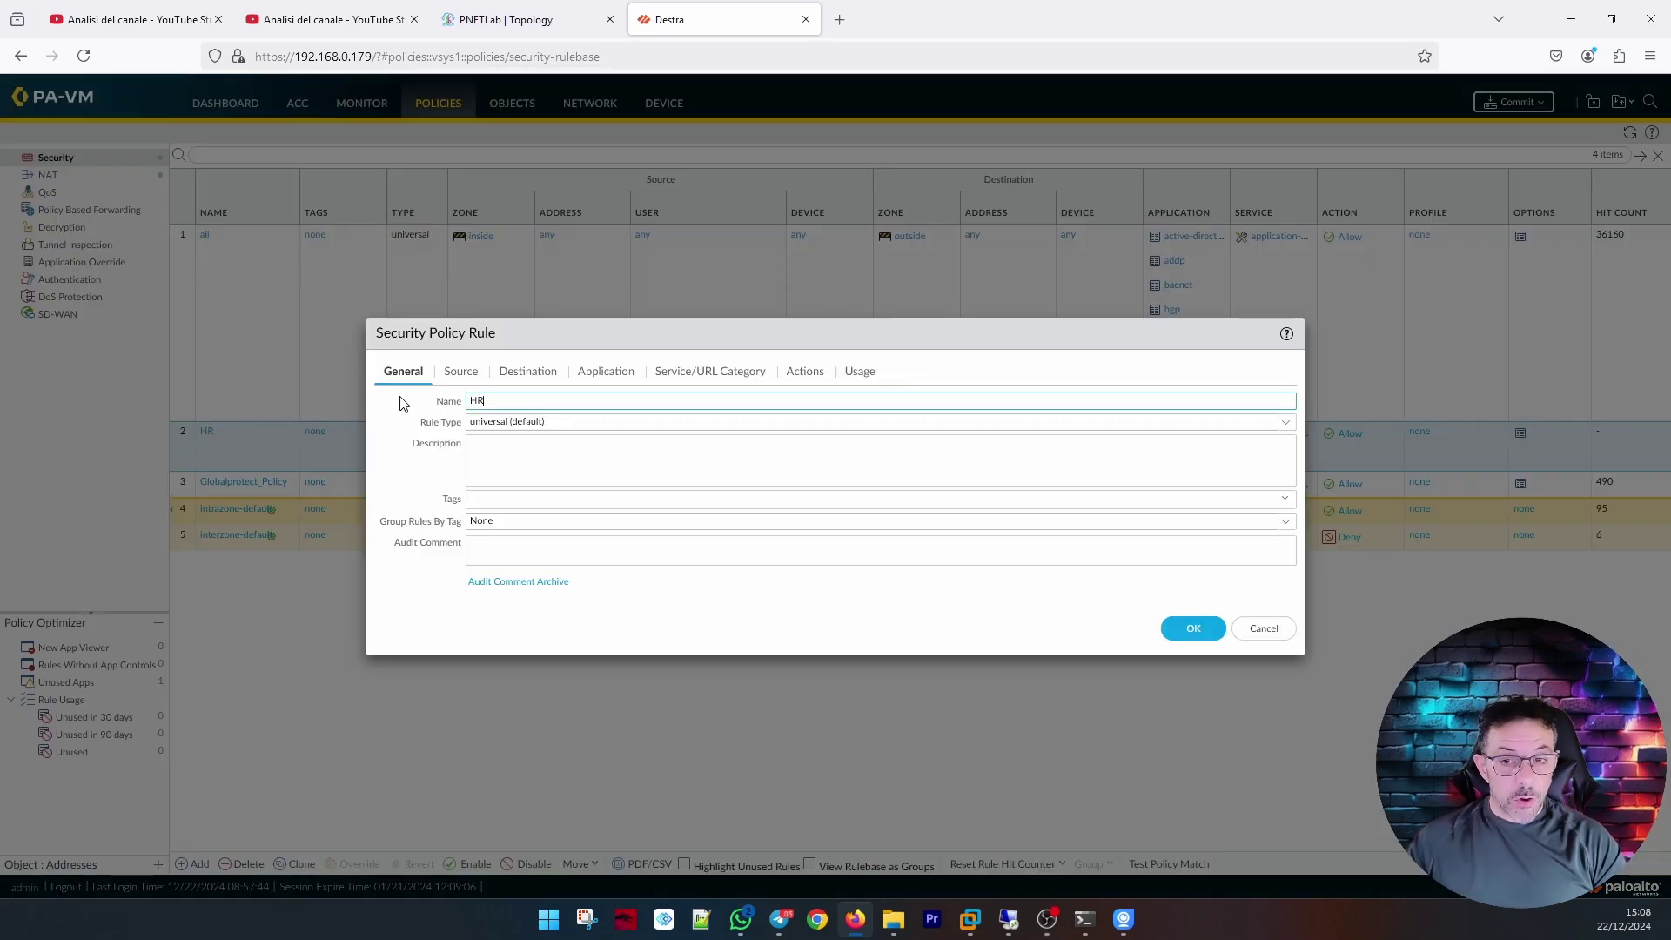
left_click(582, 374)
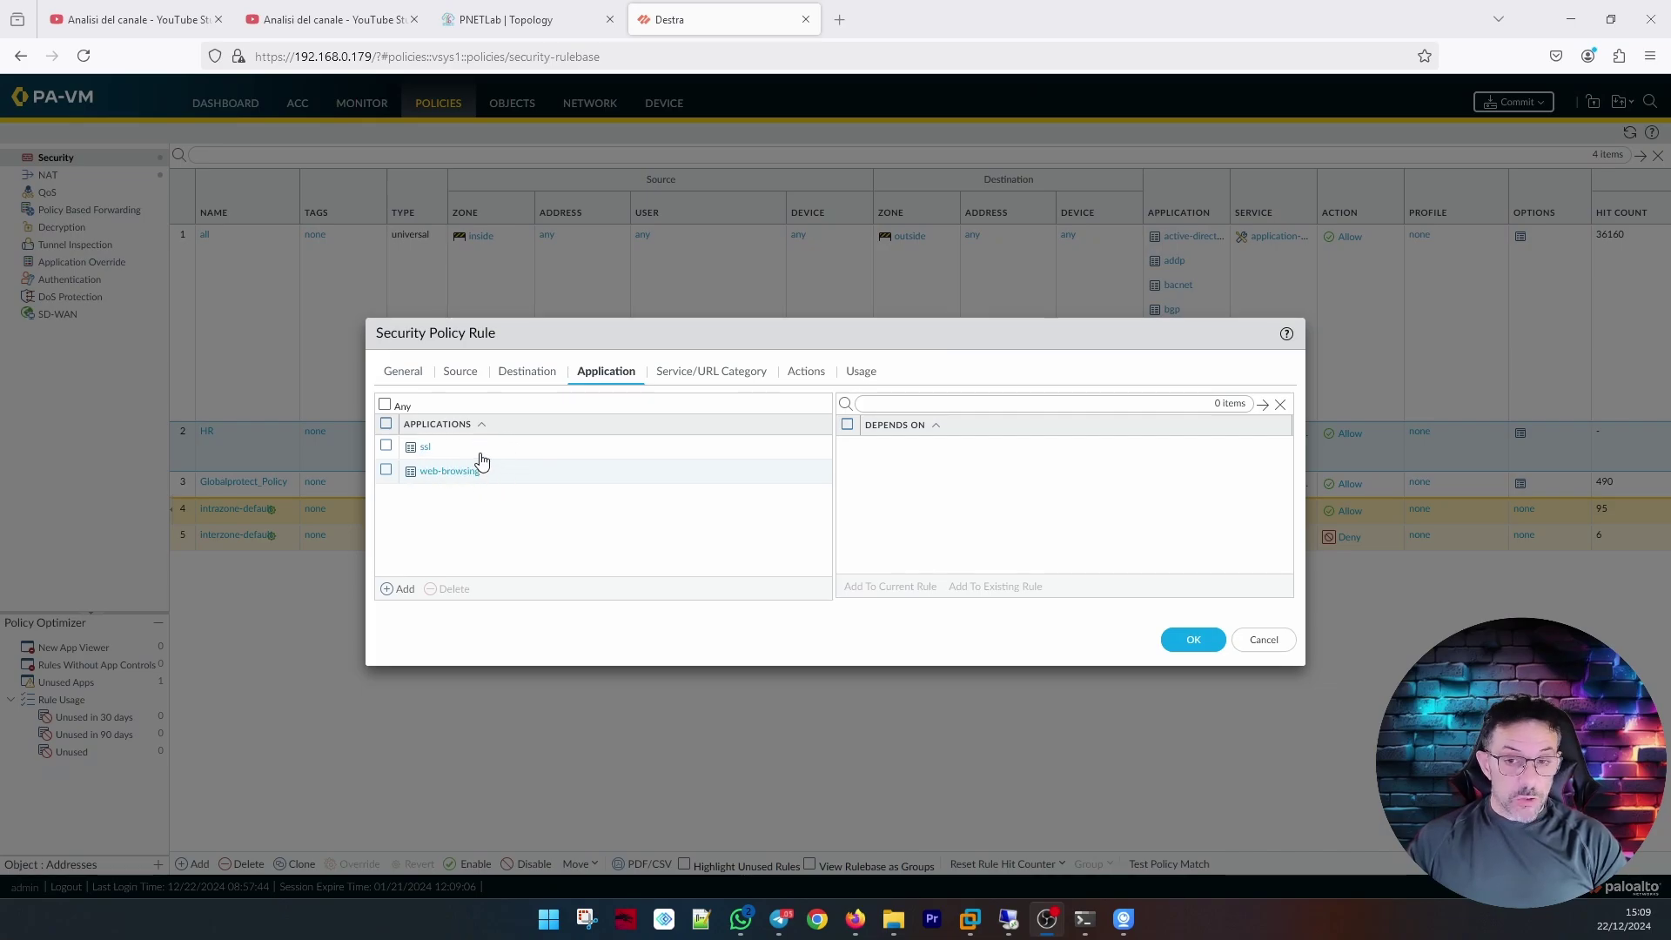
Create a new service TCP-8080 with TCP destination port 8080 for the HR rule.
left_click(693, 372)
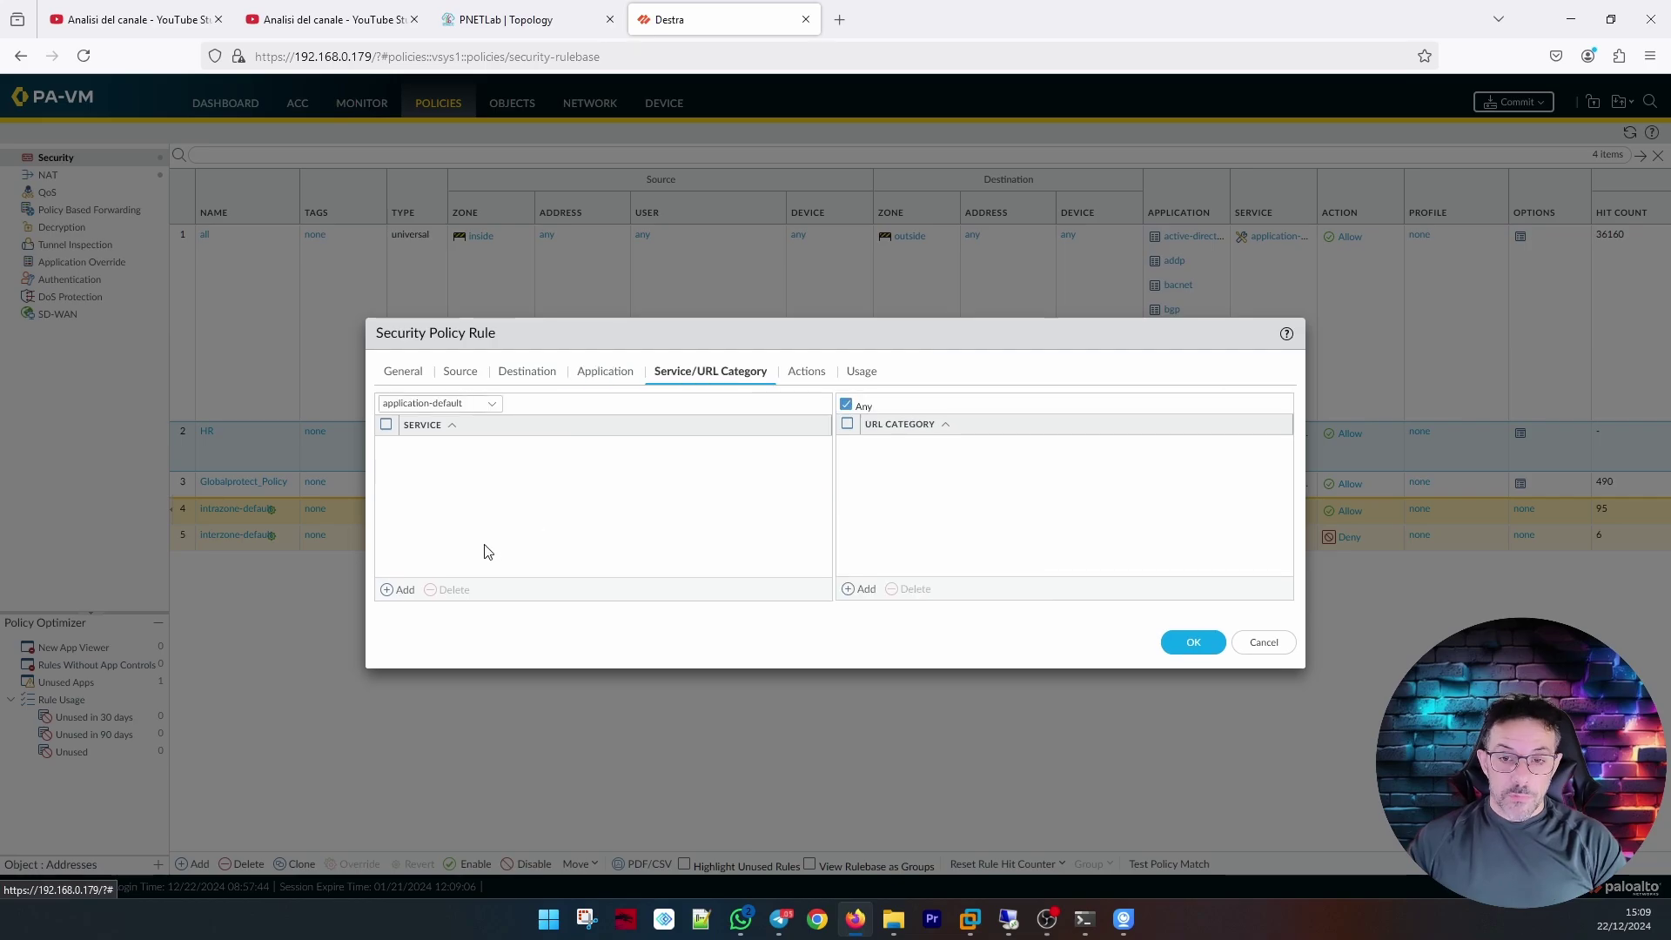
left_click(404, 590)
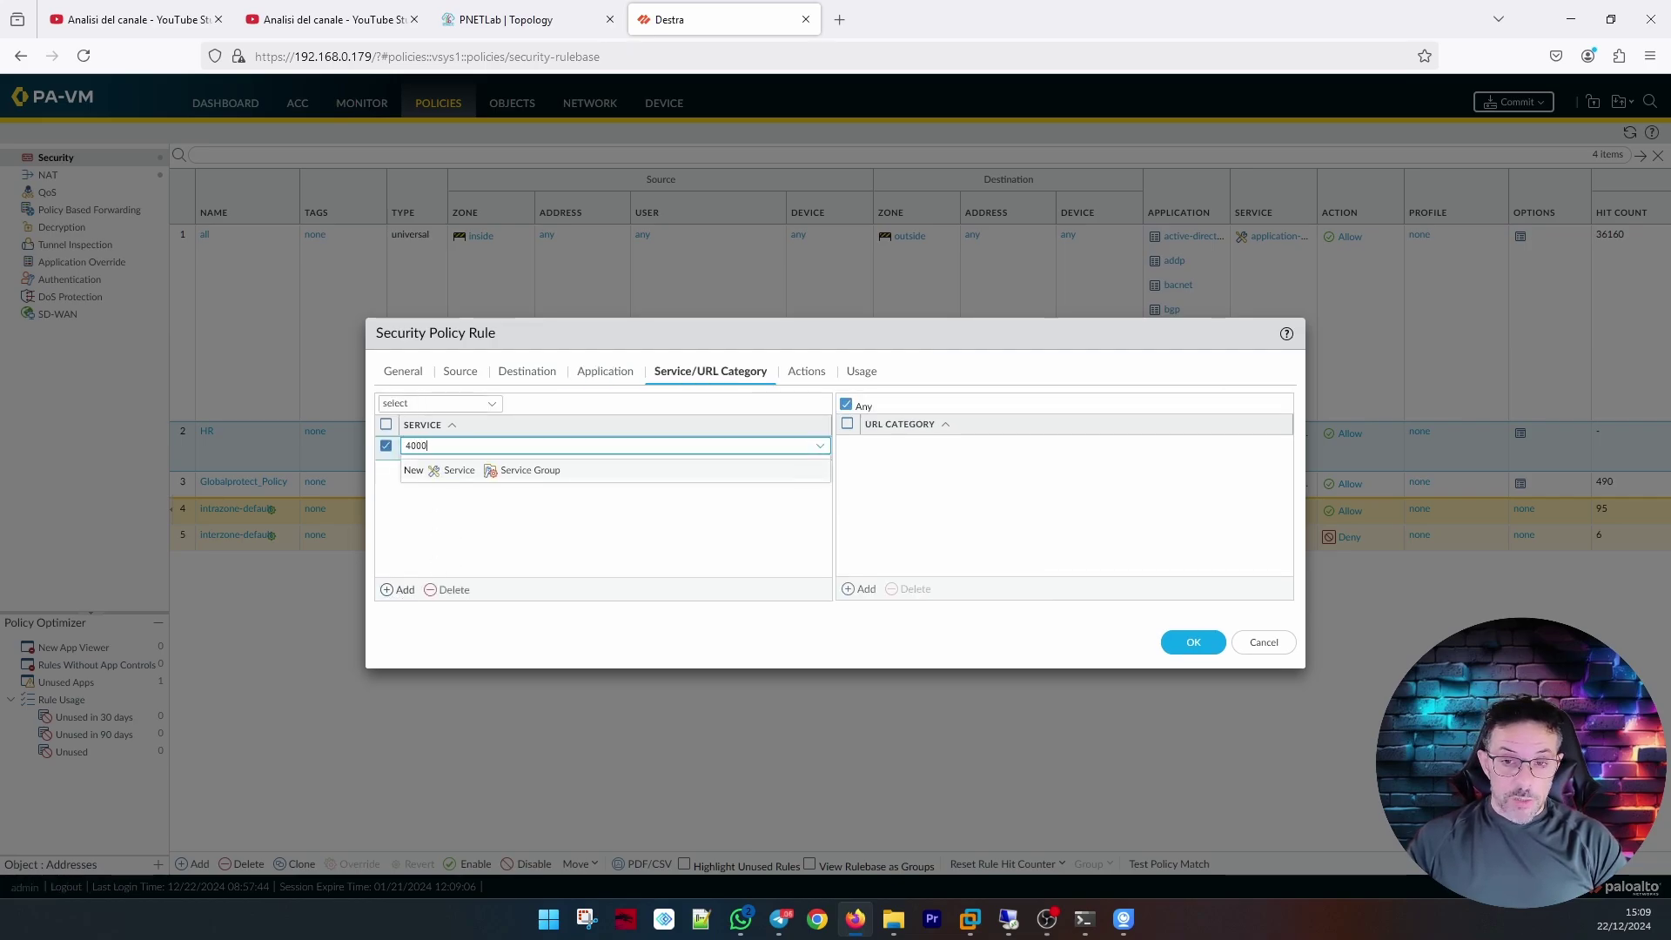
key("BackSpace")
key("BackSpace")
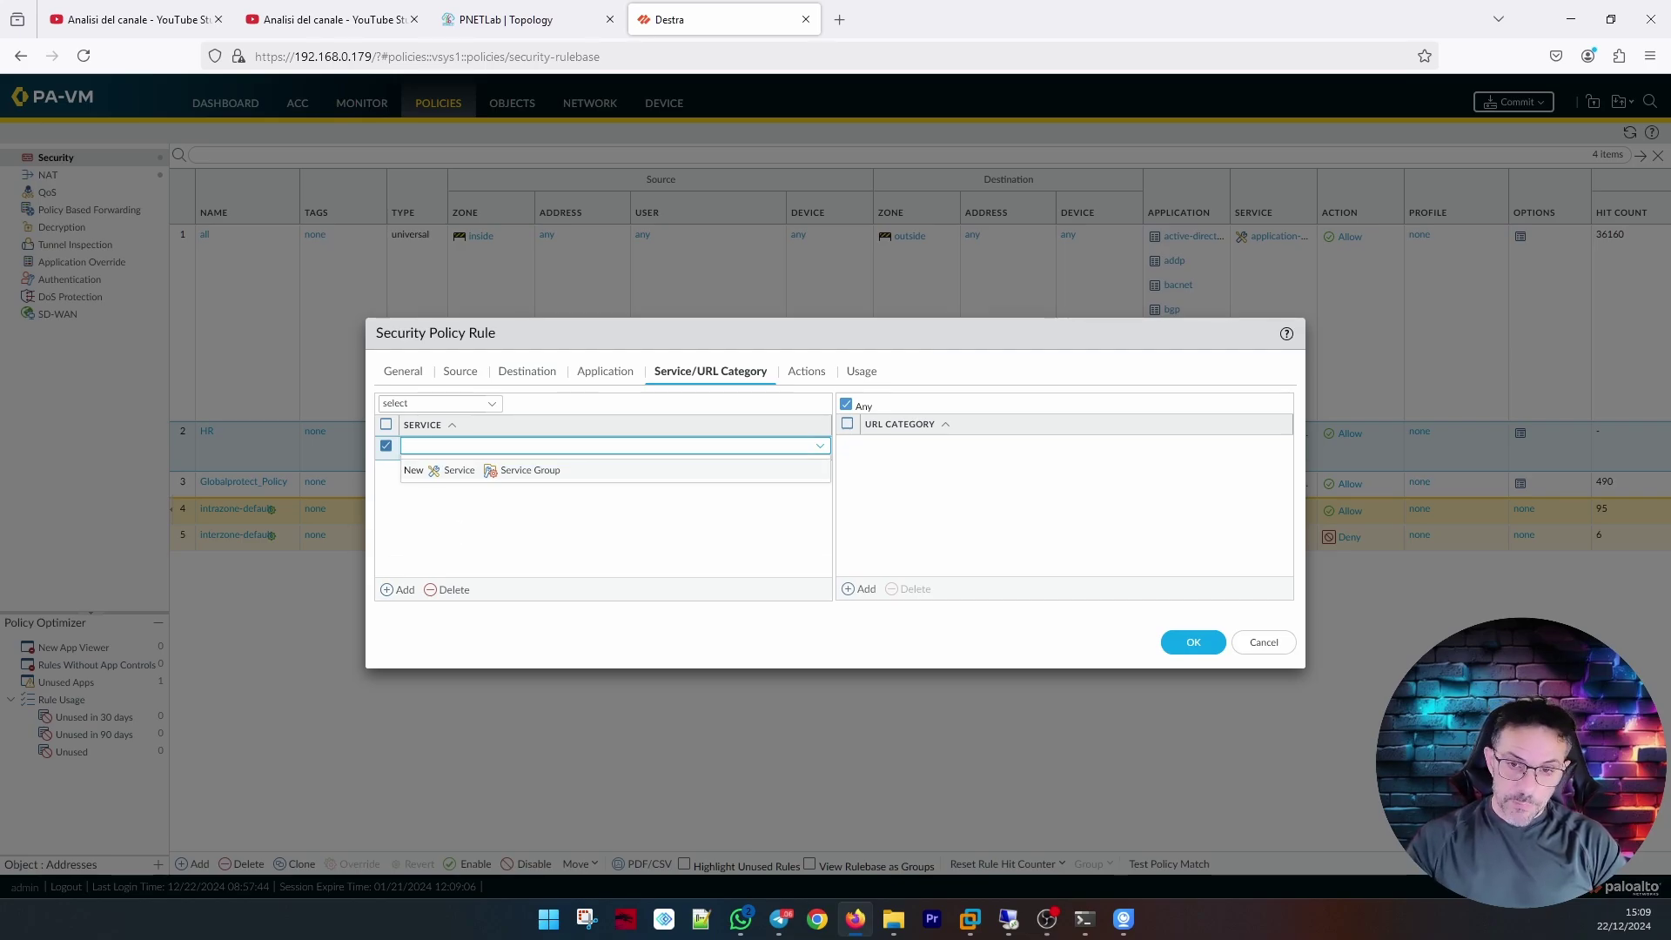
left_click(435, 473)
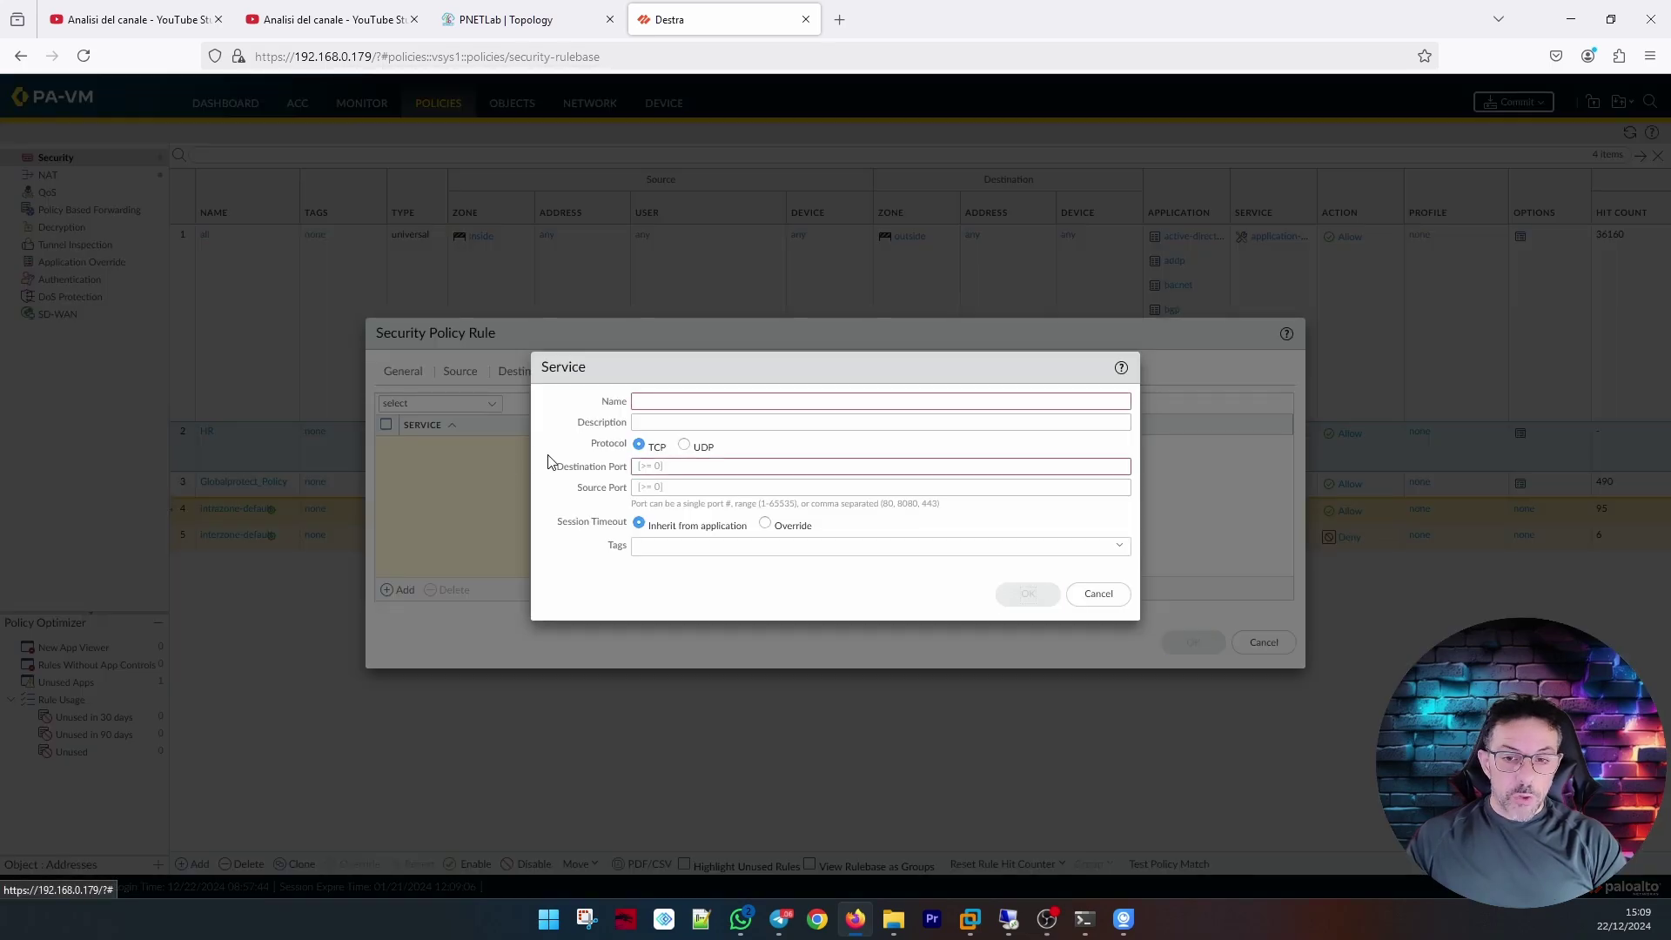
type("TCP-8080")
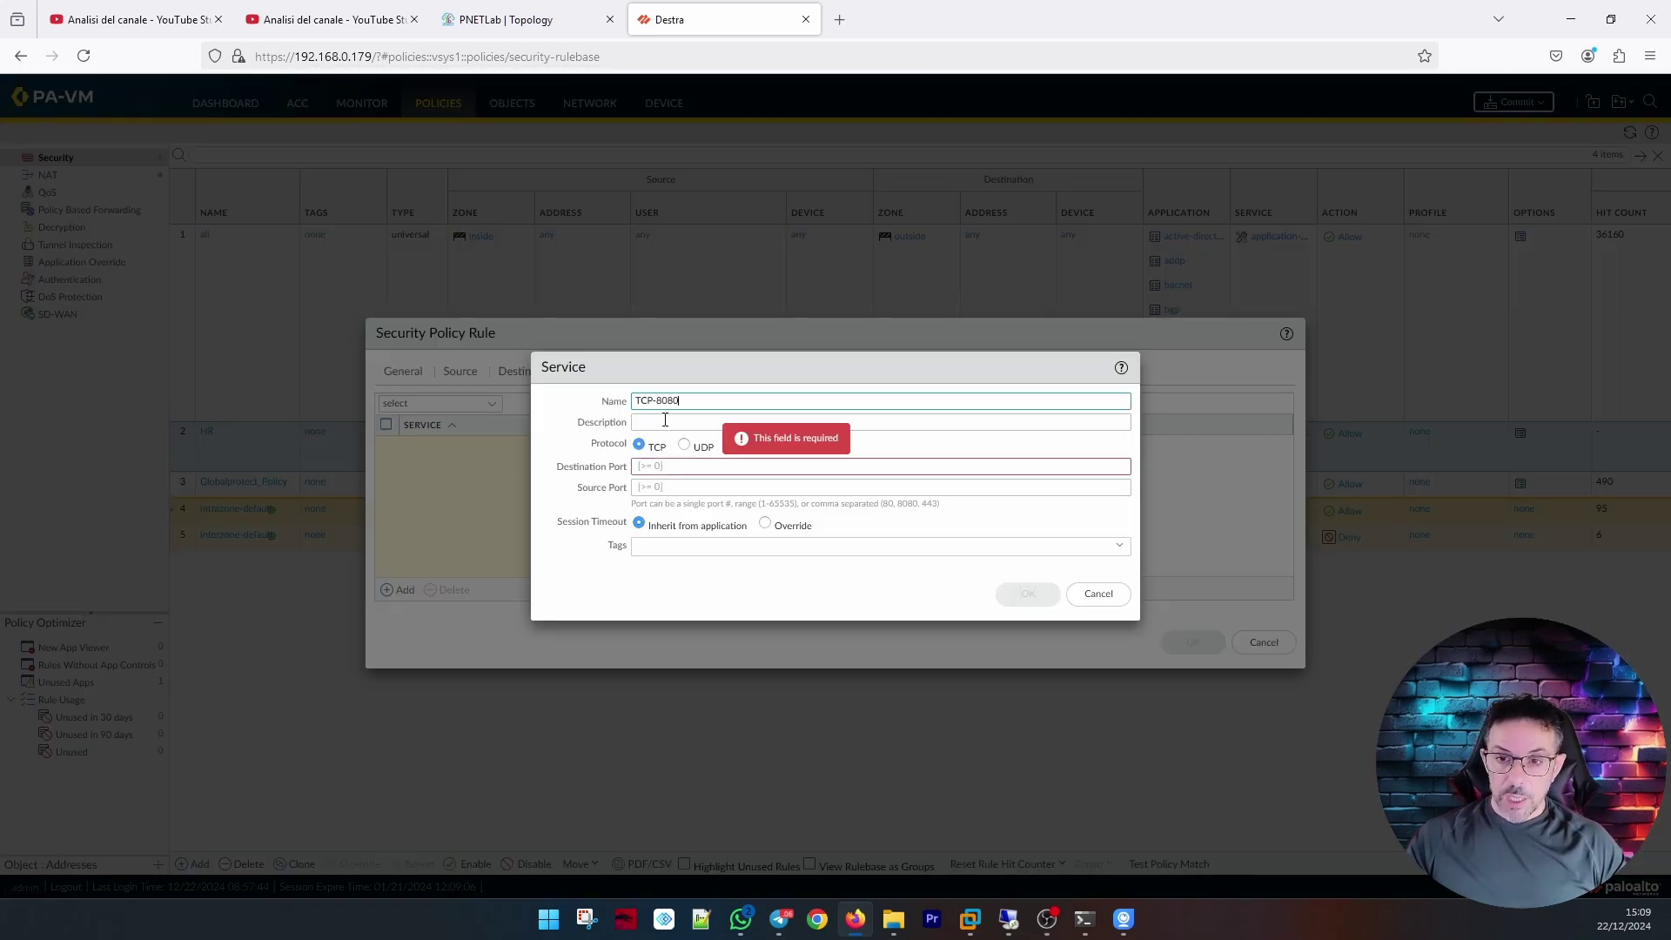
left_click(655, 467)
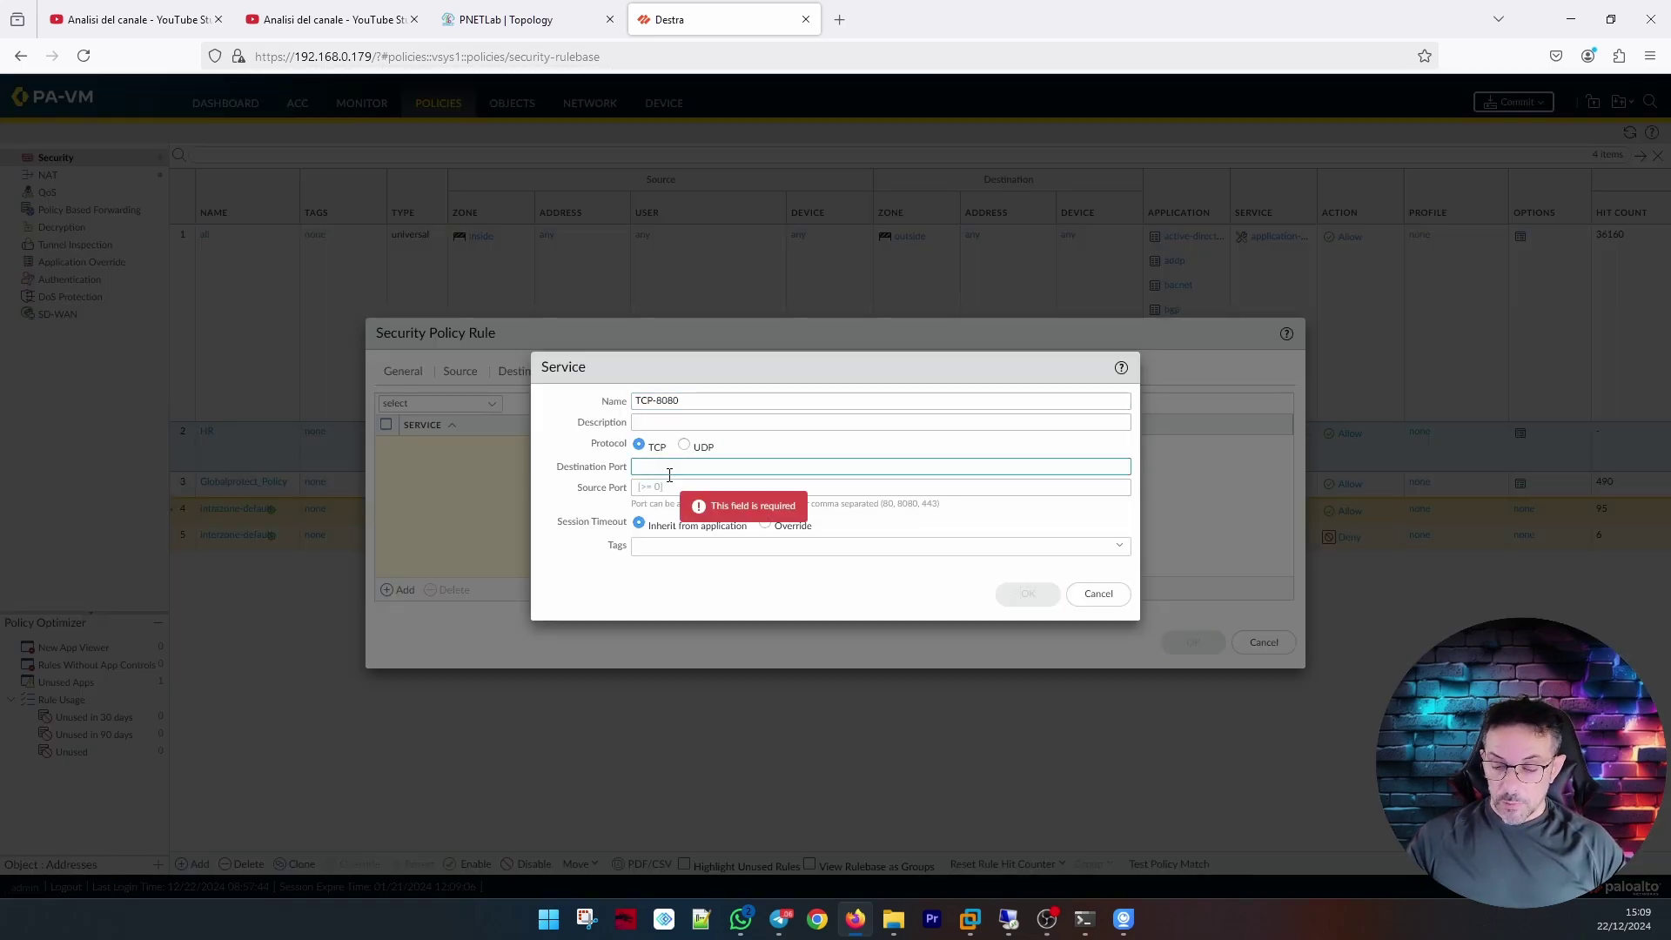
type("8080")
key("Return")
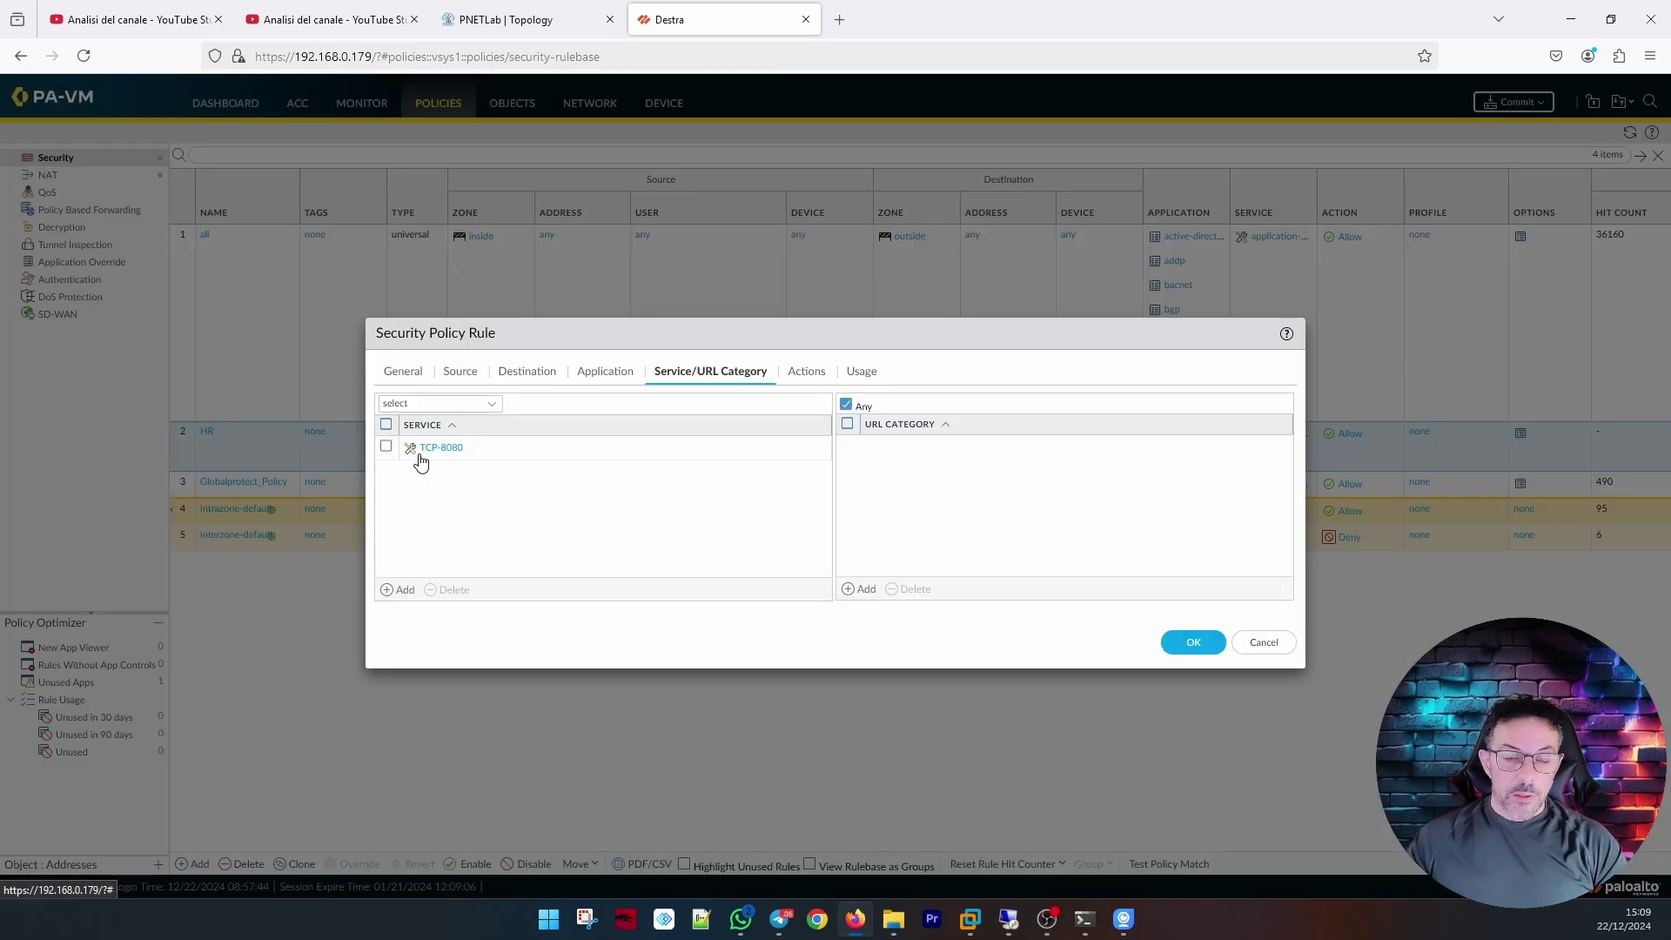
Recheck the rule's applications, then select and remove the TCP-8080 service entry.
left_click(601, 372)
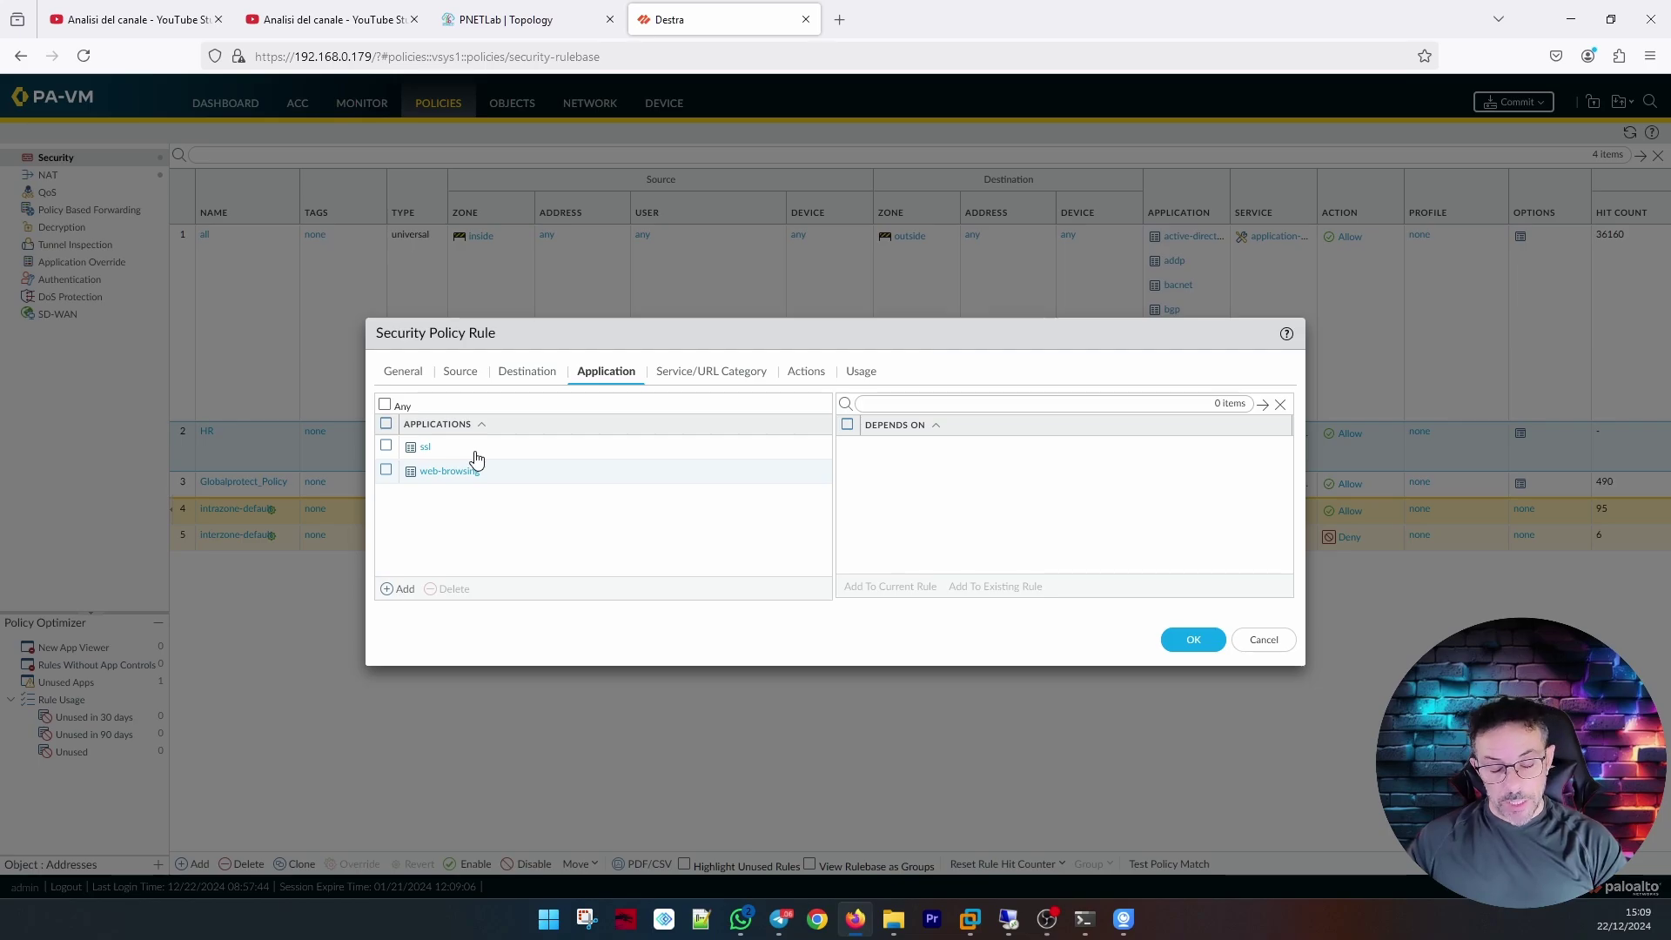
left_click(684, 374)
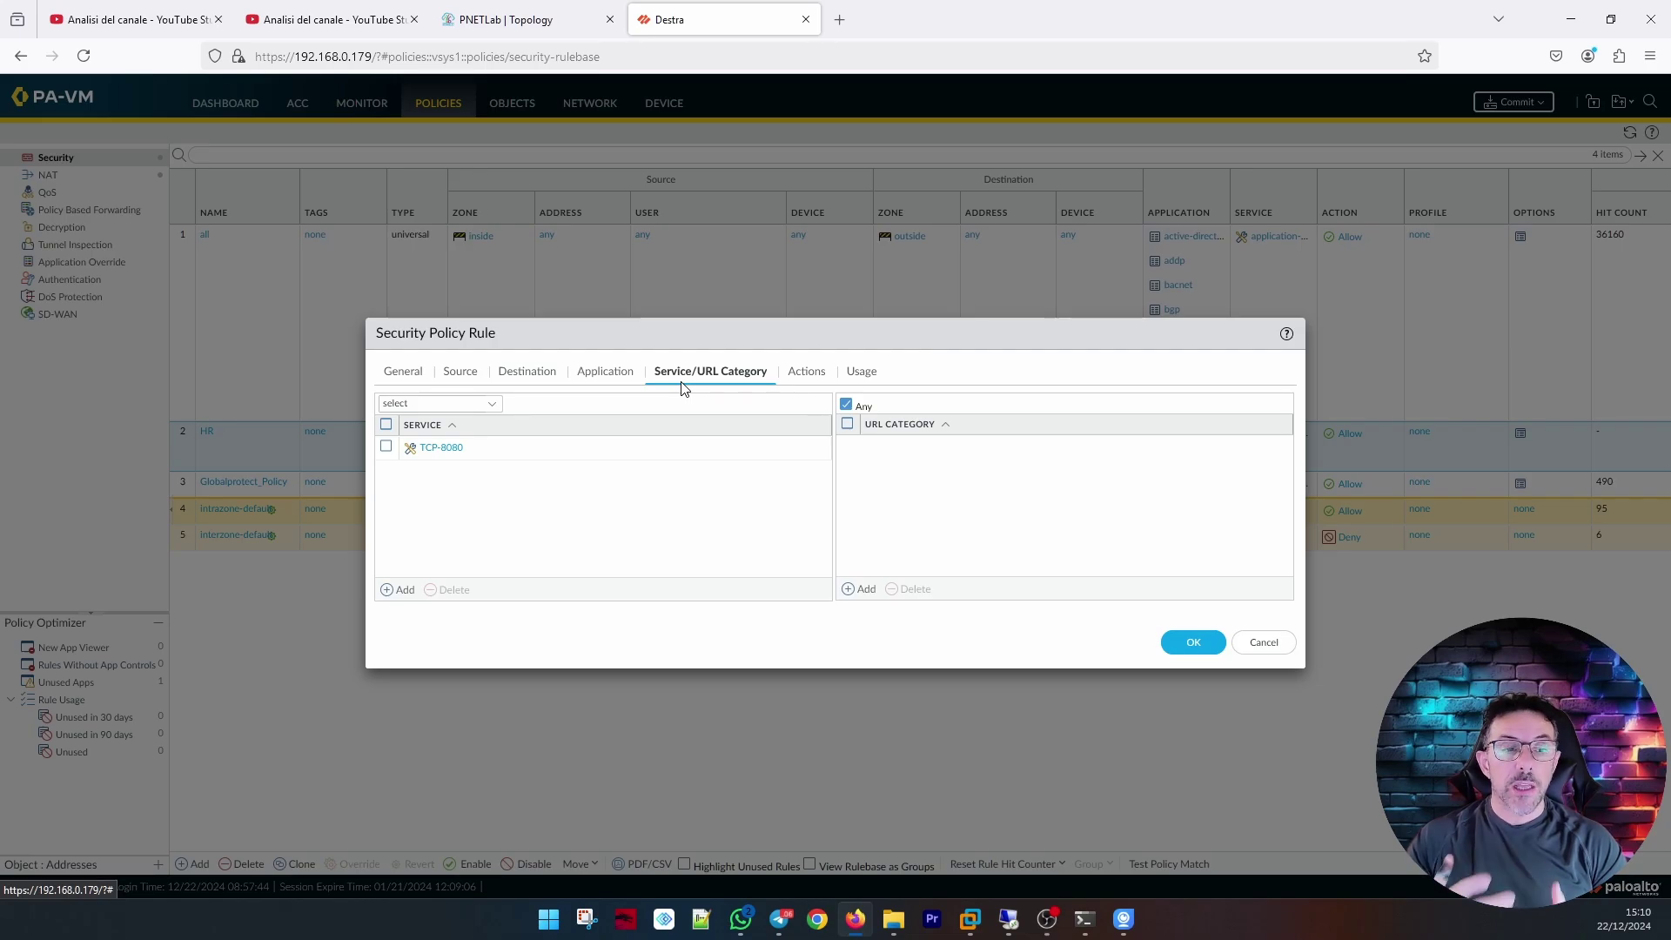
left_click(386, 448)
left_click(447, 589)
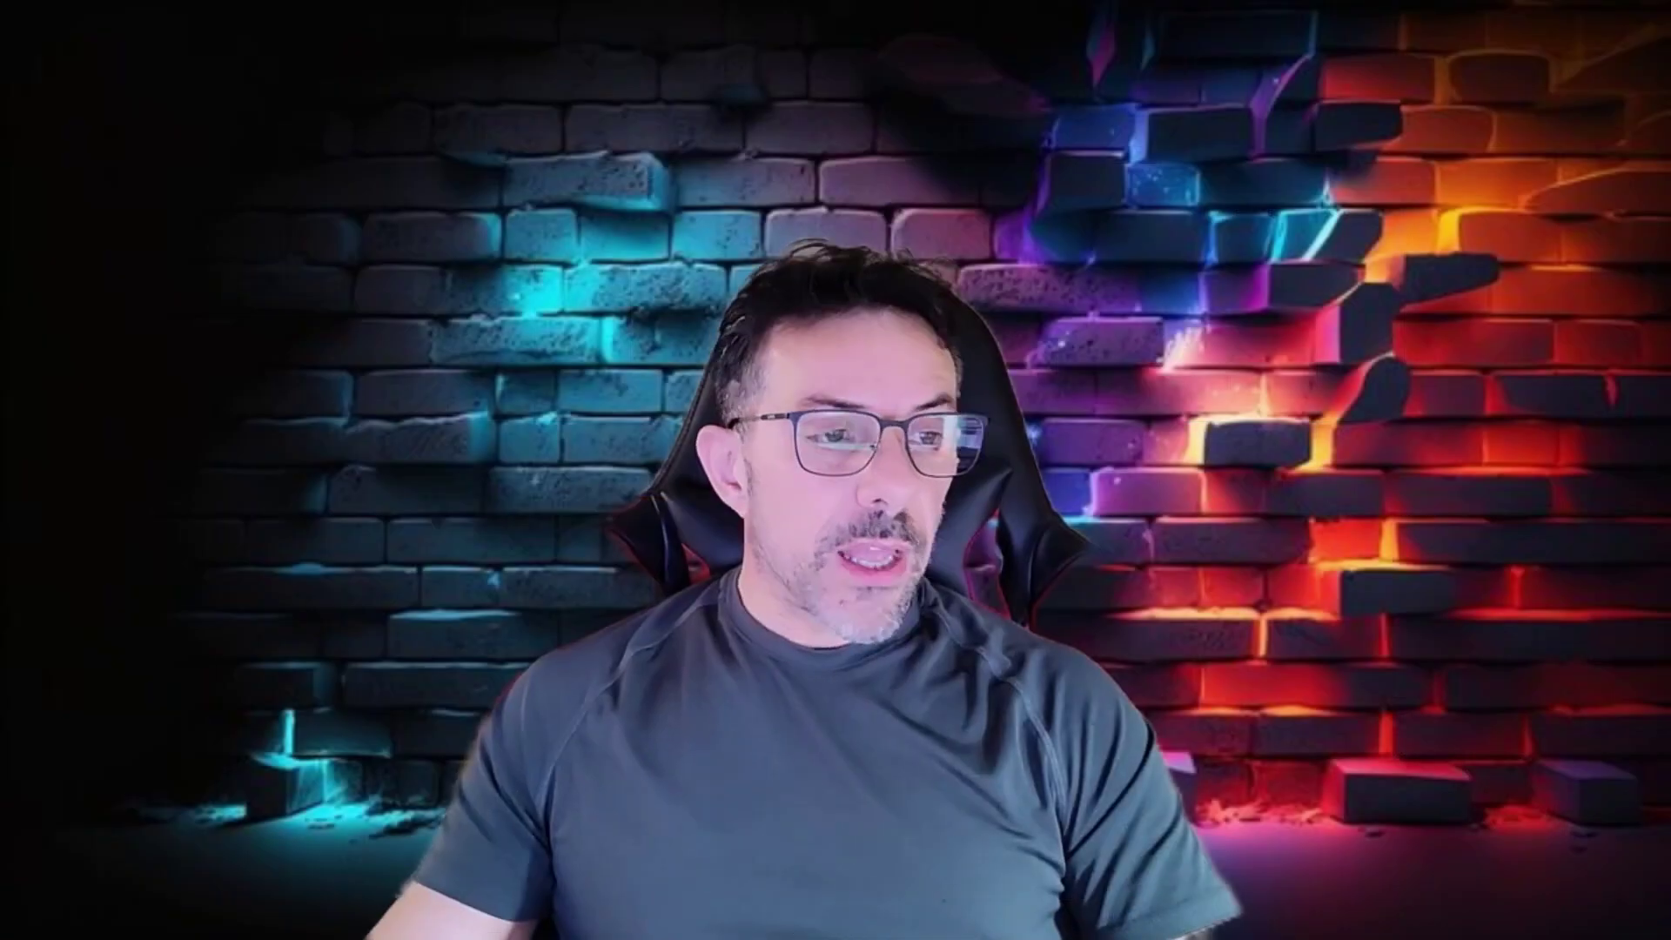